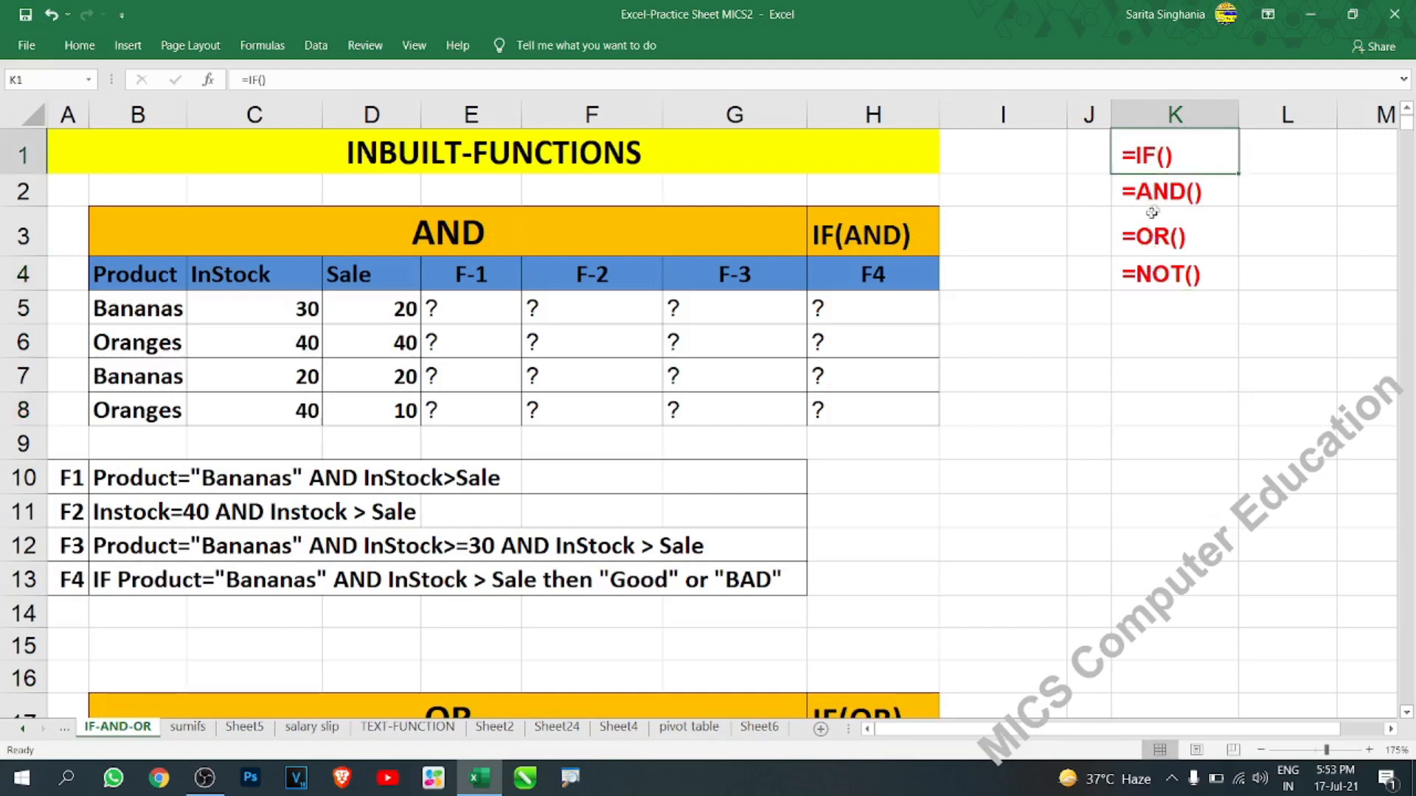
Step: Examine the list of logical functions, the F1 and F2 criteria, and the AND and IF(AND) headings of the product table
left_click(1153, 196)
left_click(1157, 236)
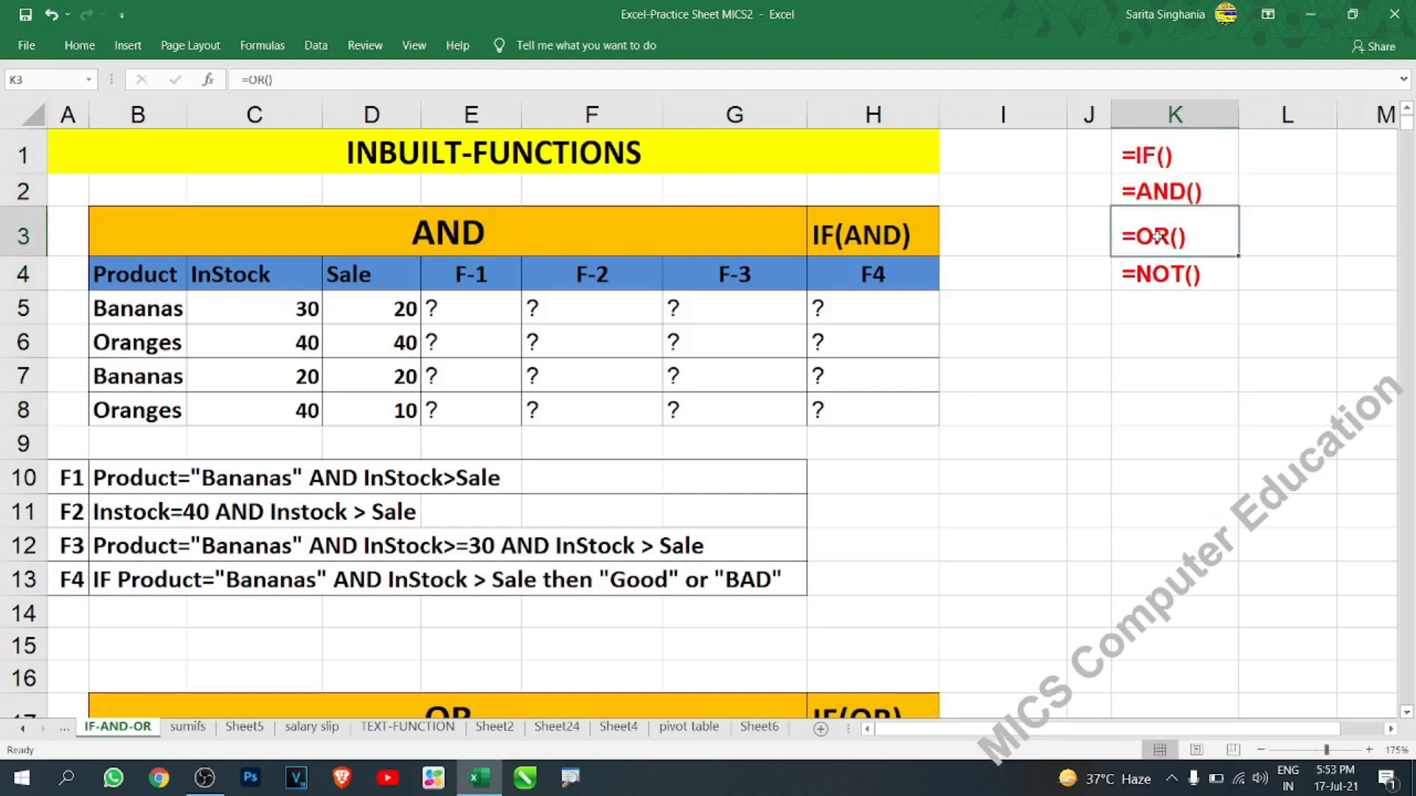
left_click(1047, 411)
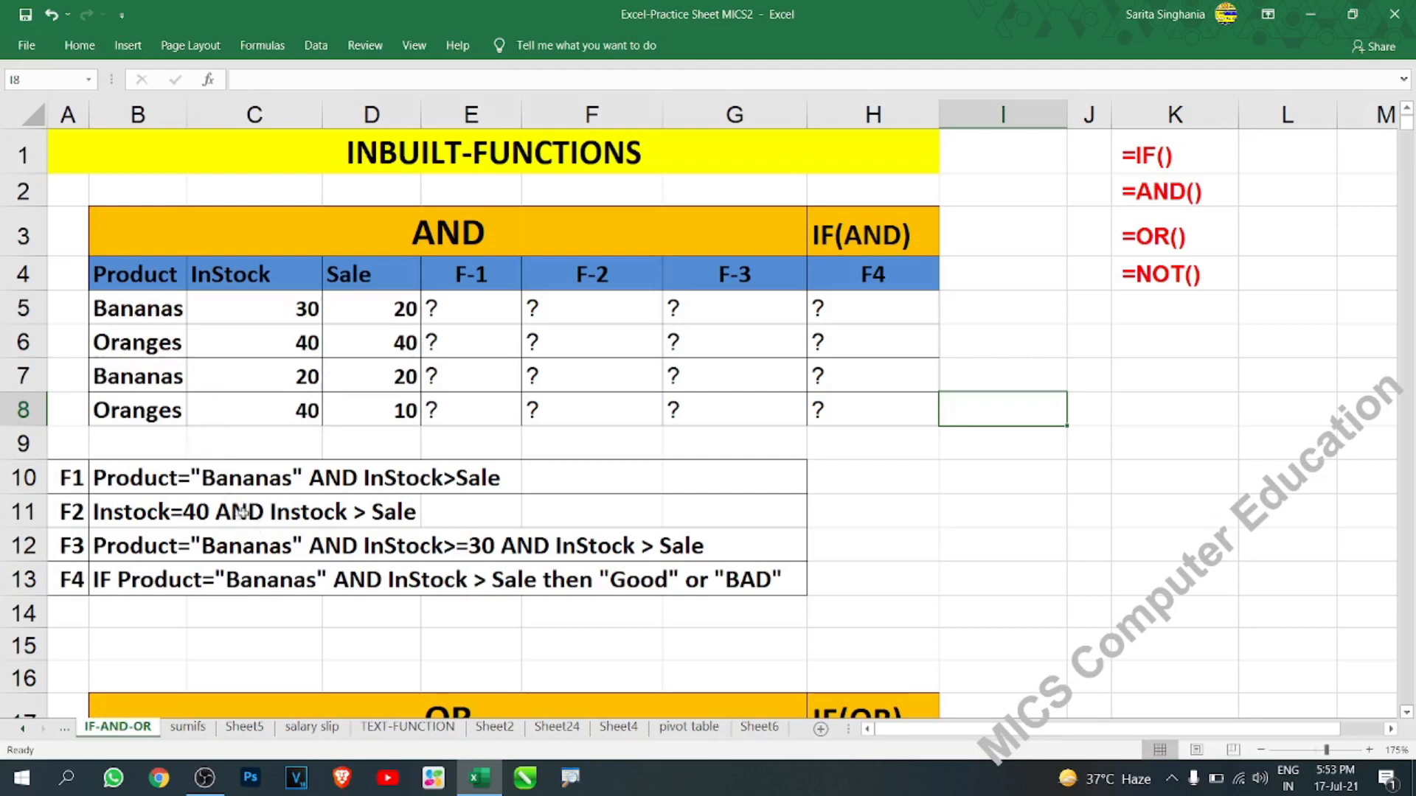
left_click(72, 482)
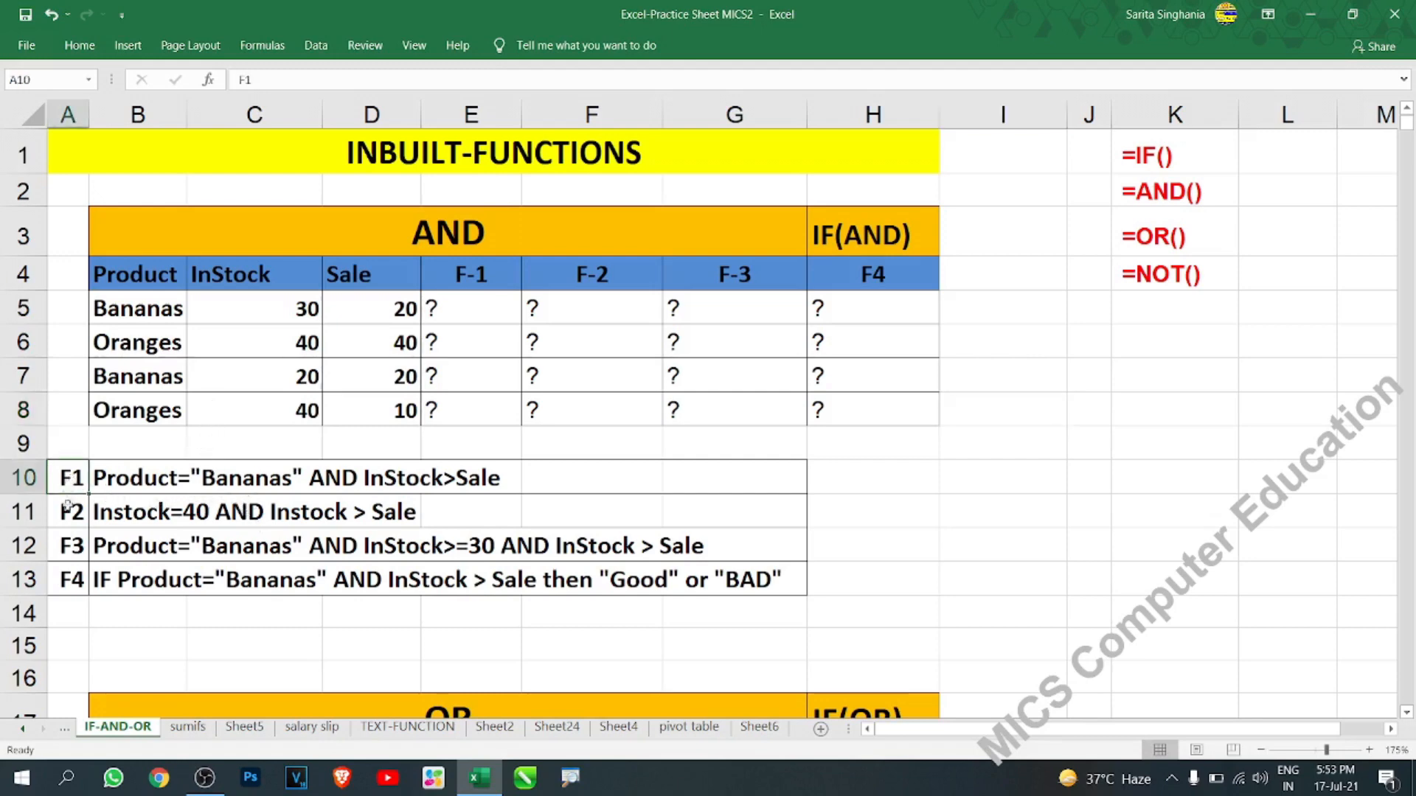
left_click(69, 516)
left_click(73, 478)
left_click(485, 311)
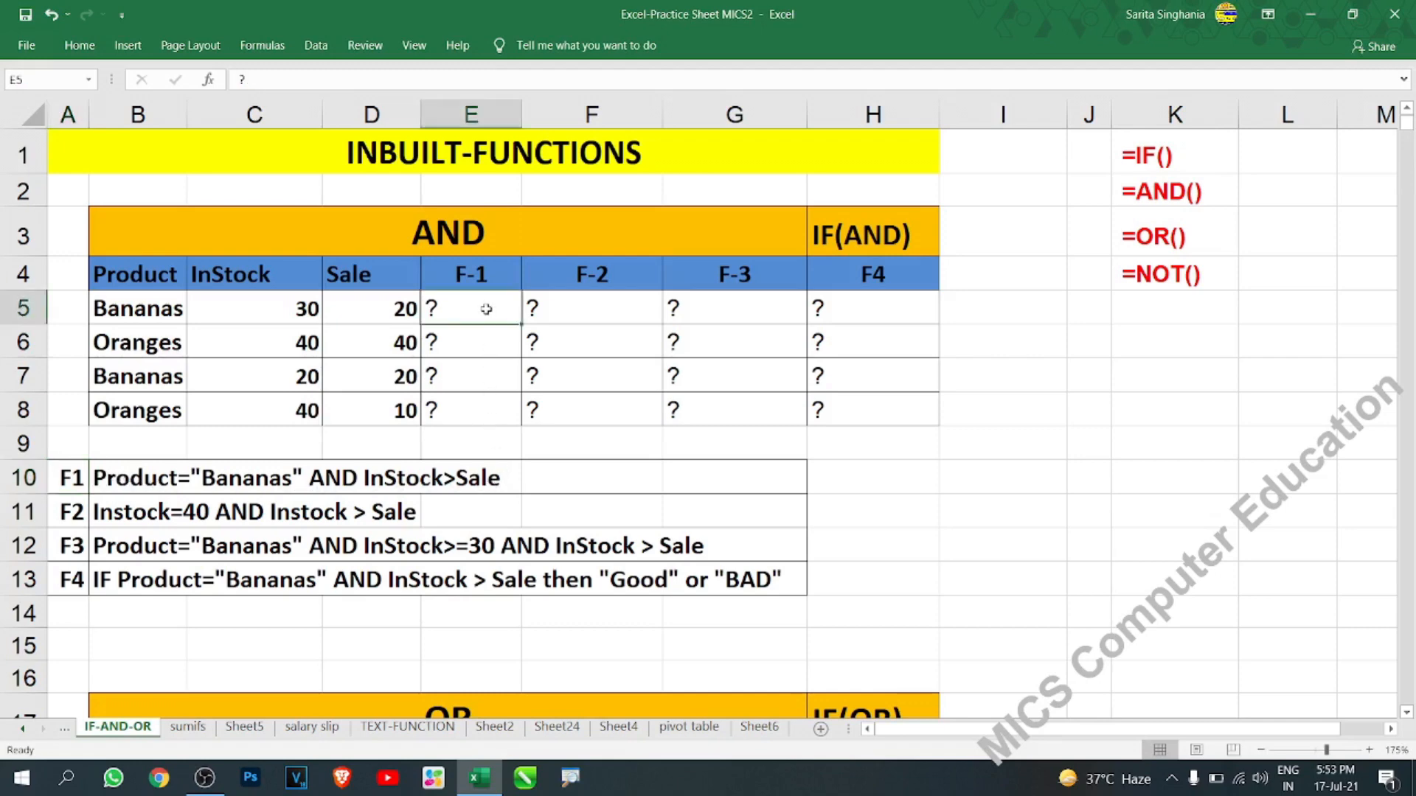
mouse_move(133, 224)
left_mouse_down()
mouse_move(837, 300)
mouse_move(877, 400)
left_mouse_up()
left_click(502, 234)
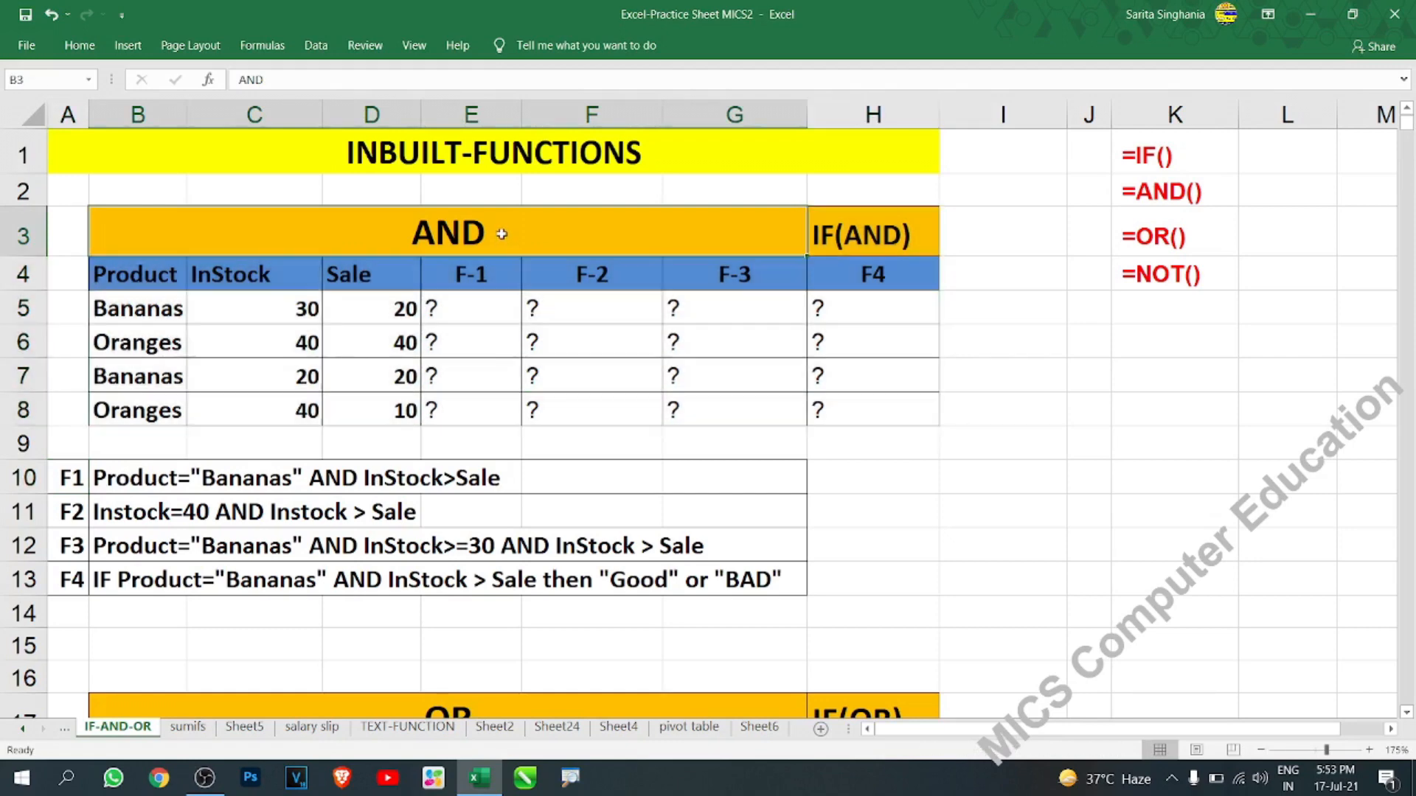
left_click(865, 228)
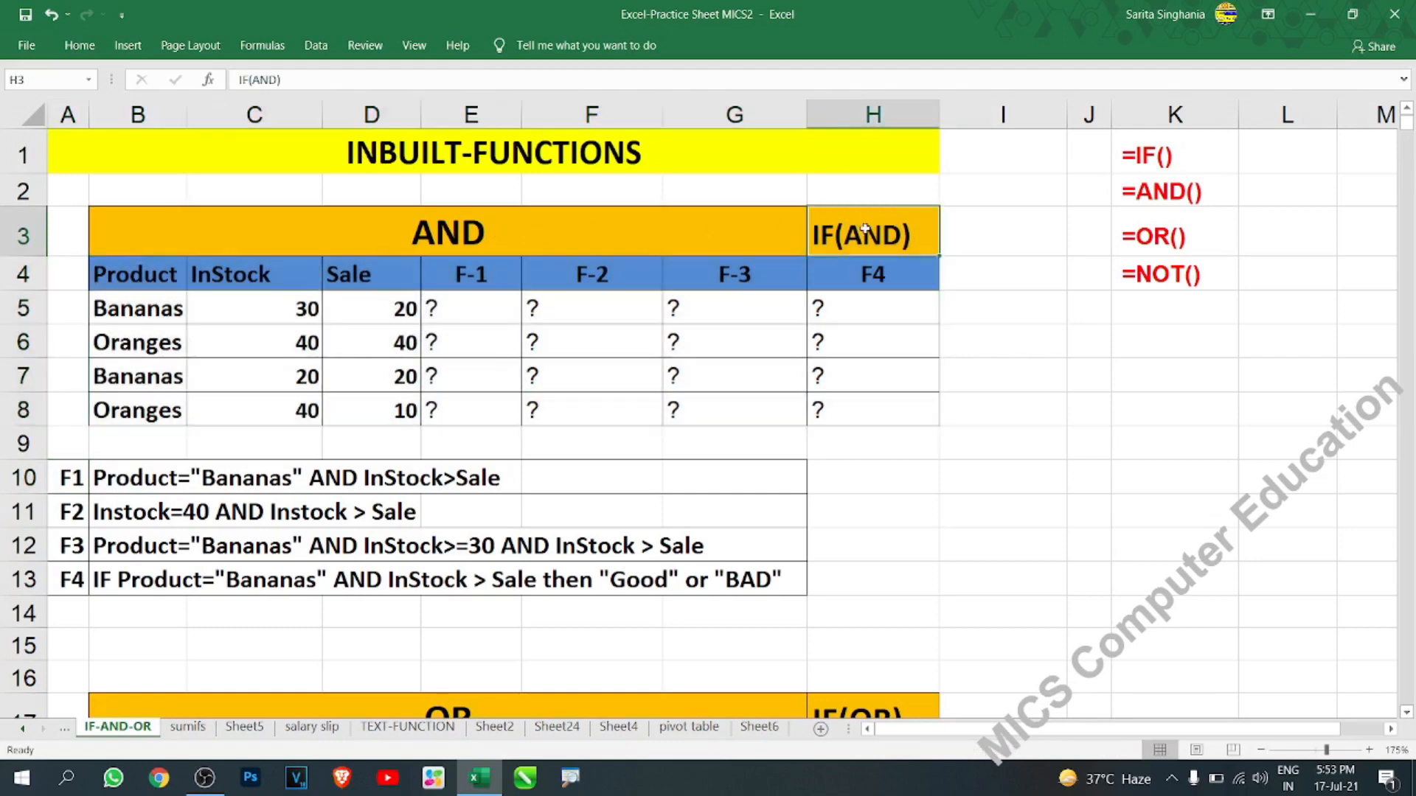
Step: Enter the formula =AND(B5="bananas",C5>D5) in cell E5 of the F-1 column
left_click(492, 316)
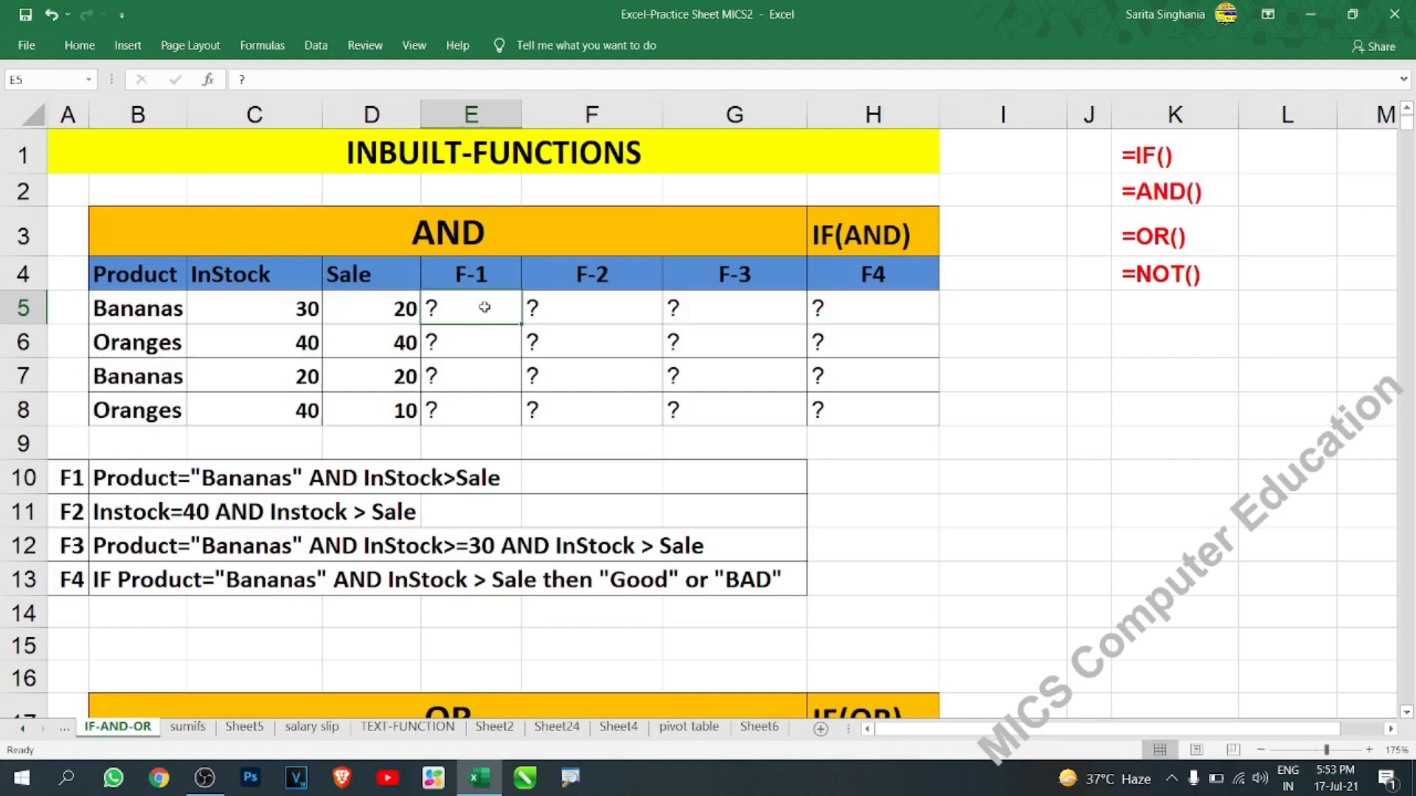
type("=")
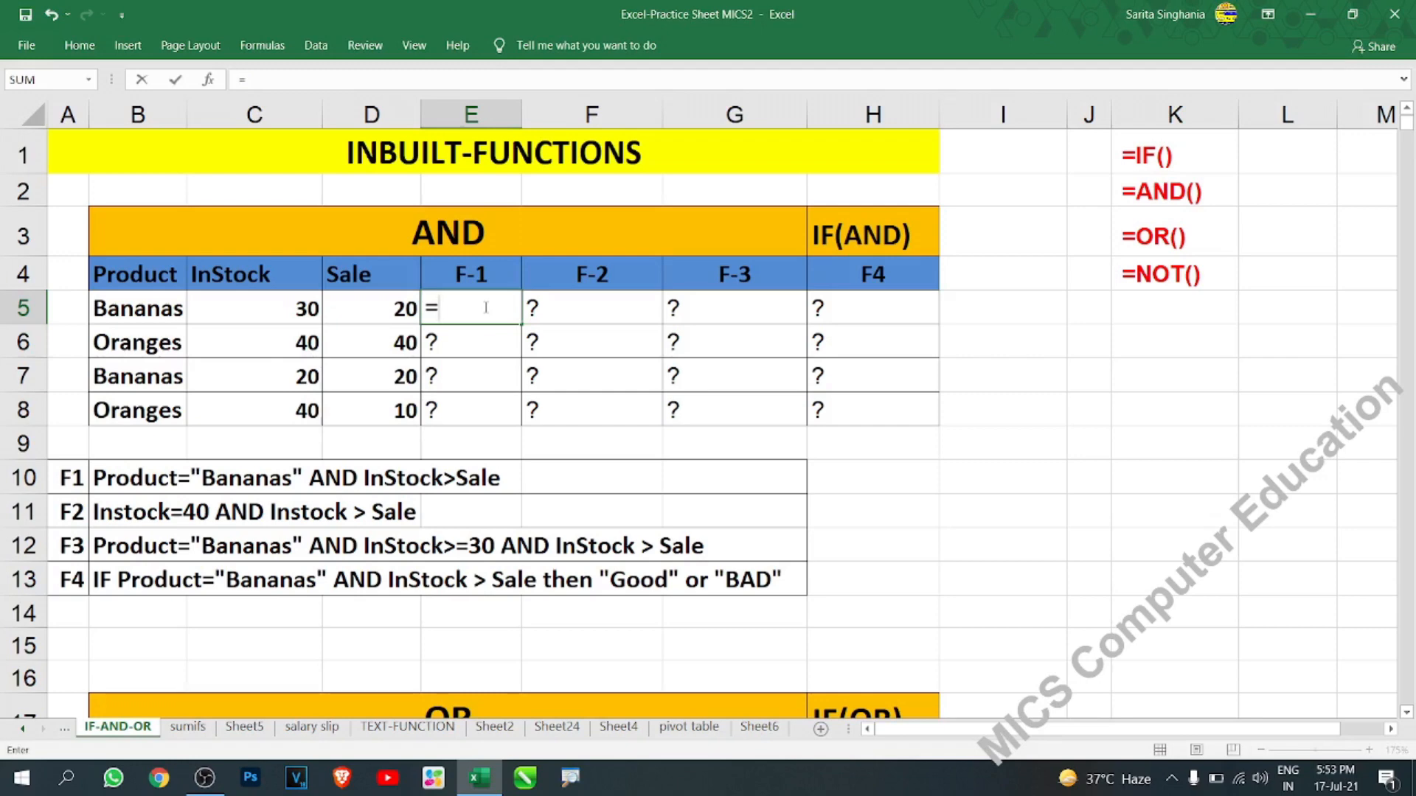
type("and")
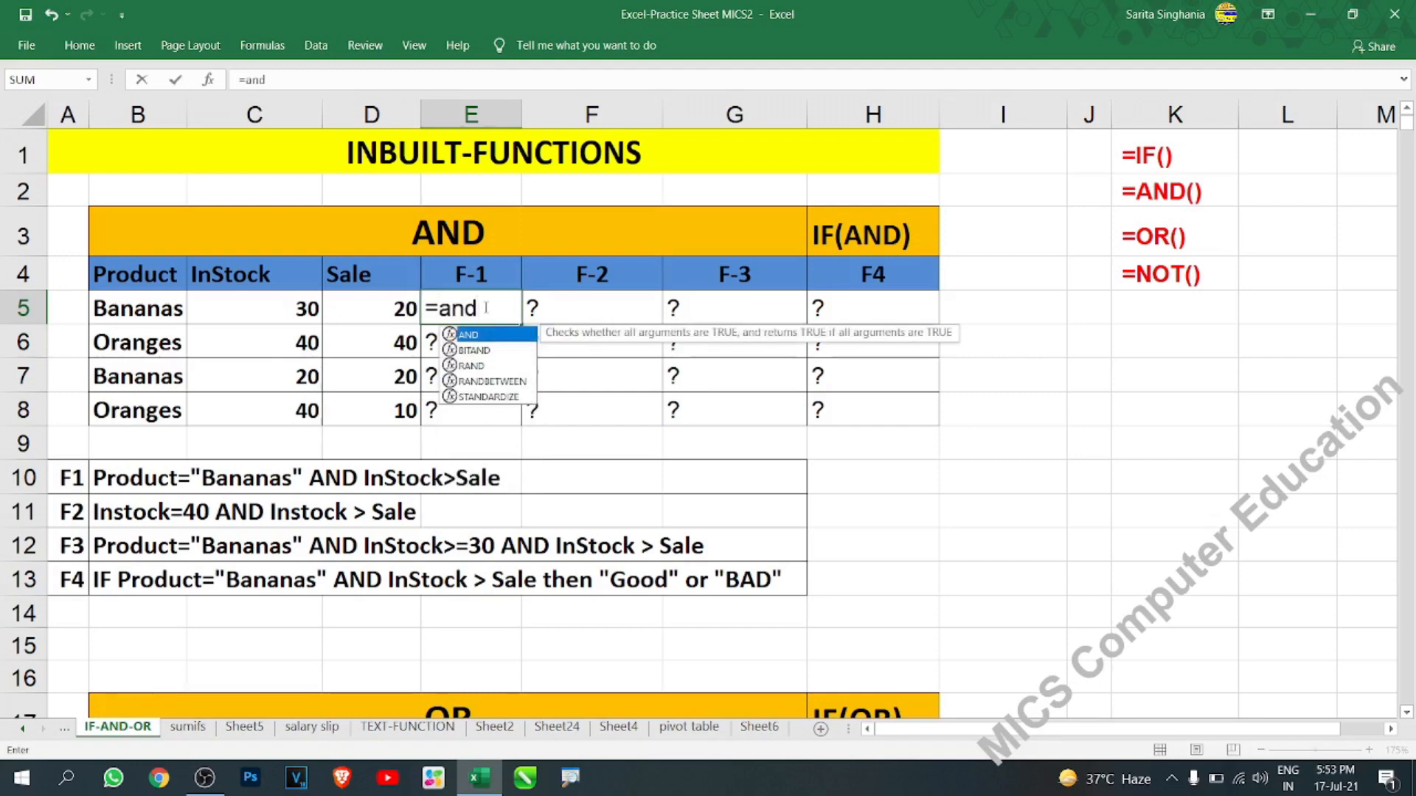
key("Tab")
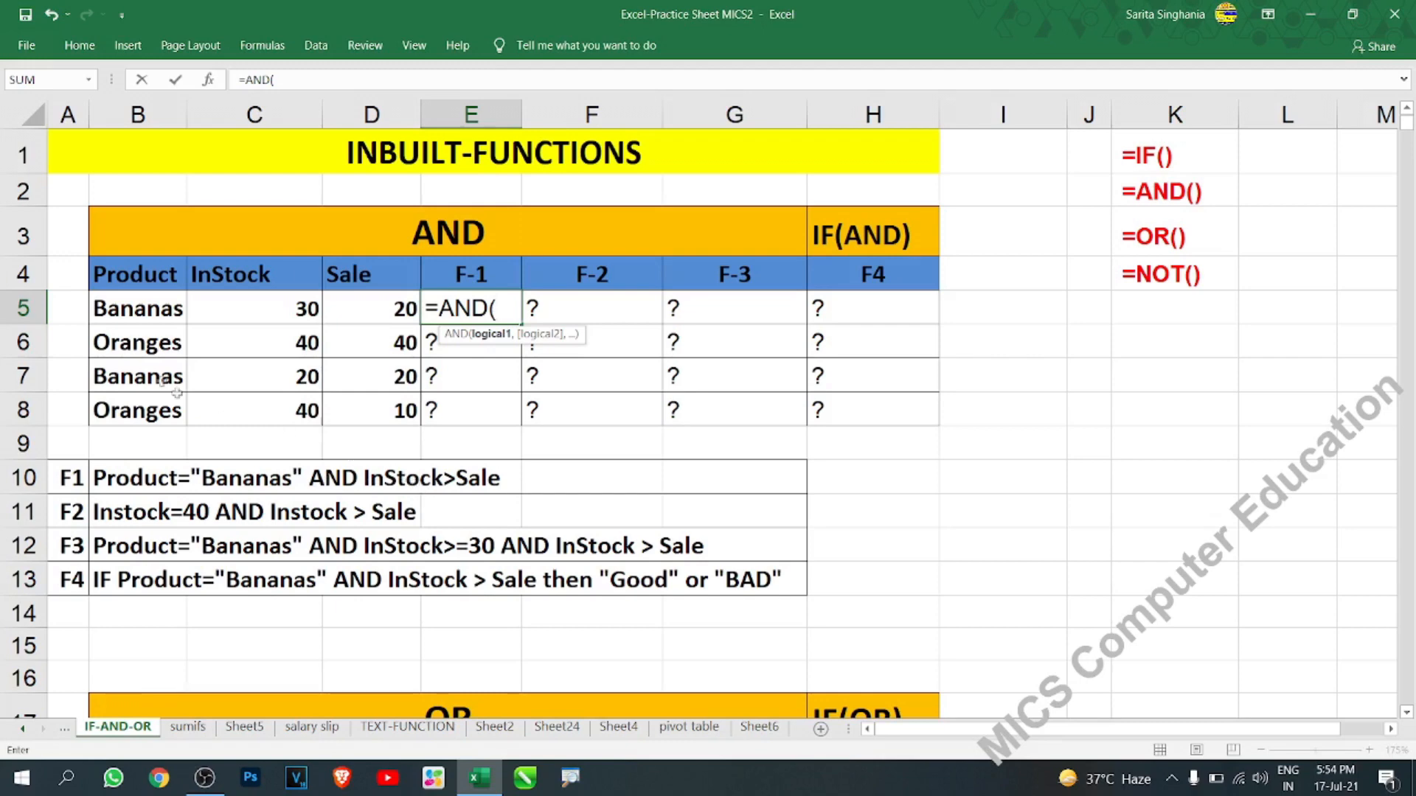
left_click(159, 308)
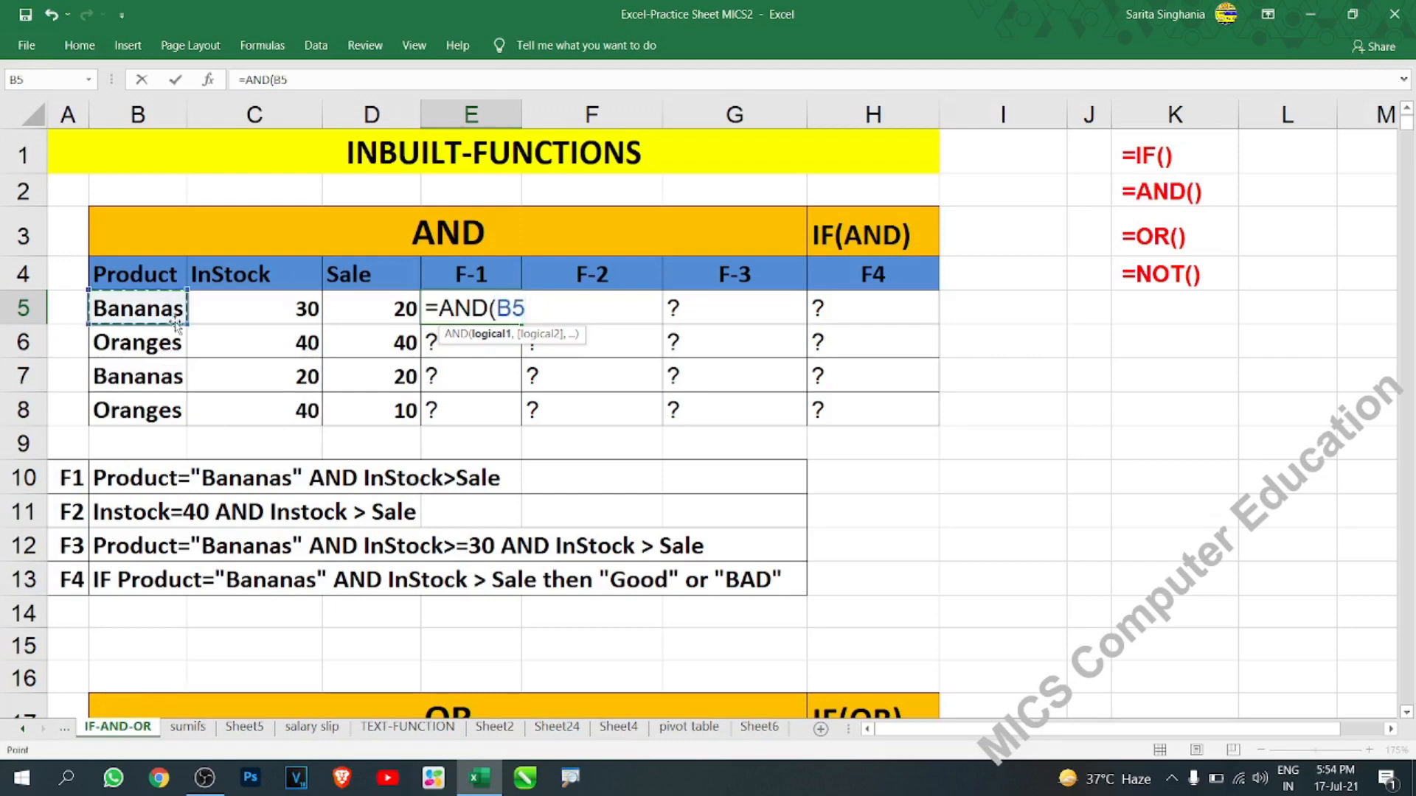
type("=\"bananas")
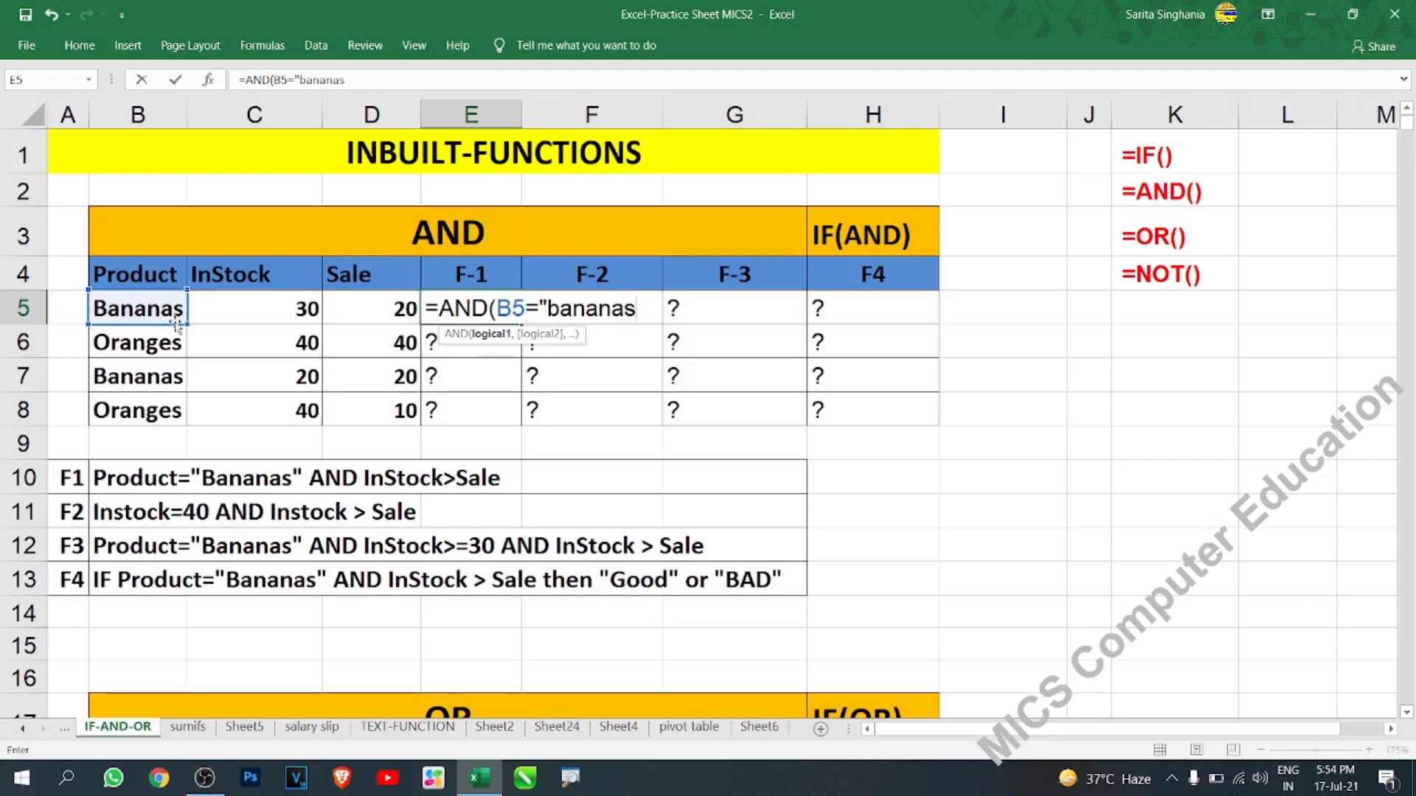
type("\",")
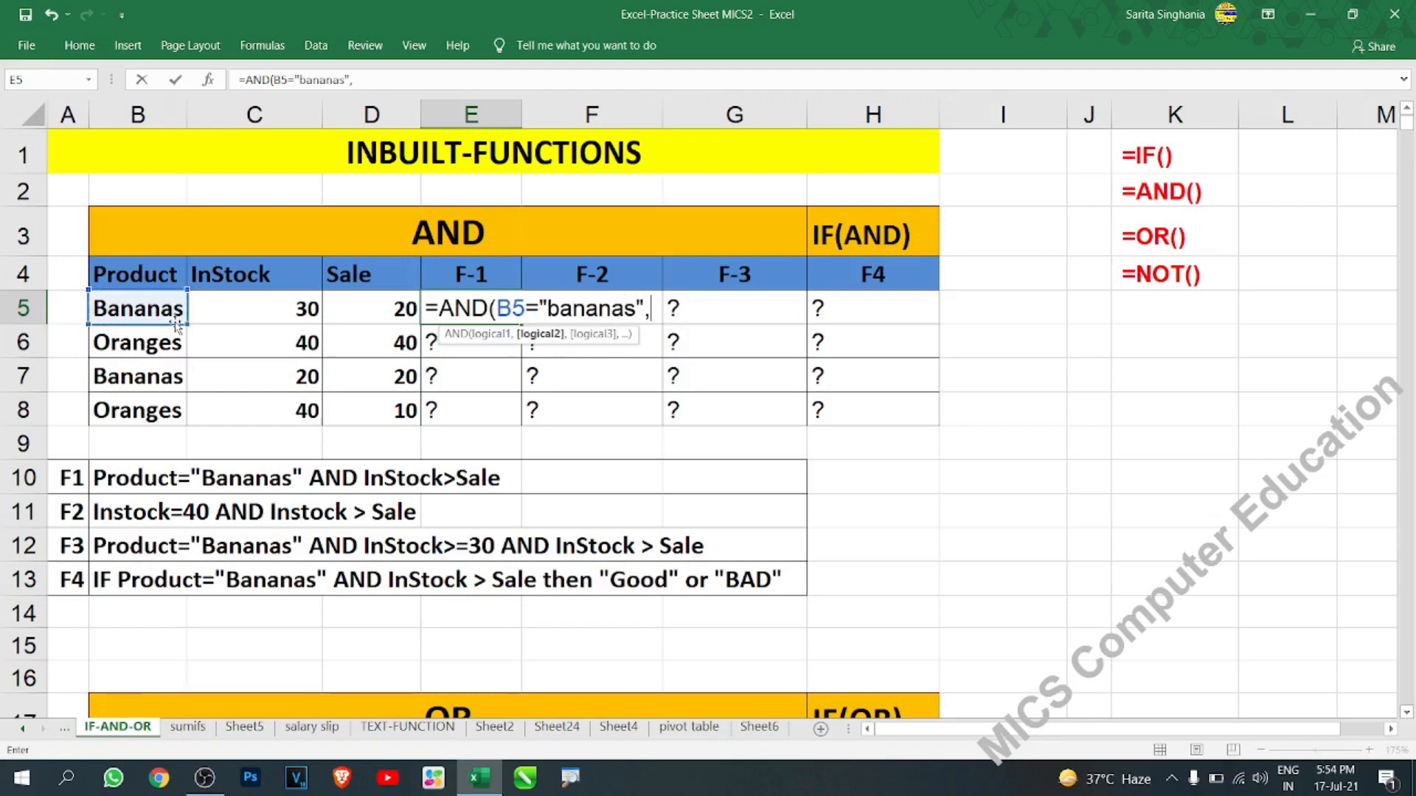
left_click(262, 303)
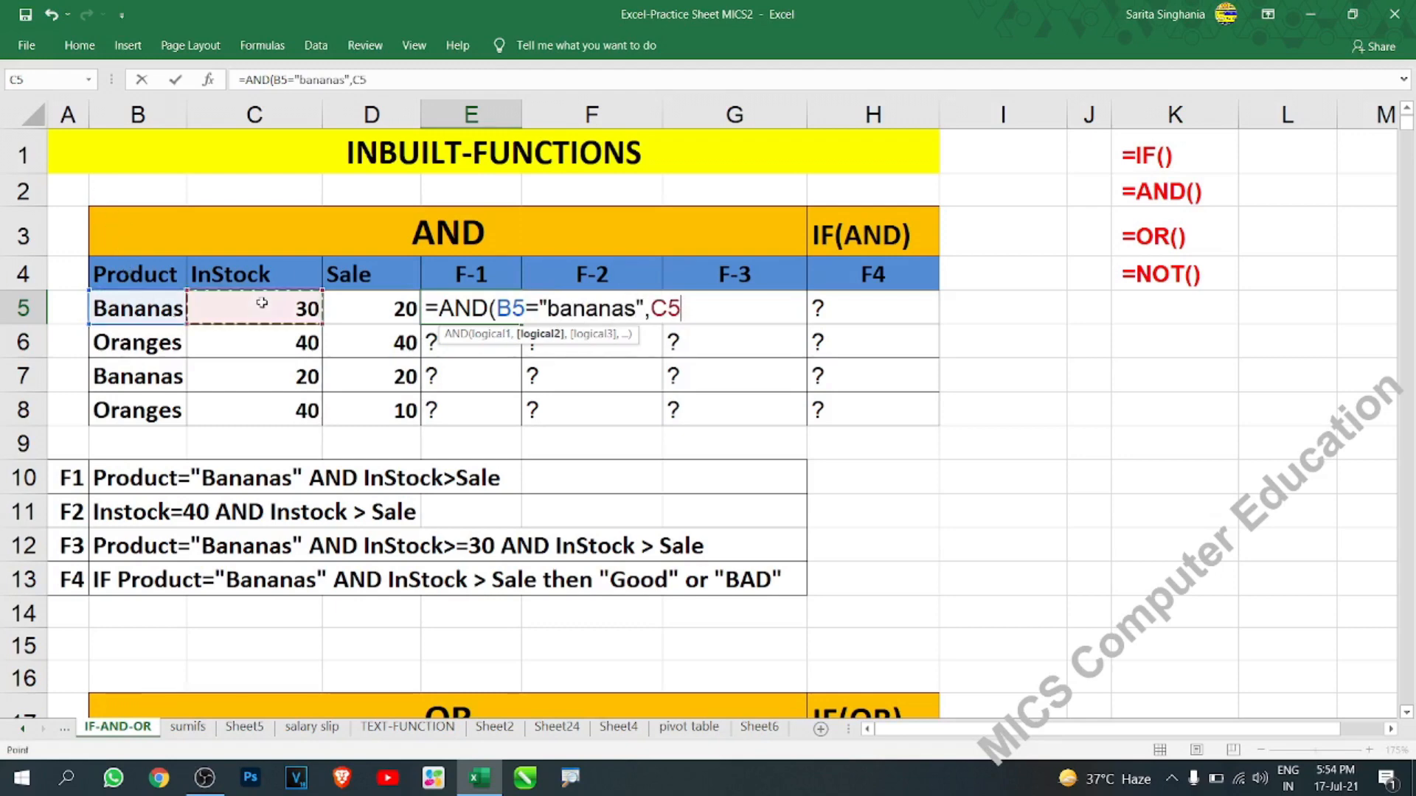
type(">")
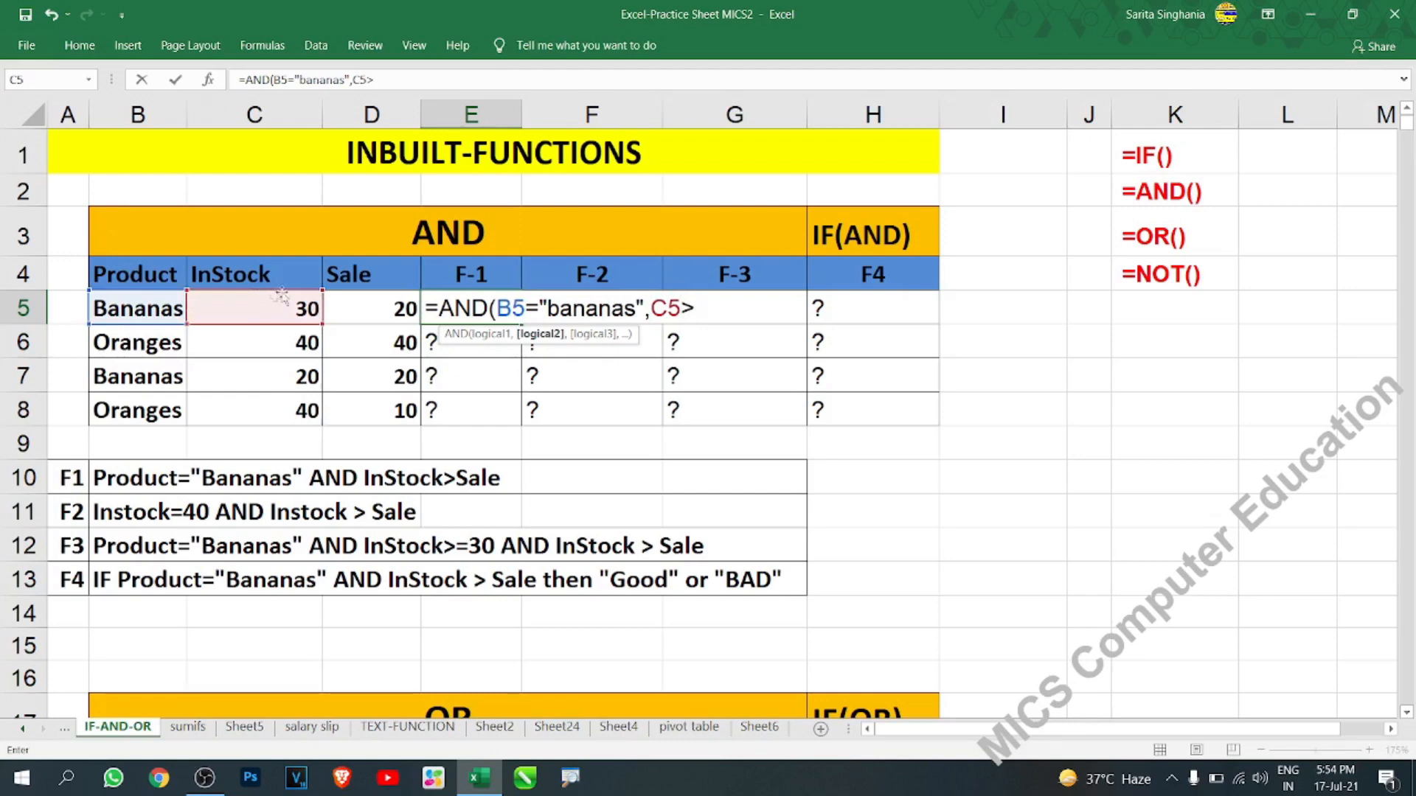
left_click(355, 315)
type(")")
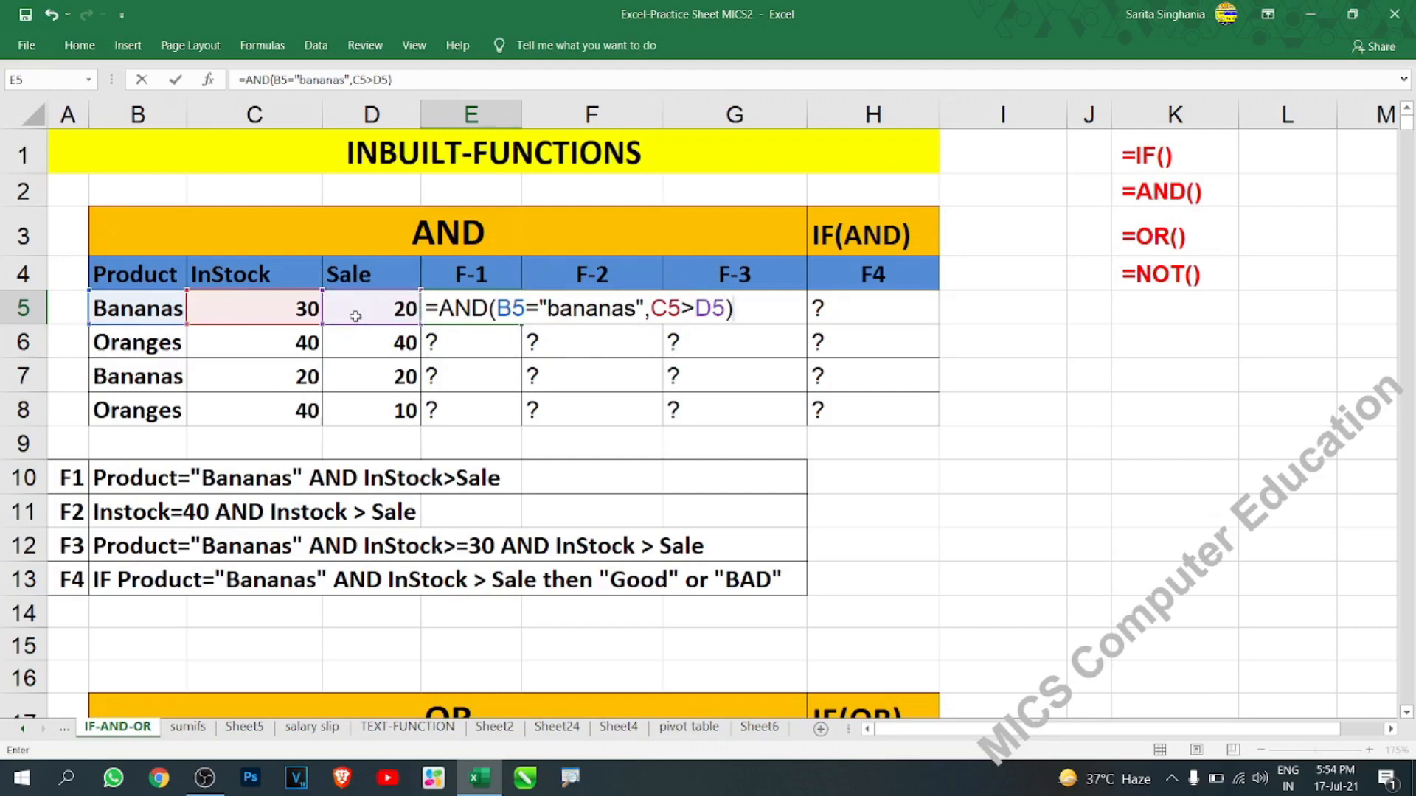
key("Return")
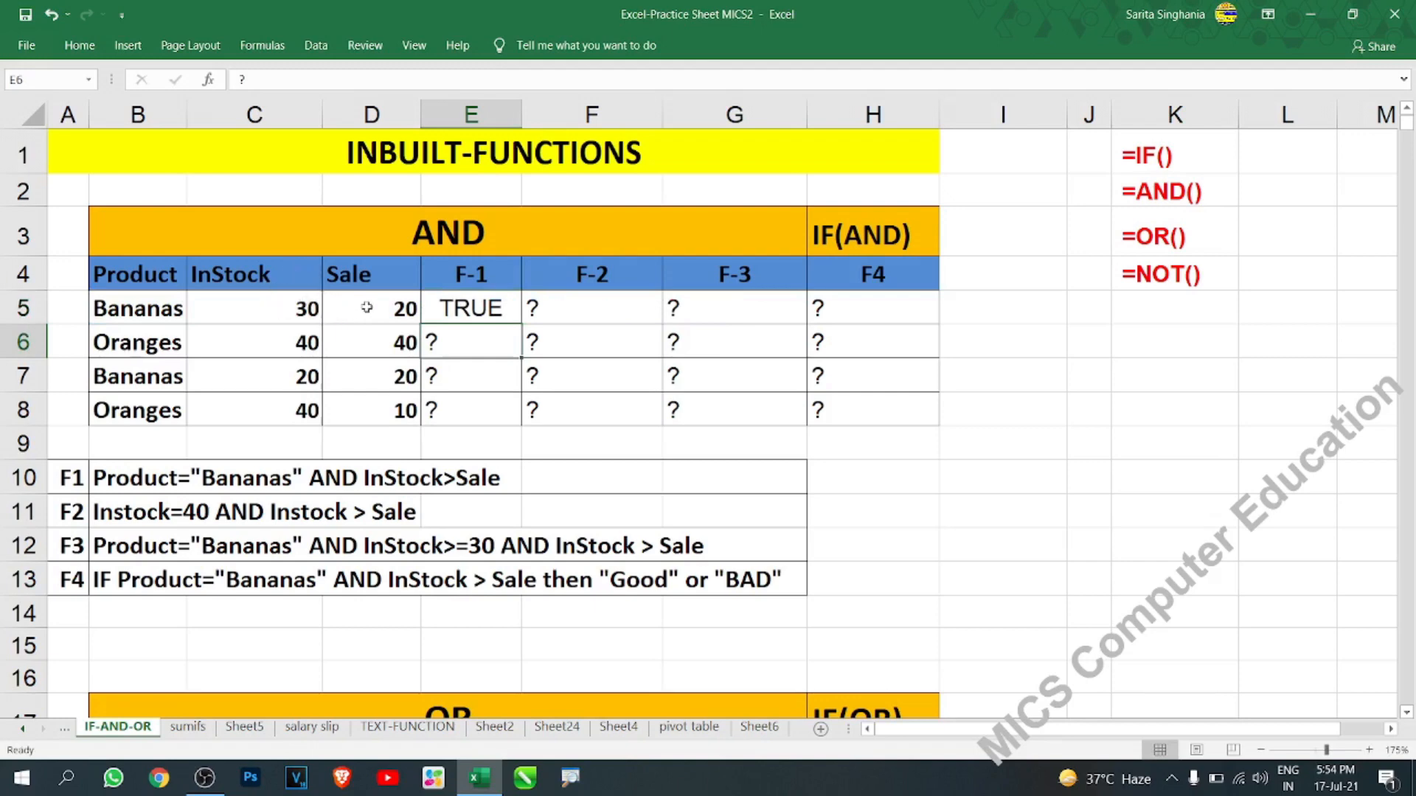
Step: Test the F-1 formula with a Sale value of 40 in D5 and undo that change
left_click(366, 307)
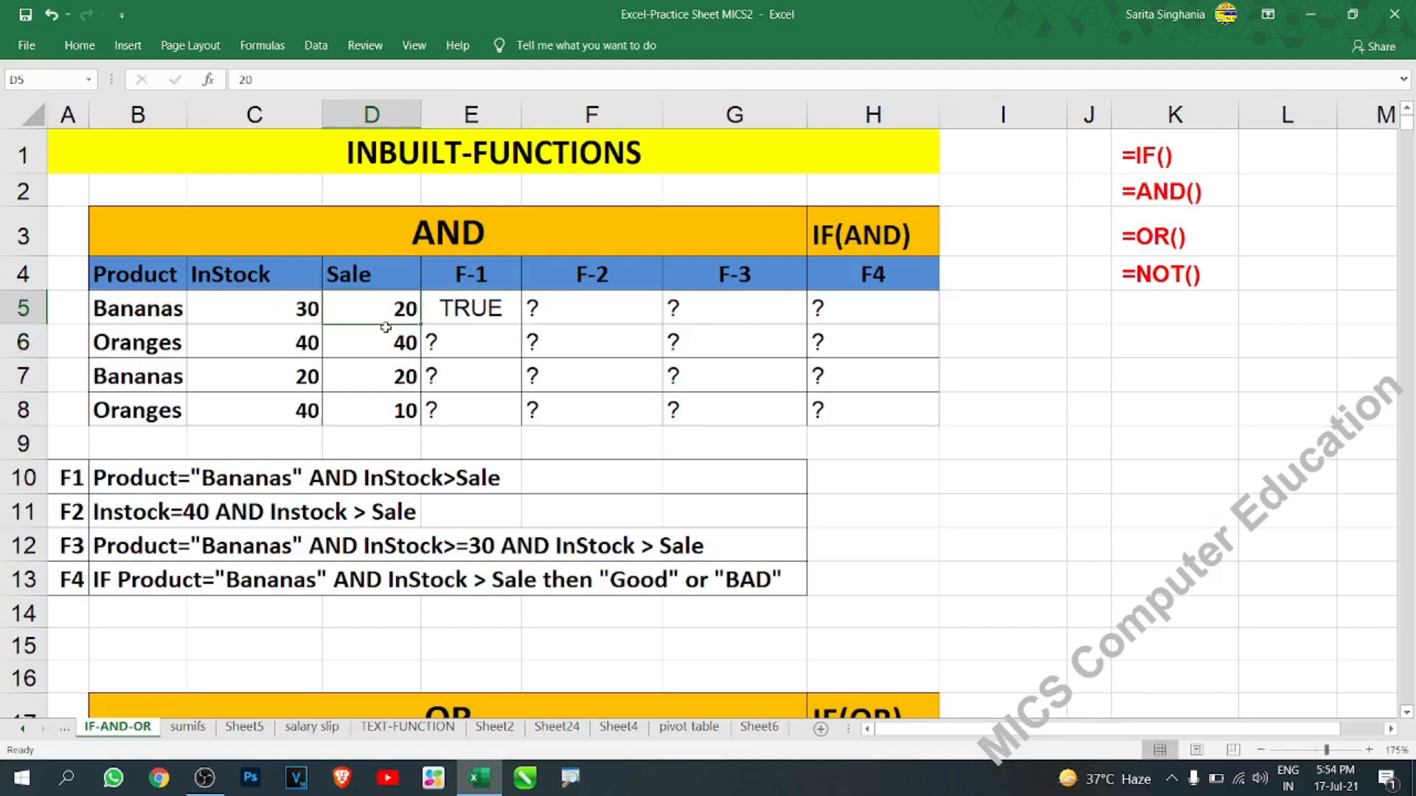
type("40")
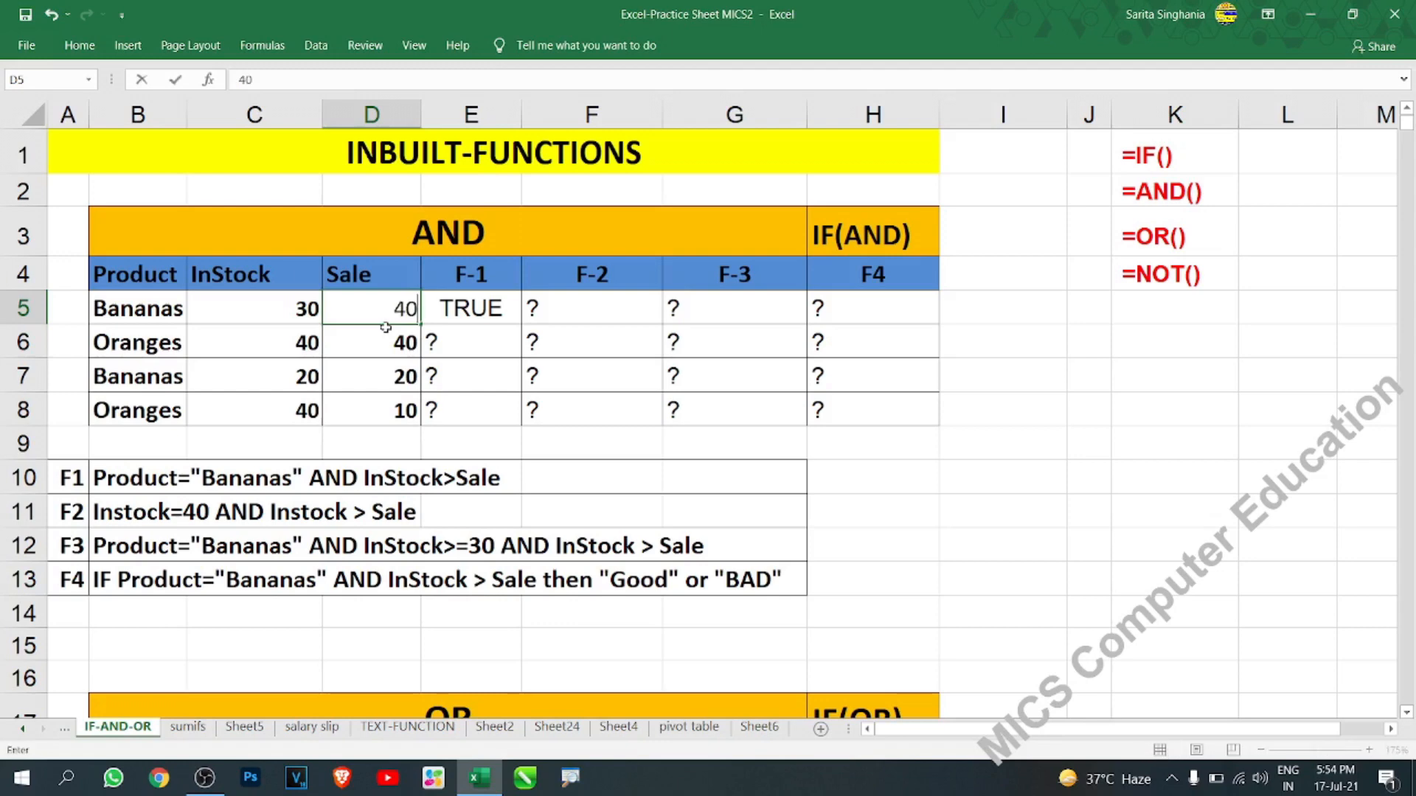
key("Return")
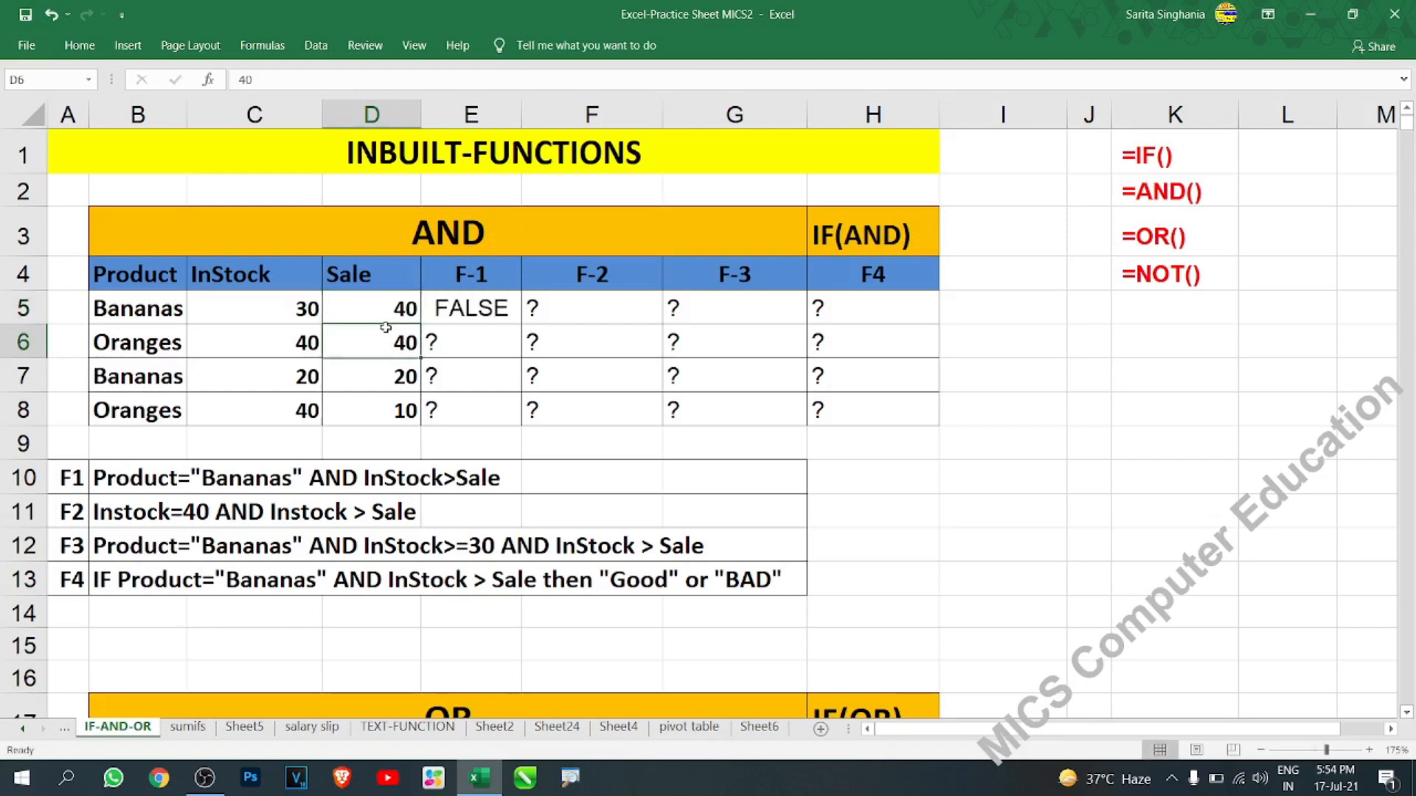
key("ctrl+z")
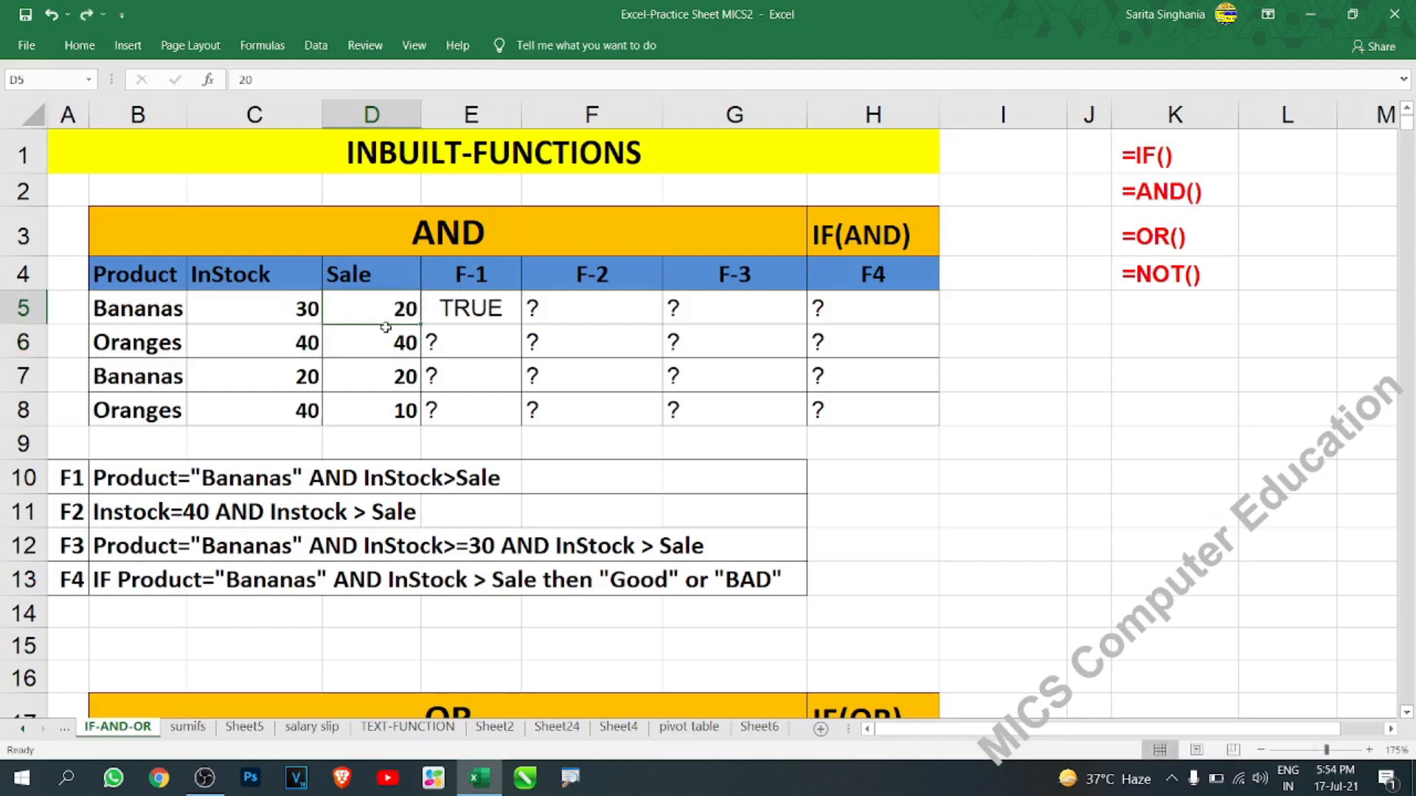
Step: Fill the F-1 formula from E5 down to E8 and set the InStock value in C7 to 21
left_click(492, 306)
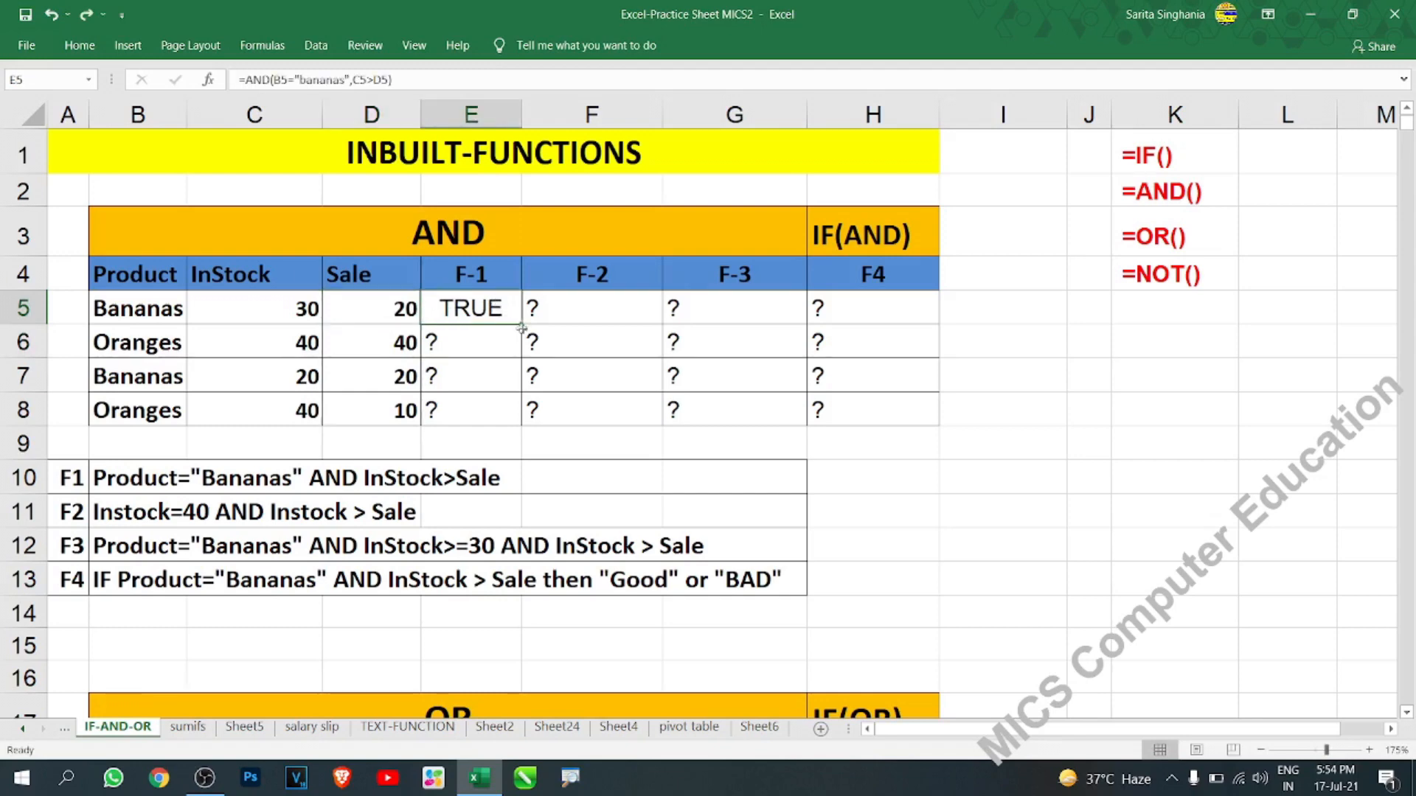
left_click_drag(521, 325, 505, 402)
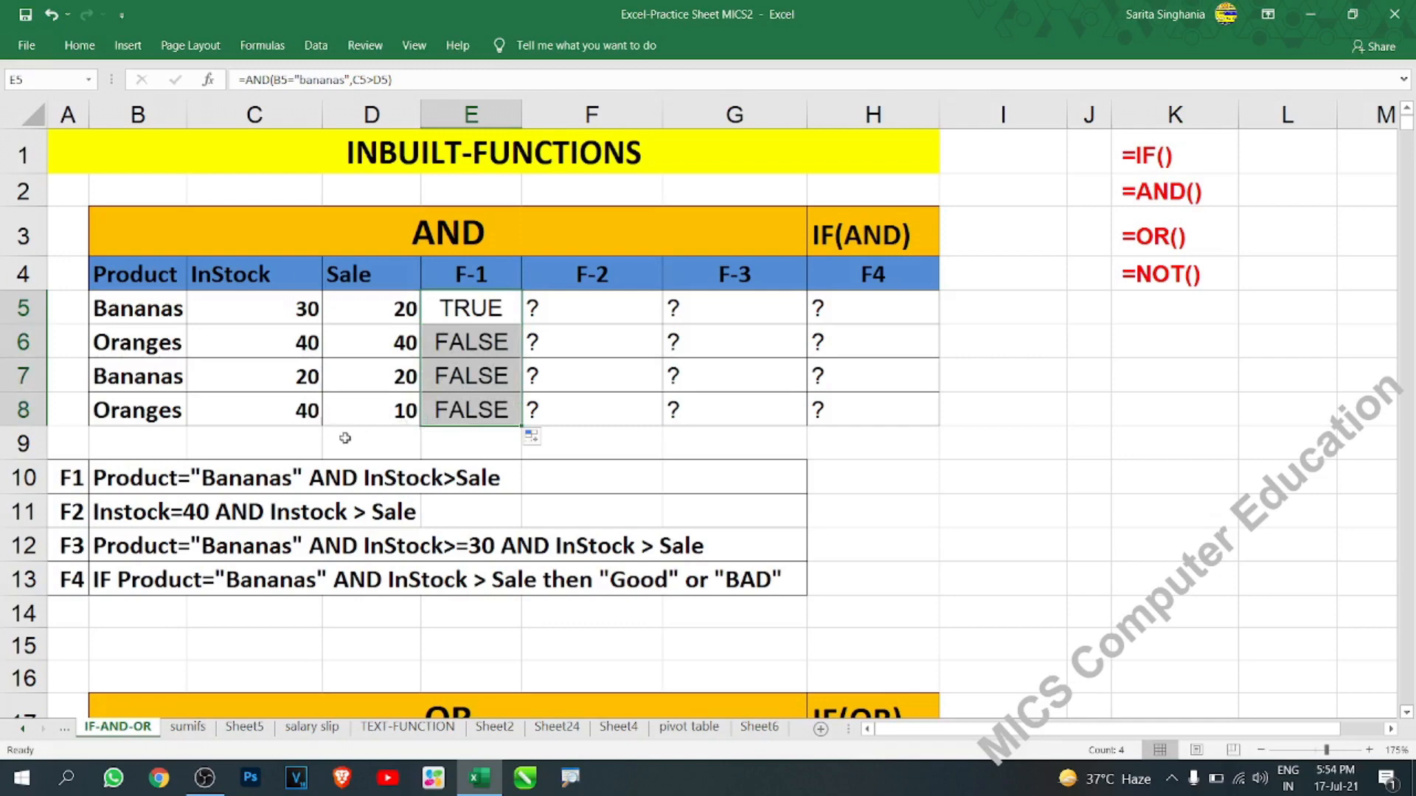
left_click(169, 380)
left_click(247, 378)
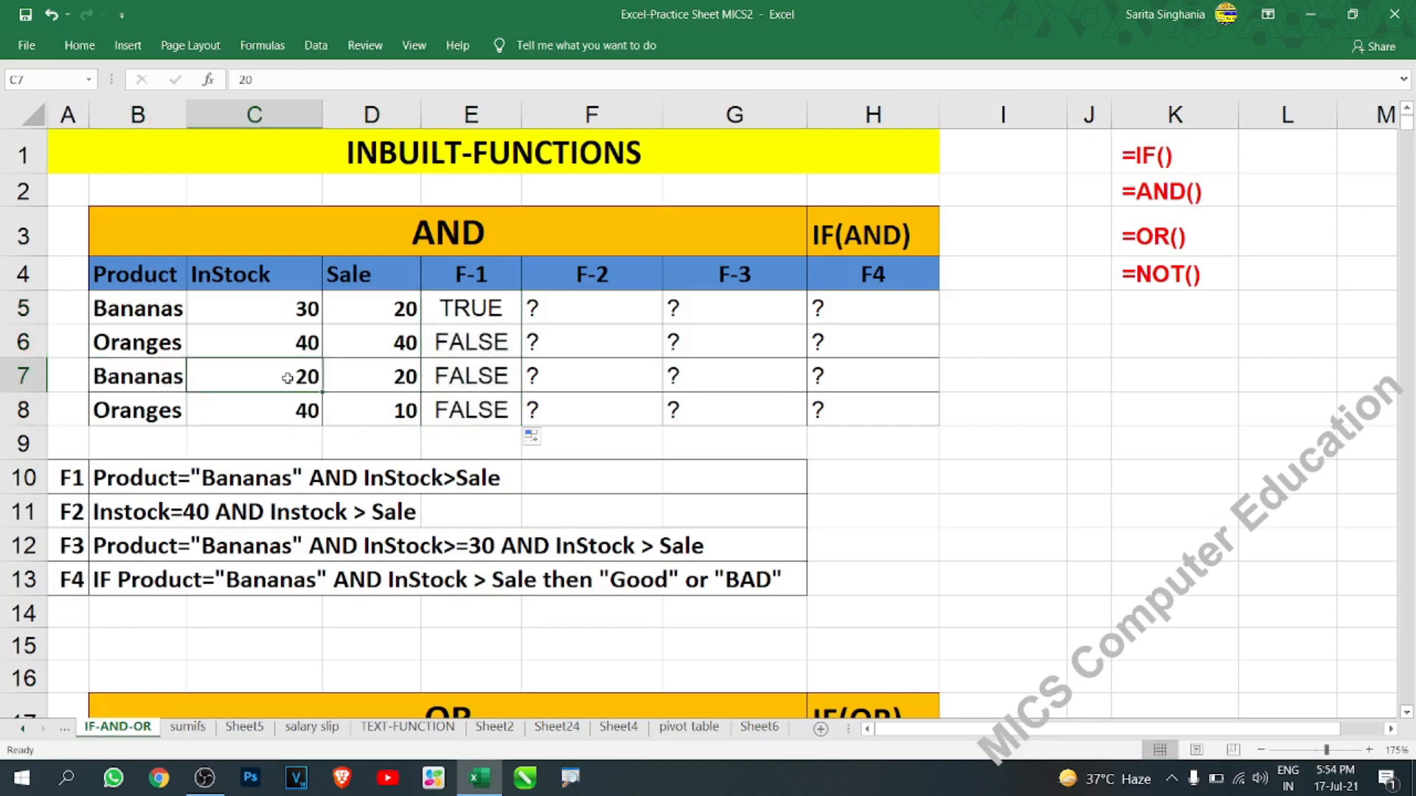
type("21")
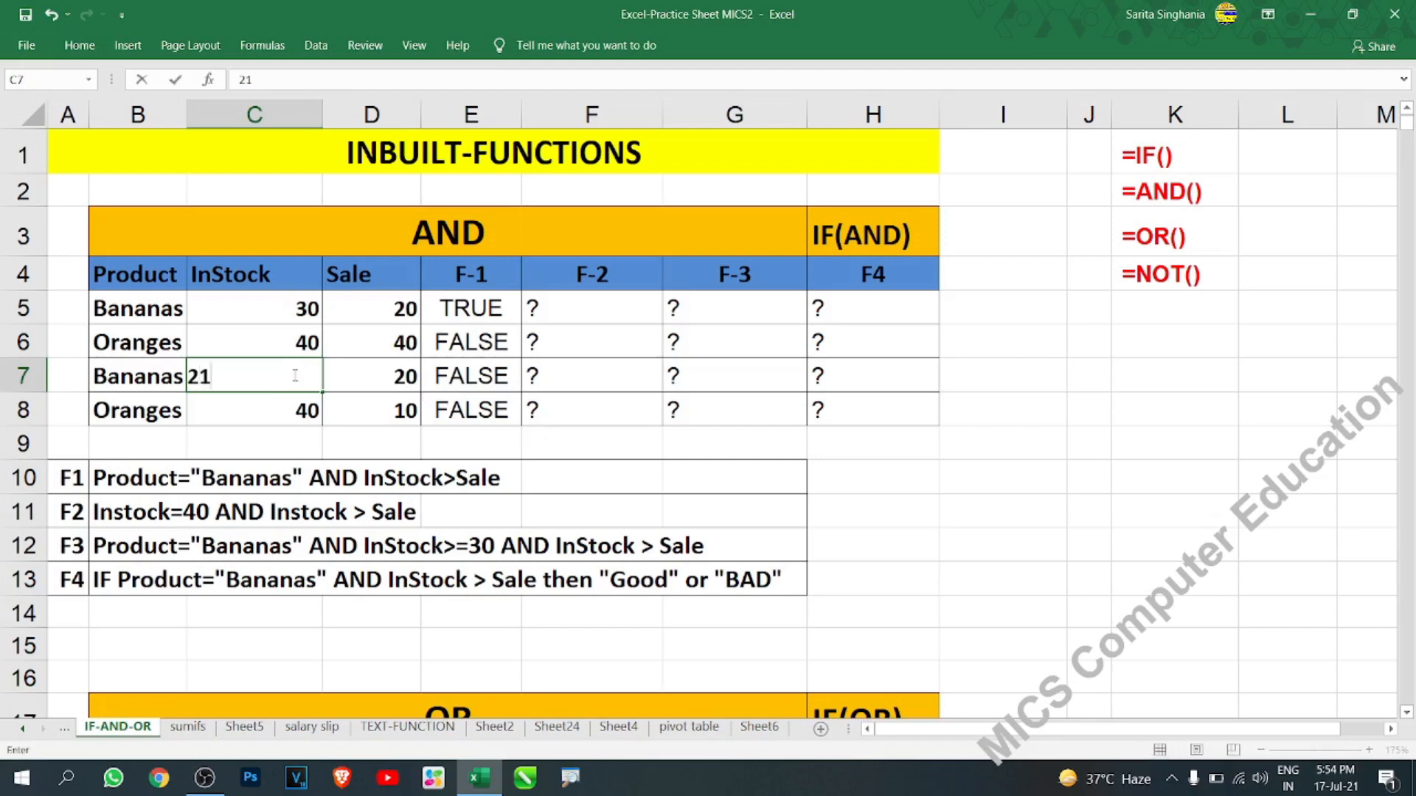
key("Return")
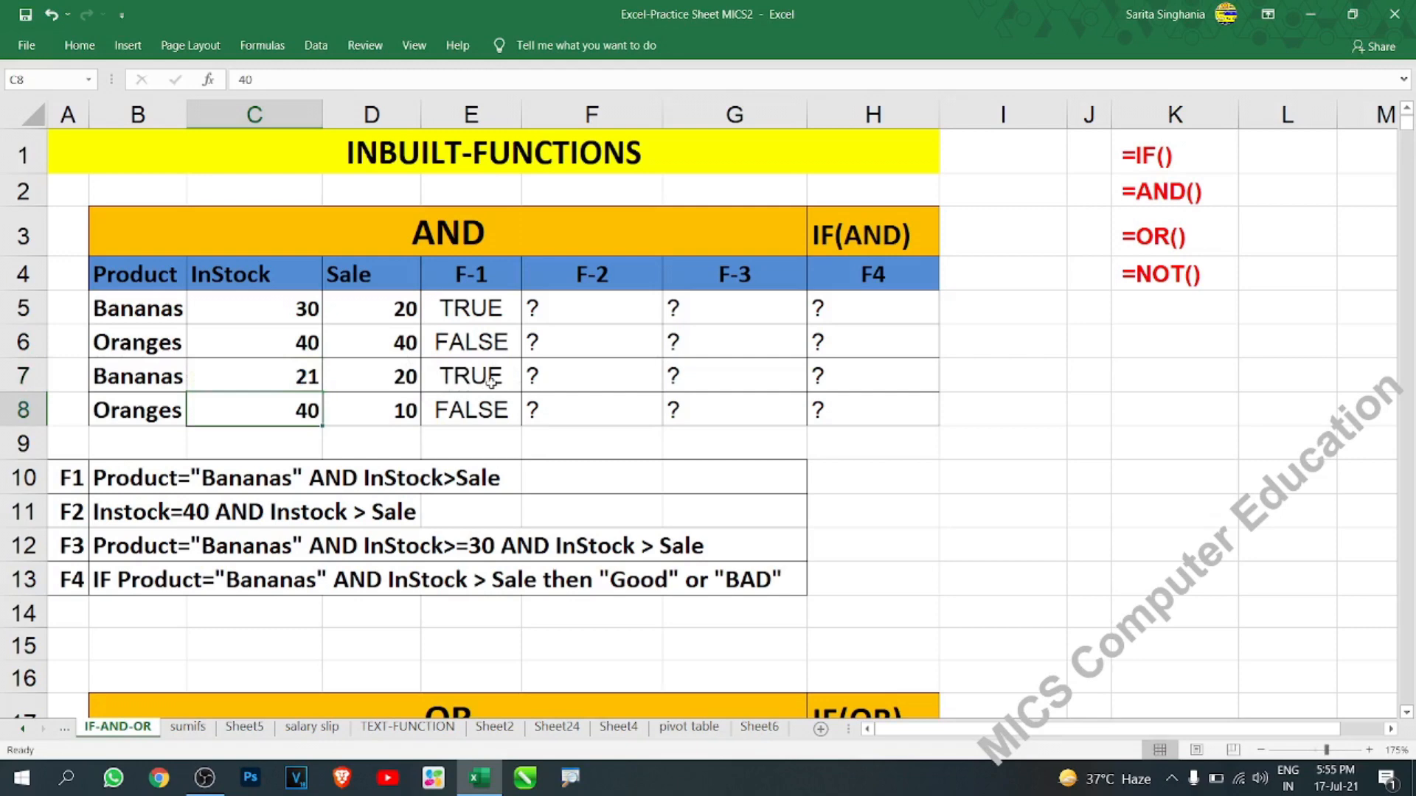
Step: Examine the Product, InStock and Sale columns of the AND table, comparing the InStock and Sale values across rows 5 to 8
left_click_drag(144, 286, 138, 410)
left_click_drag(255, 275, 317, 413)
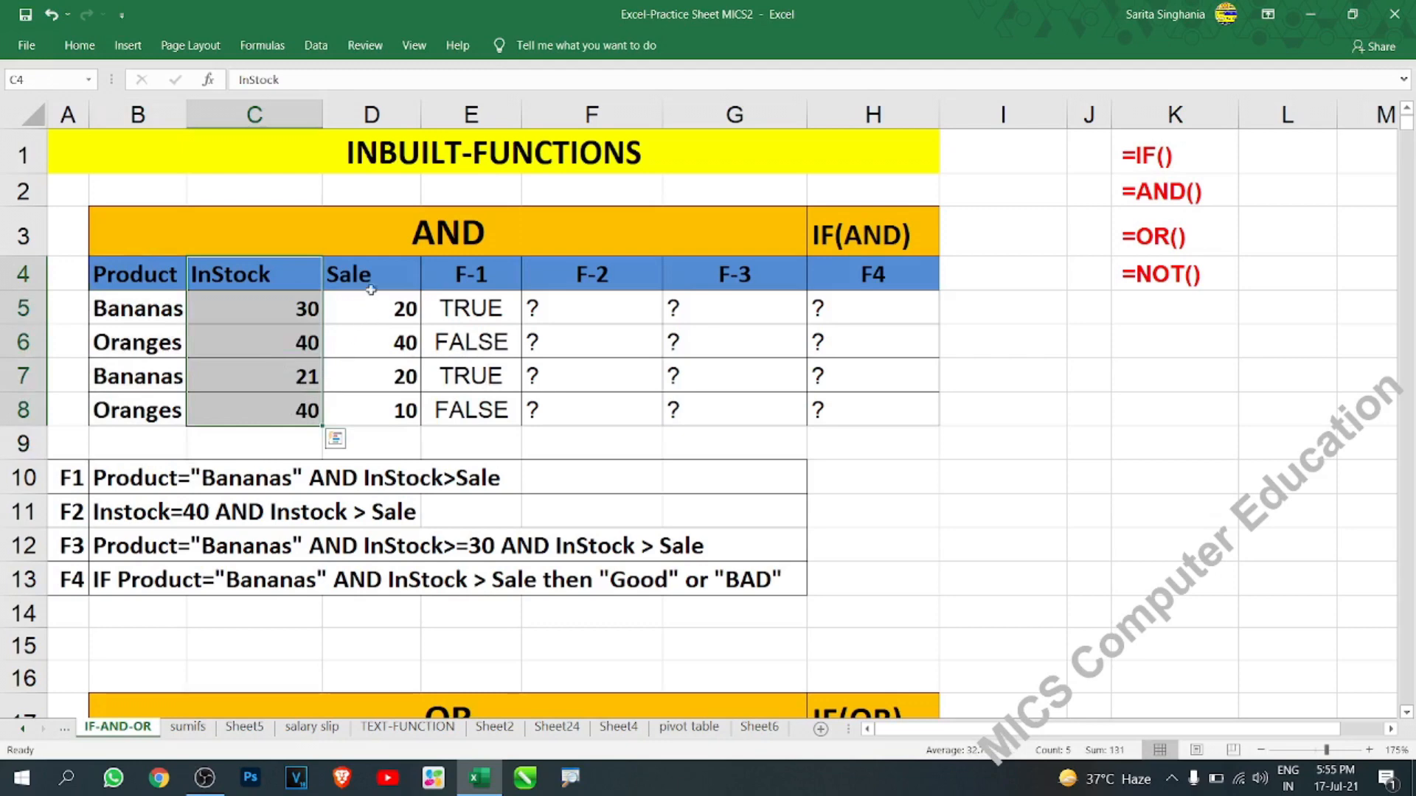
left_click_drag(371, 290, 379, 410)
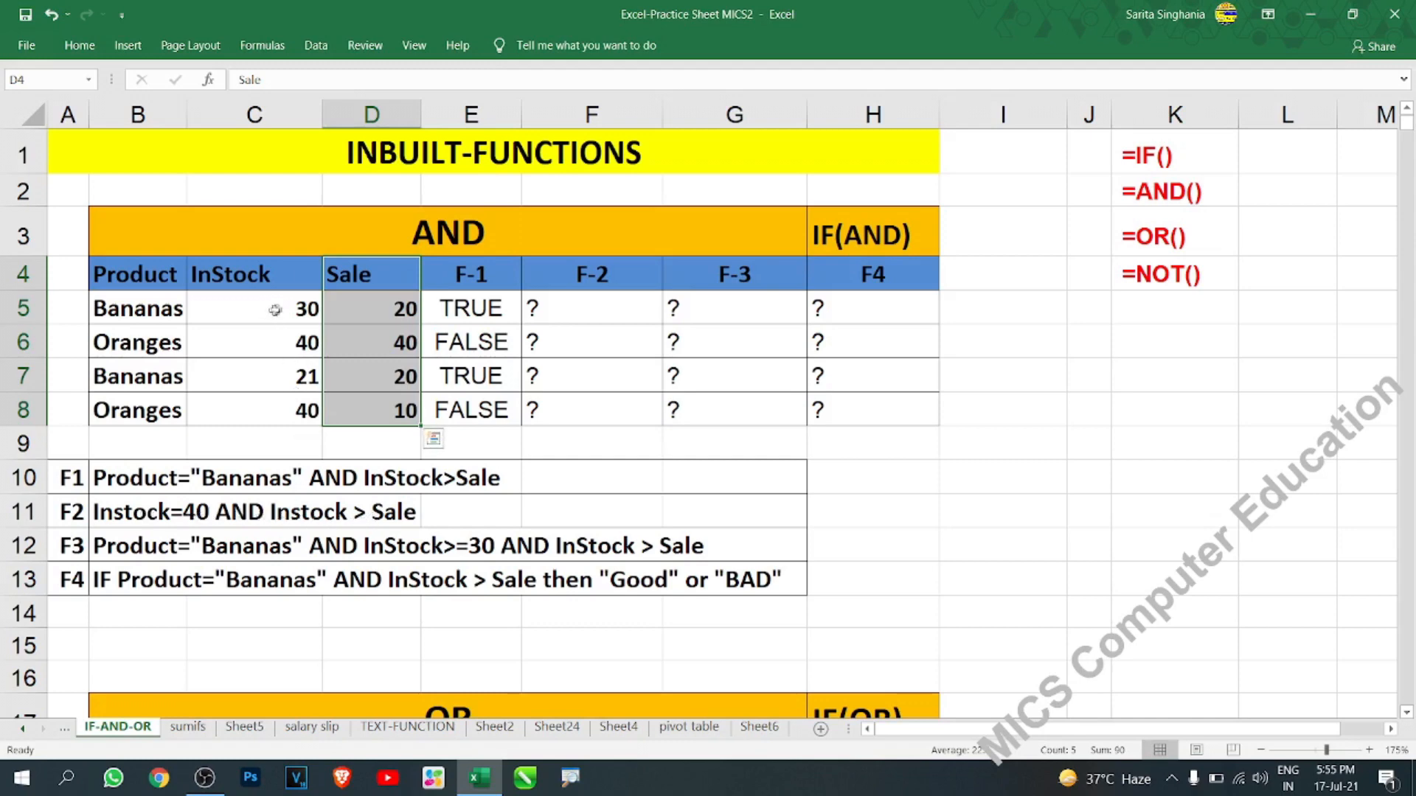
left_click_drag(251, 298, 263, 421)
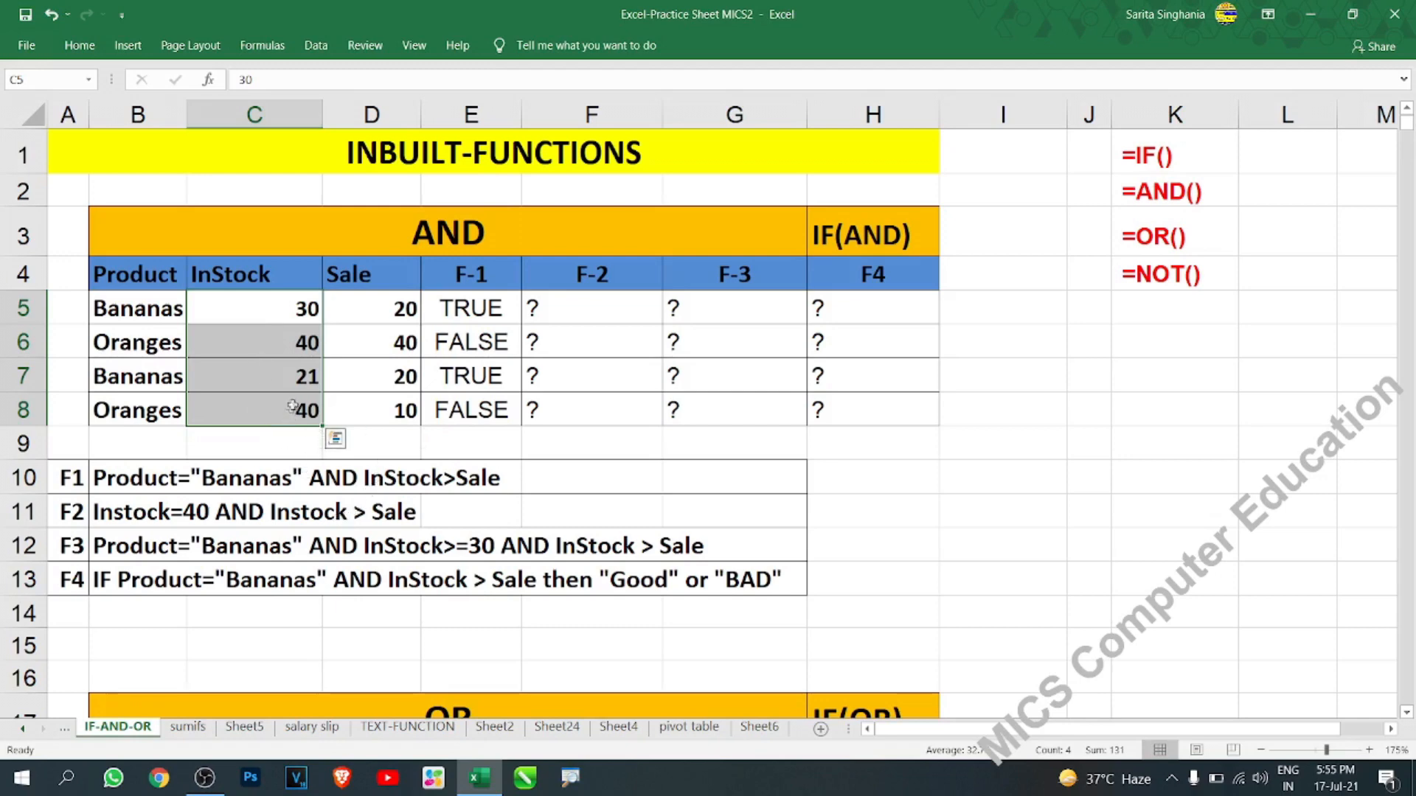
left_click_drag(373, 298, 368, 417)
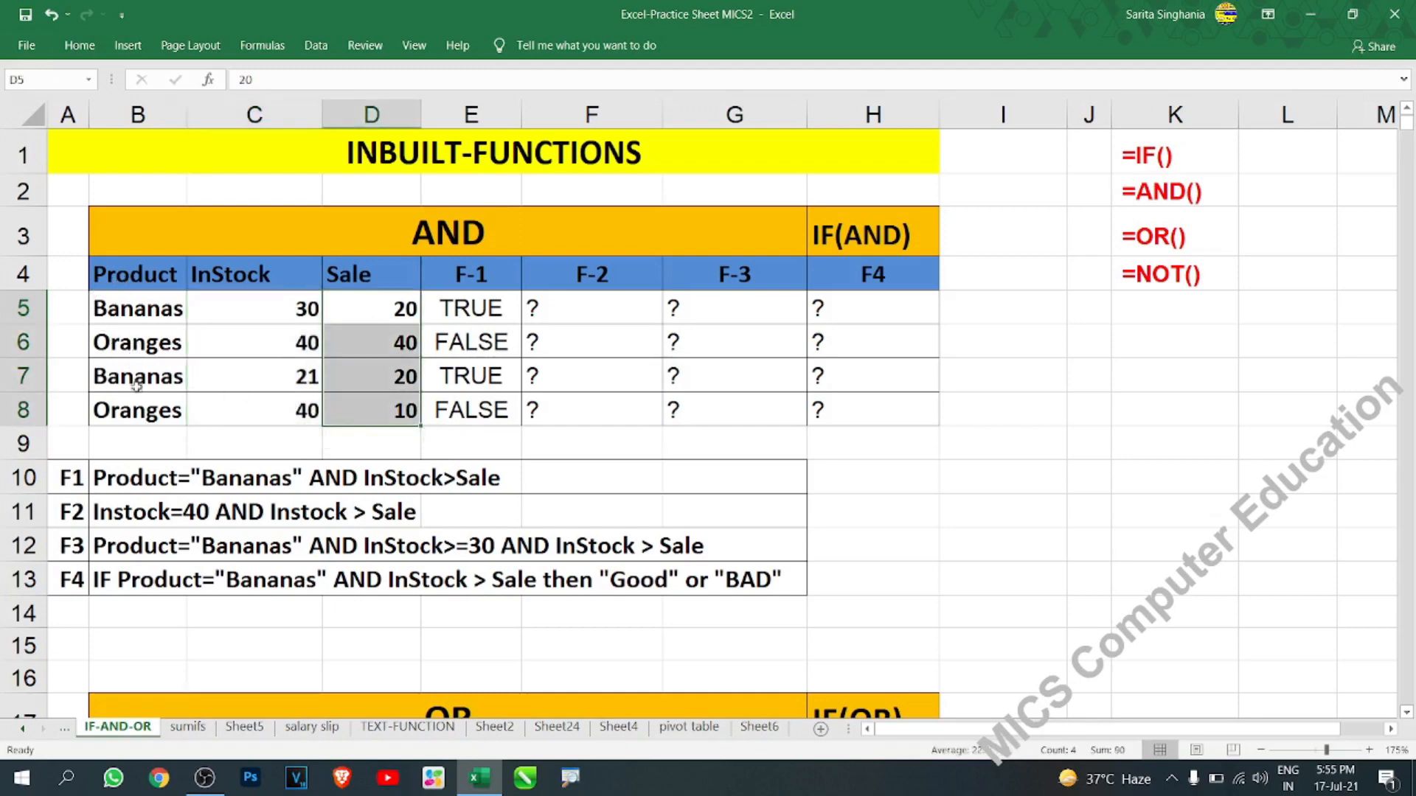
left_click_drag(288, 305, 287, 413)
left_click_drag(358, 299, 362, 414)
left_click(288, 310)
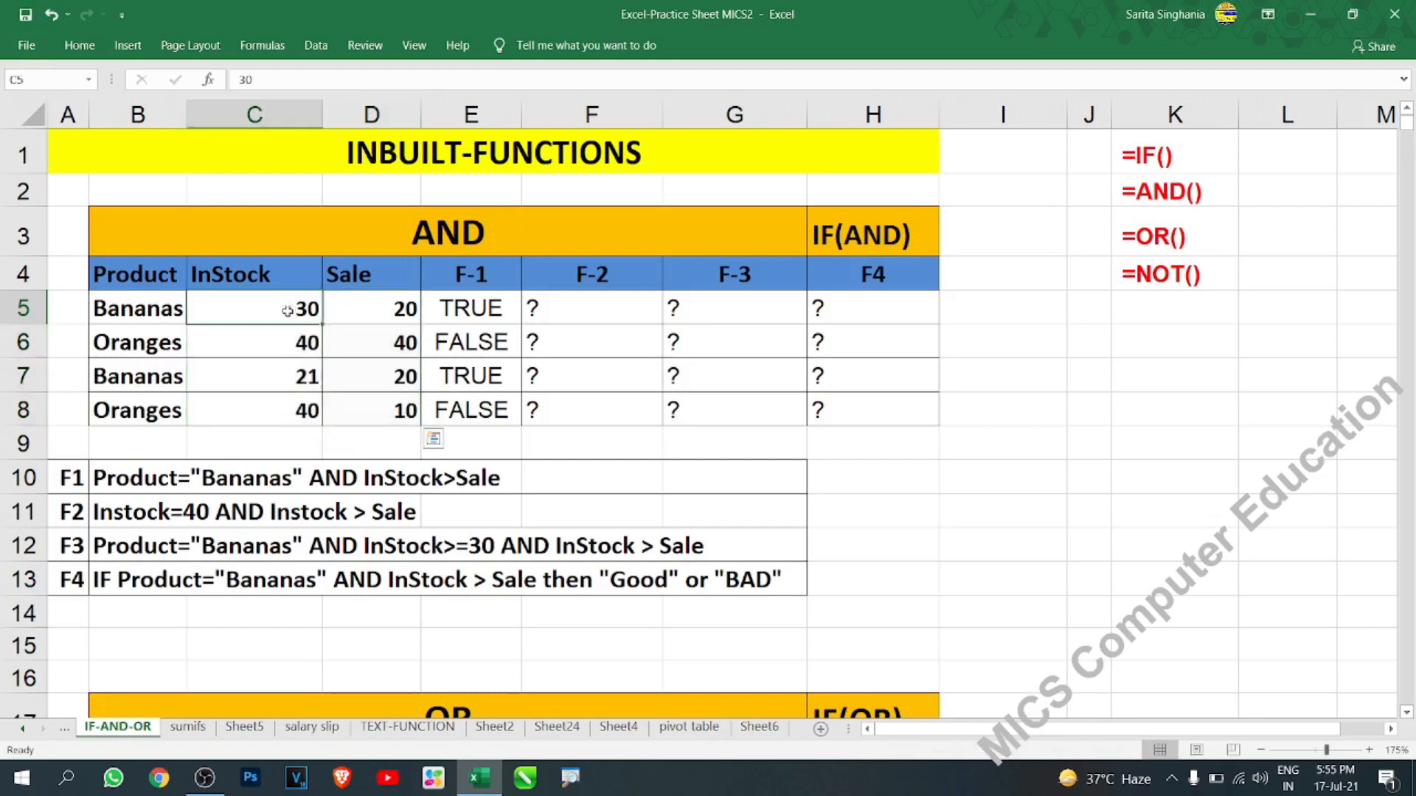
left_click_drag(288, 310, 299, 410)
Step: Enter the formula =AND(C5=40,C5>D5) in cell F5 of the F-2 column
left_click(601, 318)
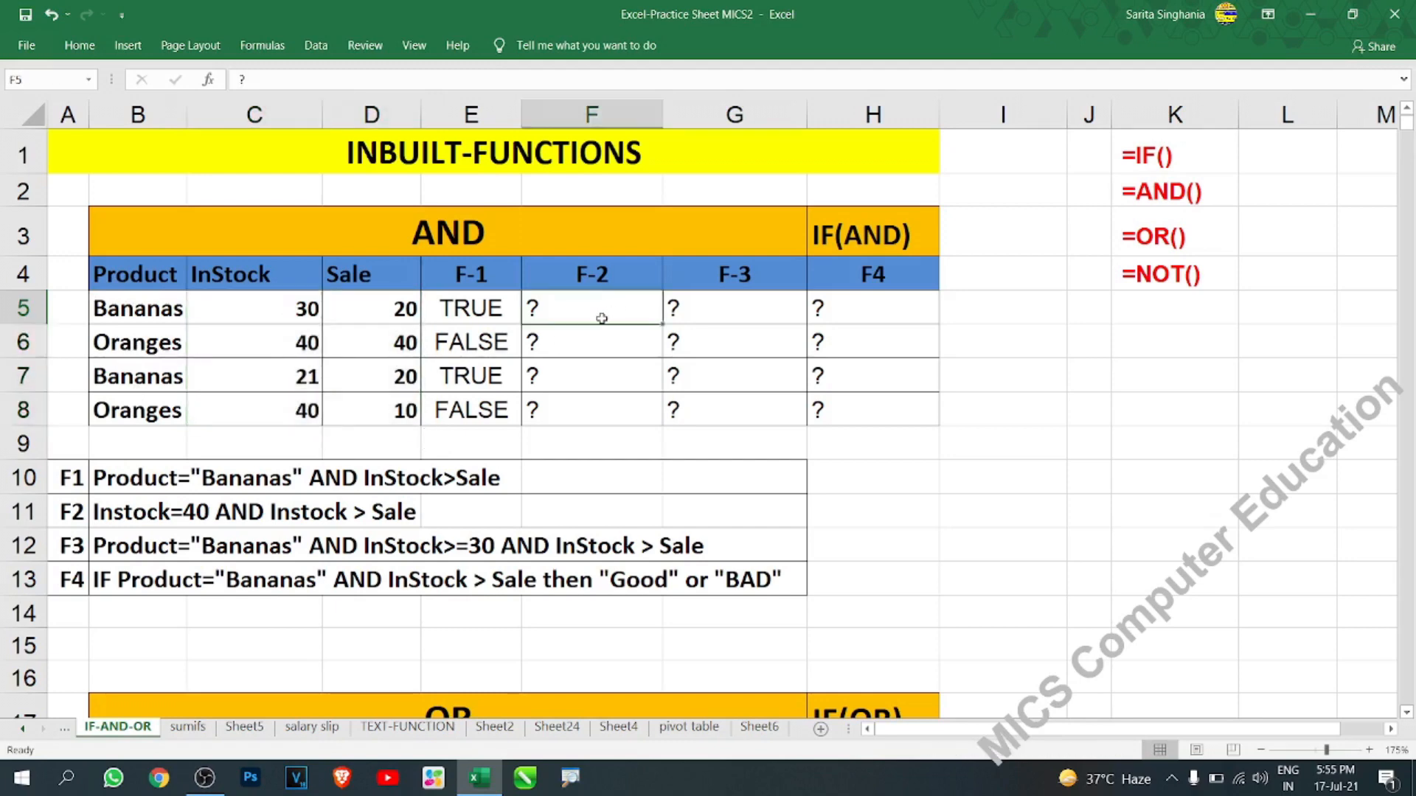
type("=and")
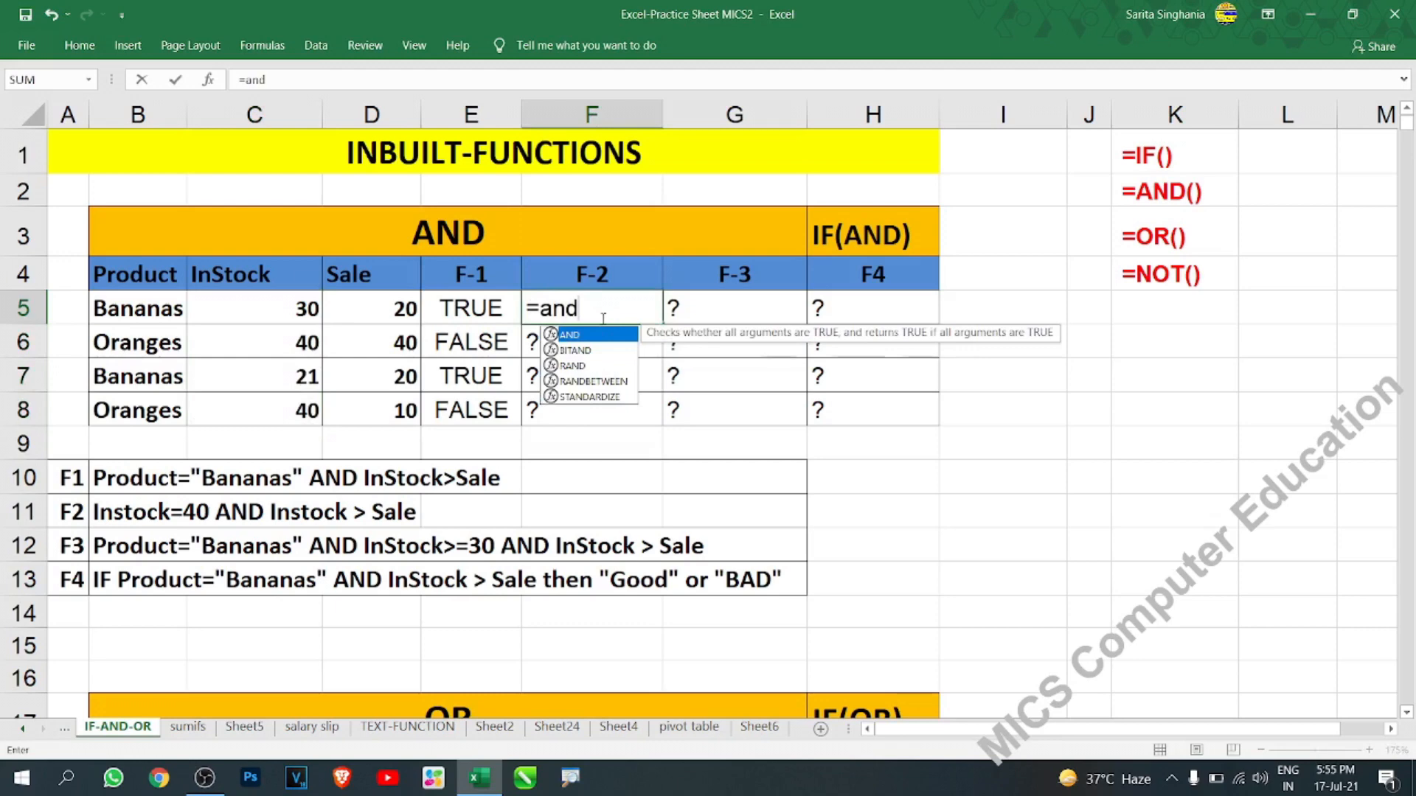
key("Tab")
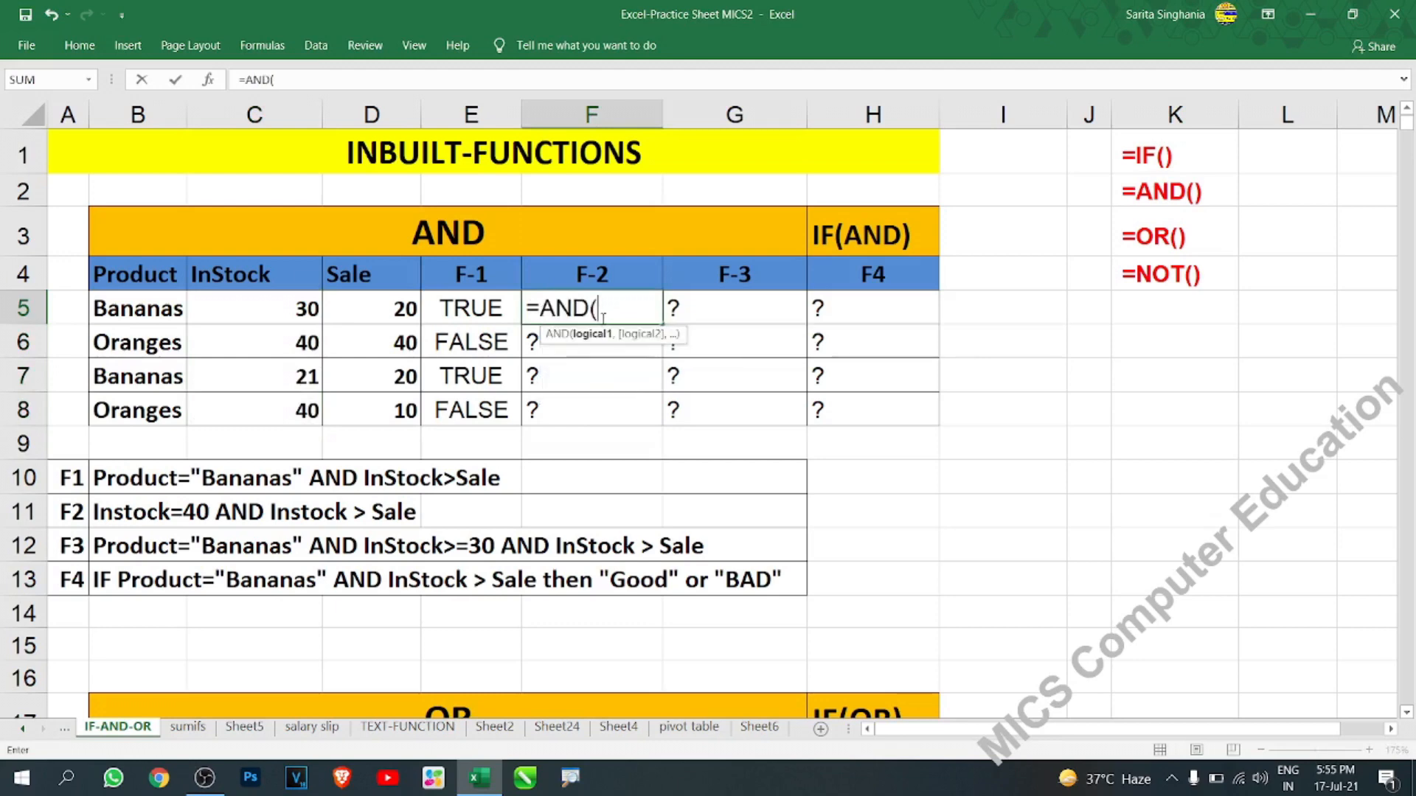
left_click(299, 312)
type("=")
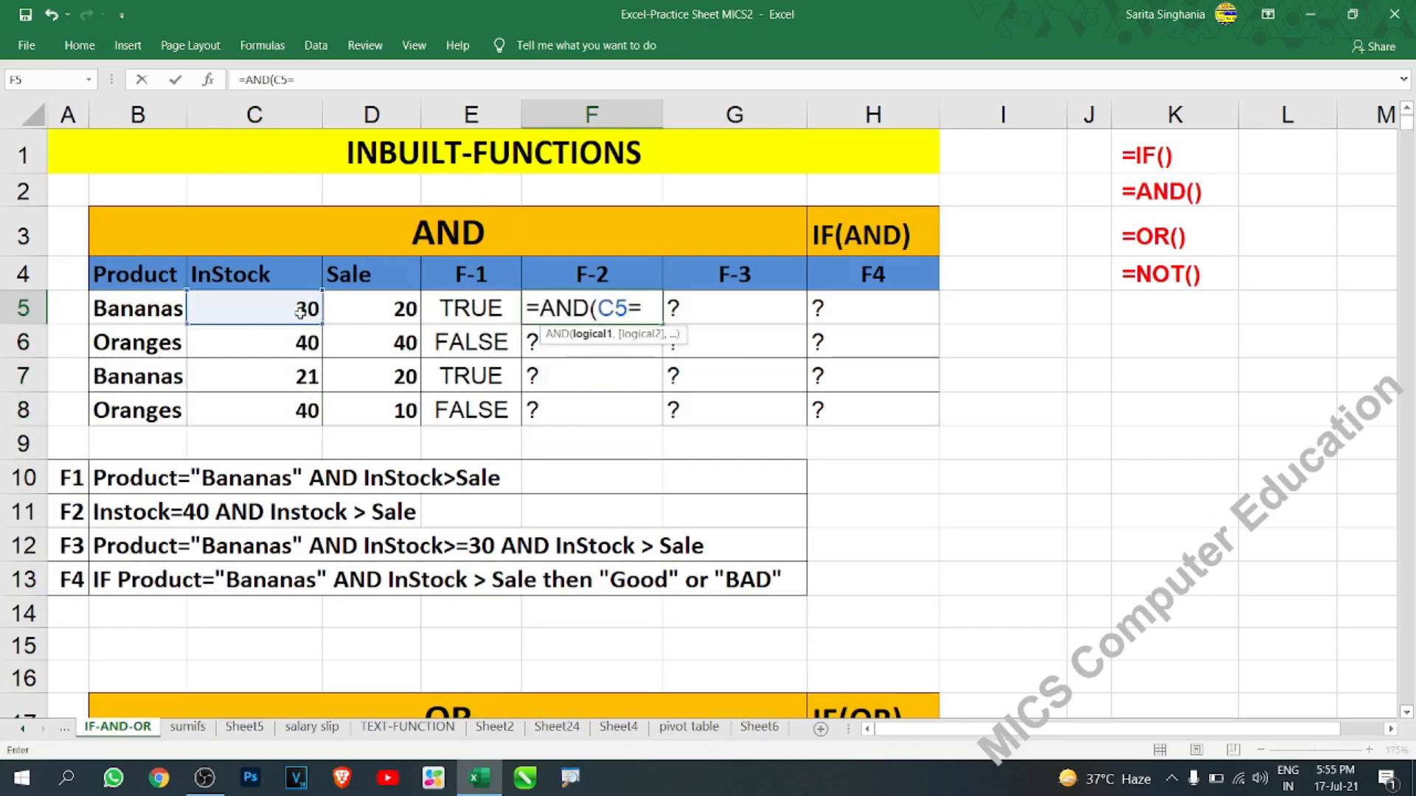
type("40,")
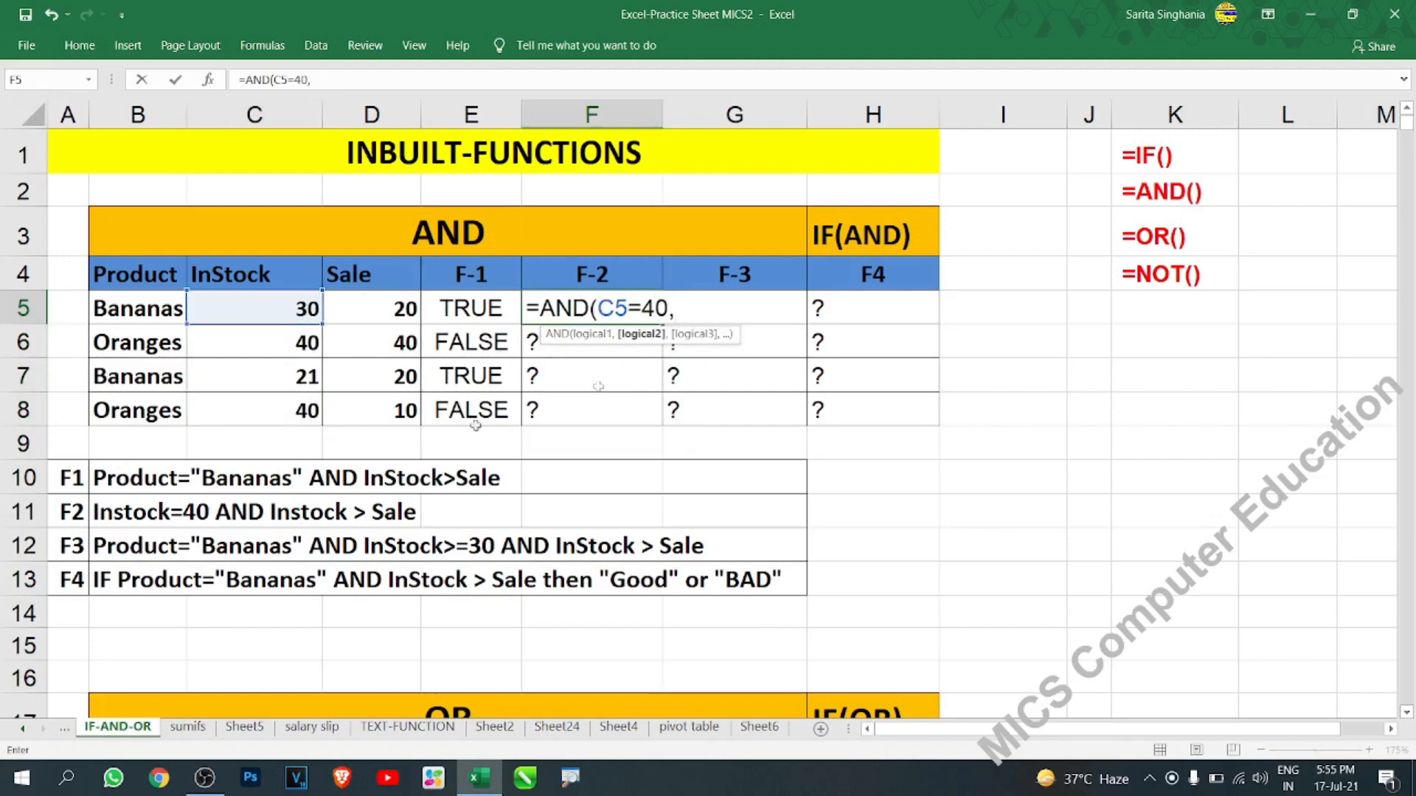
left_click(283, 310)
type(">")
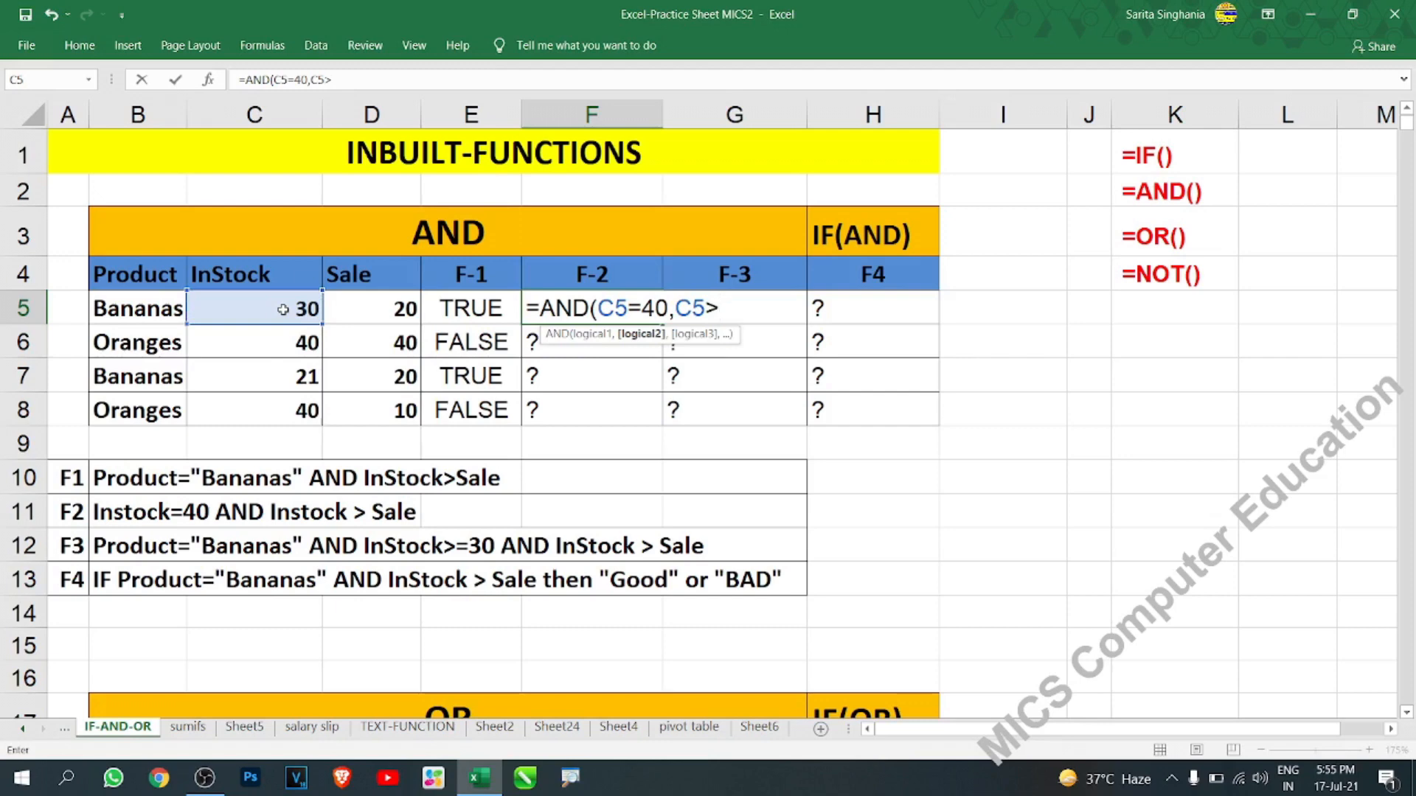
left_click(375, 315)
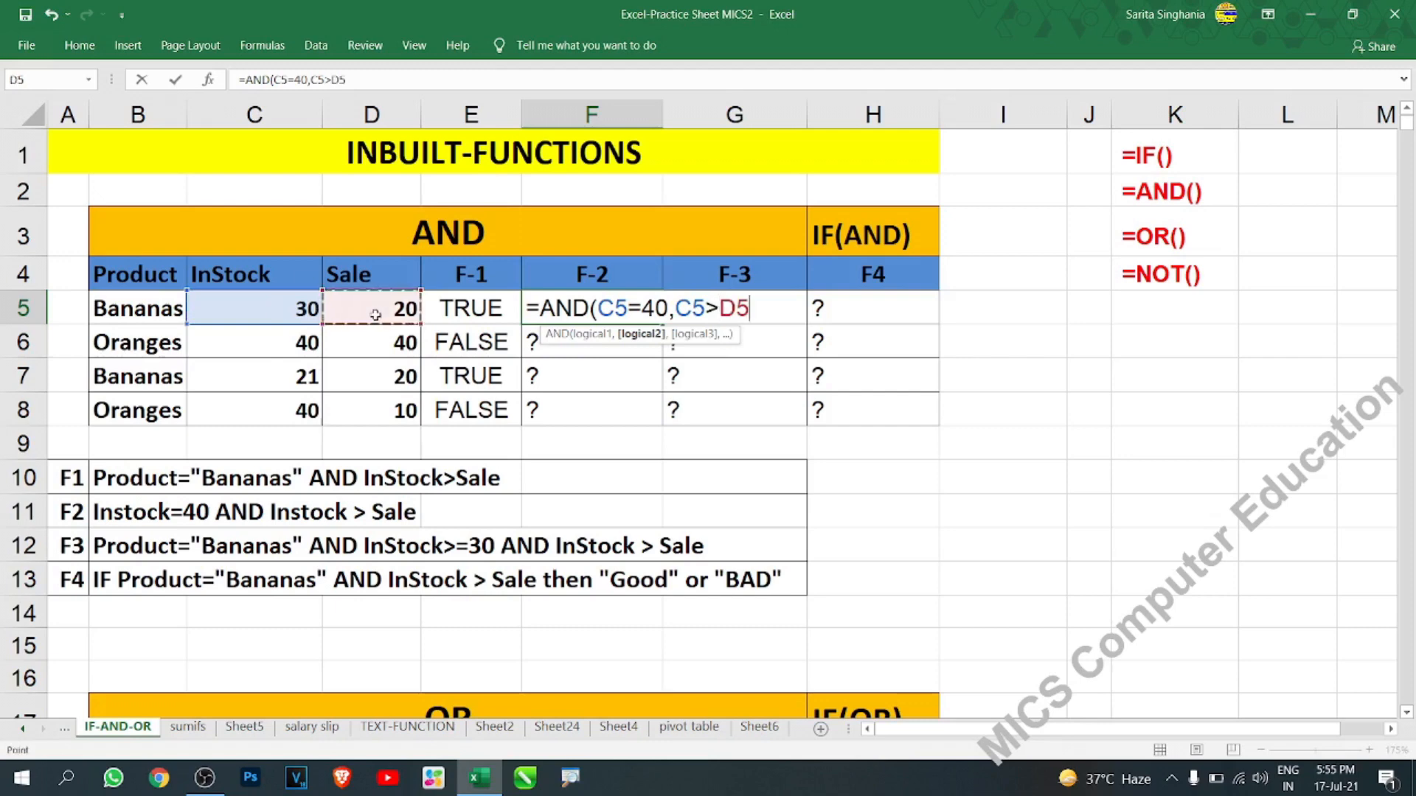
type(")")
key("Return")
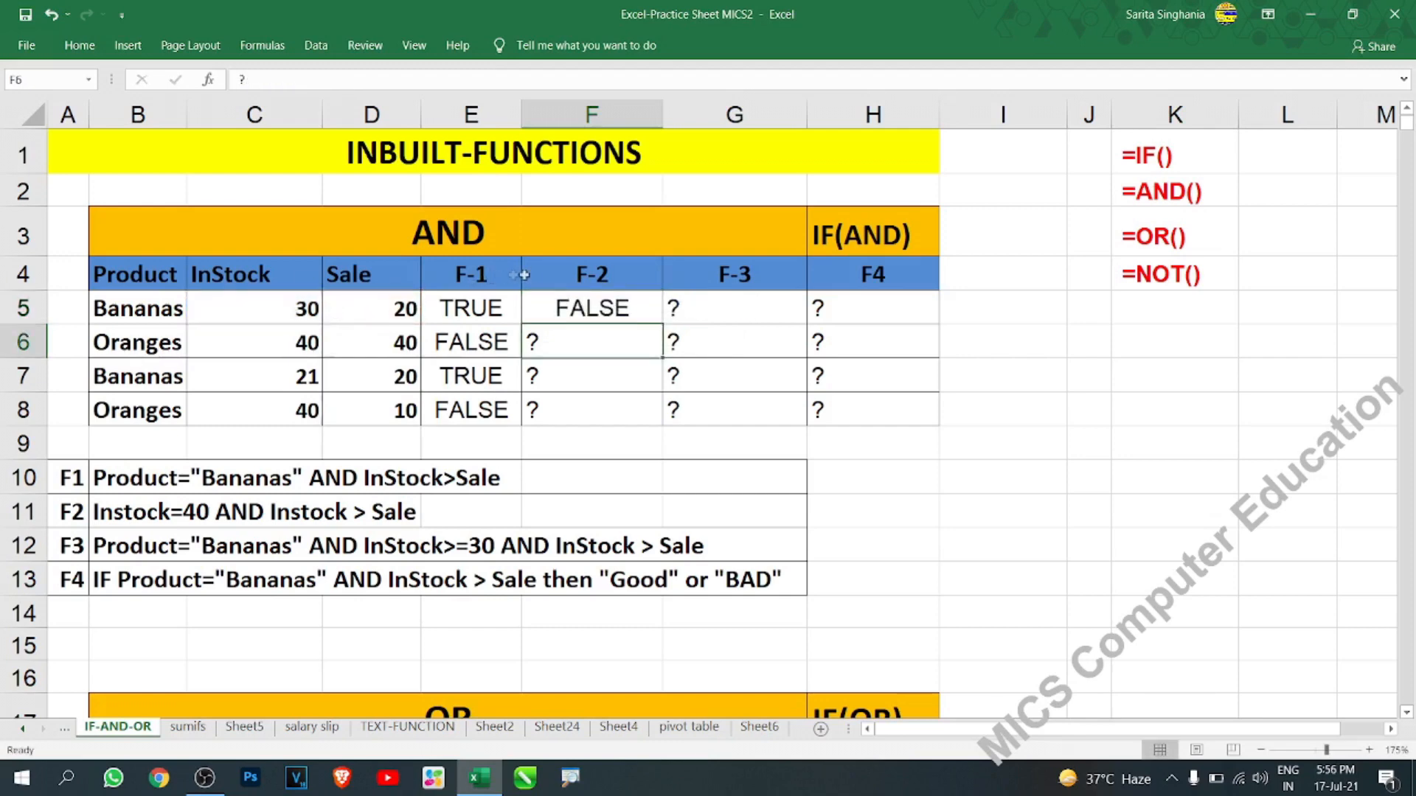
Step: Fill the F-2 formula from F5 down to F8 and check row 8 against its InStock value
left_click(293, 309)
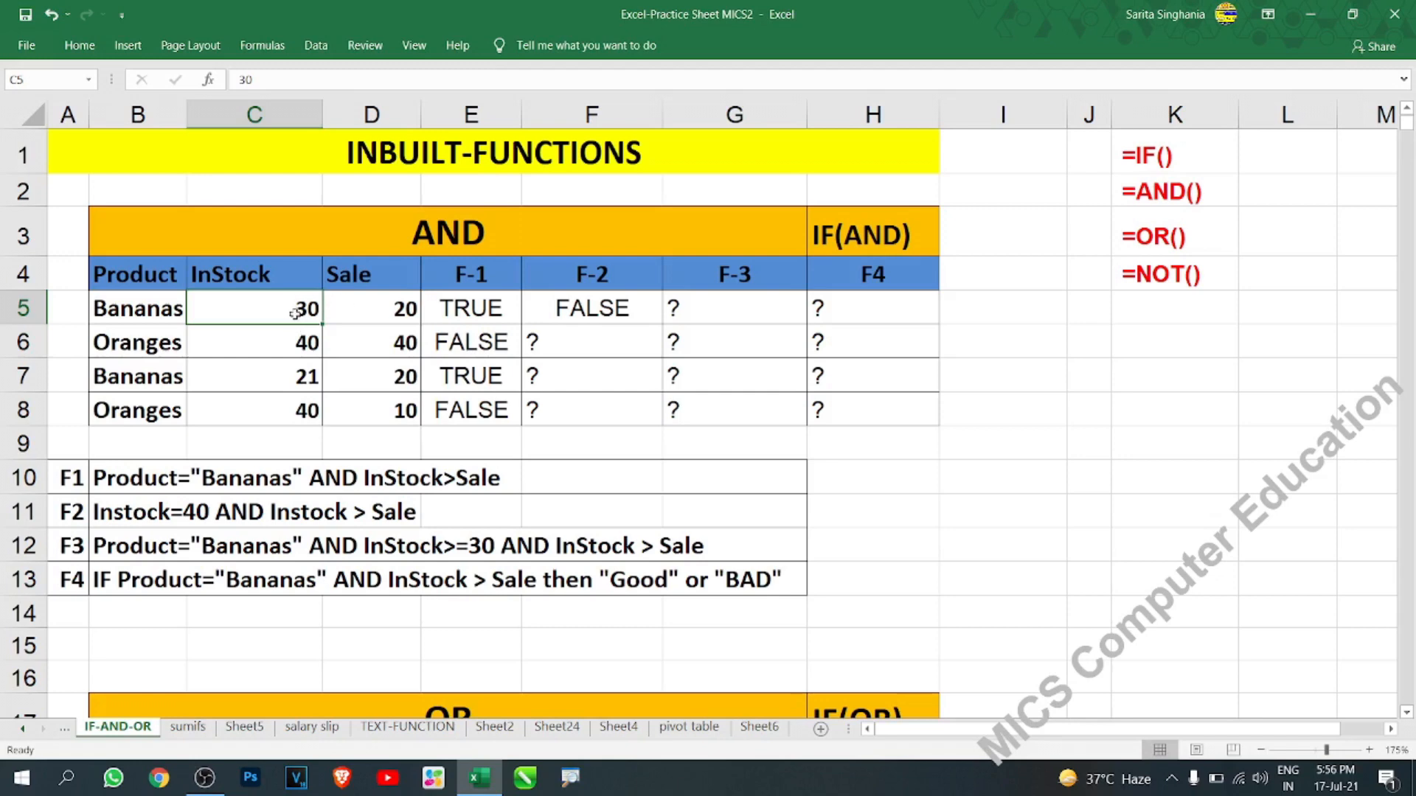
left_click(634, 315)
left_click_drag(664, 325, 590, 426)
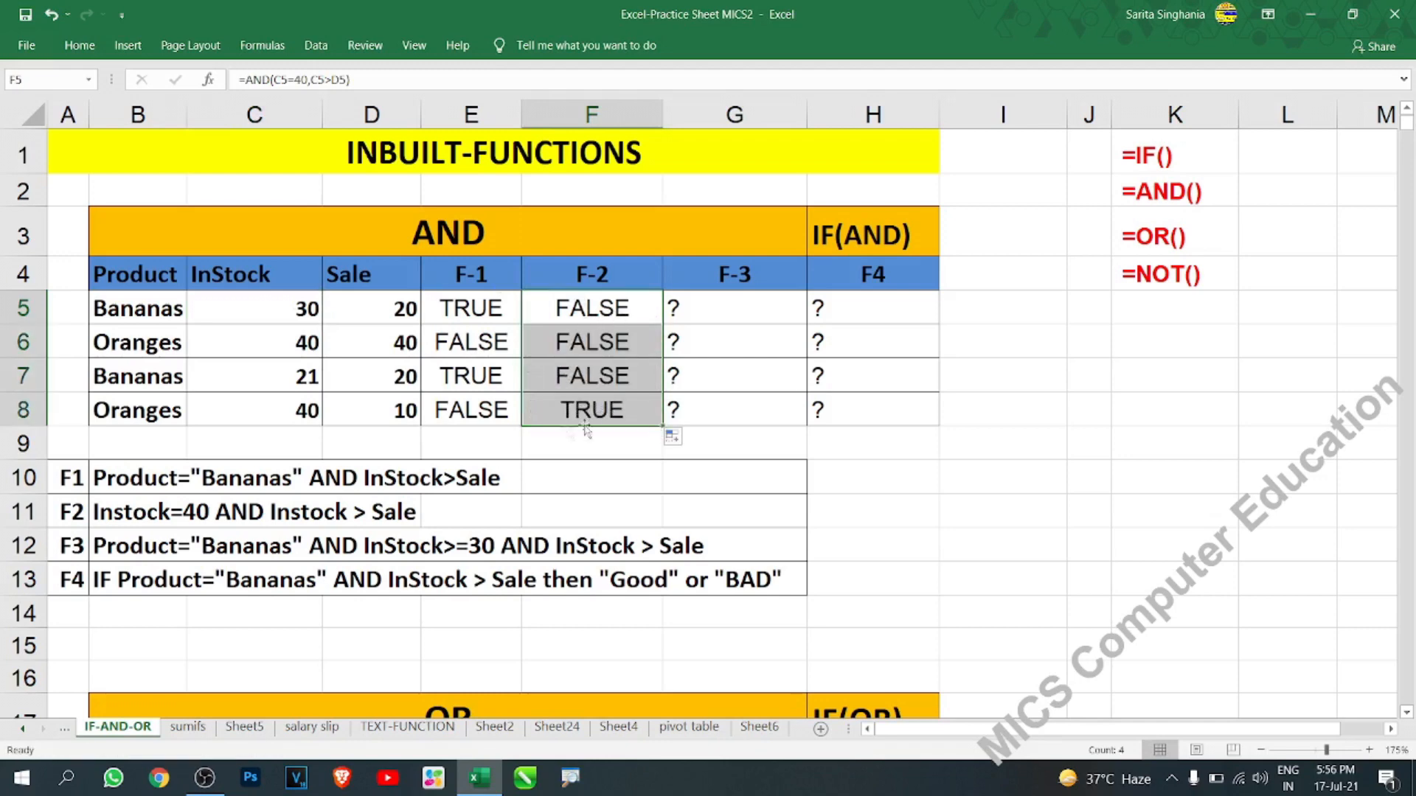
left_click(562, 407)
left_click(314, 413)
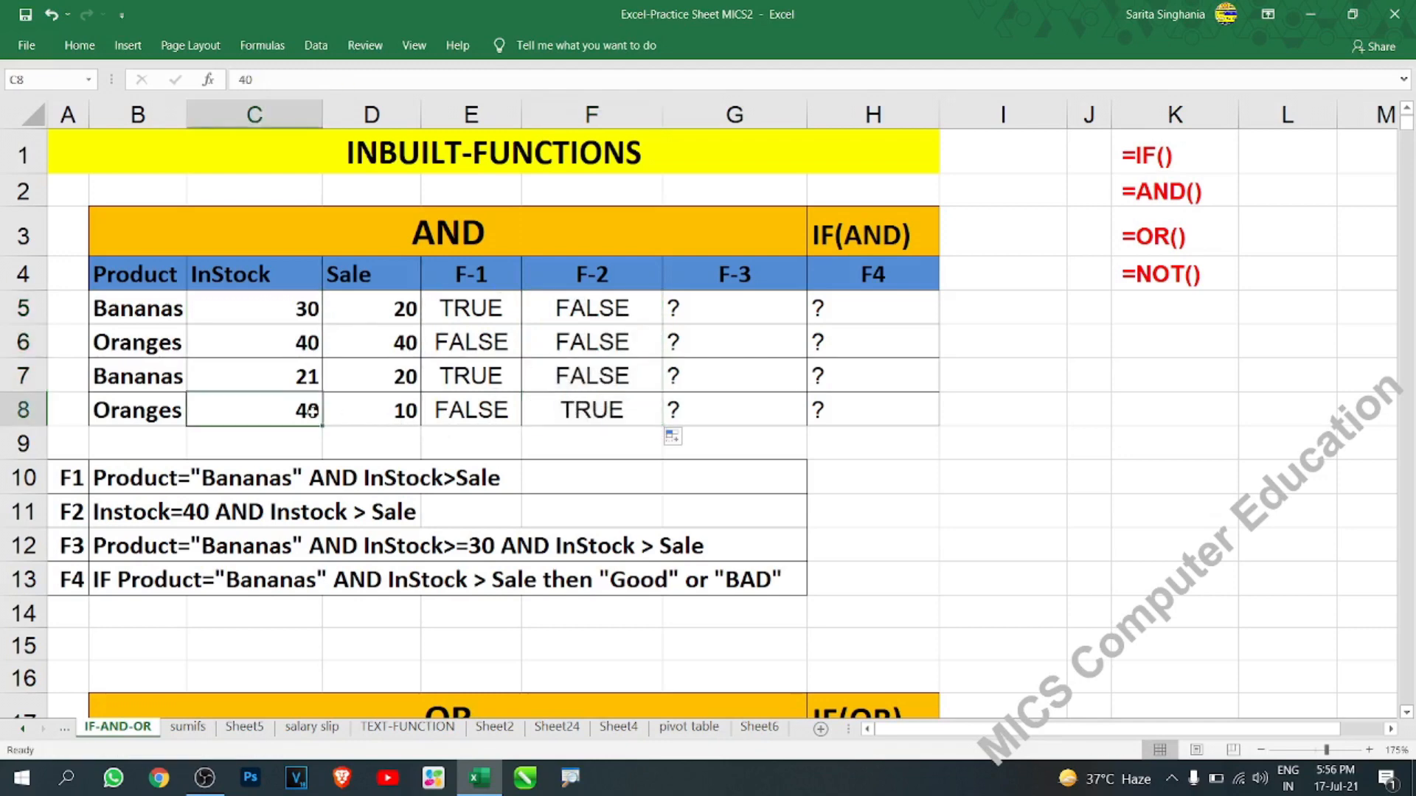
left_click(579, 405)
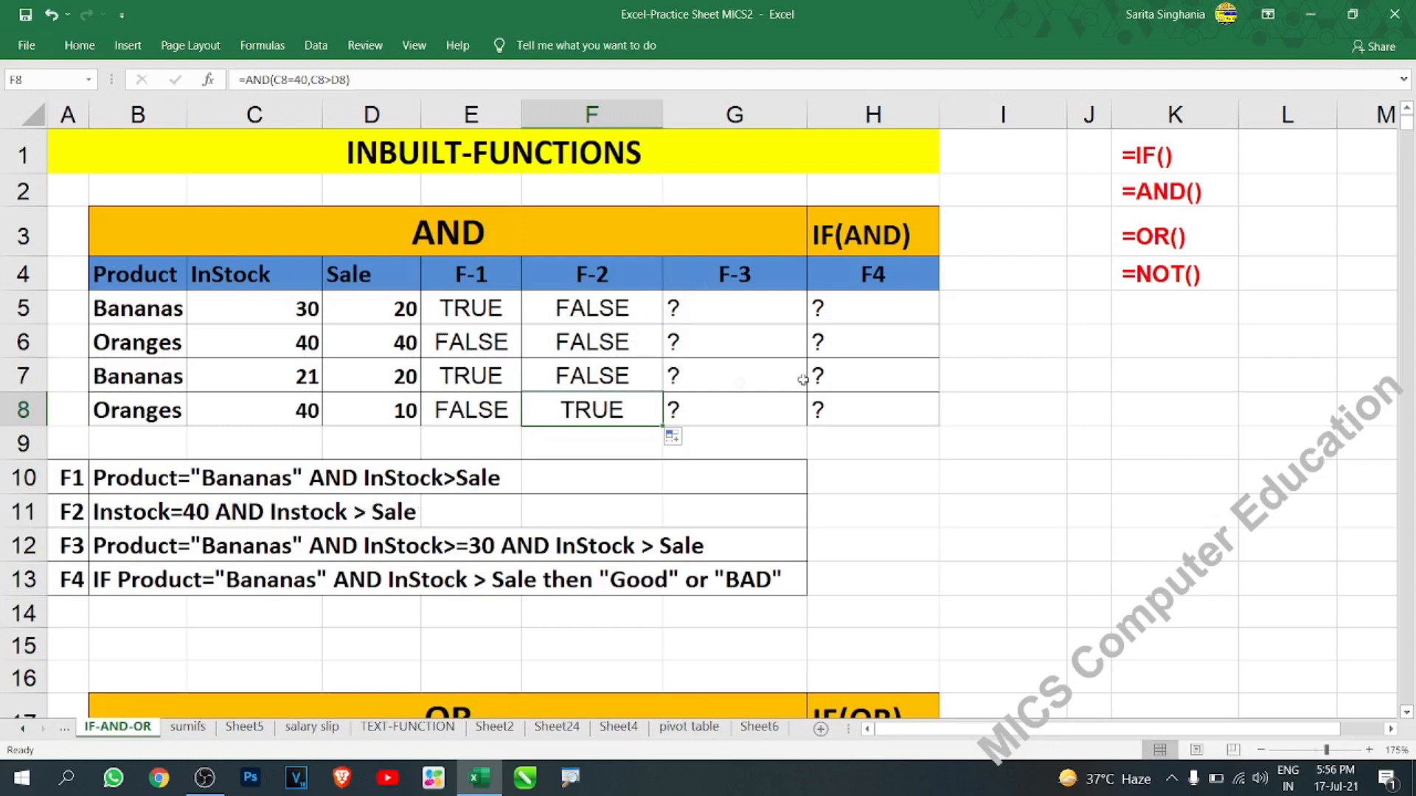
left_click(715, 305)
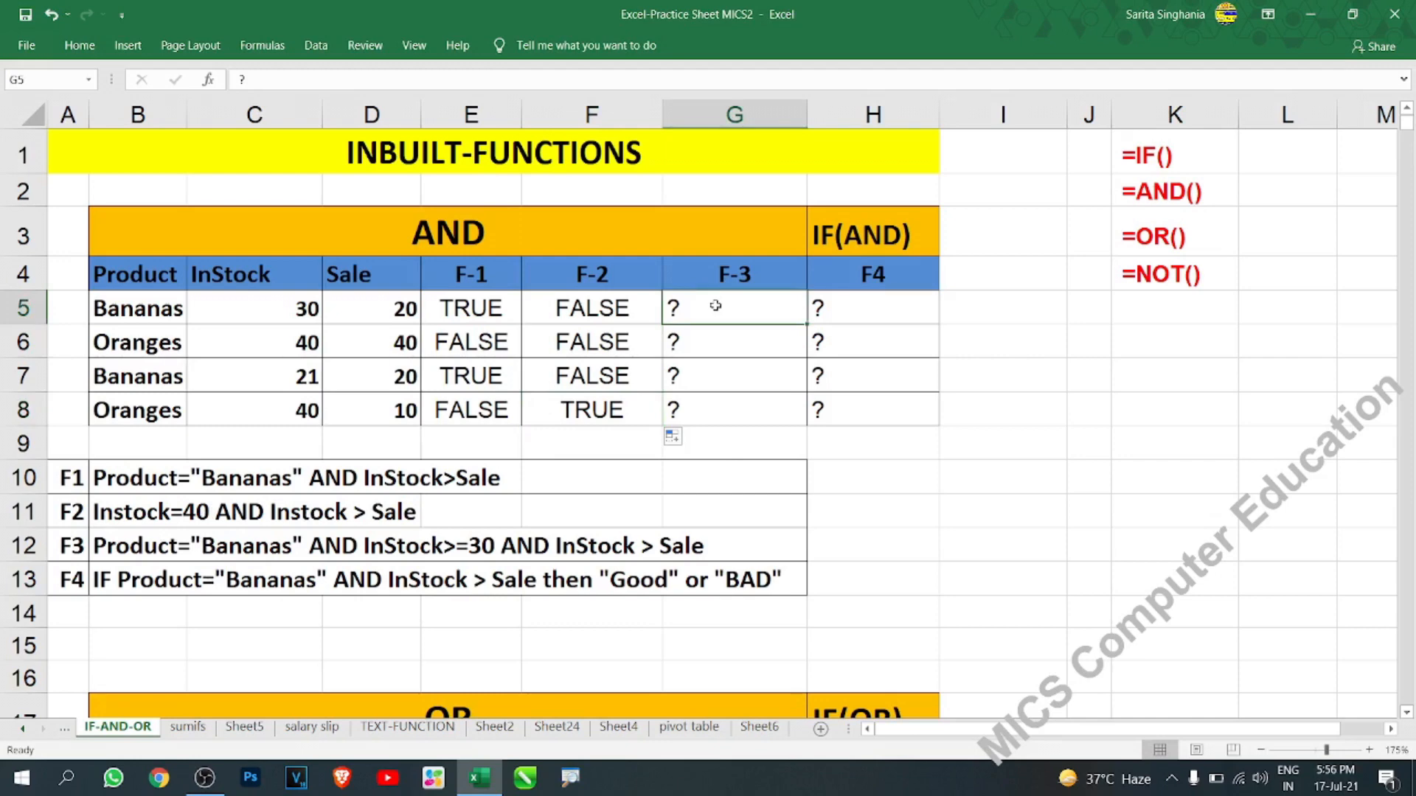
type("=")
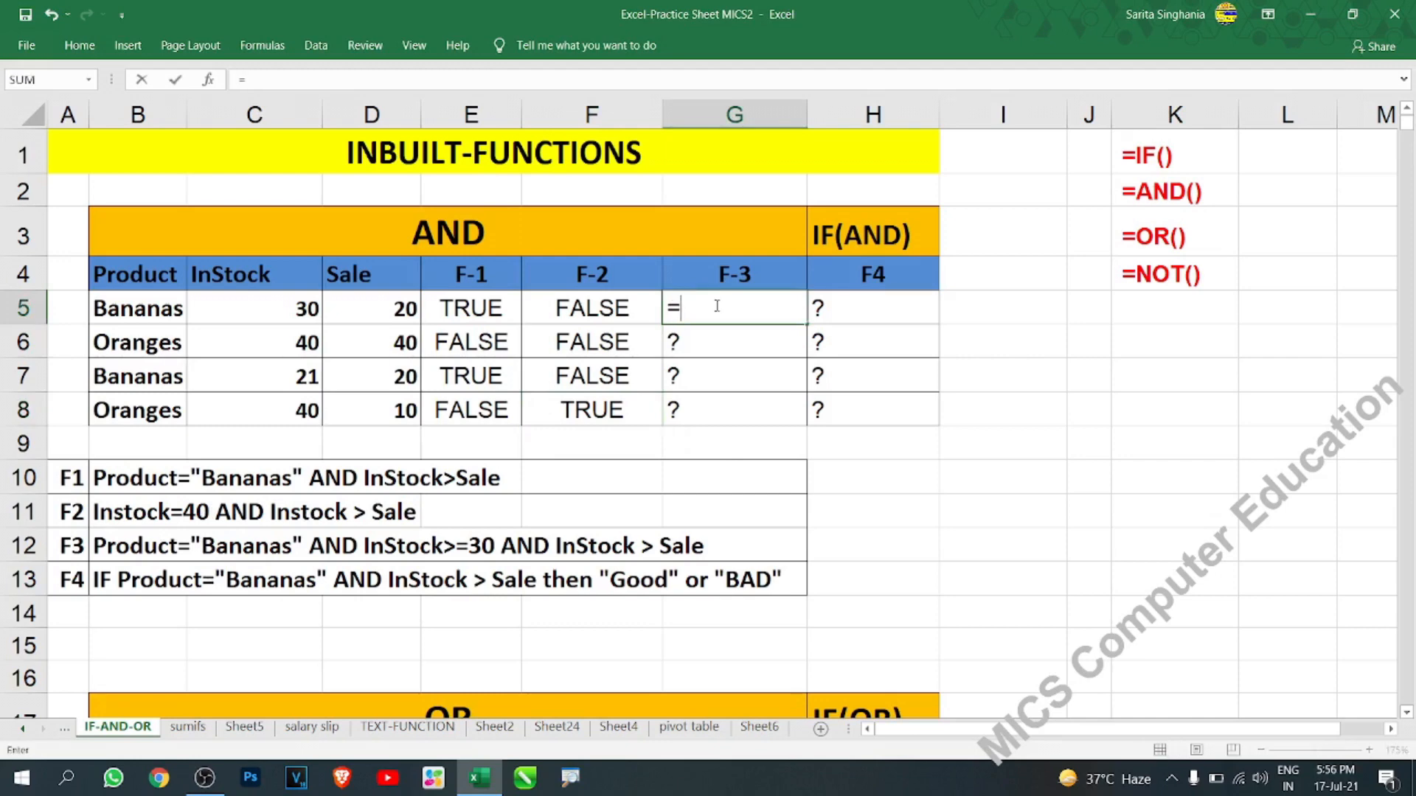
type("and")
key("Tab")
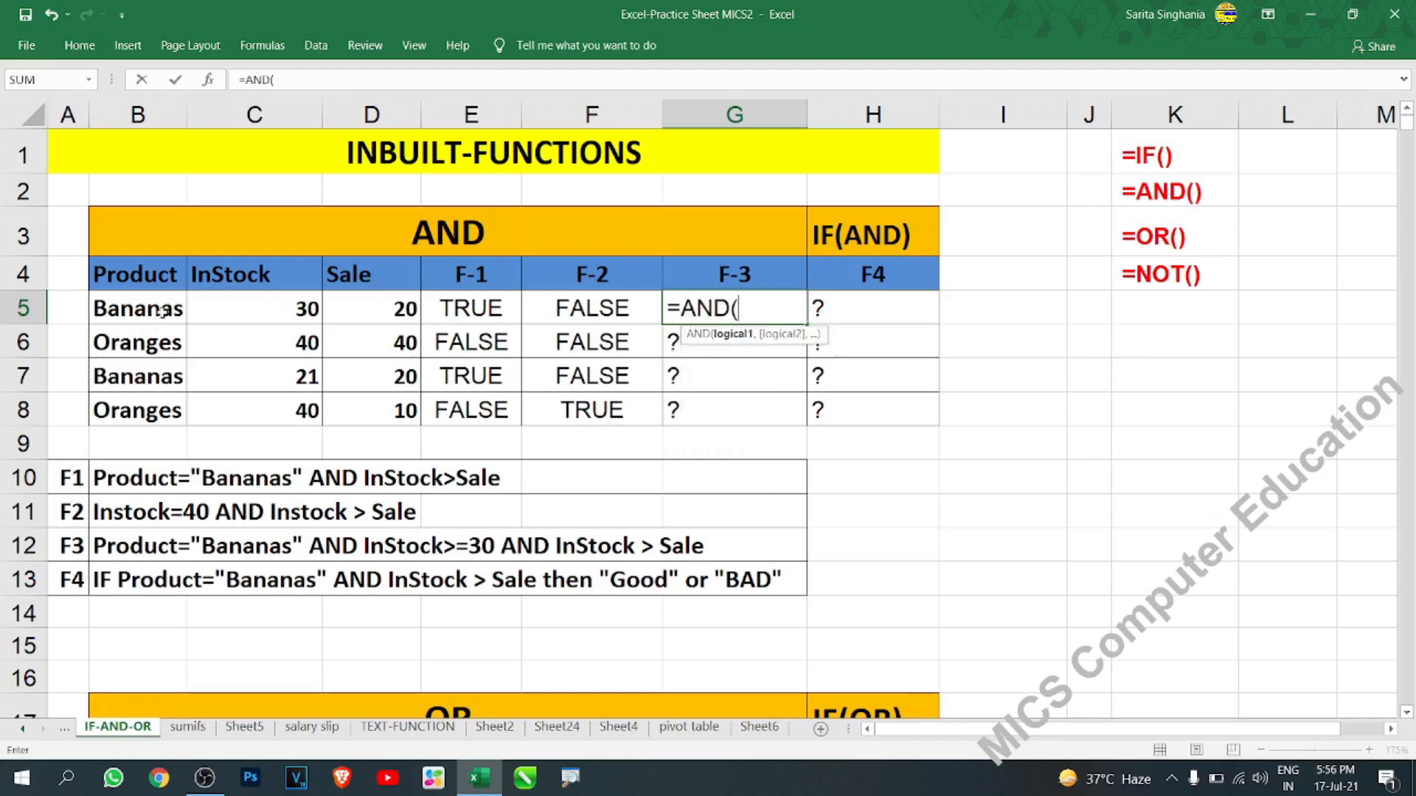
key("BackSpace")
key("BackSpace")
key("BackSpace")
key("BackSpace")
key("BackSpace")
type("=and")
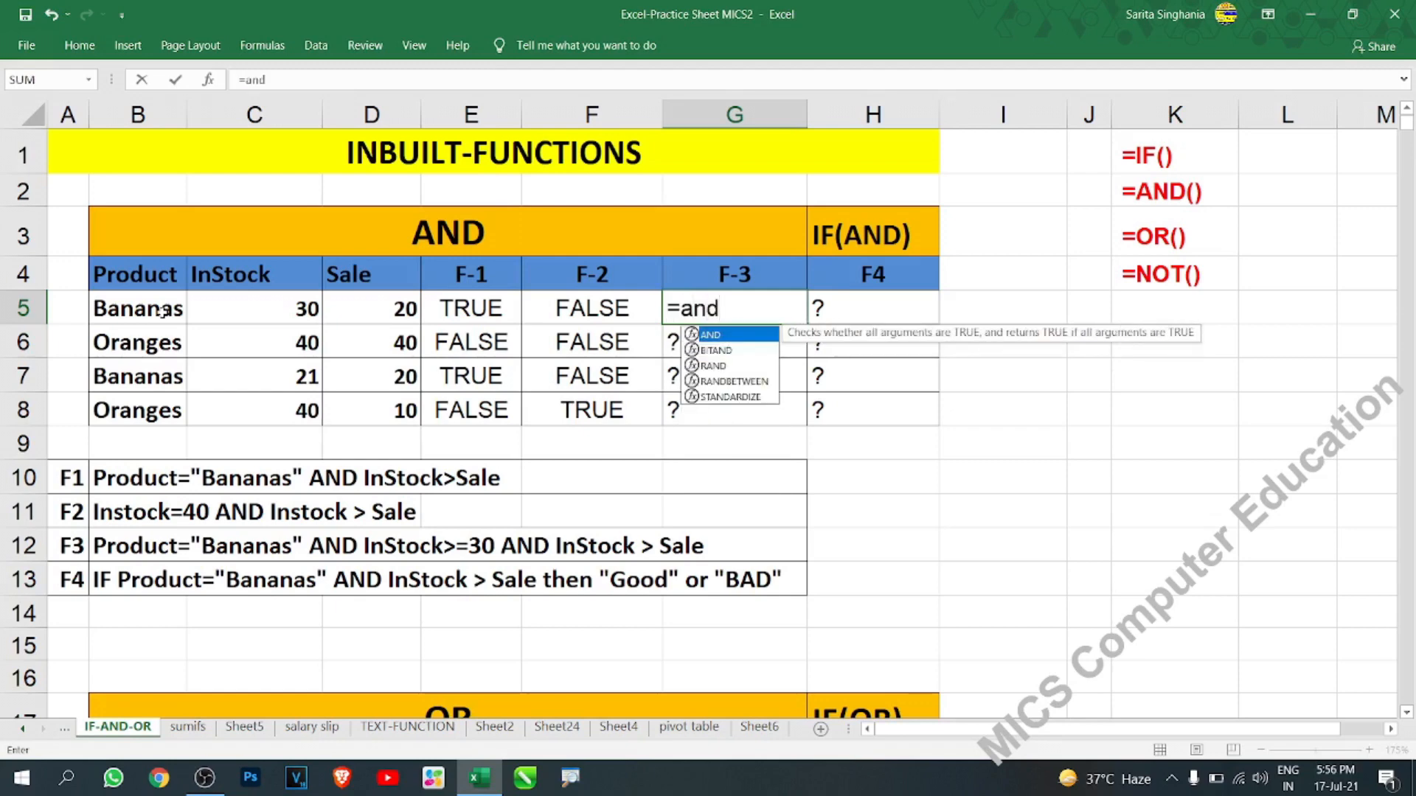
key("Tab")
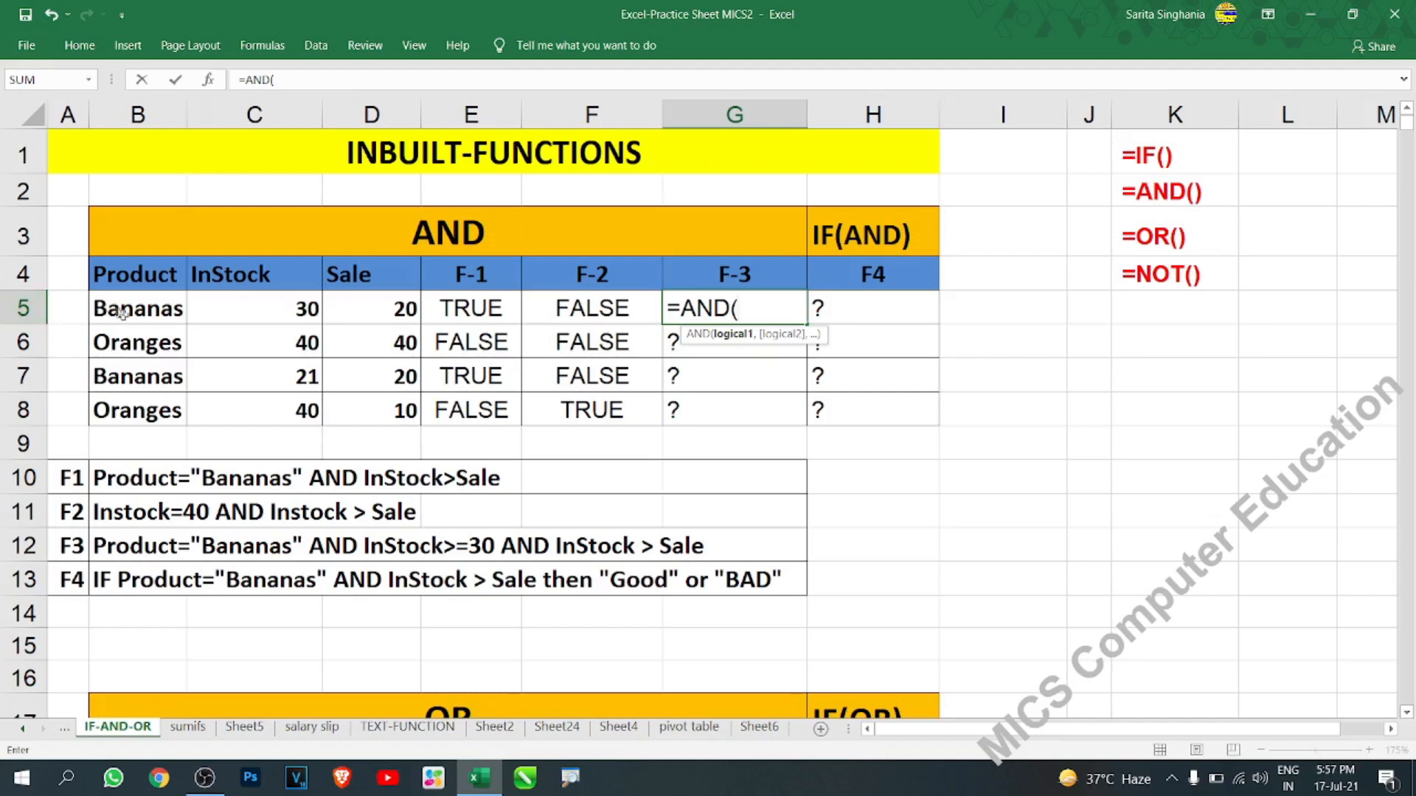
left_click(126, 313)
type("=\"")
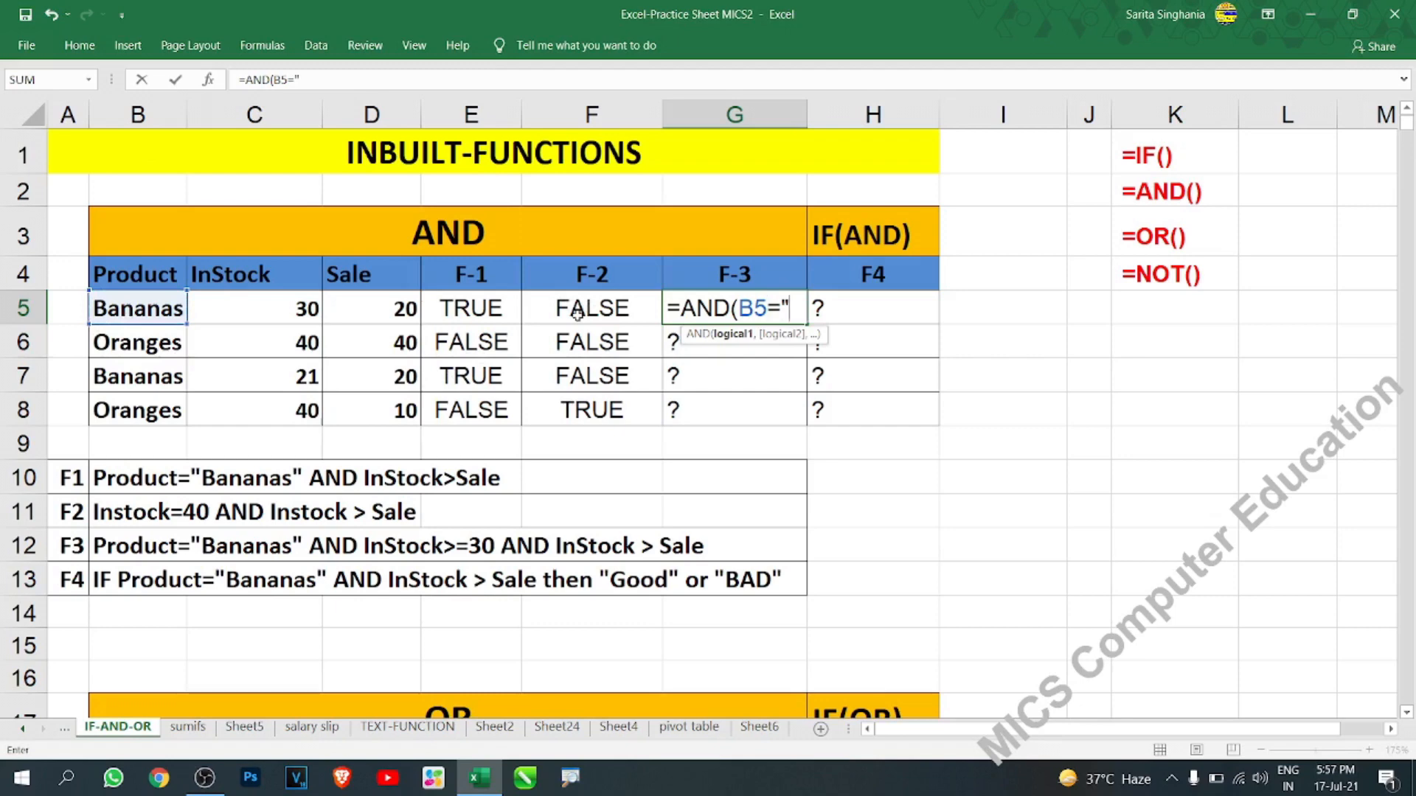
key("Escape")
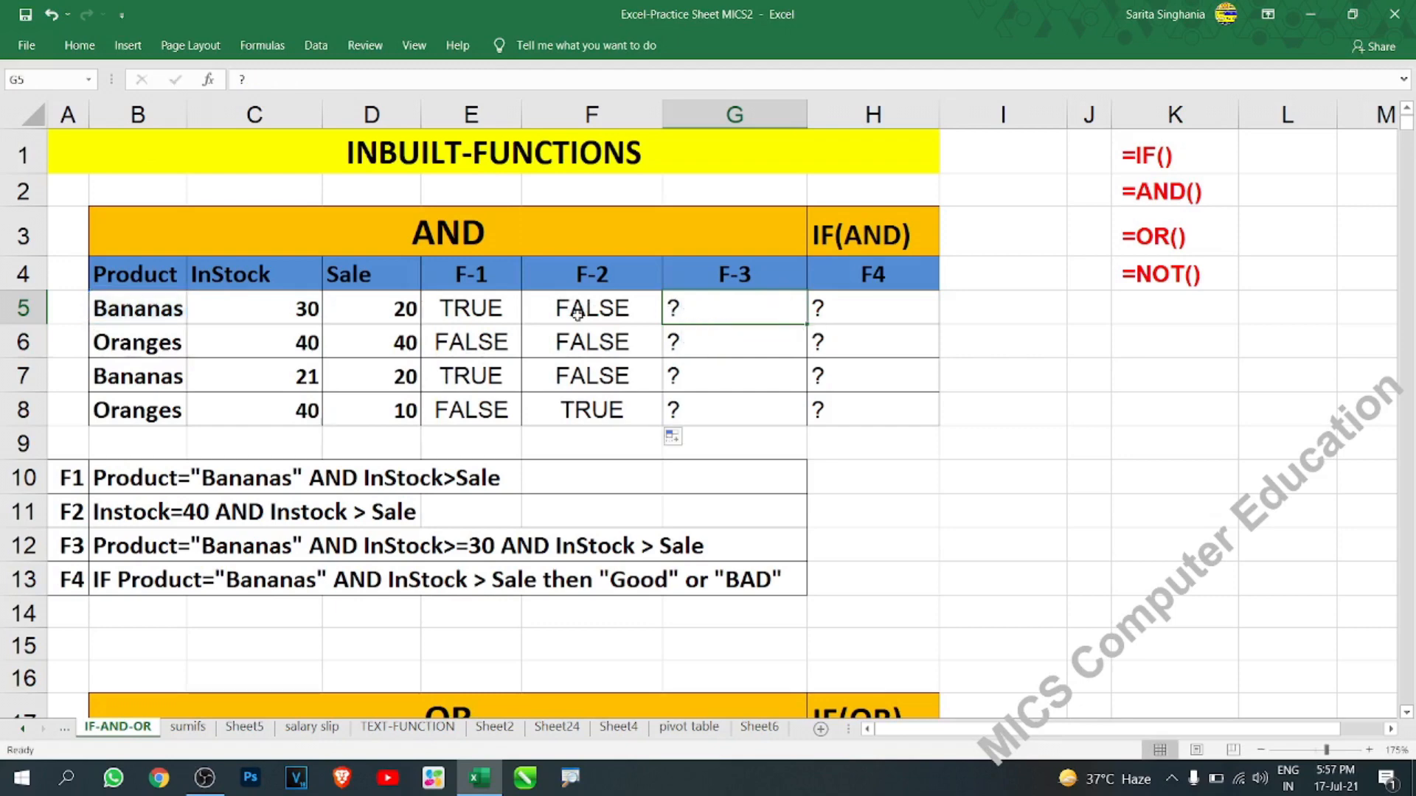
Step: Try quotation marks around the 40 in the F-2 formula in cell F5 and remove them again
left_click(577, 313)
double_click(577, 314)
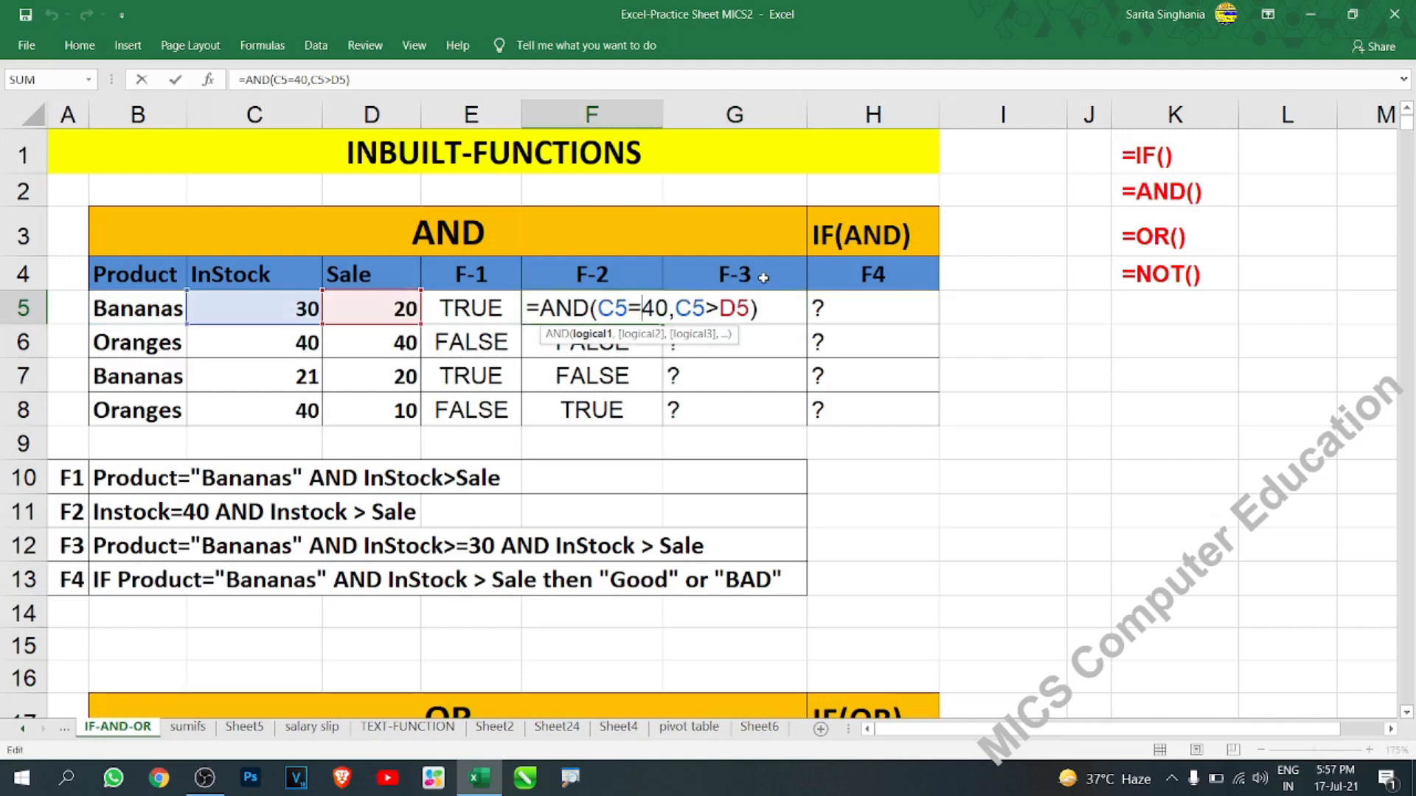
type("\"")
key("Right")
key("Right")
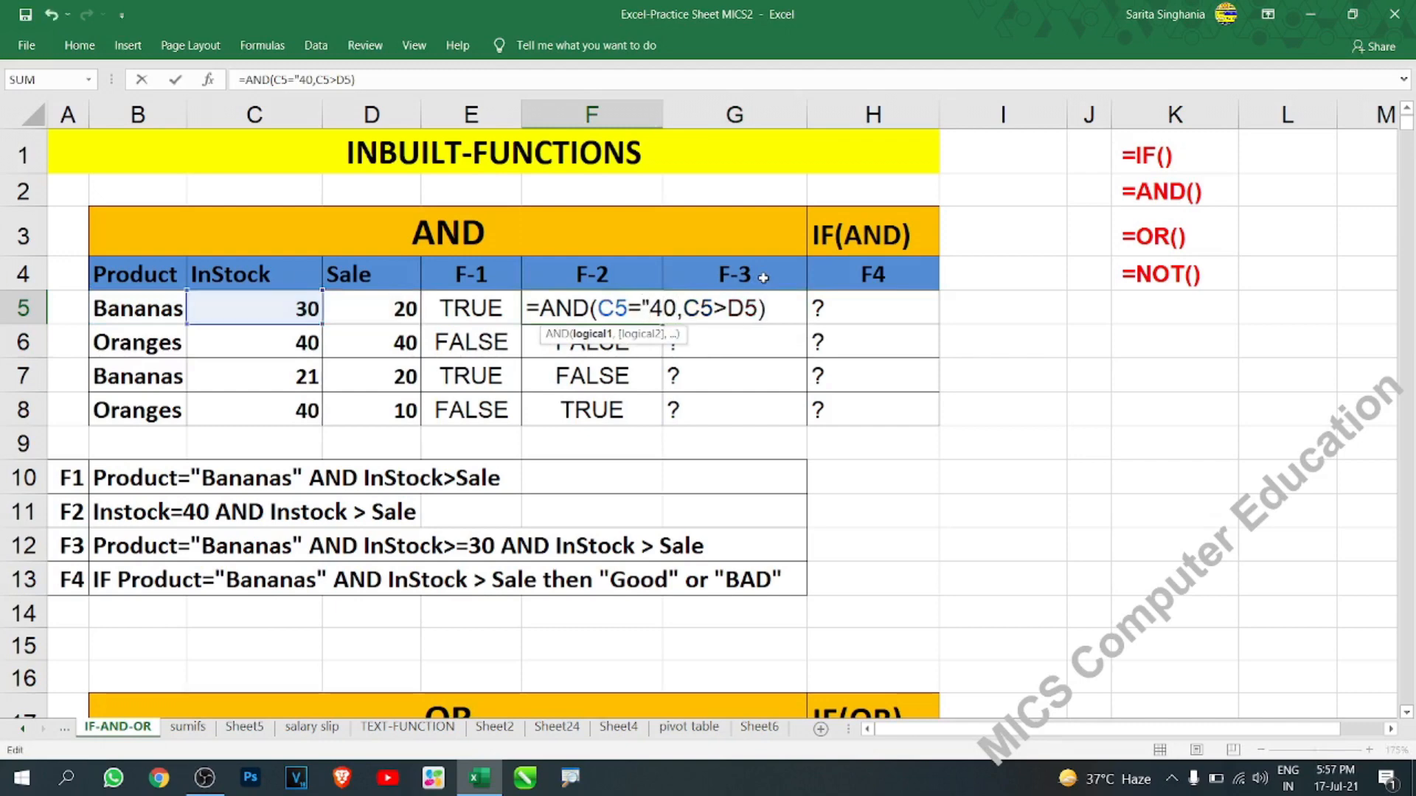
type("\"")
key("BackSpace")
key("Left")
key("BackSpace")
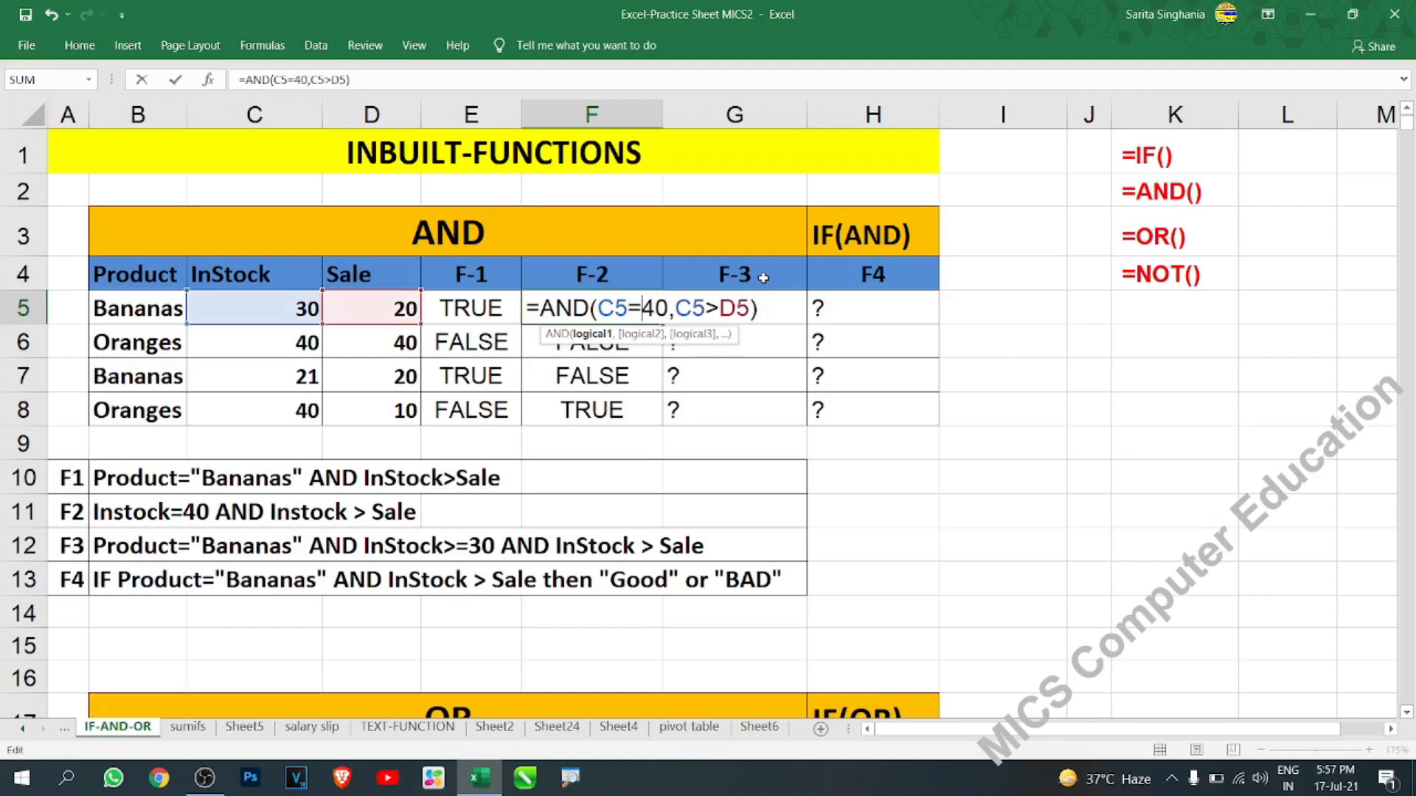
key("ctrl+Return")
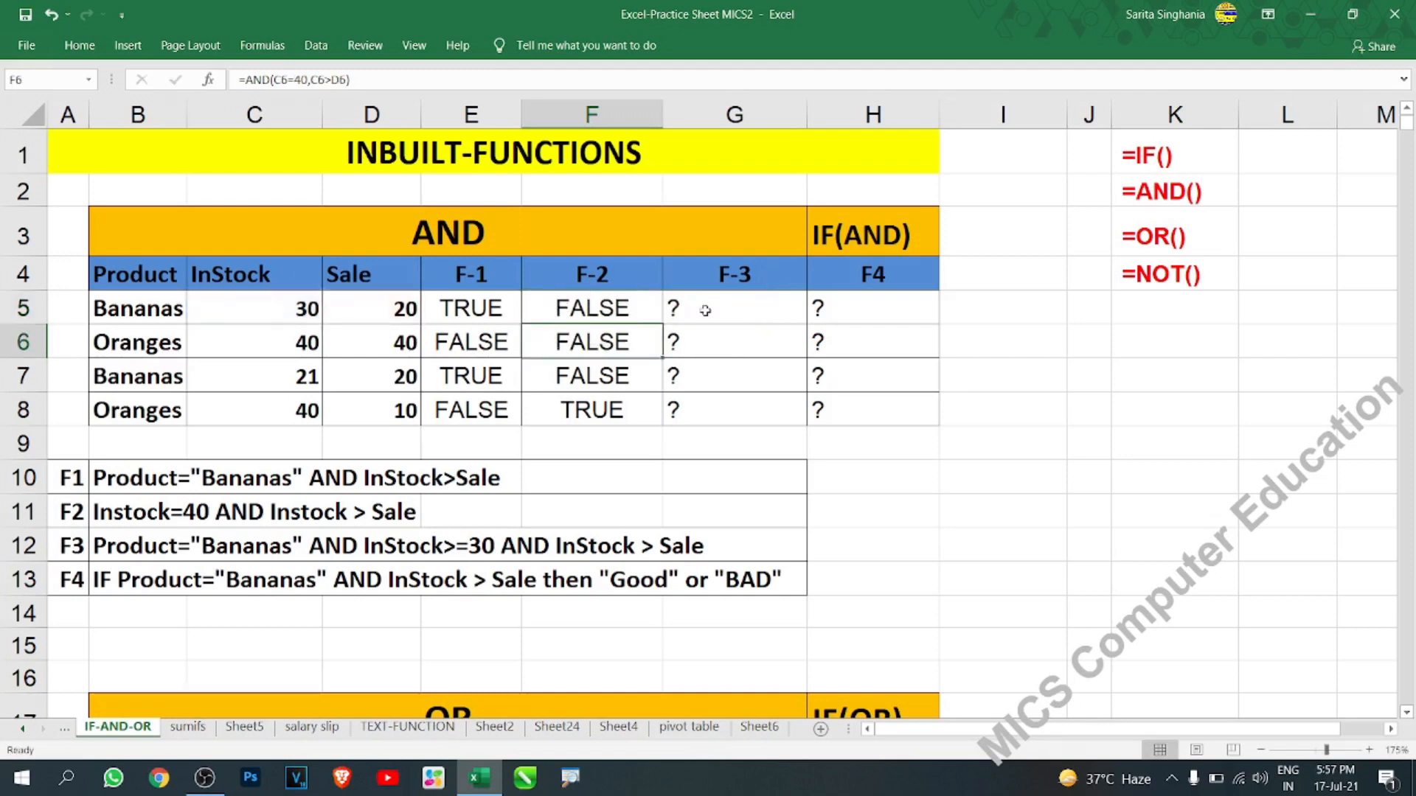
Step: Enter the formula =AND(B5="bananas",C5>=30,C5>D5) in cell G5 of the F-3 column
left_click(706, 310)
type("=and")
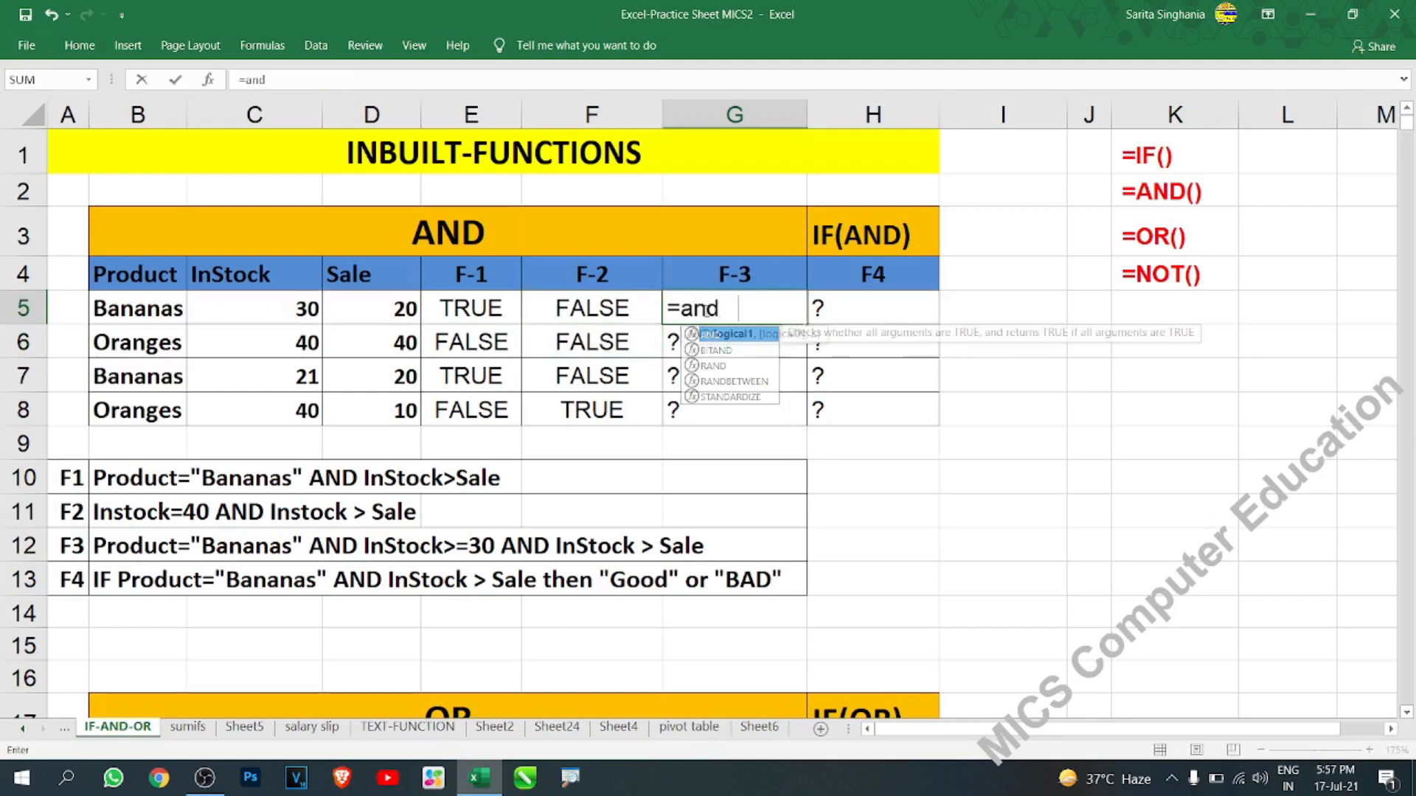
key("Tab")
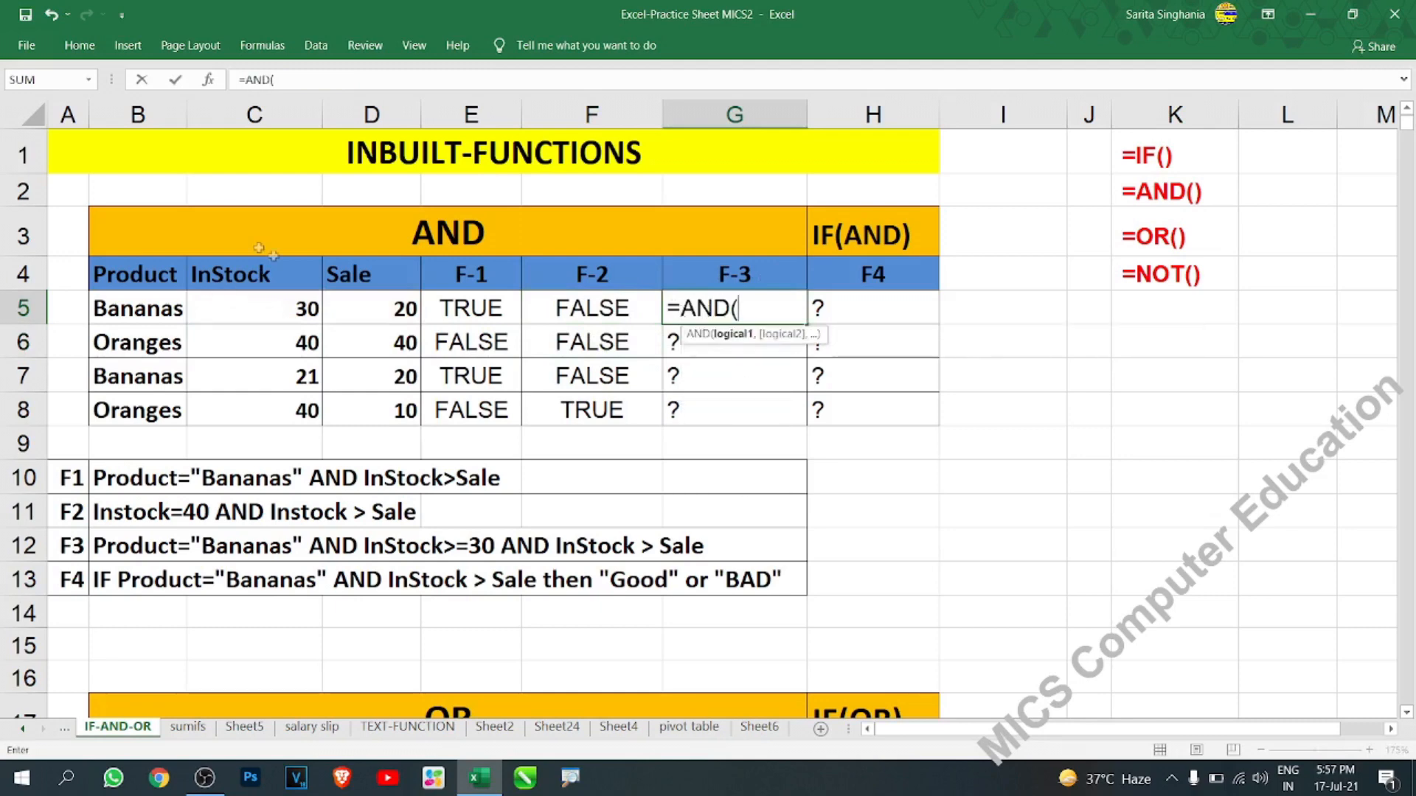
left_click(143, 313)
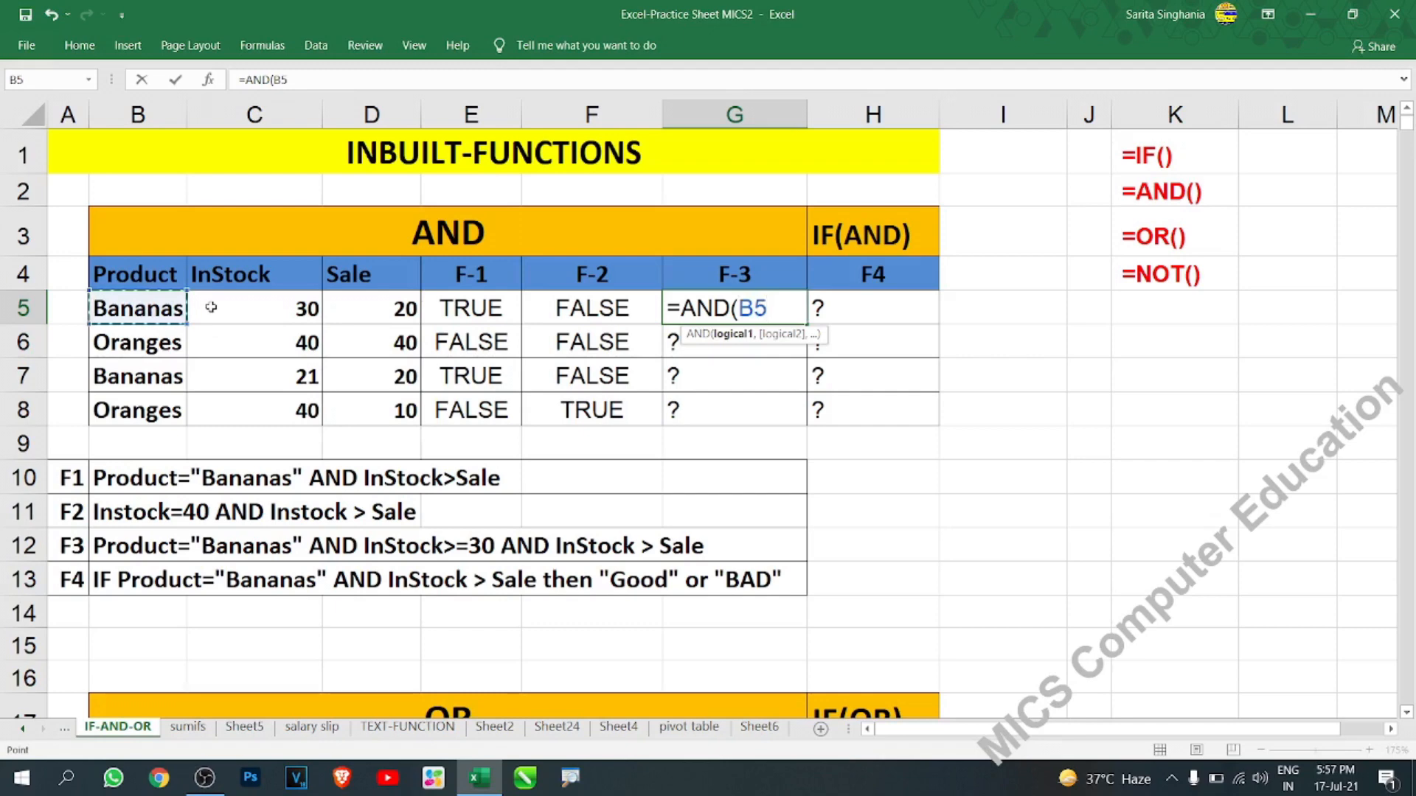
type("=\"ba")
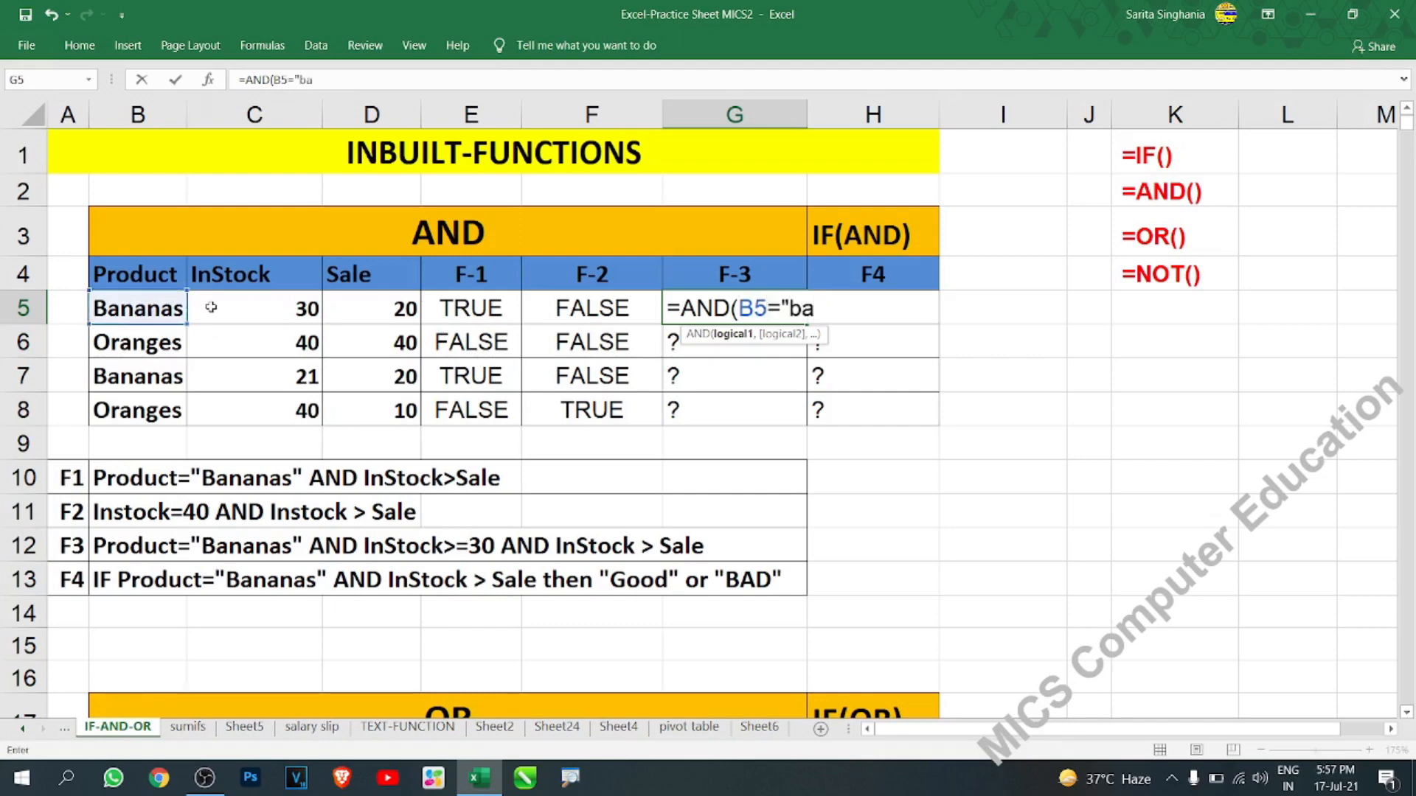
type("nanas\",")
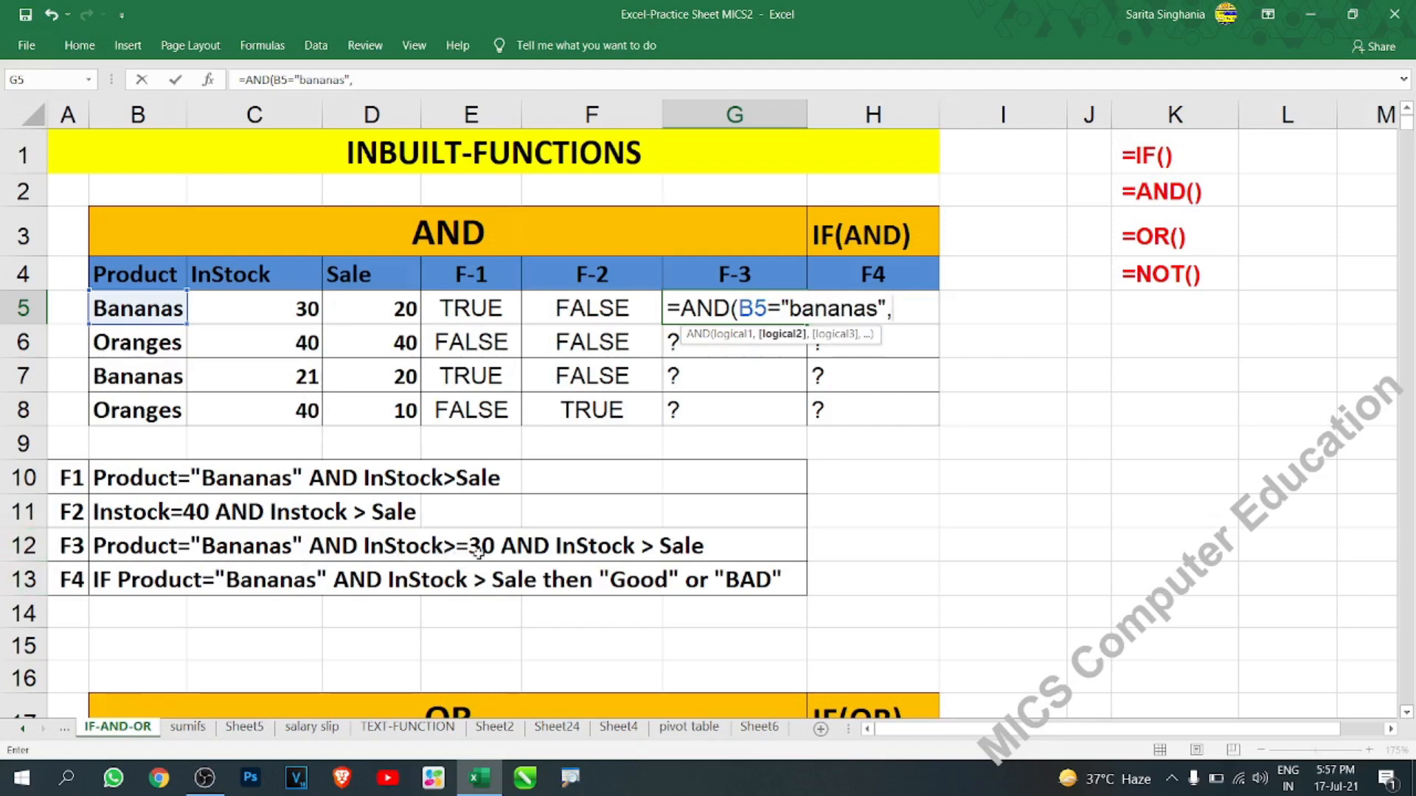
left_click(292, 308)
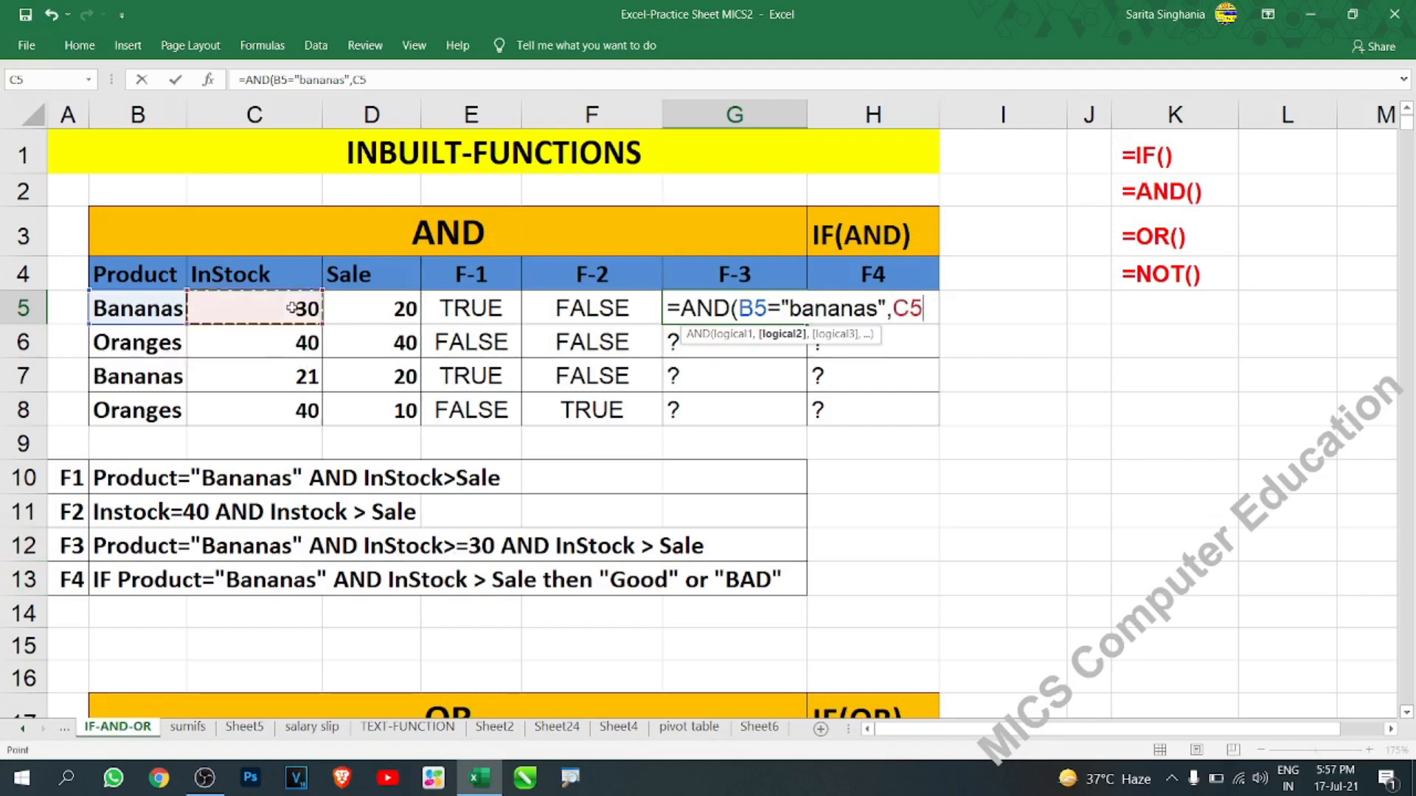
type(">=")
key("BackSpace")
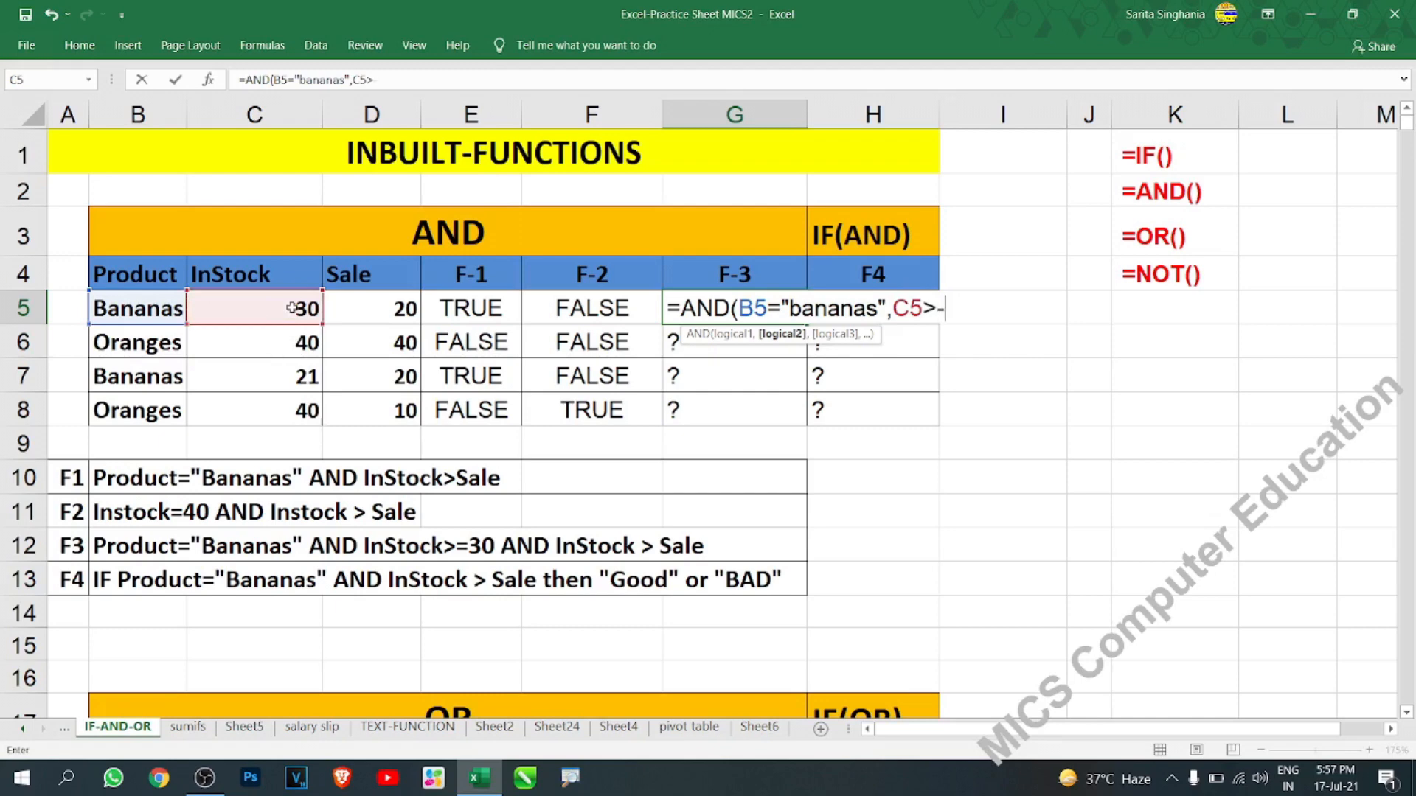
type("=30,")
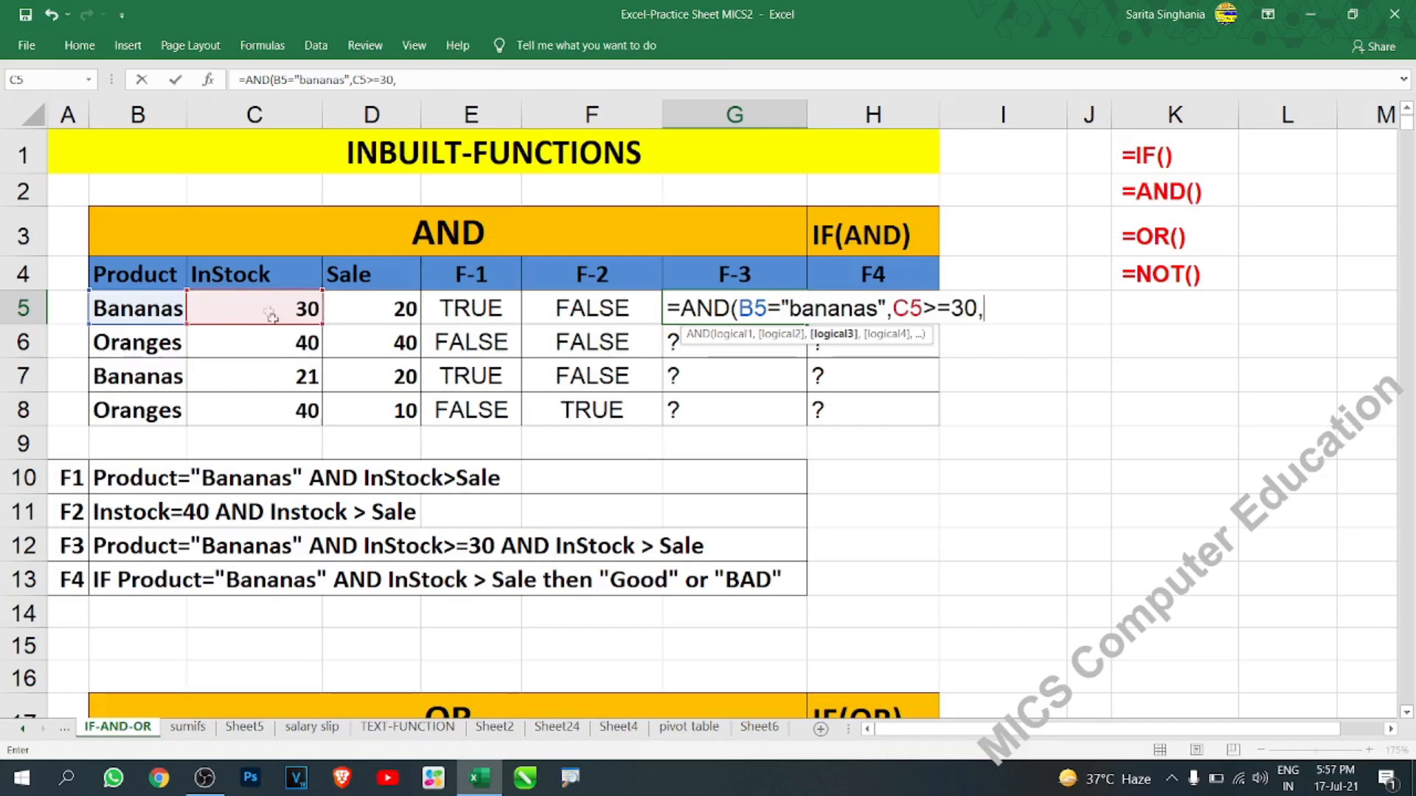
left_click(295, 305)
type(">")
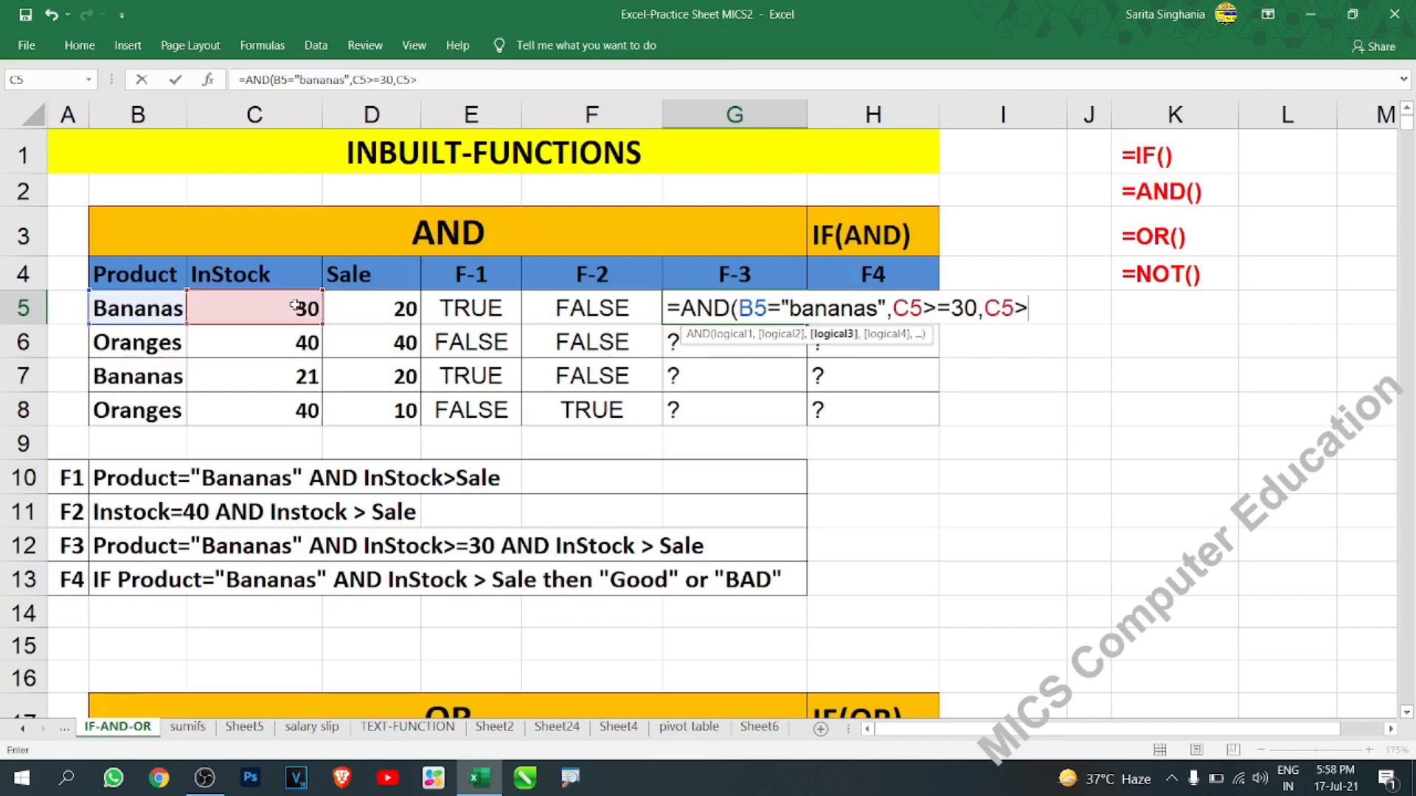
left_click(356, 309)
type(")")
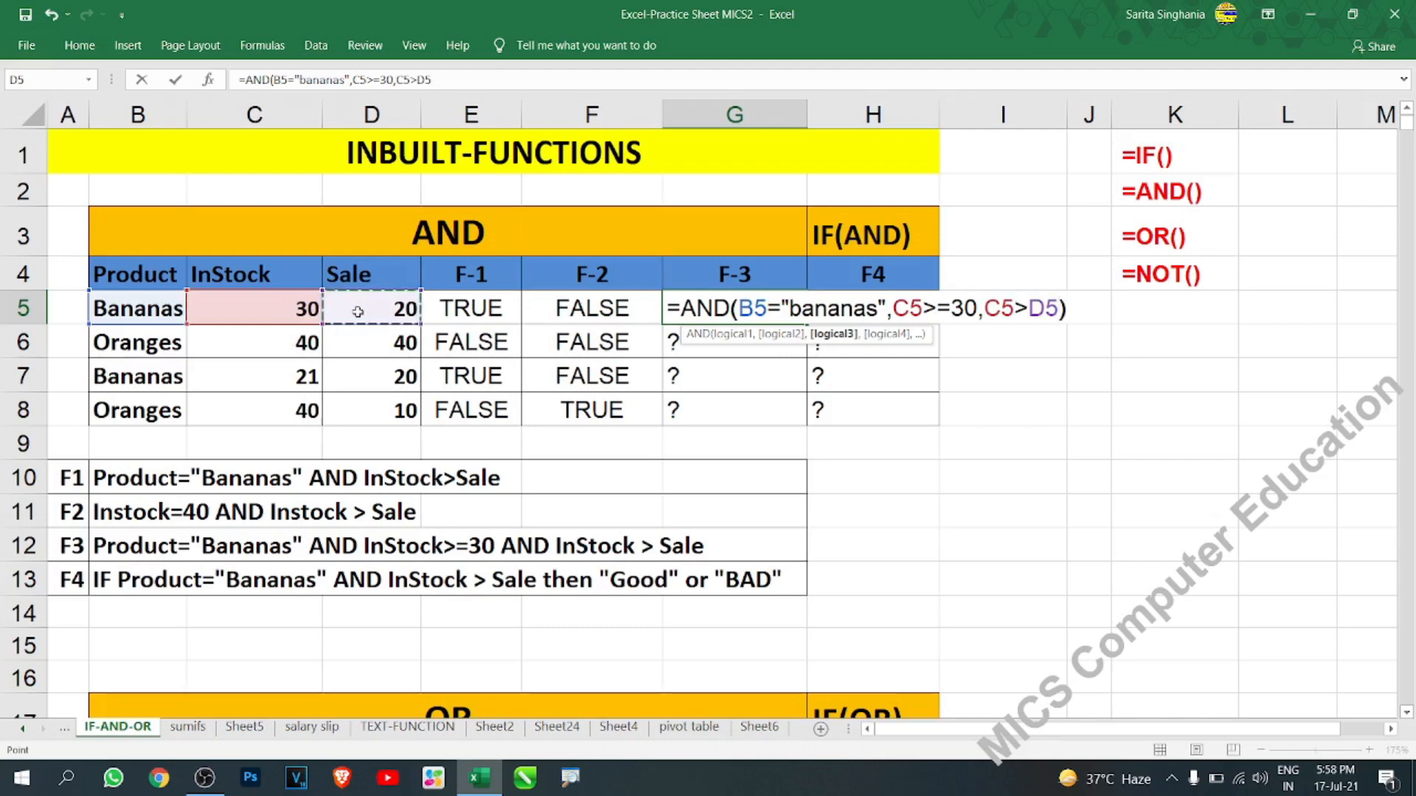
key("Return")
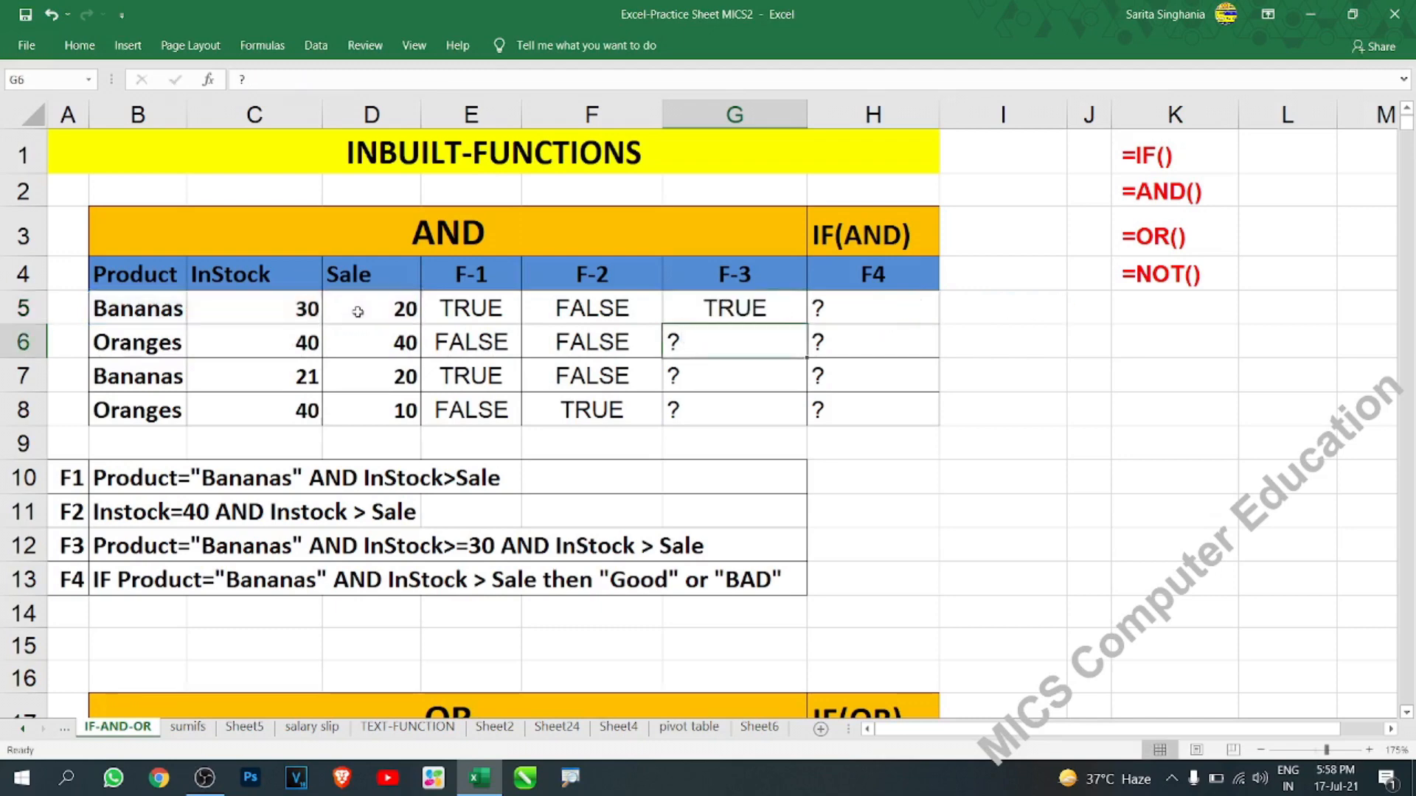
left_click(721, 311)
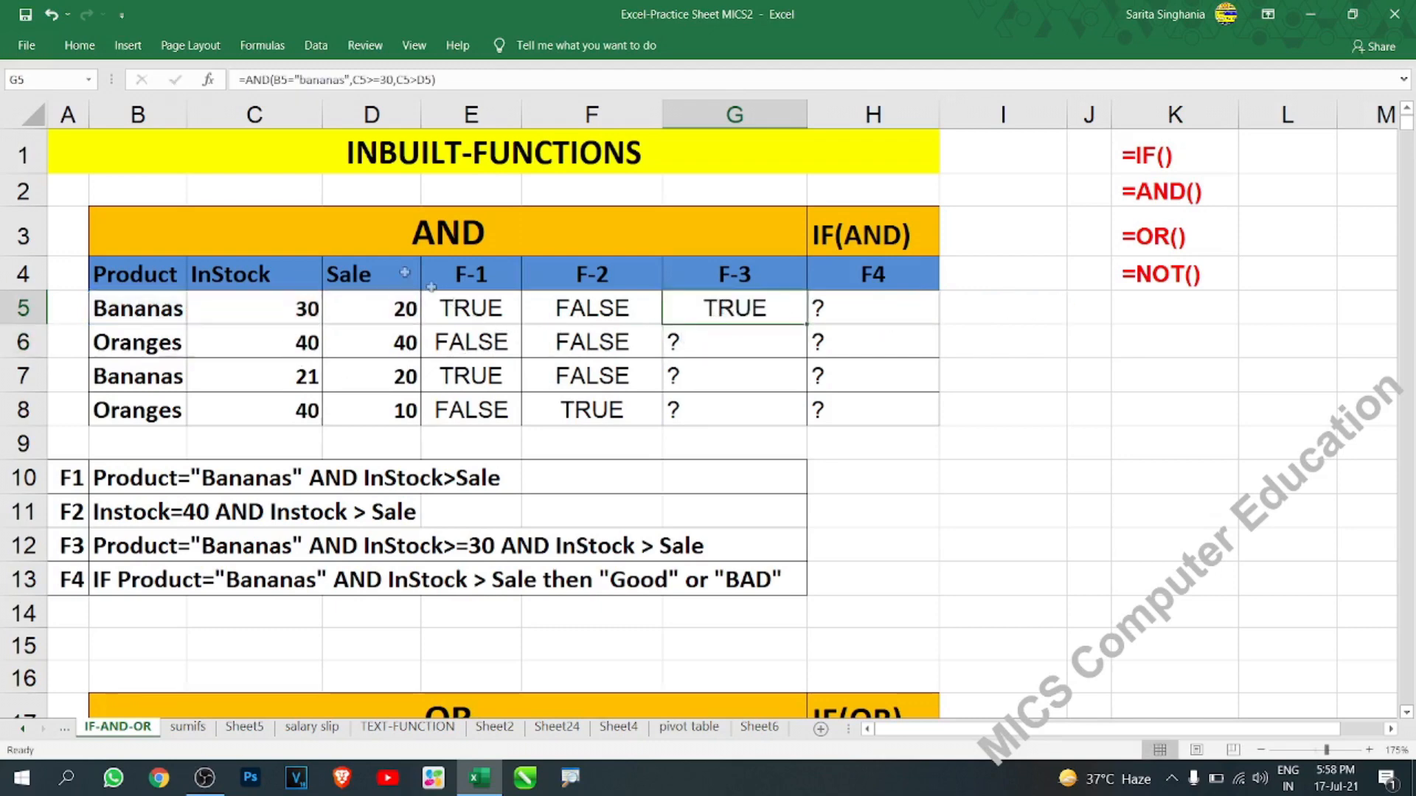
Step: Check the product and InStock values in row 5 and fill the F-3 formula from G5 down to G8
left_click(149, 314)
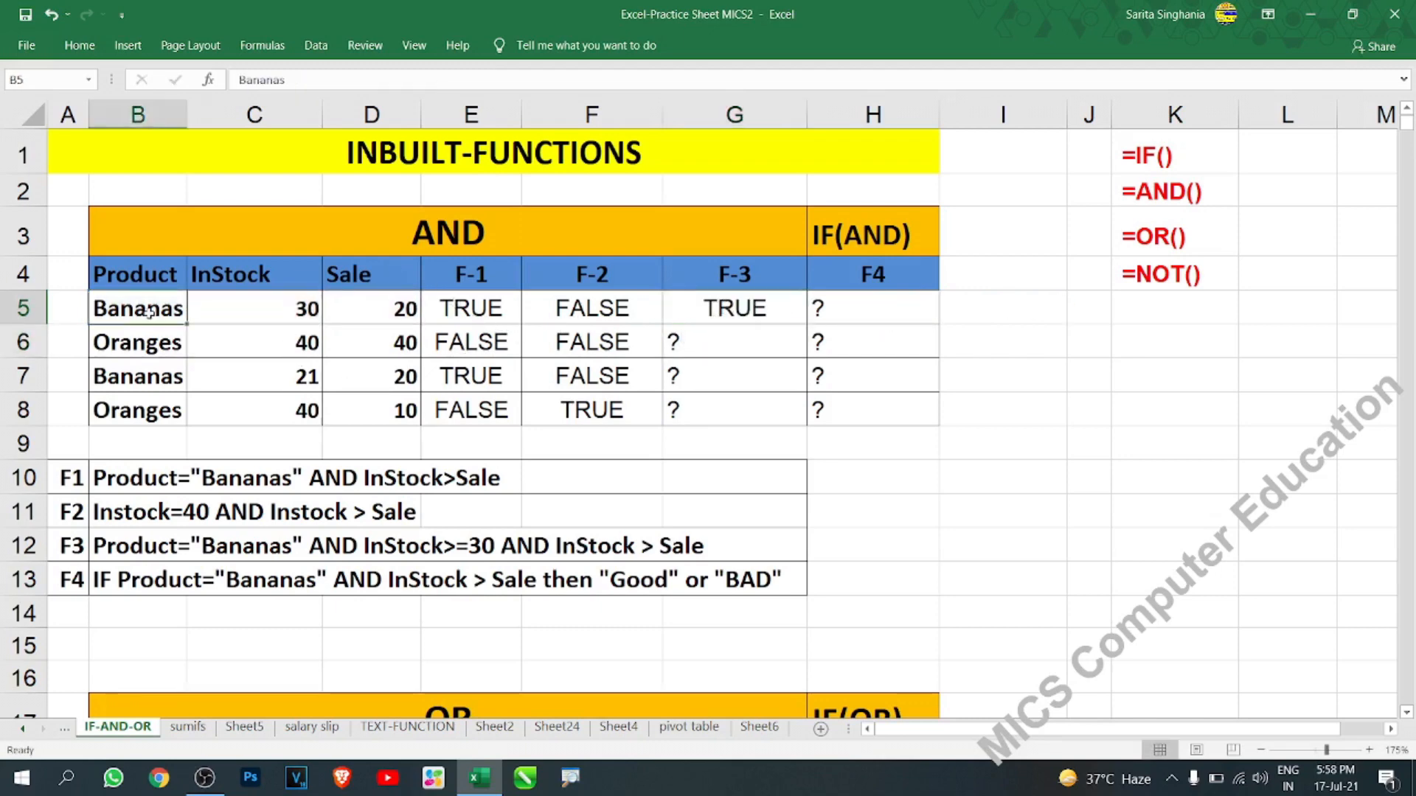
left_click(277, 314)
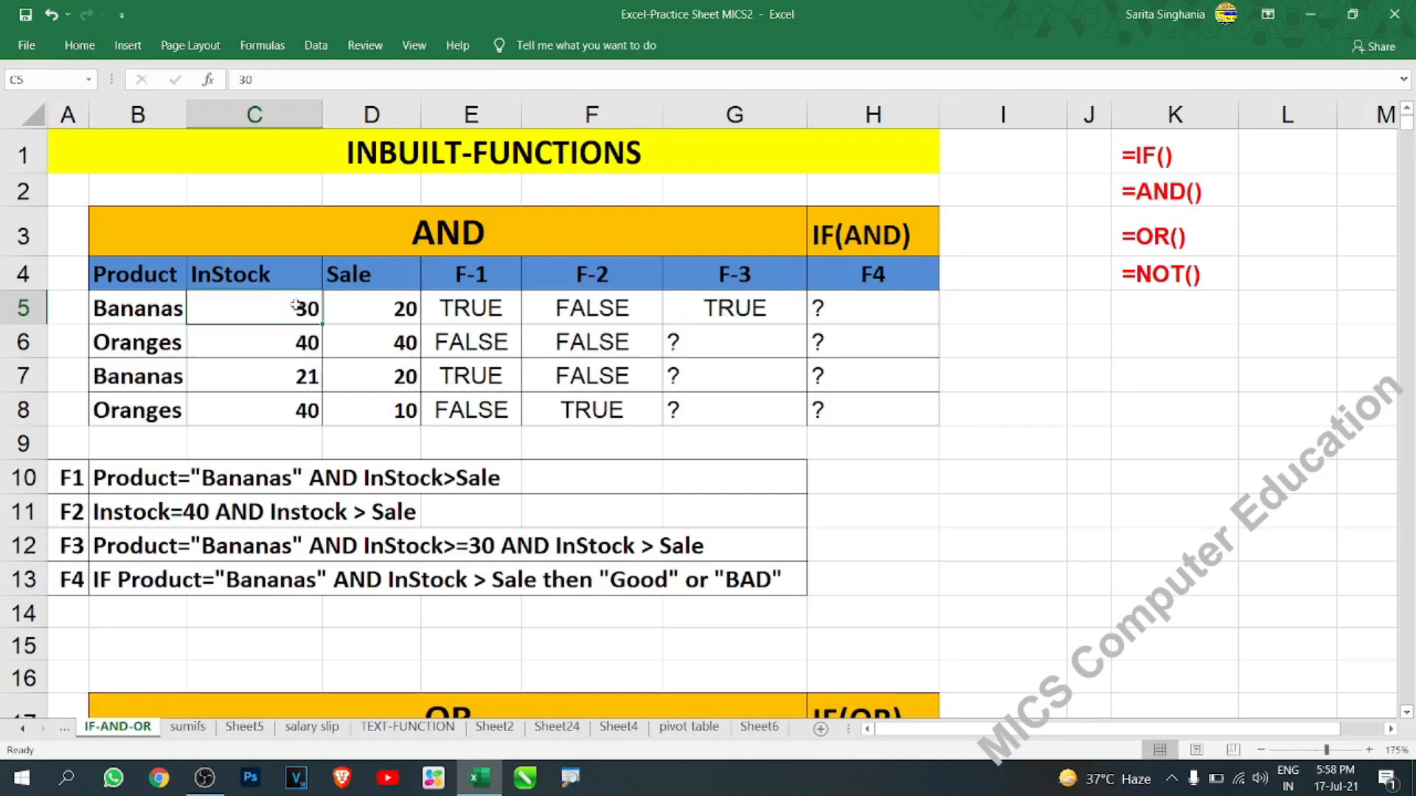
left_click(758, 309)
left_click_drag(806, 324, 792, 426)
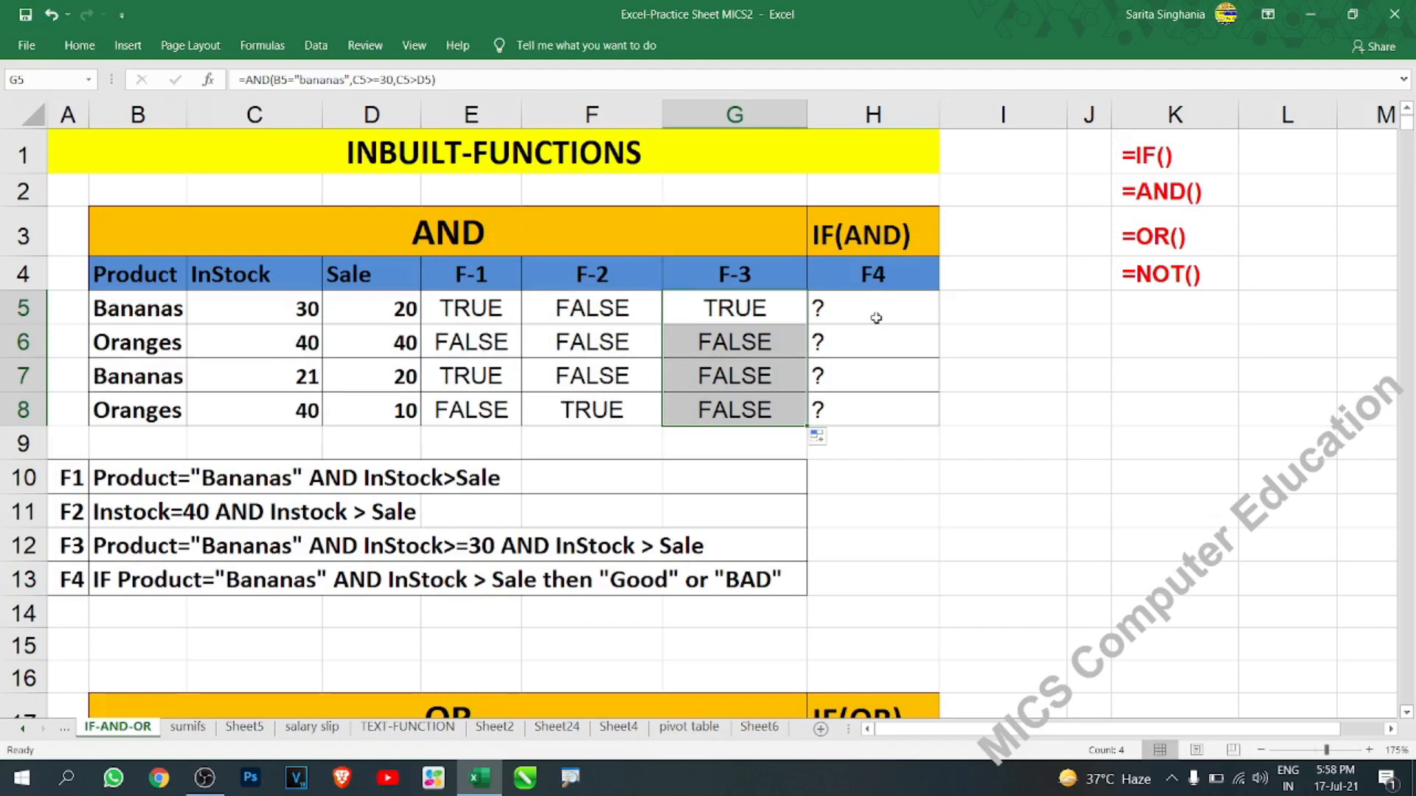
left_click(764, 311)
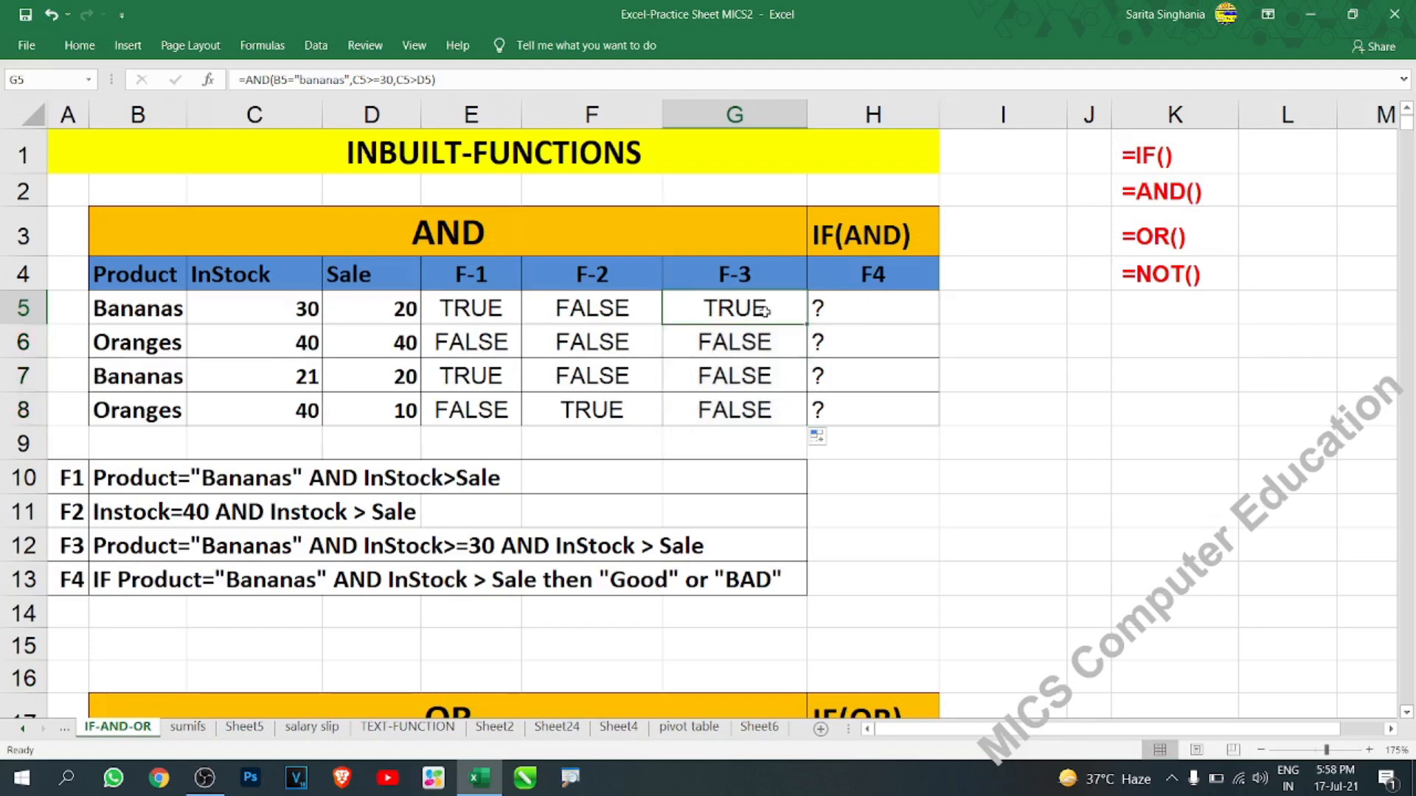
Step: Enter the formula =AND(B5="bananas",C5>=30,C5>D5) in cell H5 of the F4 column
left_click(852, 308)
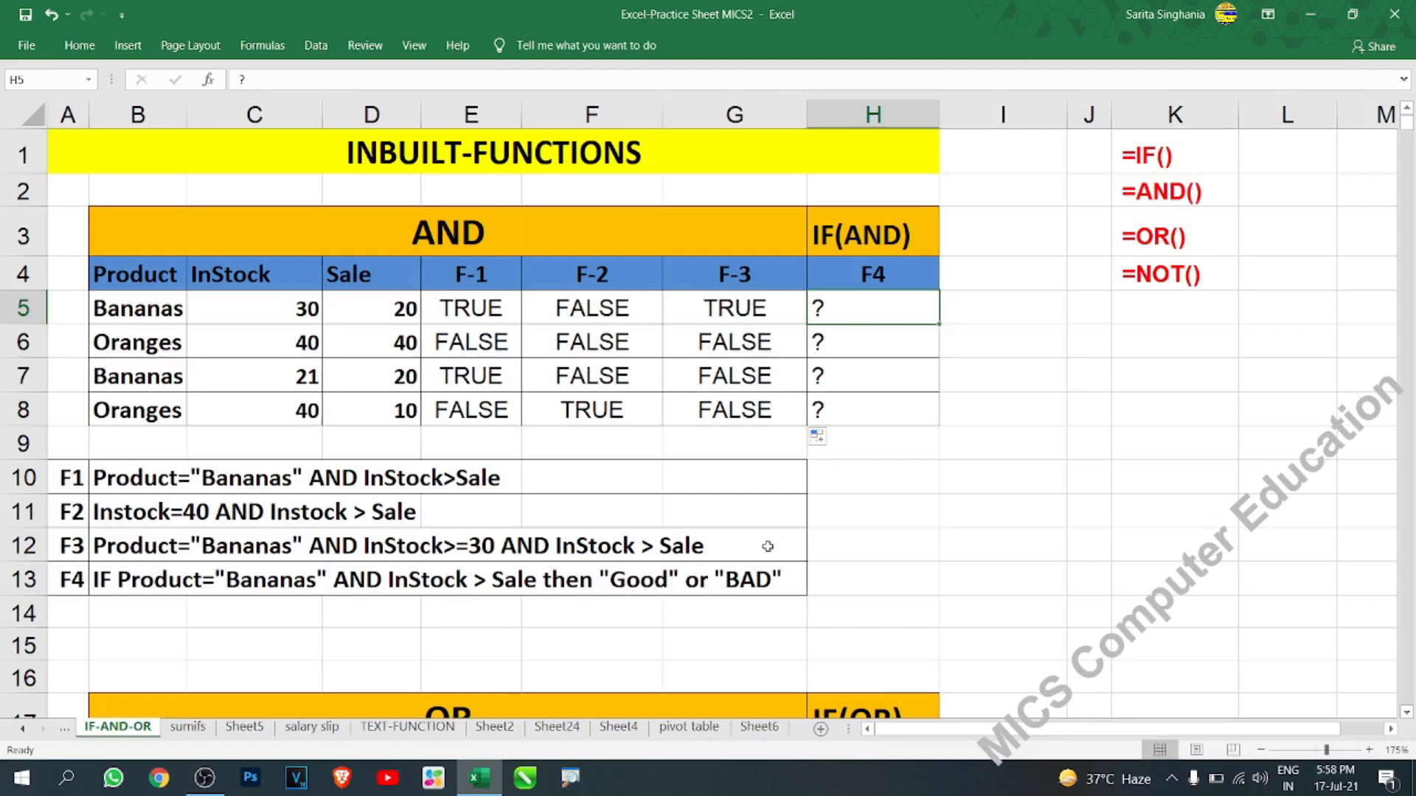
type("=")
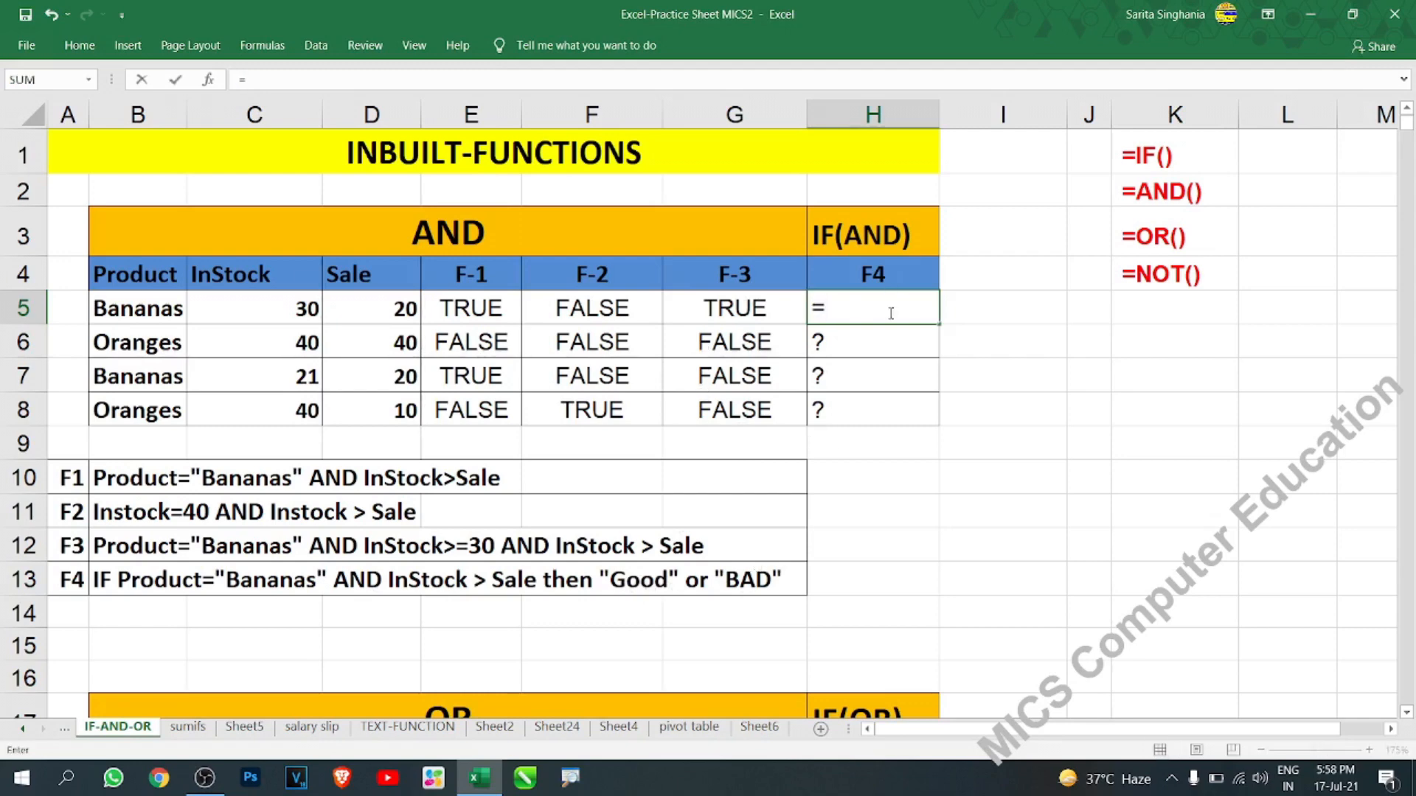
type("and")
key("Tab")
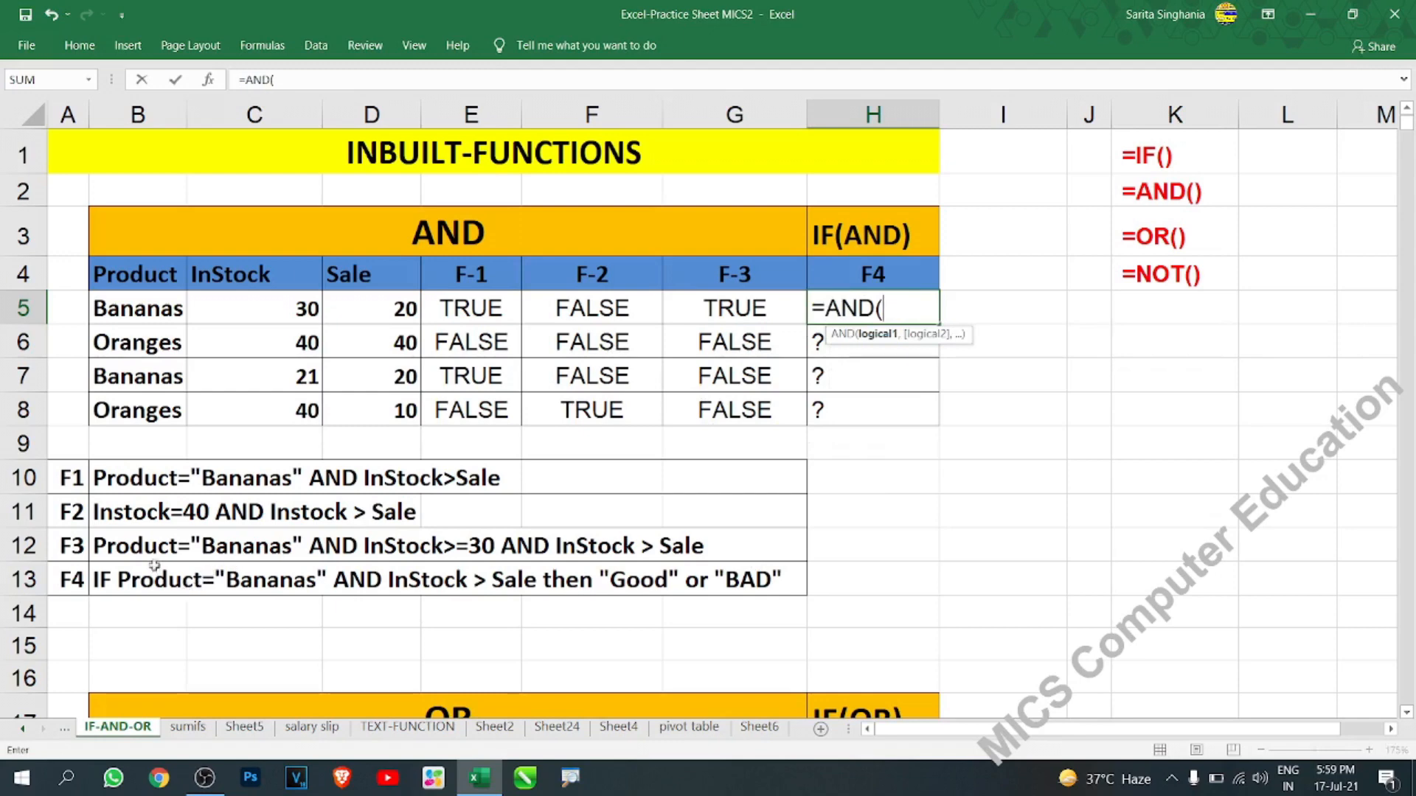
left_click(129, 306)
type("=")
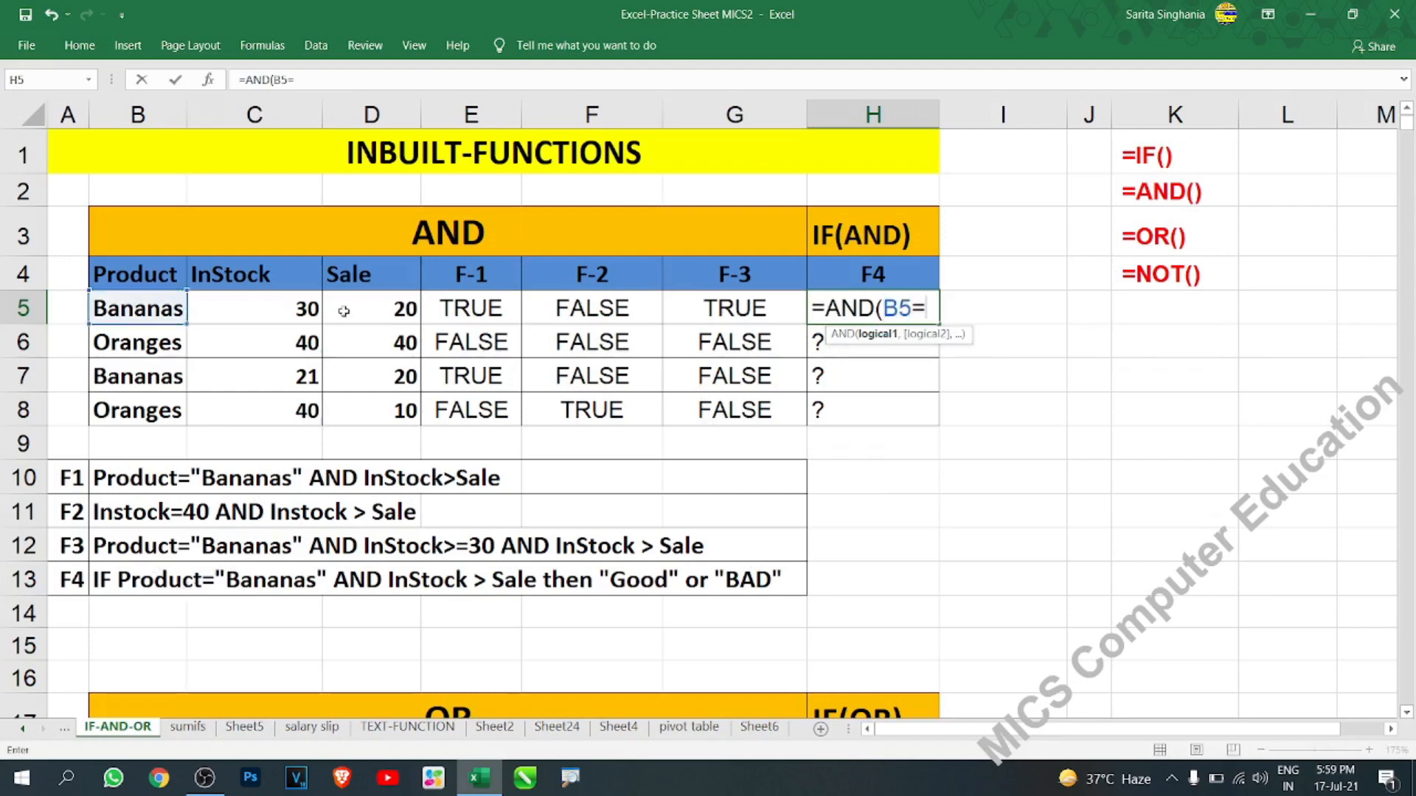
type("\"bananas\",")
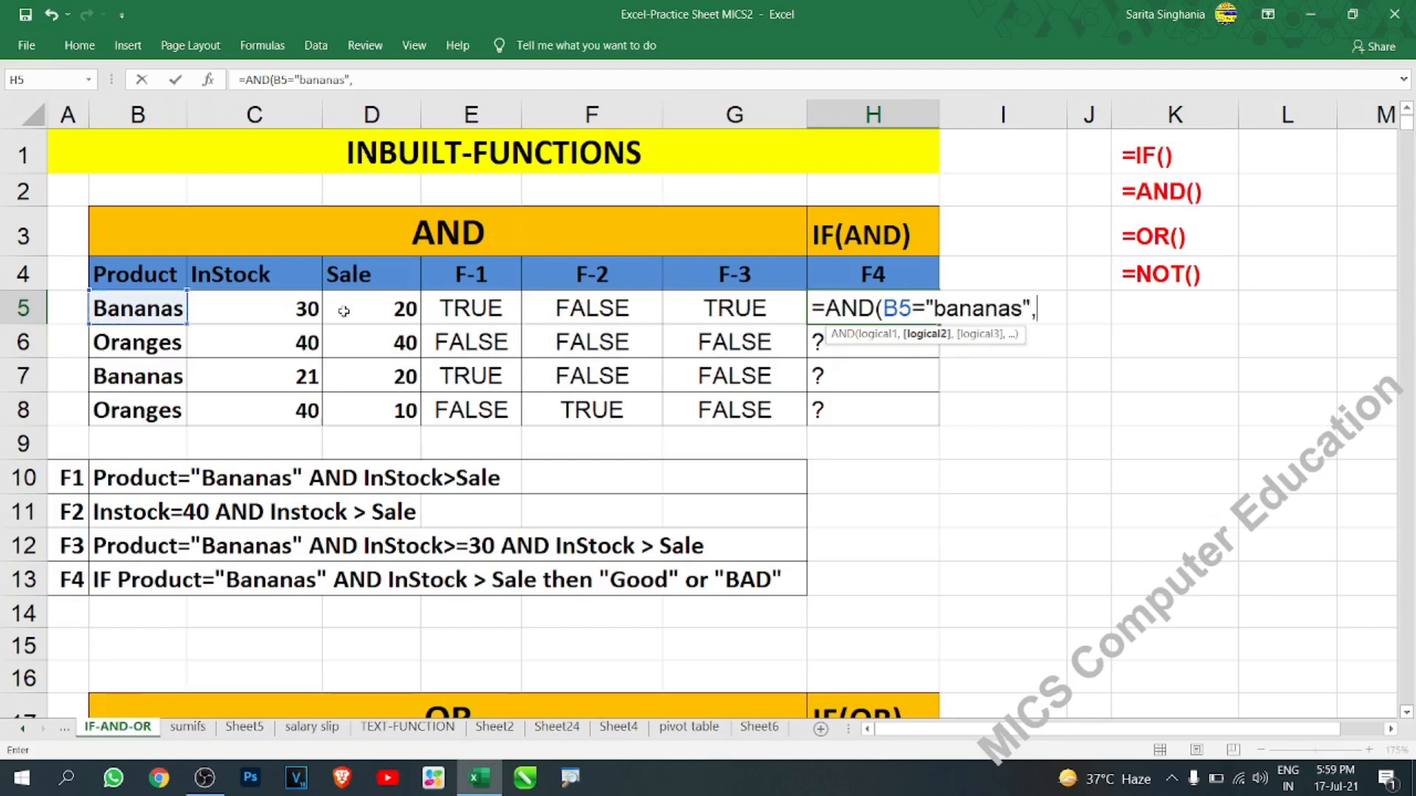
left_click(264, 309)
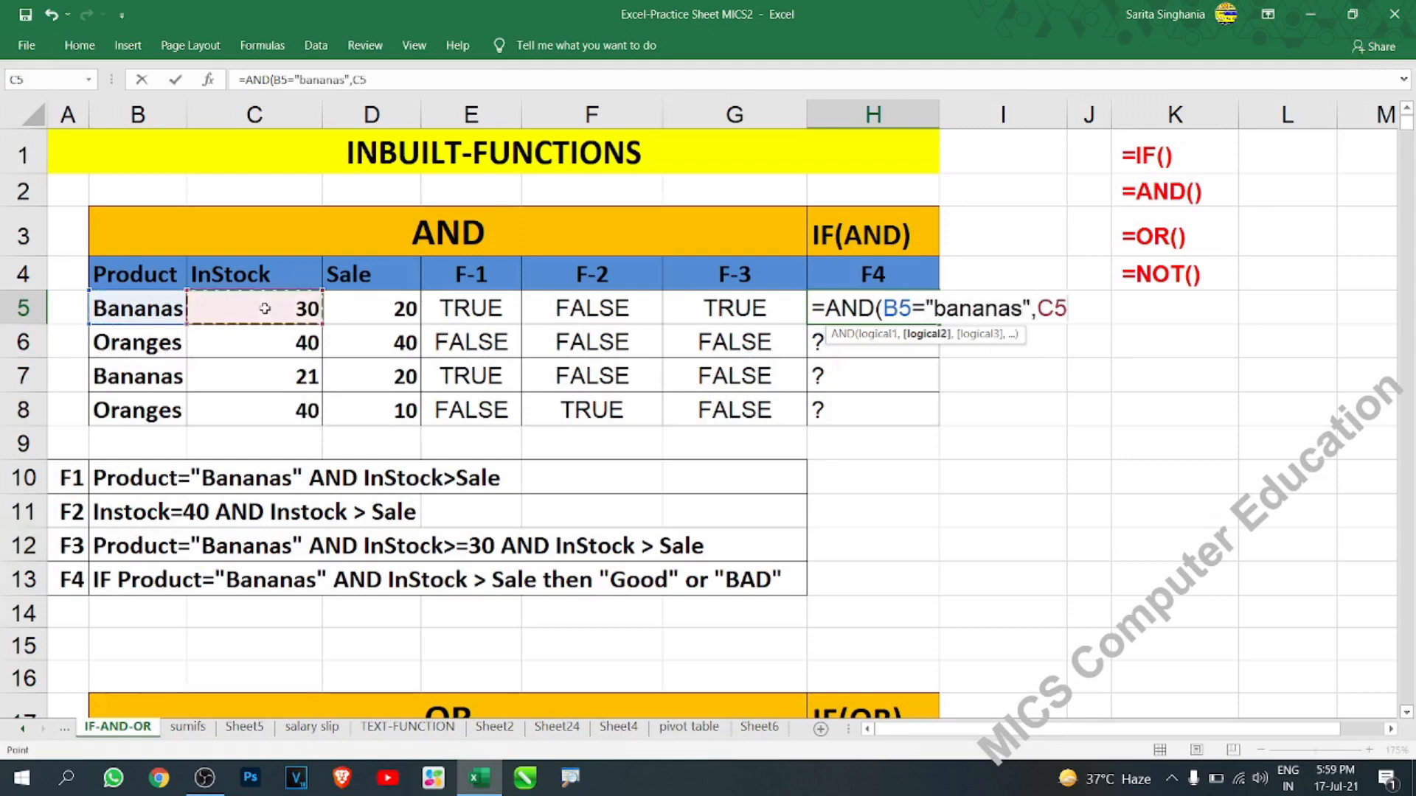
type(">=30,")
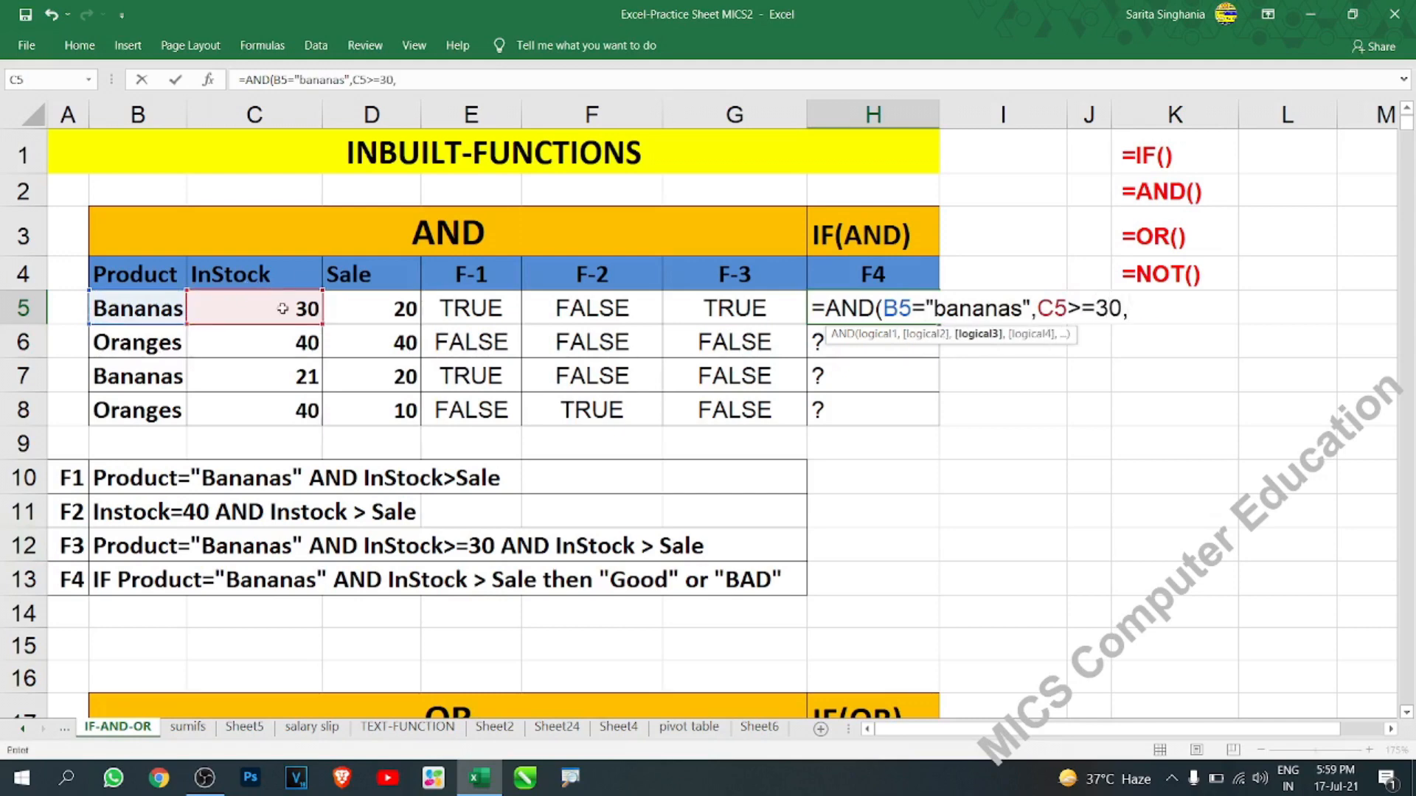
left_click(283, 308)
type(">")
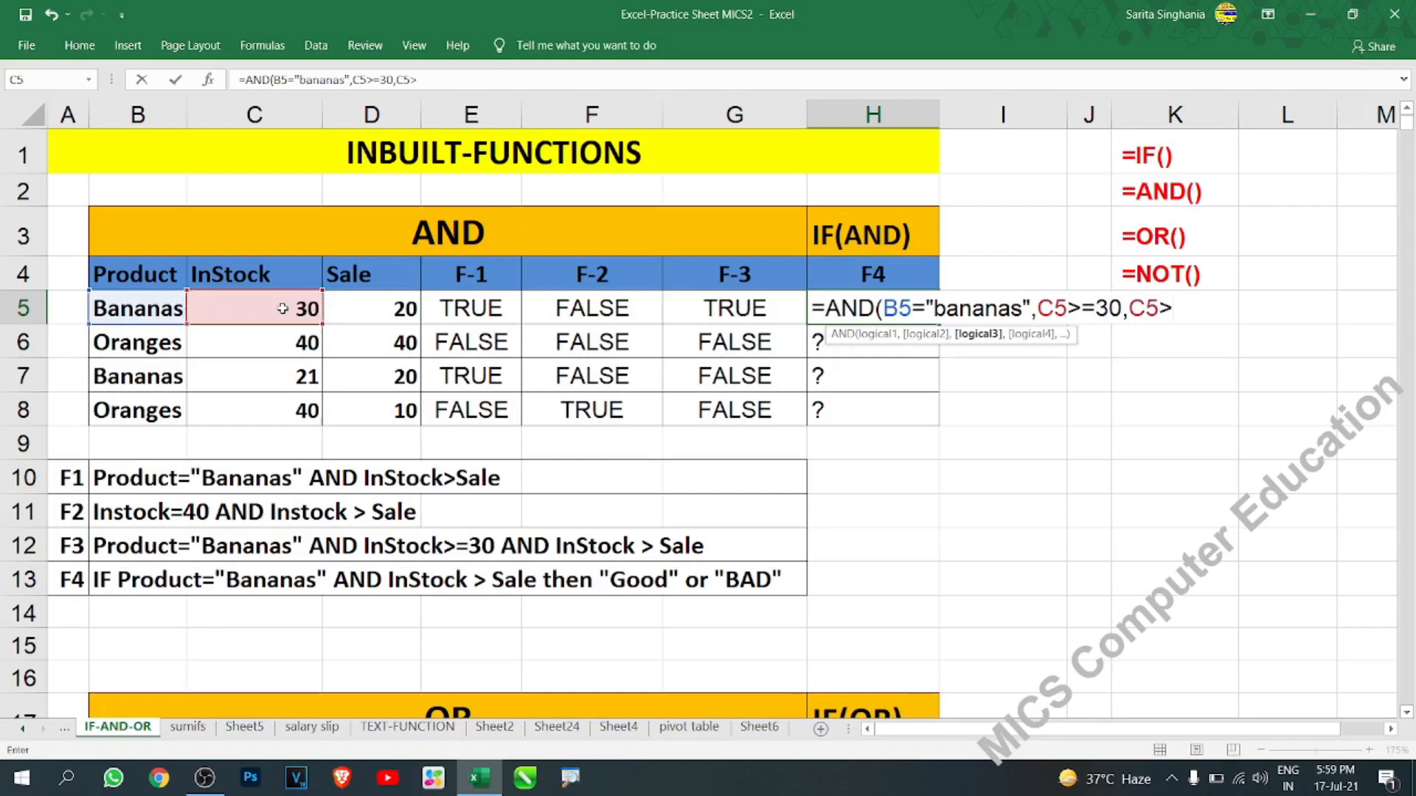
left_click(384, 308)
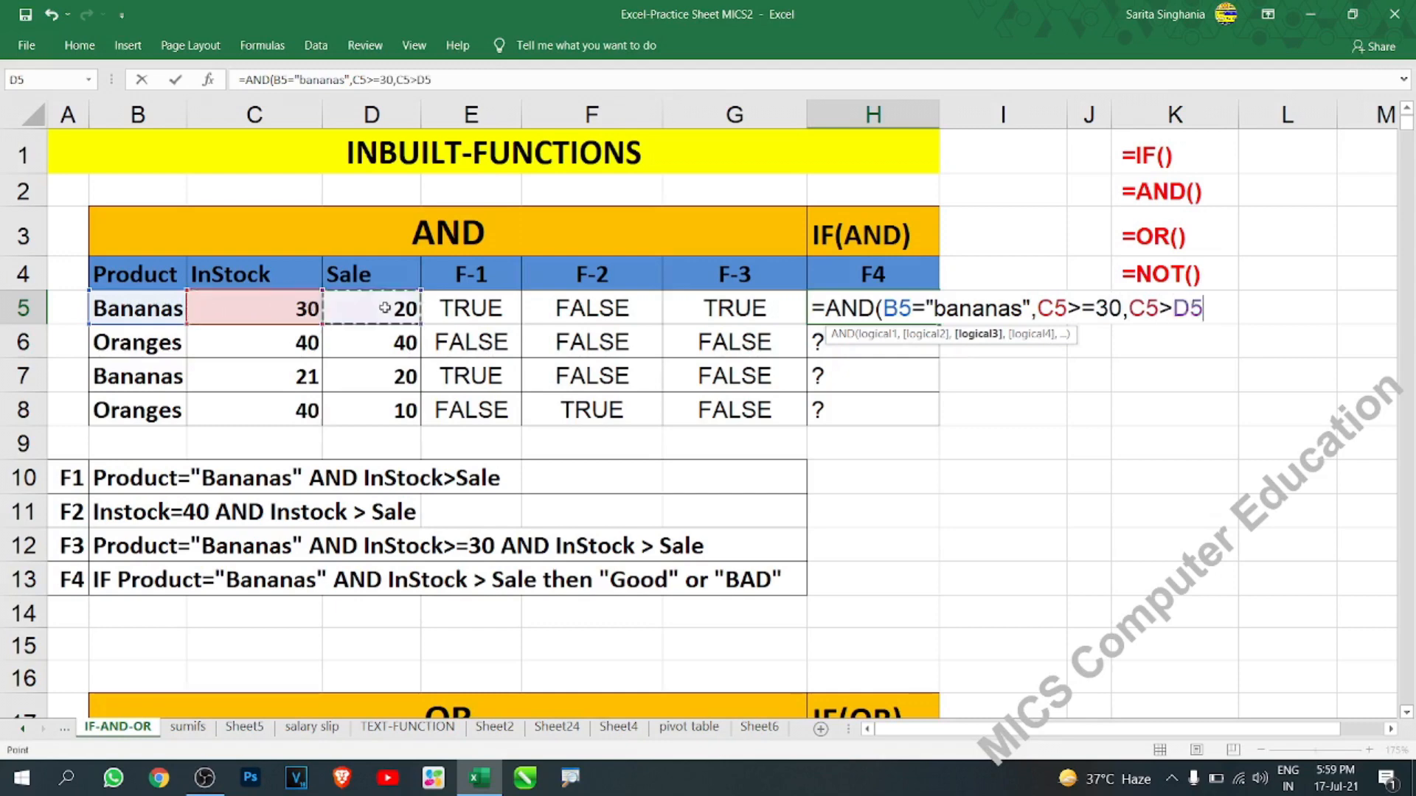
type(")")
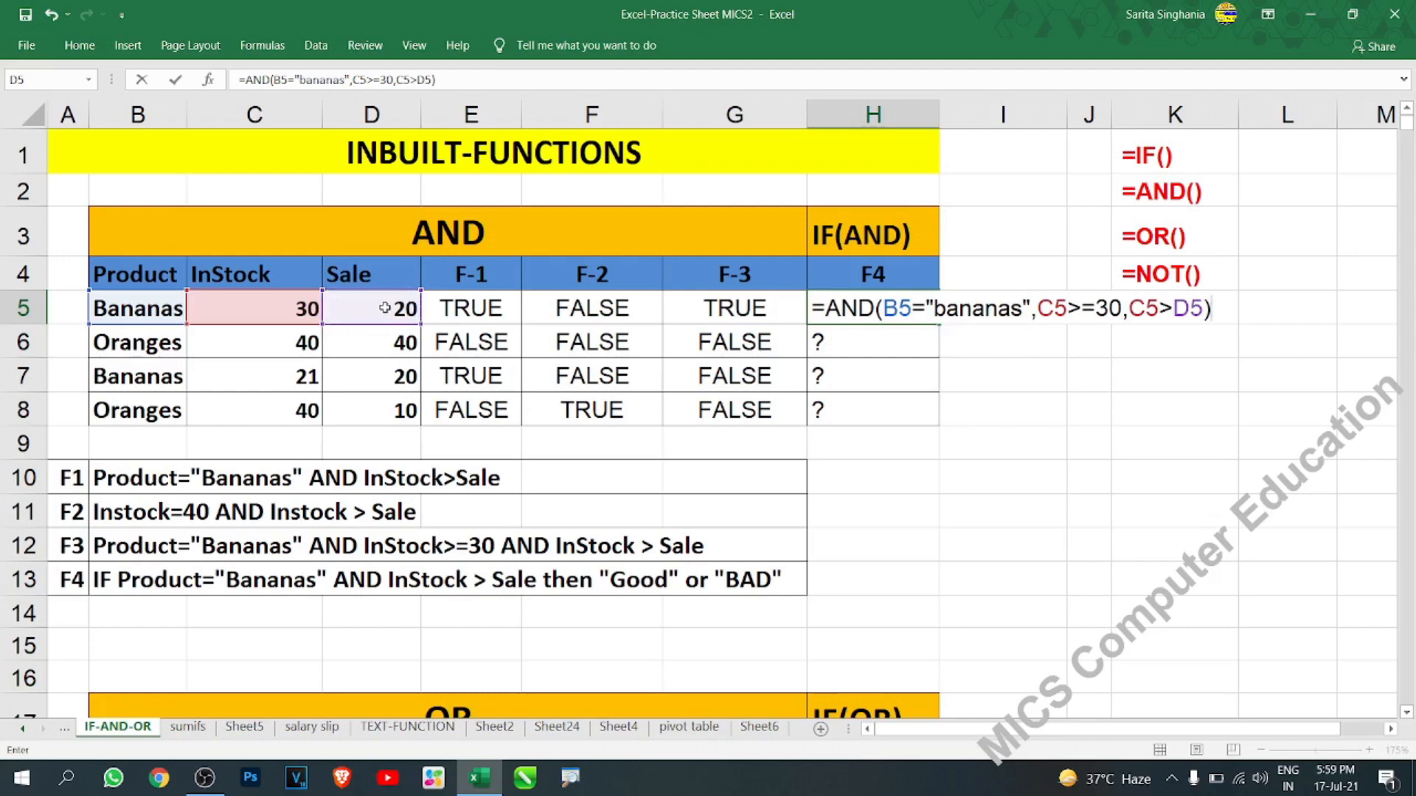
key("Return")
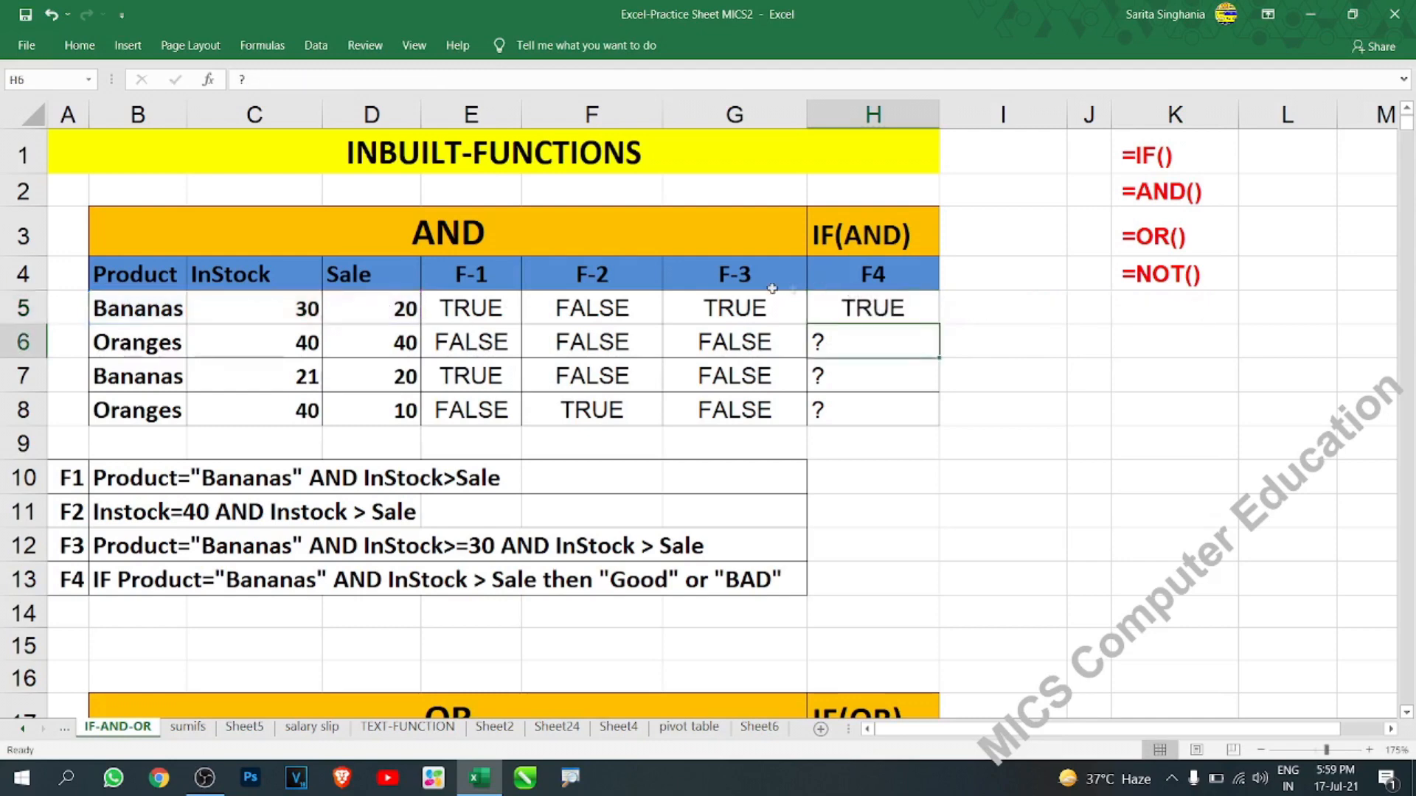
Step: Wrap the AND formula in H5 in an IF that returns "Good" when true and "Bad" when false
left_click(855, 307)
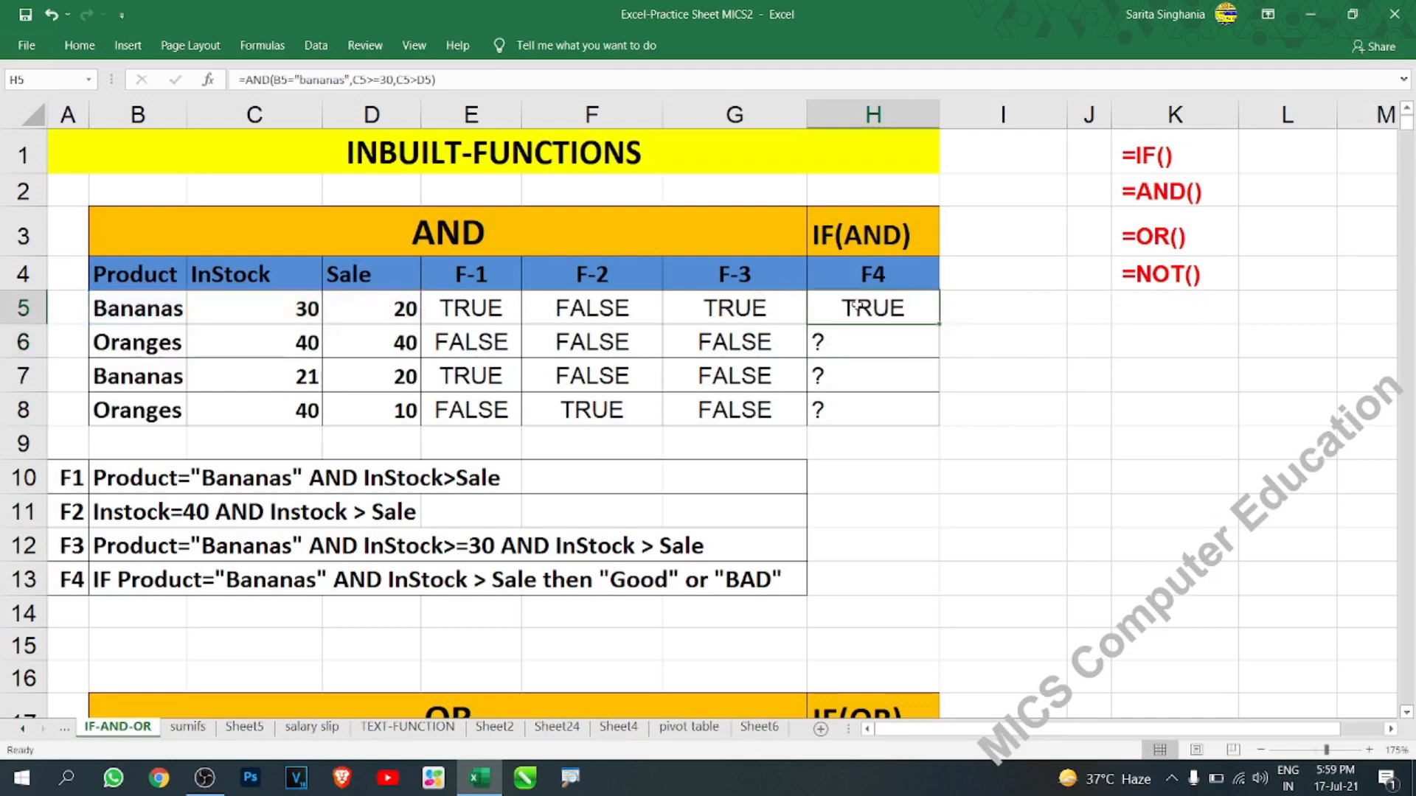
double_click(856, 307)
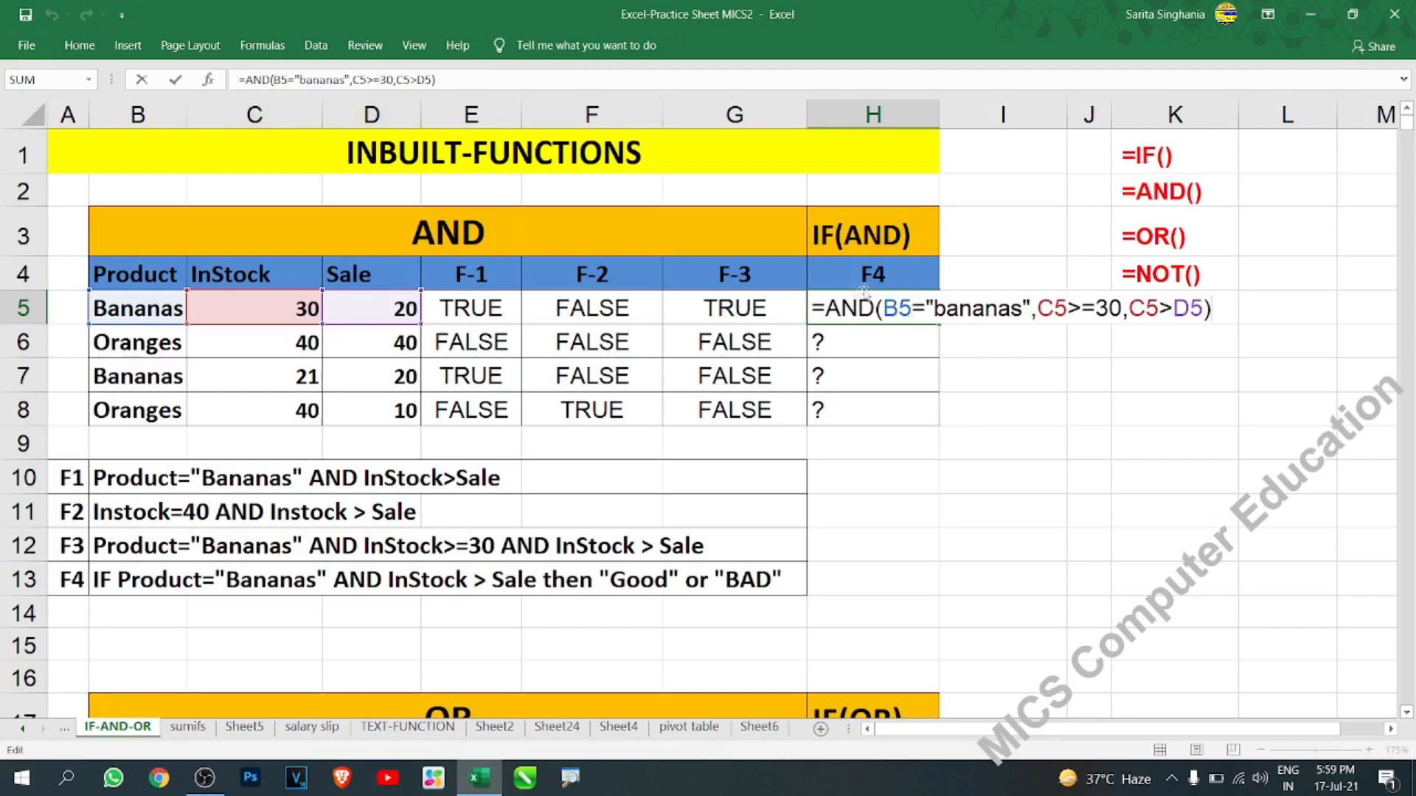
type("if(")
key("Right")
key("Right")
key("Right")
key("Right")
key("Right")
key("Right")
key("Right")
key("Right")
key("Right")
key("Right")
key("Right")
key("Right")
key("Right")
key("Right")
key("Right")
key("Right")
key("Right")
key("Right")
key("Right")
key("Right")
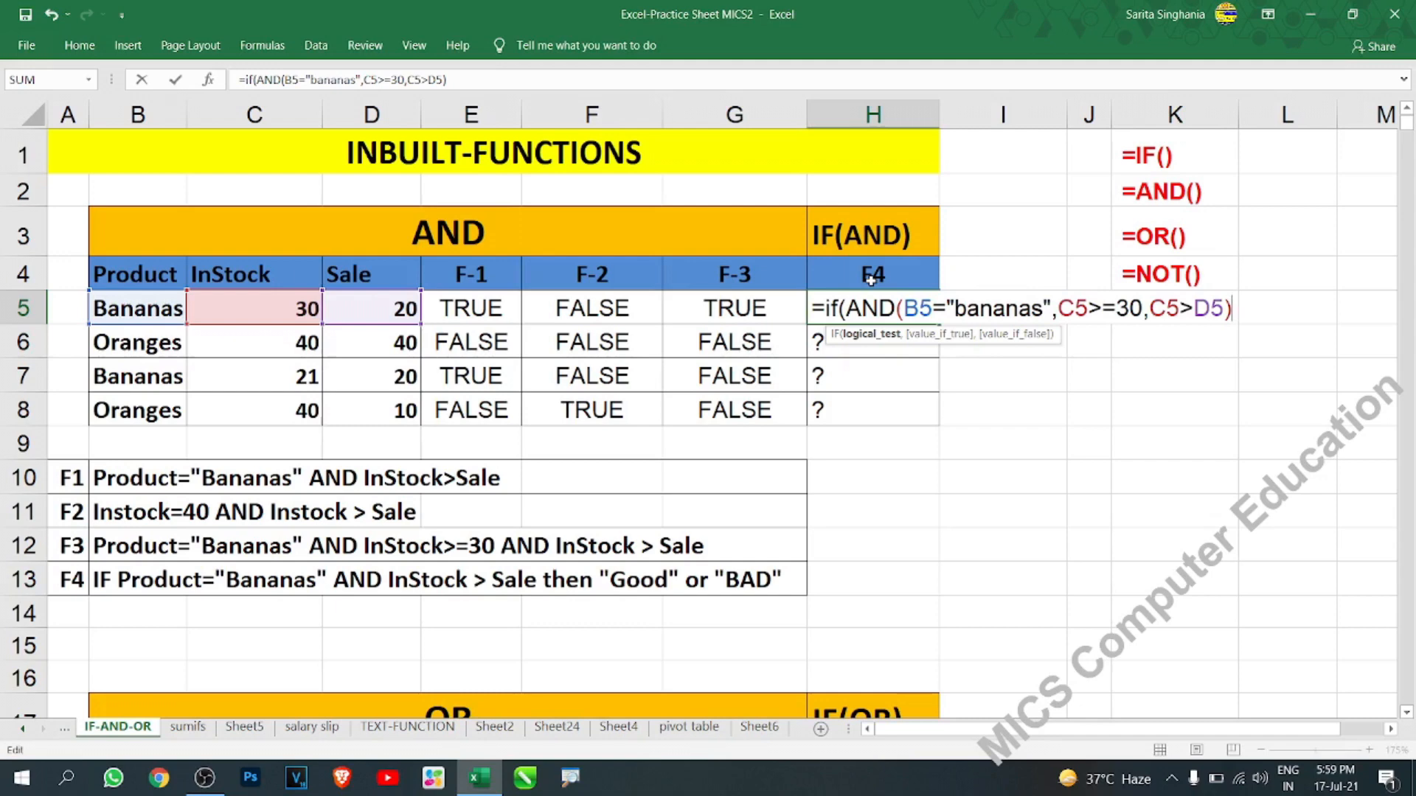
type(",")
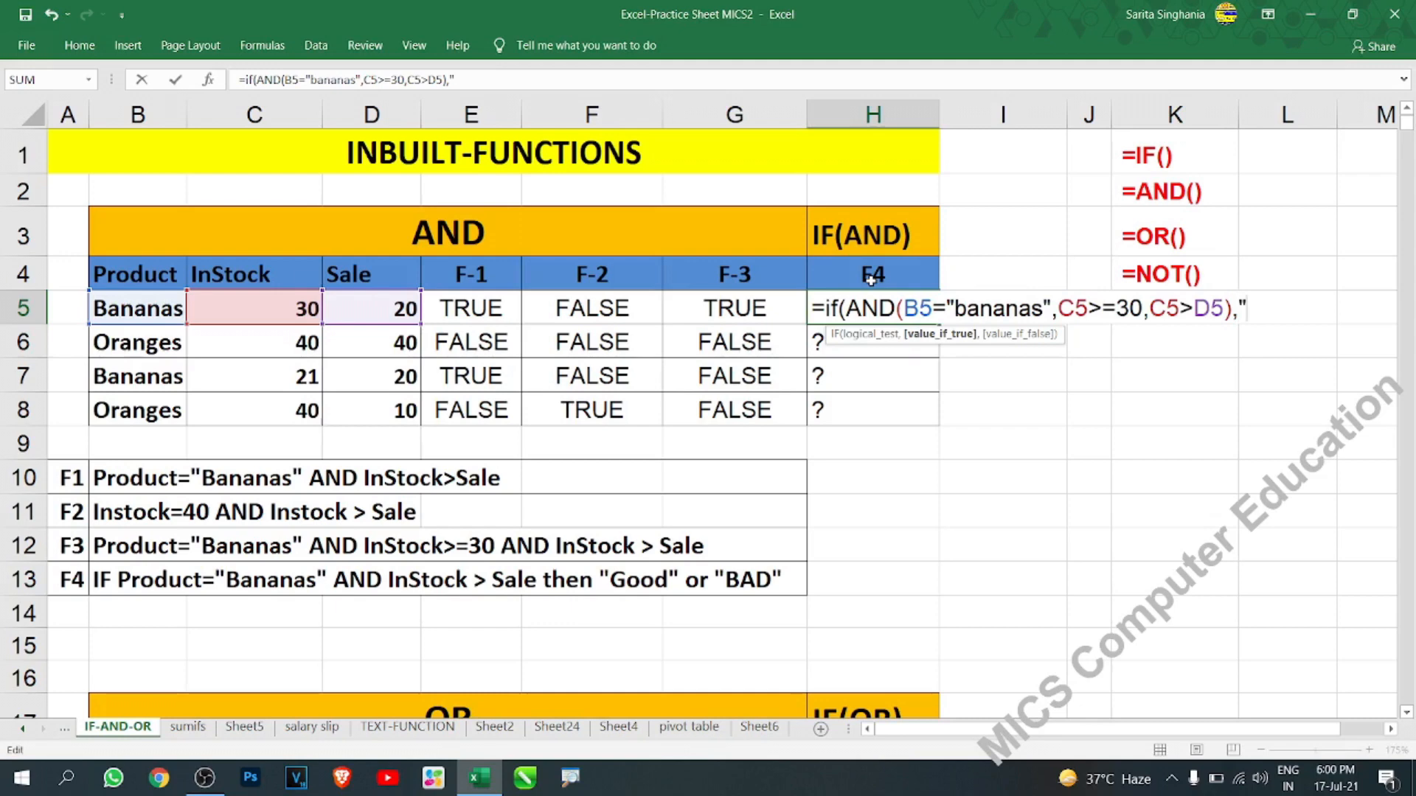
type("Good\",")
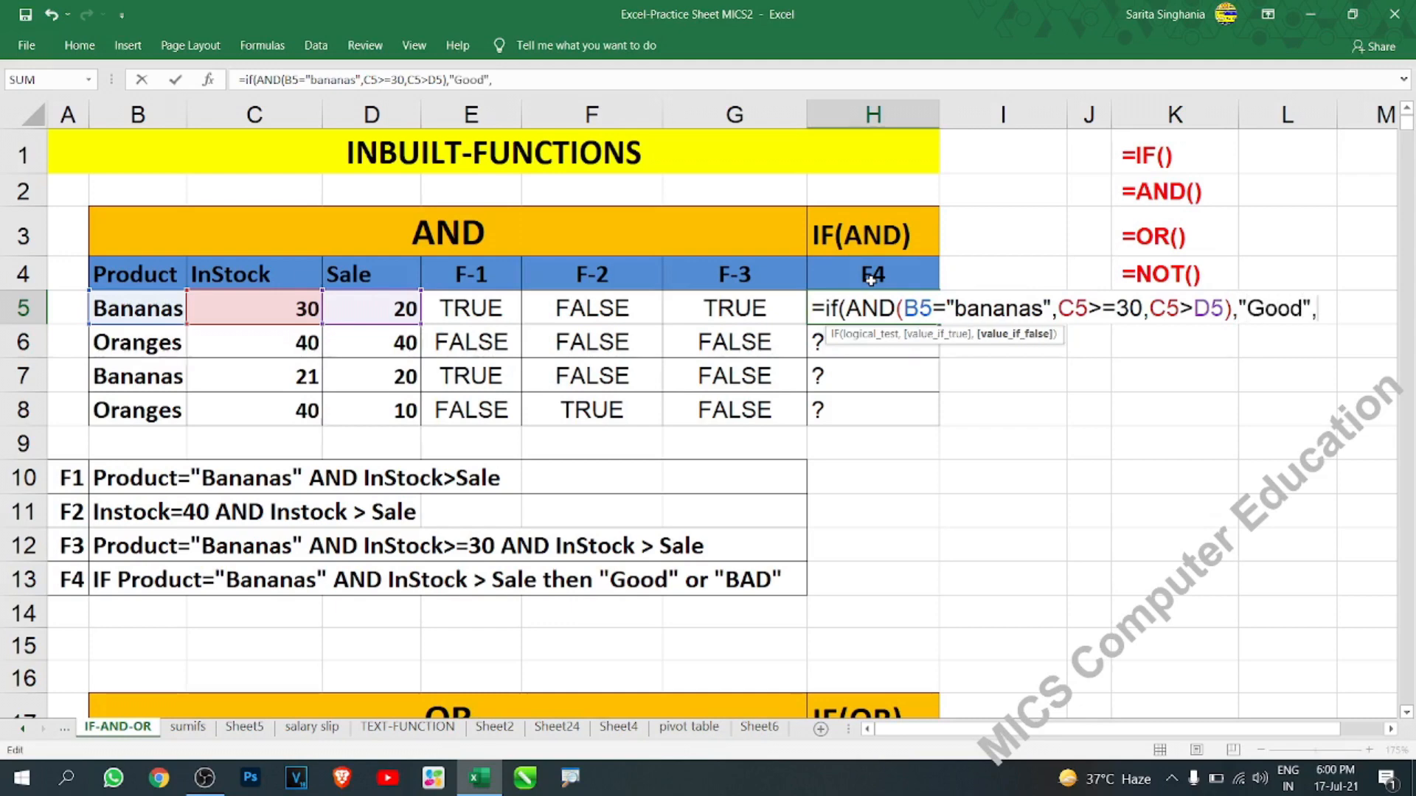
type("\"Bad\")")
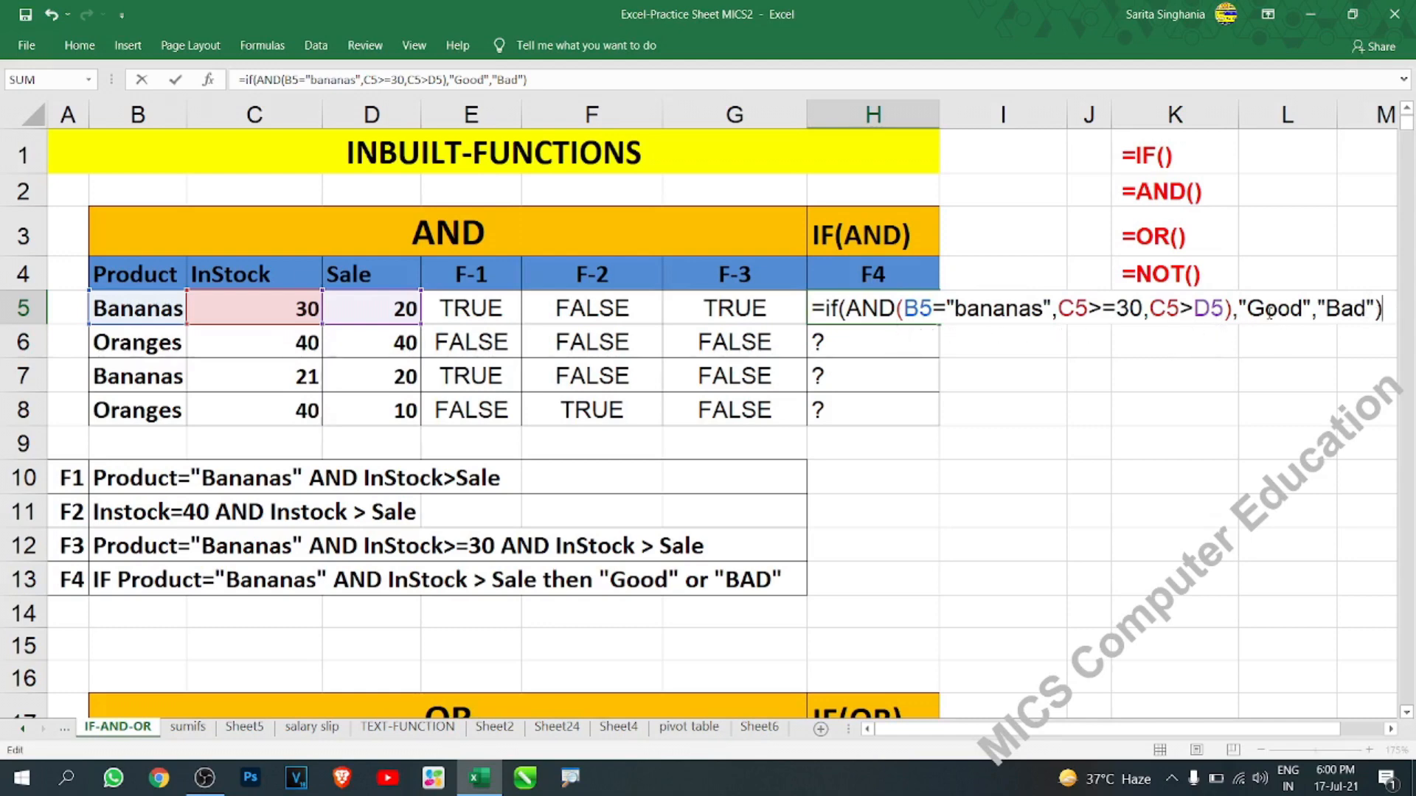
key("Return")
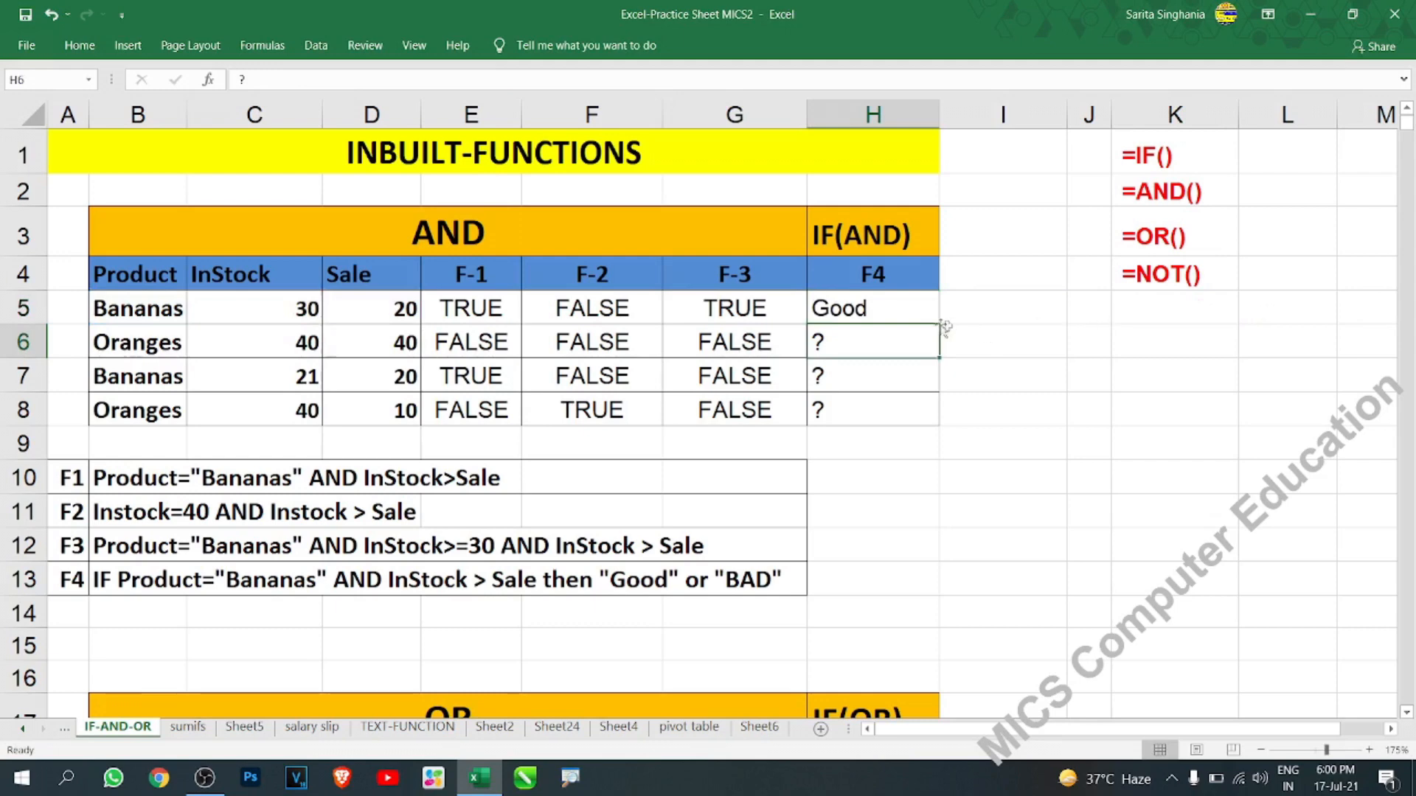
Step: Fill the IF(AND) formula from H5 down to H8 and inspect the copied formula in H8
left_click(913, 311)
left_click_drag(938, 324, 923, 420)
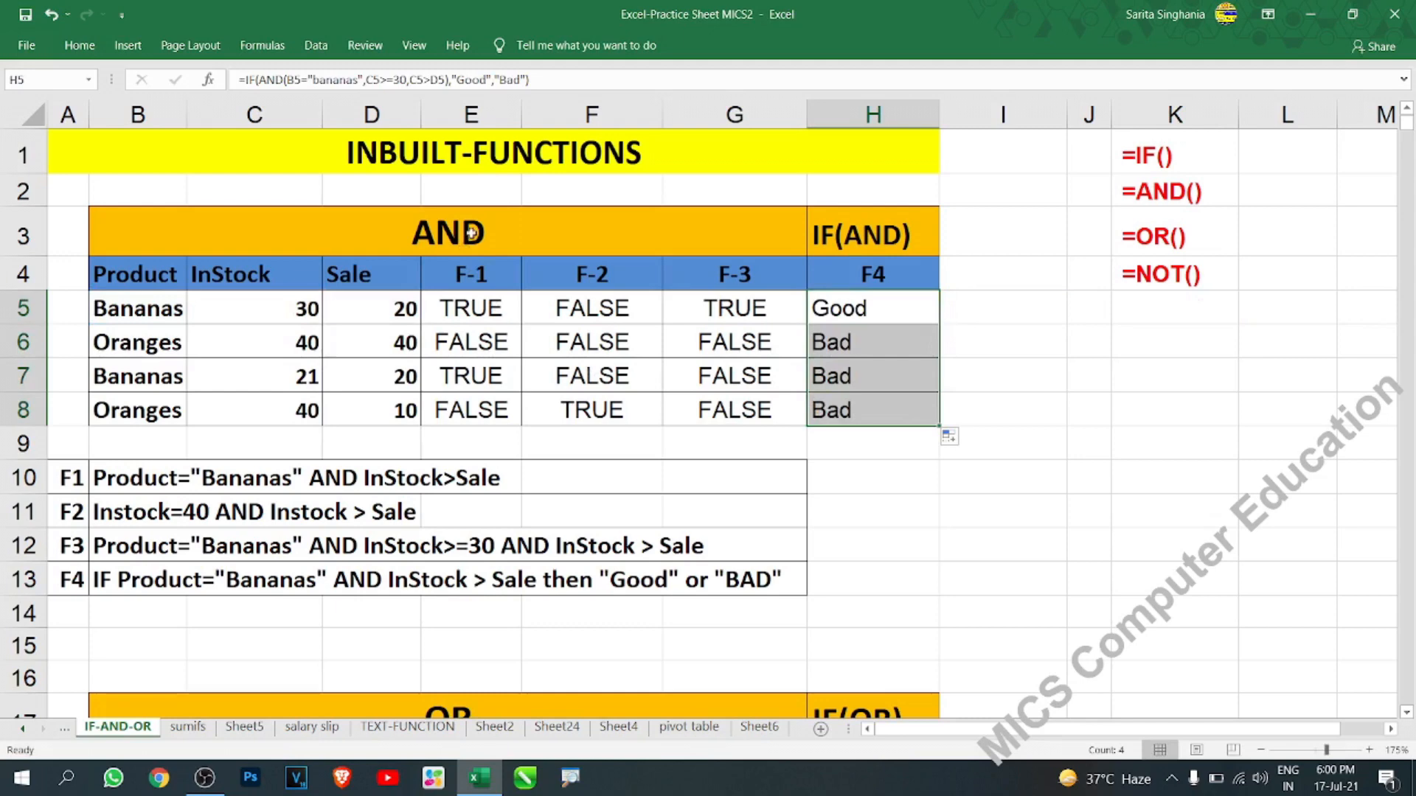
left_click(884, 411)
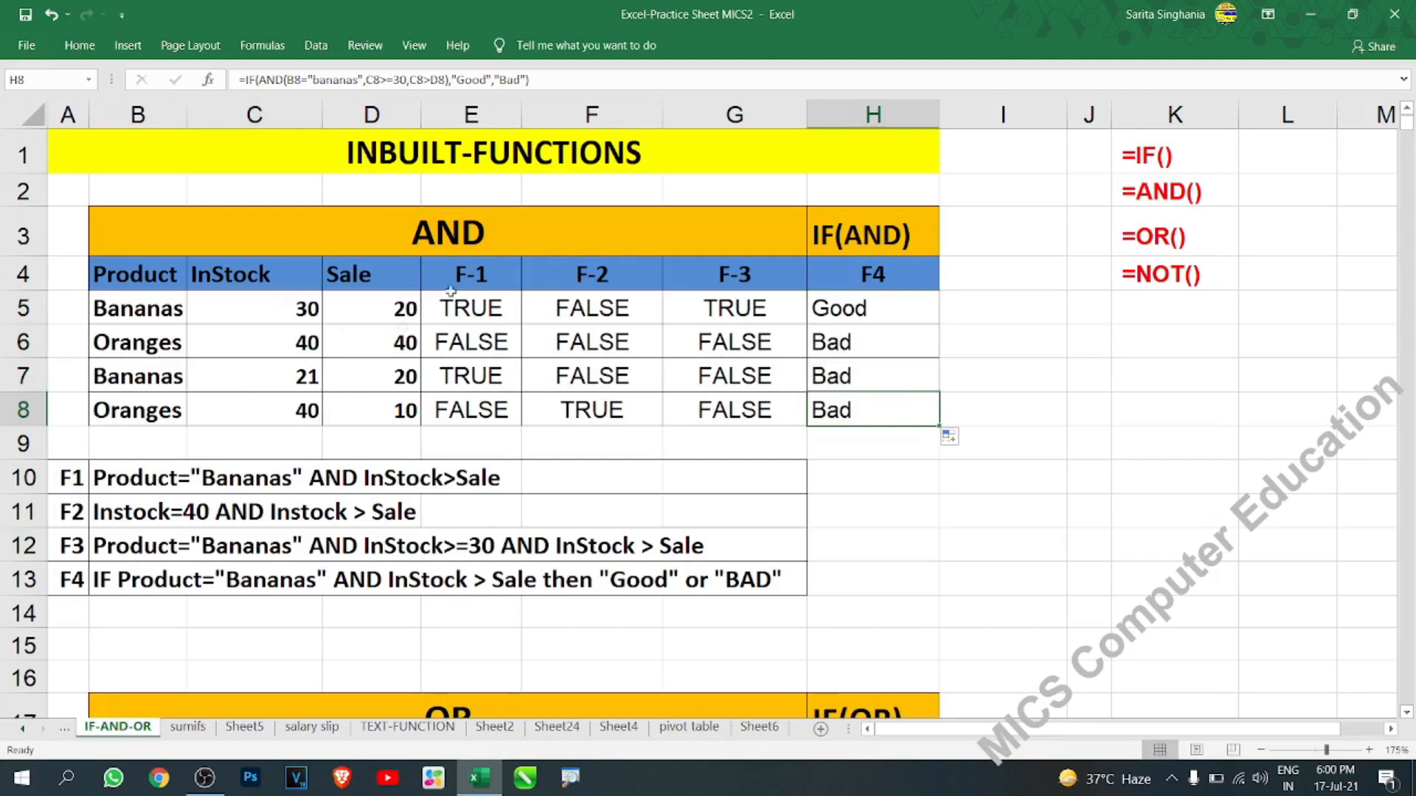
Step: Enter the formula =OR(B19="bananas") in cell E19 of the OR table's F-1 column, leaving the InStock value in C19 intact
scroll(678, 341, "down", 4)
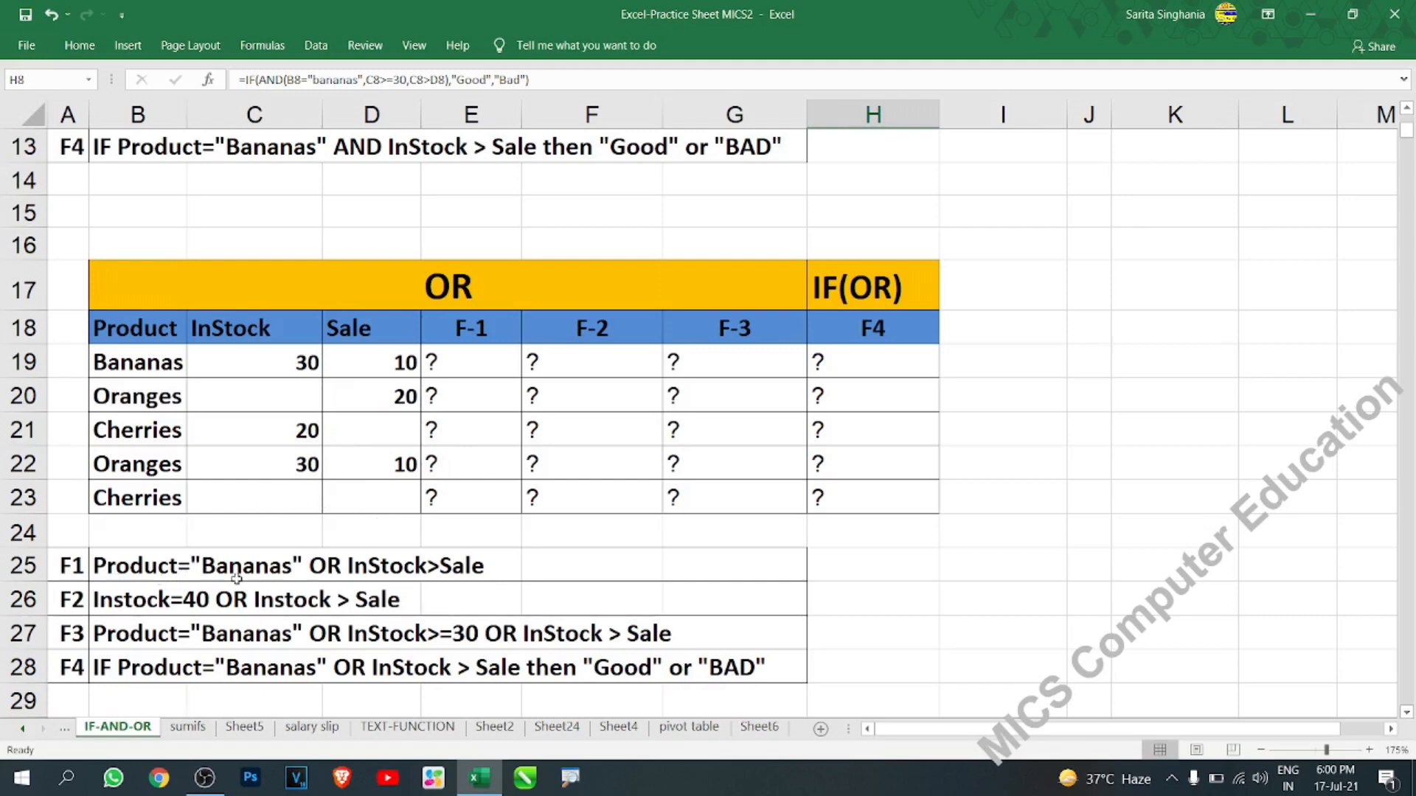
left_click(474, 365)
type("=")
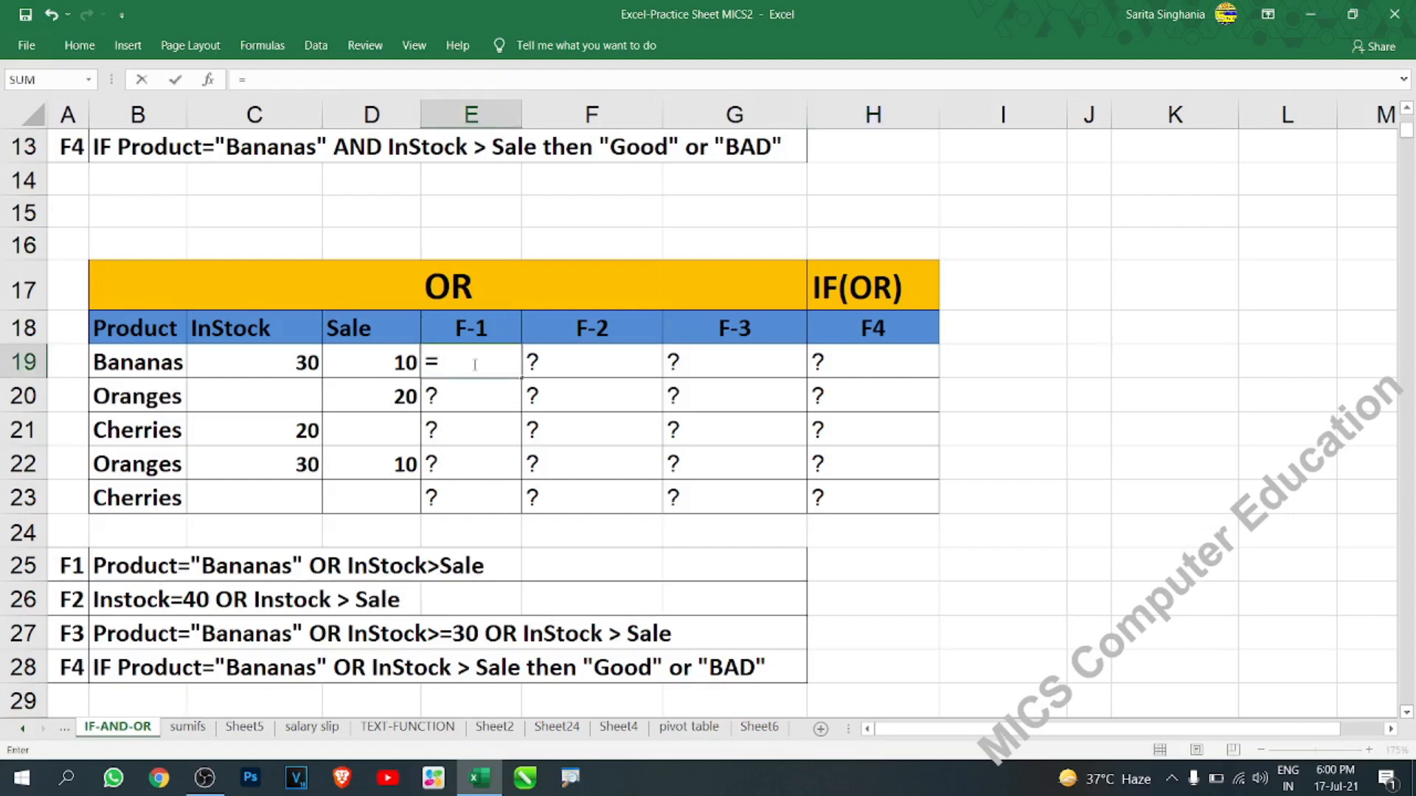
type("or")
key("Tab")
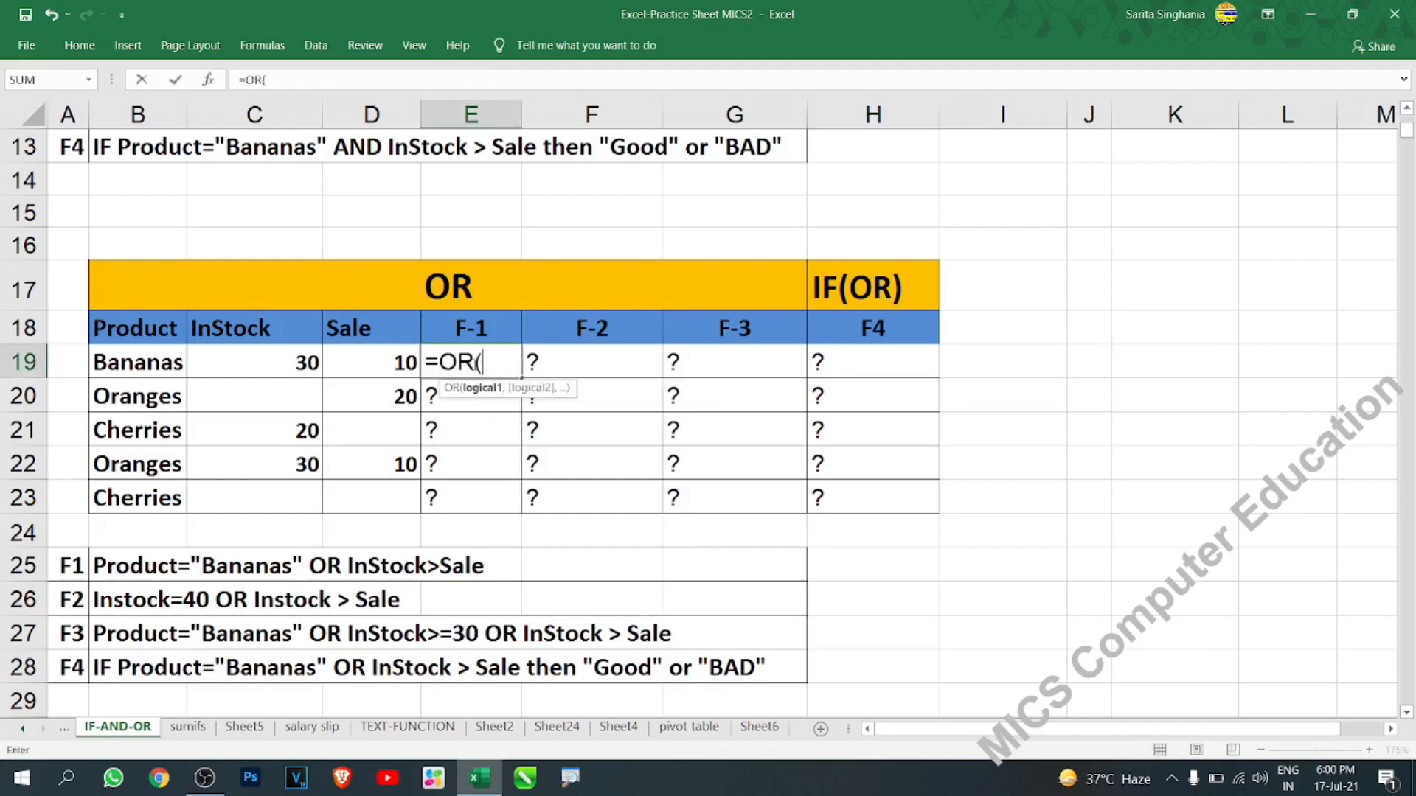
left_click(154, 369)
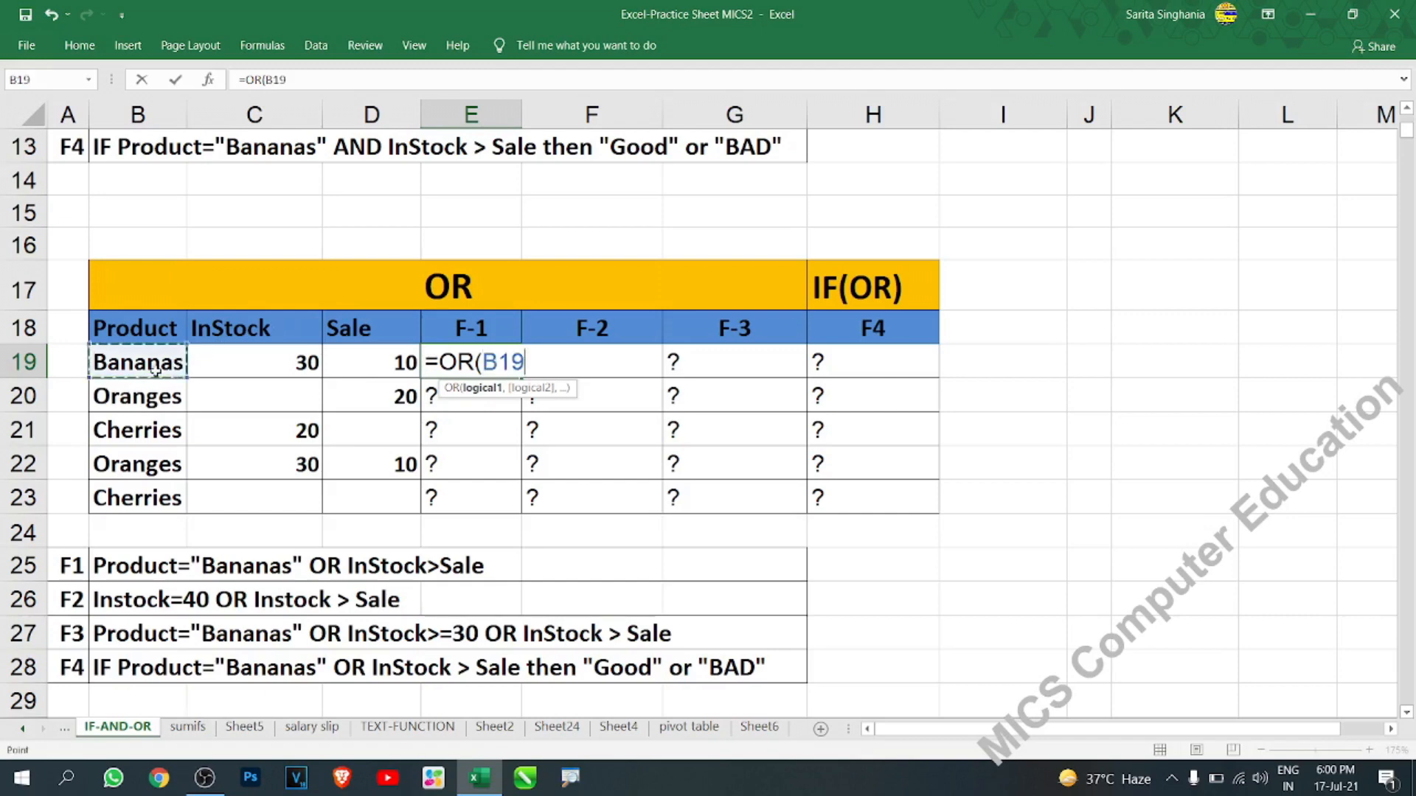
type("=")
type("\"banan")
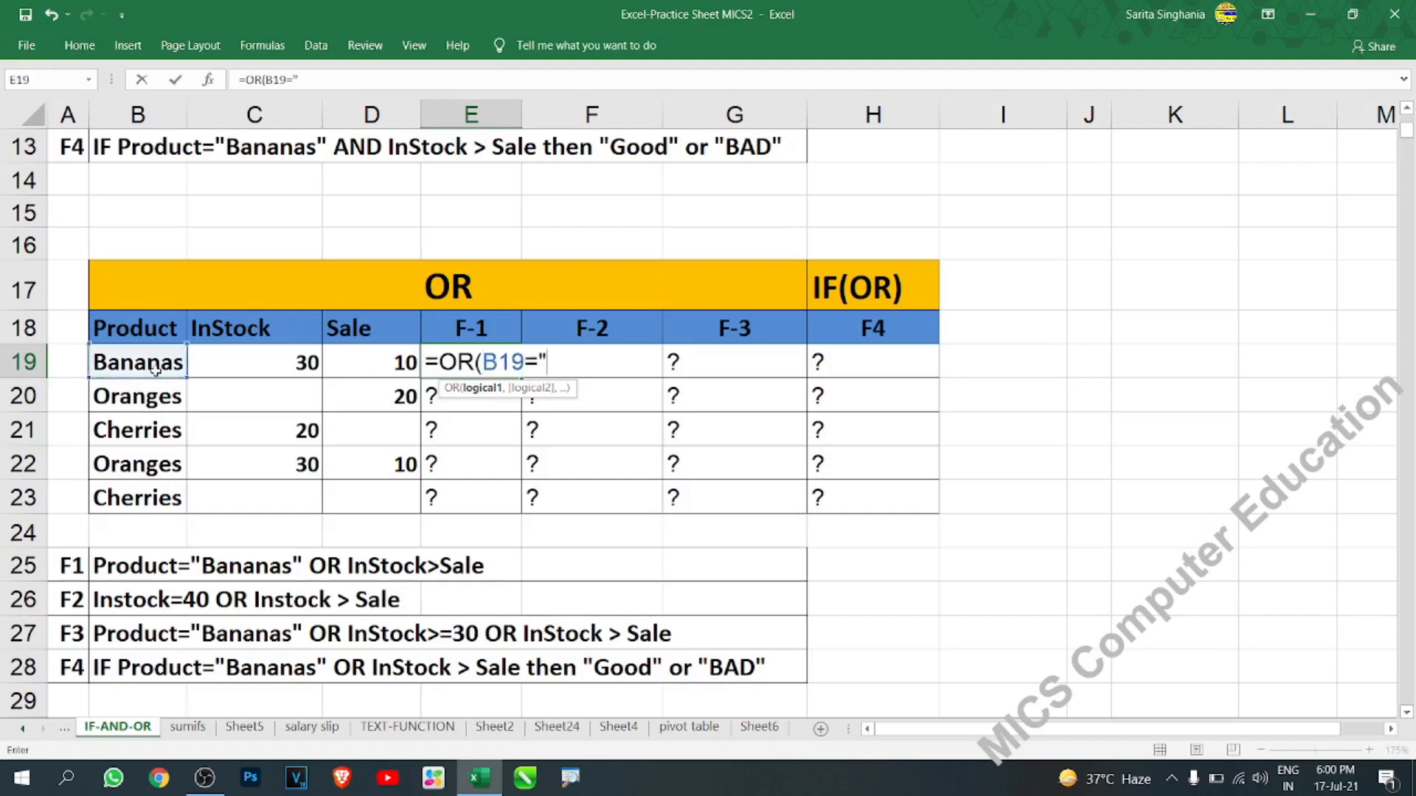
type("as\"")
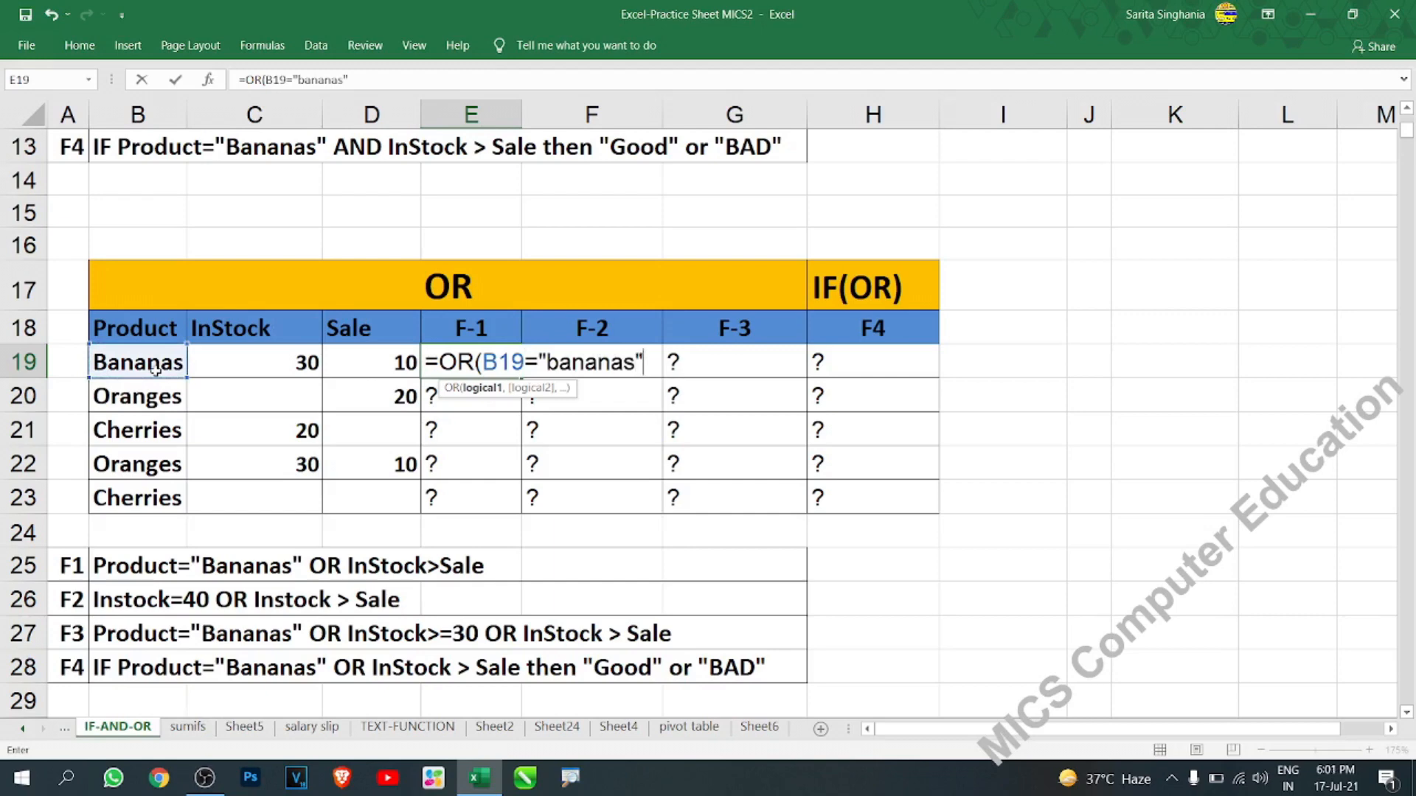
left_click(266, 367)
type(">")
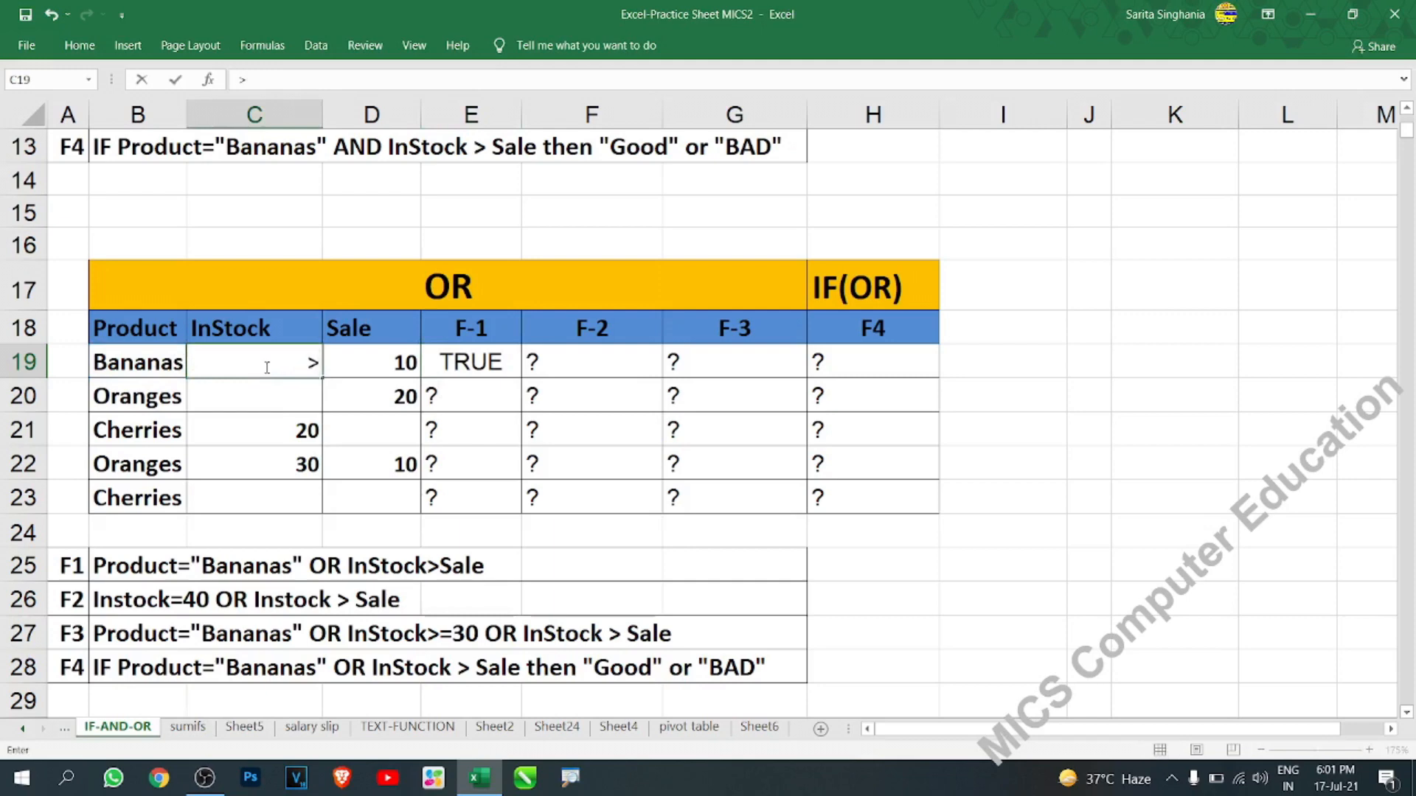
key("Escape")
Step: Extend the formula in E19 to =OR(B19="bananas",C19>D19) and fill it down to E23
left_click(493, 361)
double_click(493, 362)
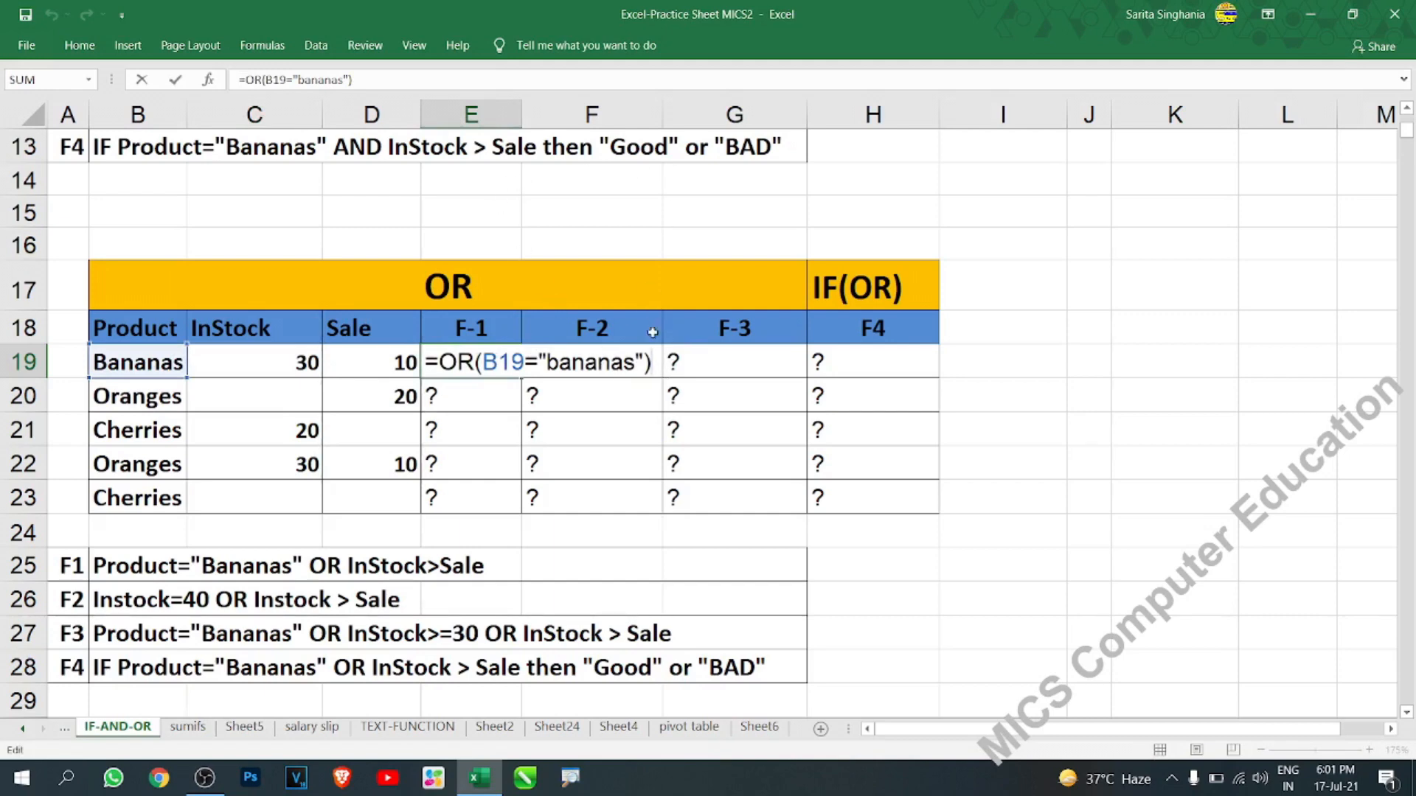
left_click(638, 362)
key("Delete")
type(",")
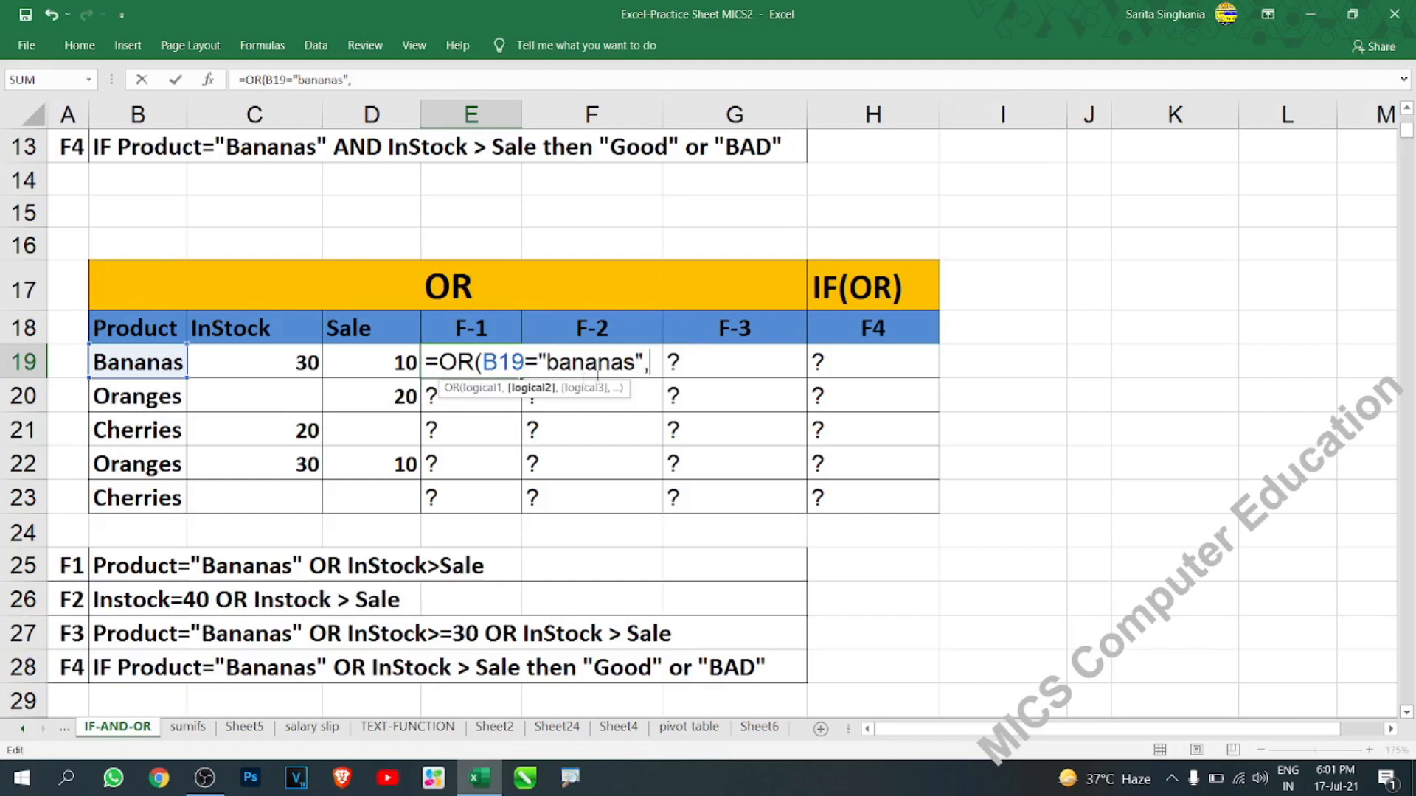
left_click(295, 361)
type(">")
left_click(354, 376)
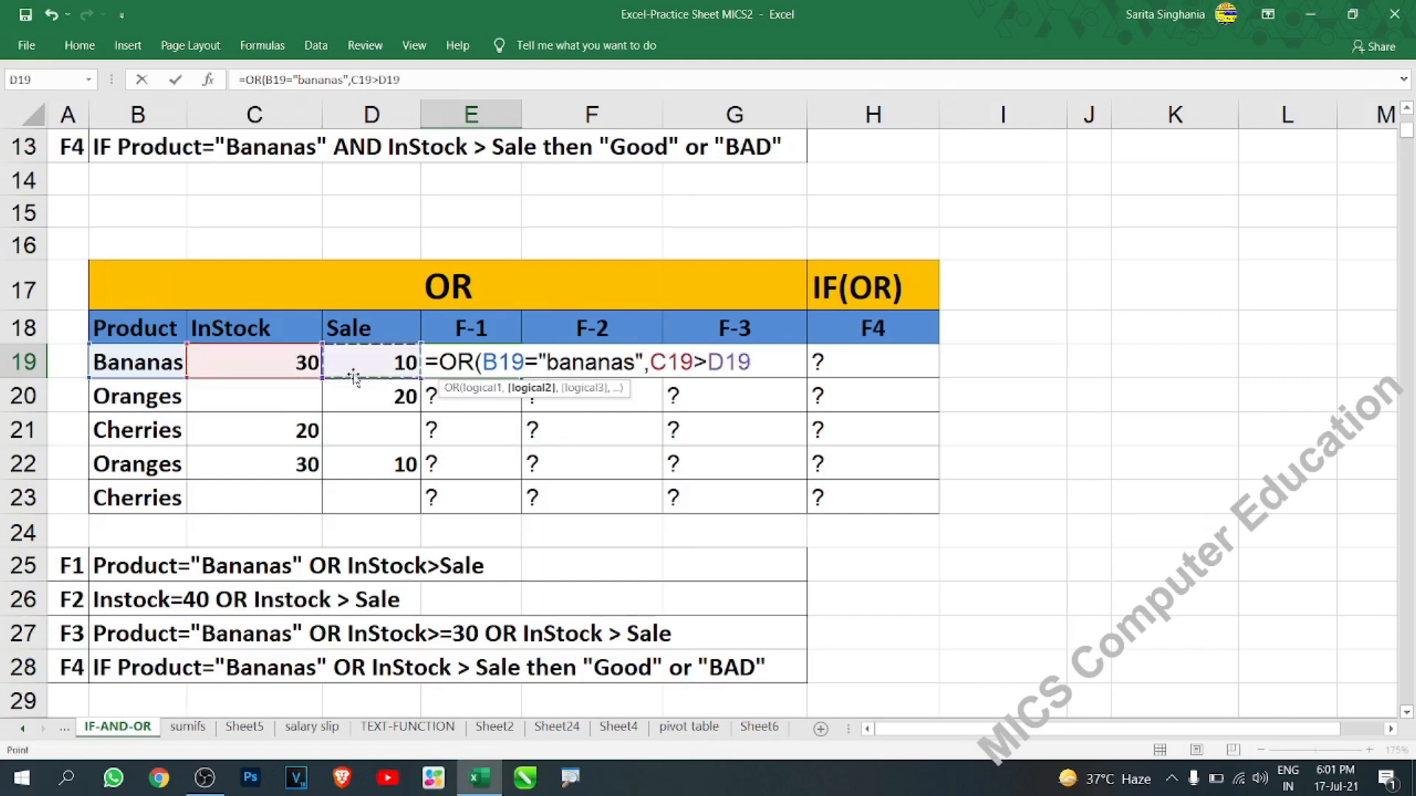
type(")")
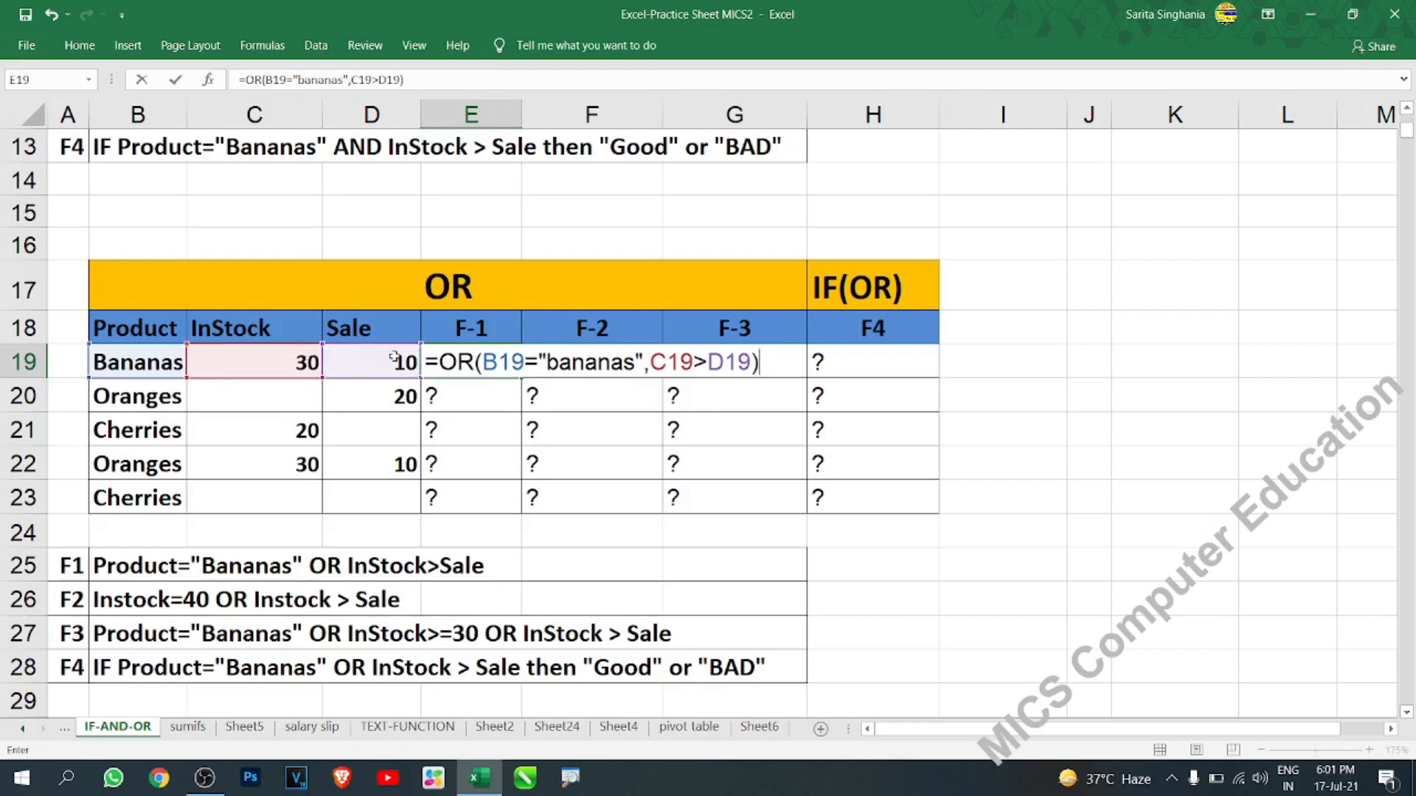
key("Return")
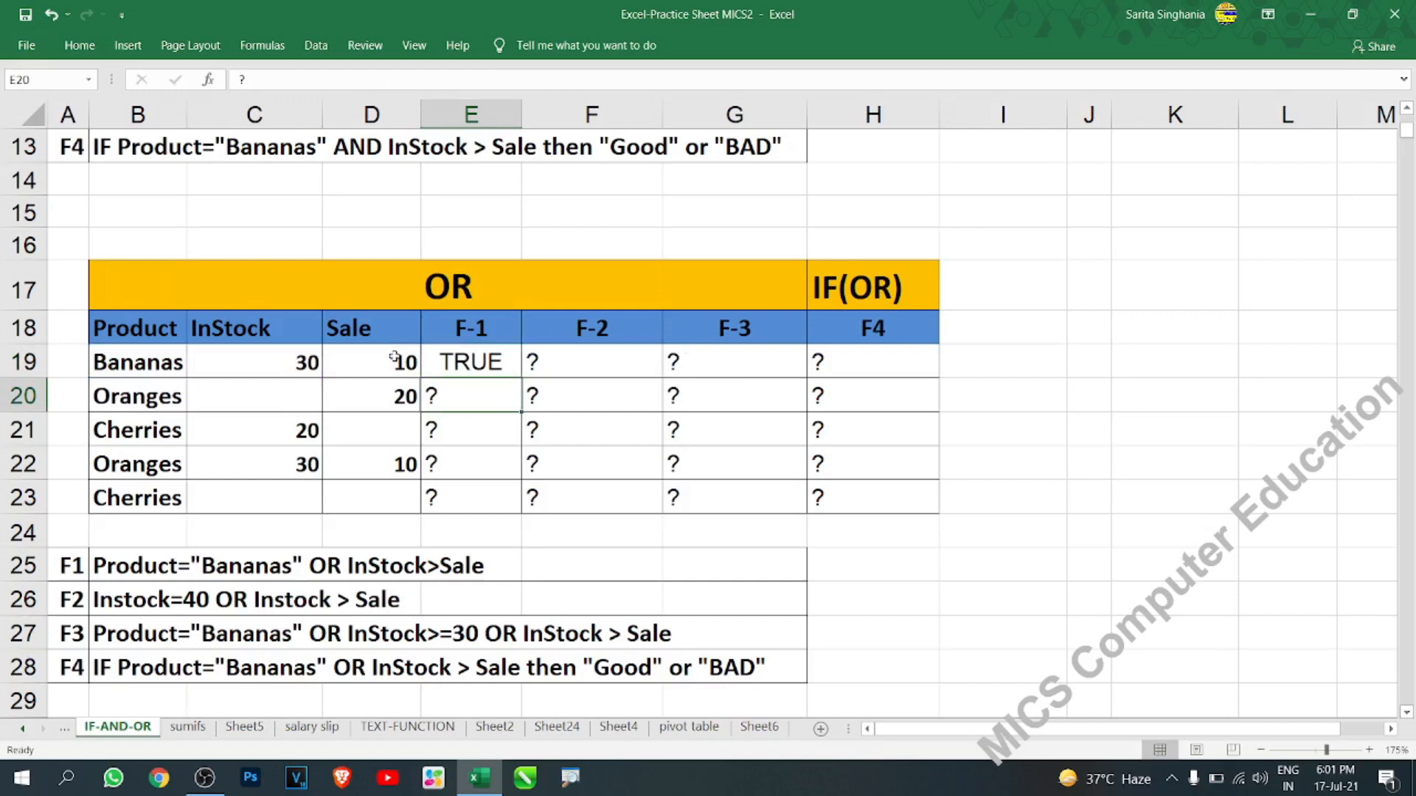
left_click(491, 366)
left_click_drag(520, 377, 516, 508)
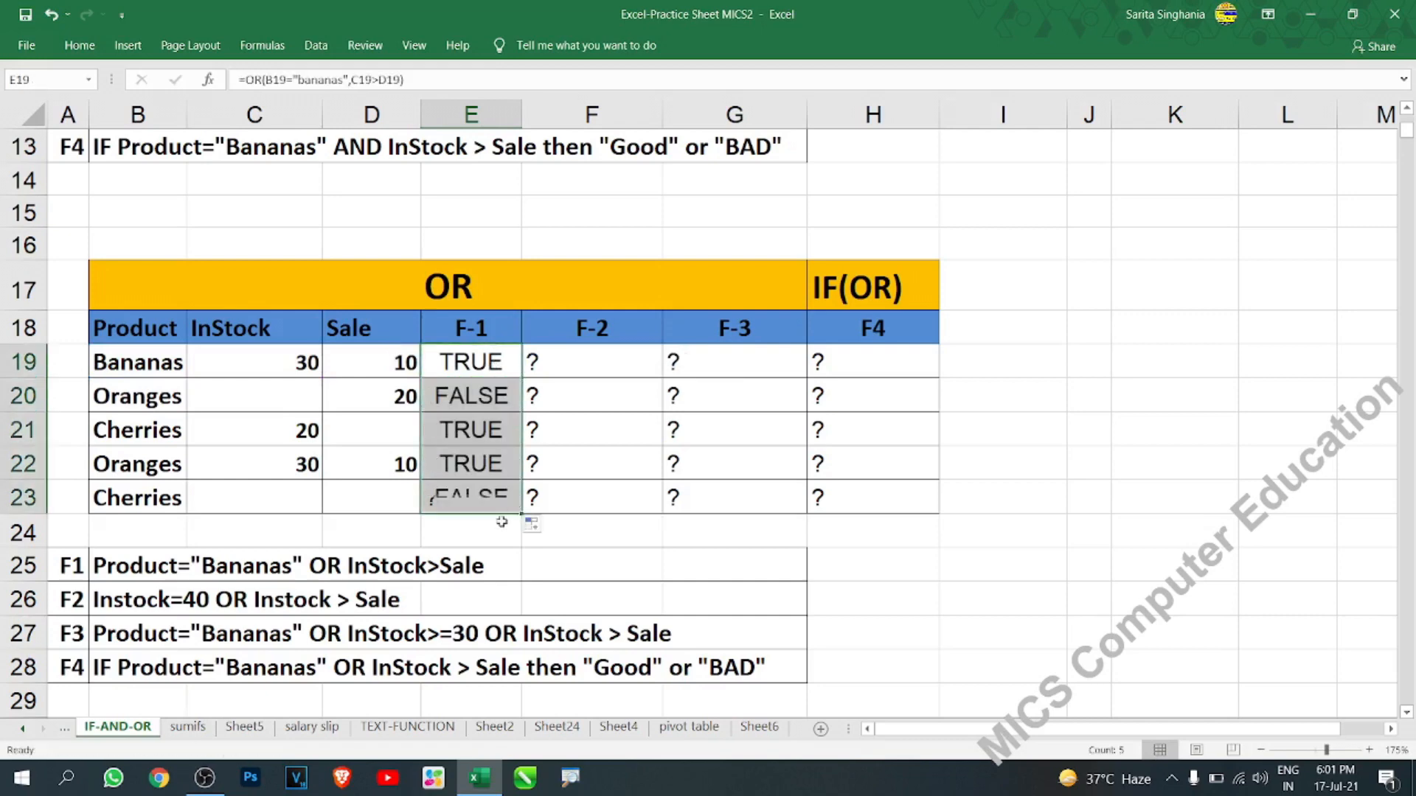
Step: Examine the copied F-1 formulas and compare the Product, InStock and Sale values in rows 21 and 22 with their results
left_click(472, 428)
left_click(473, 469)
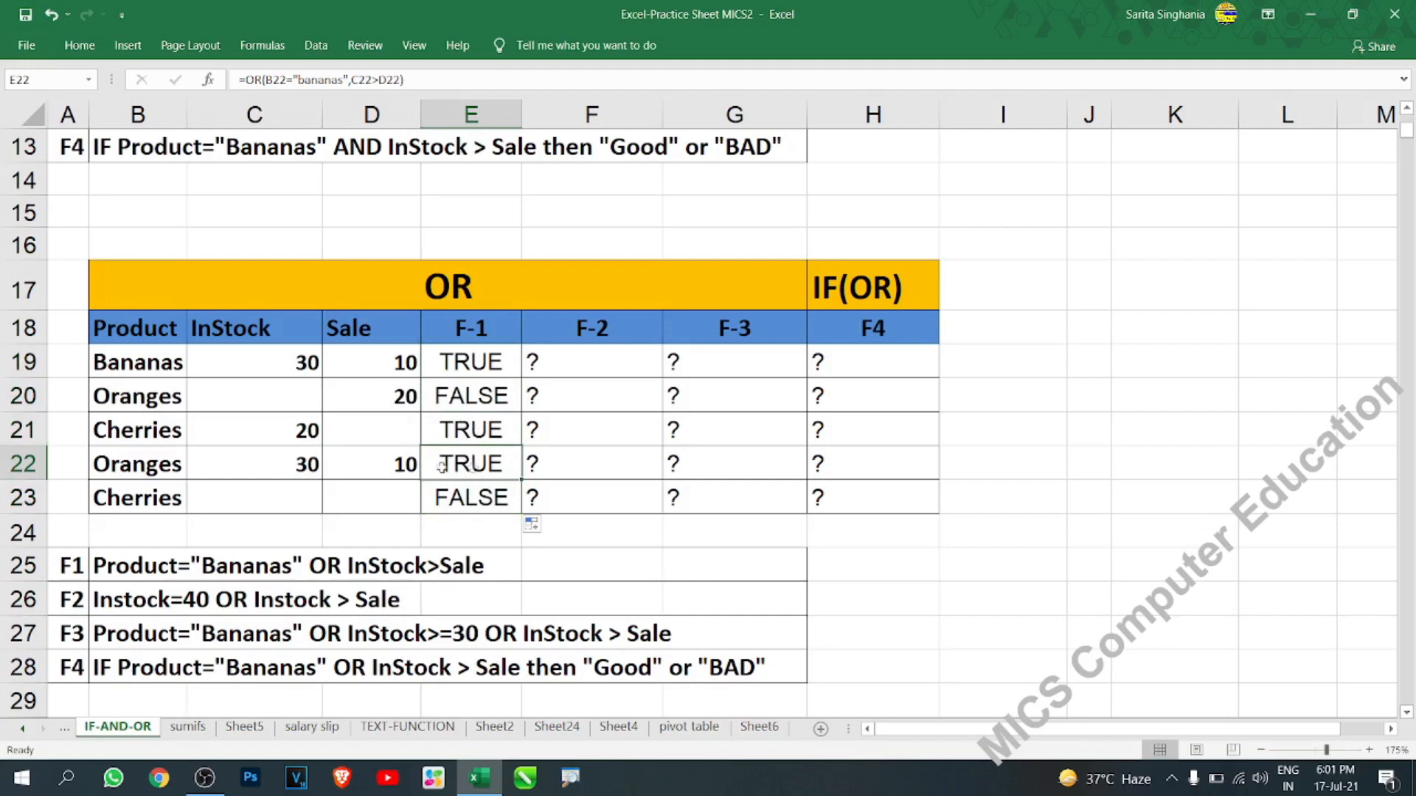
left_click(144, 433)
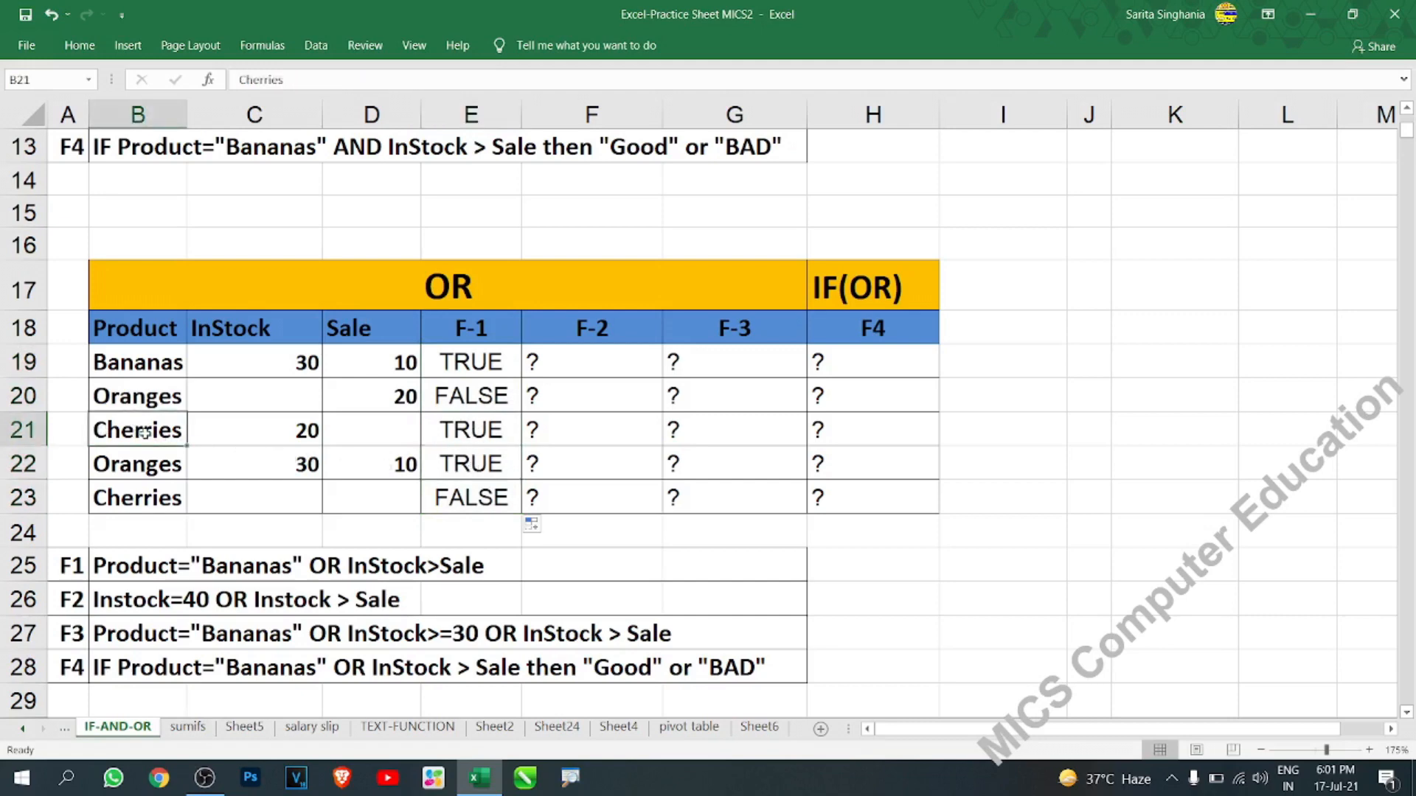
left_click(290, 429)
left_click(347, 427)
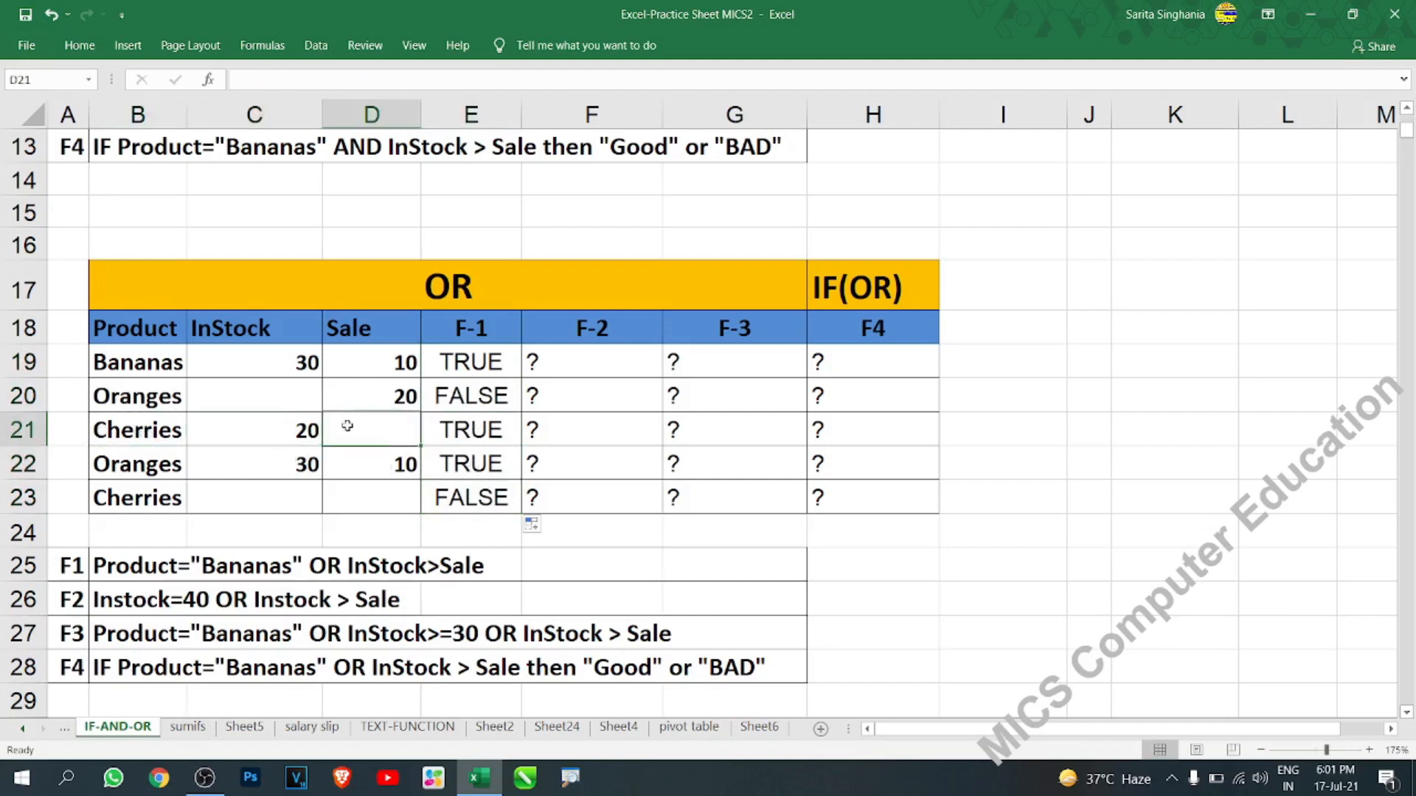
left_click(309, 429)
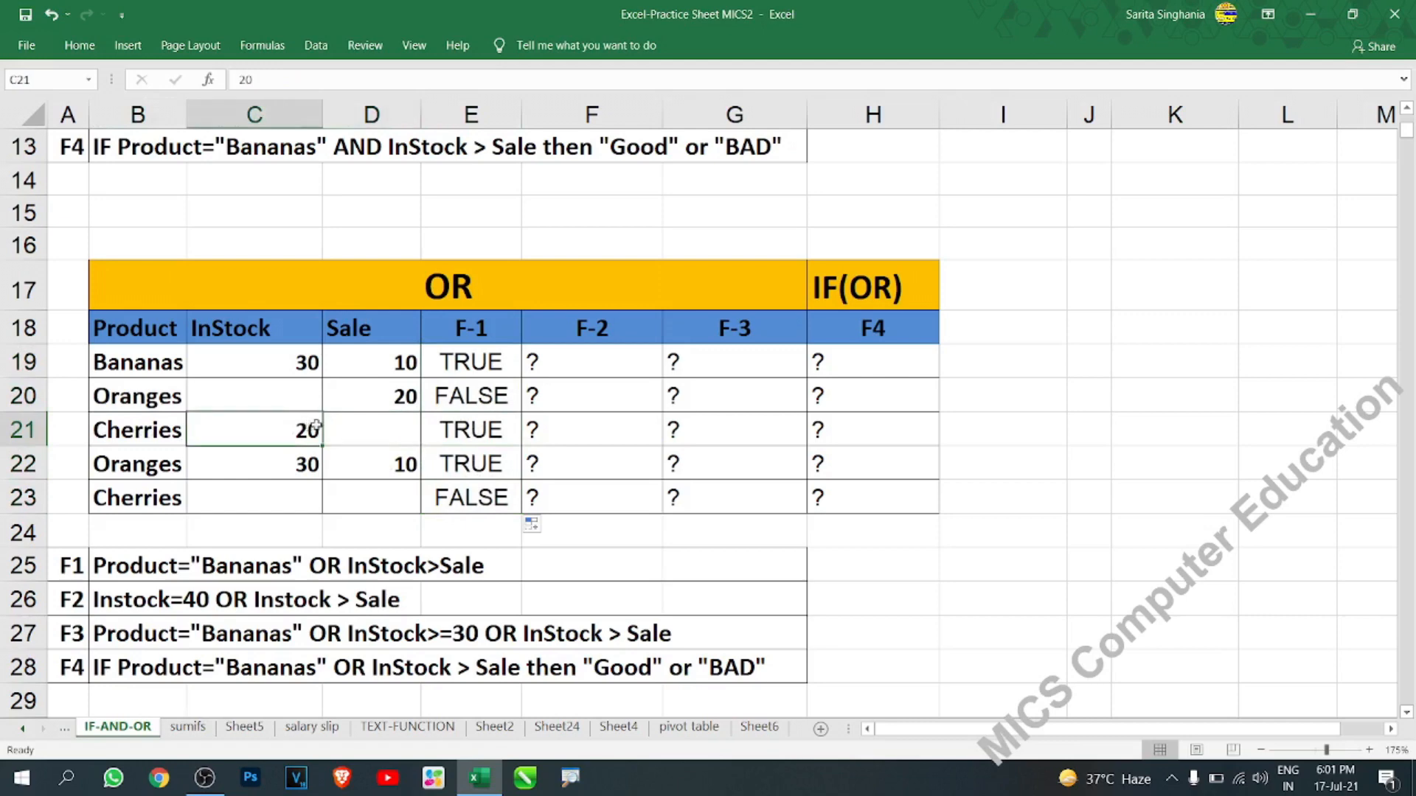
left_click(380, 431)
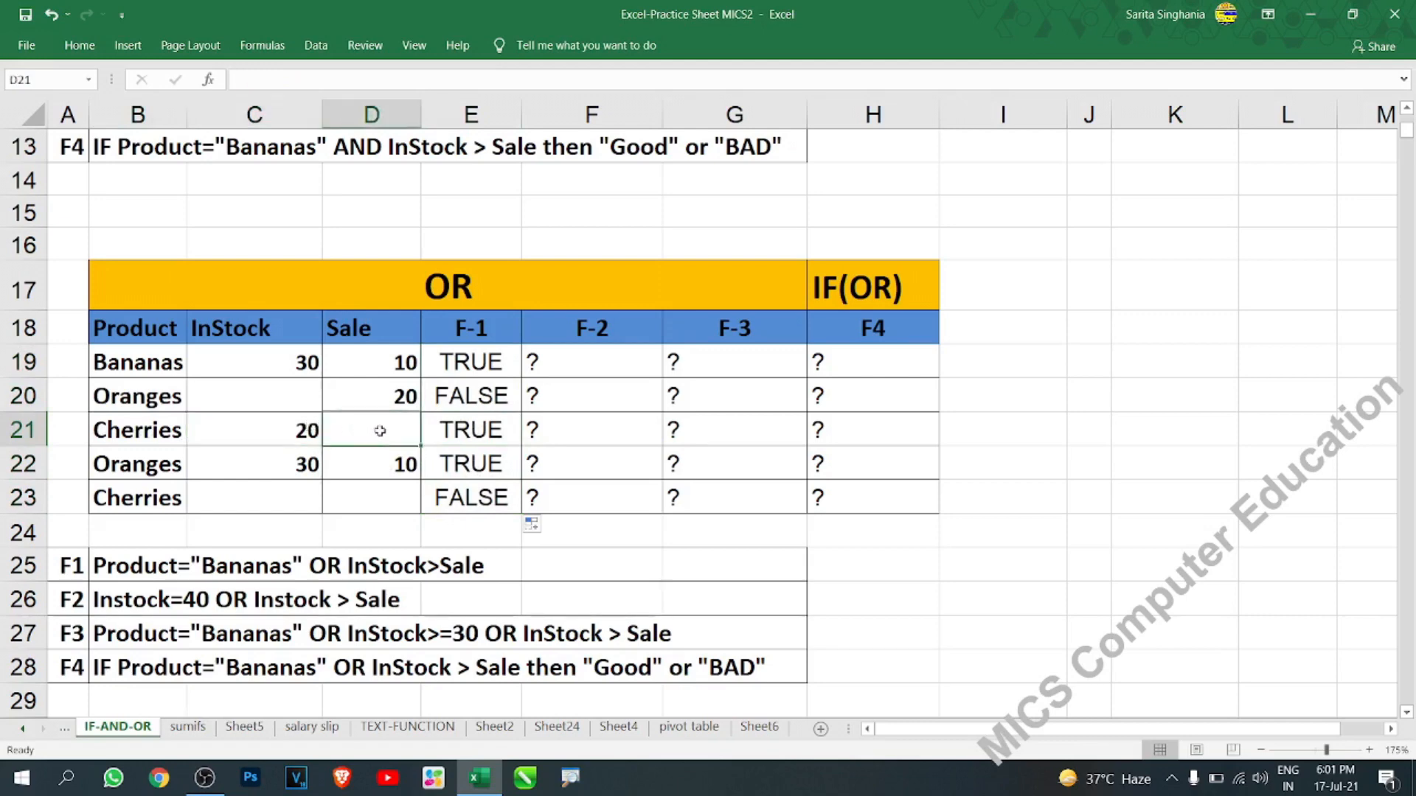
left_click(292, 432)
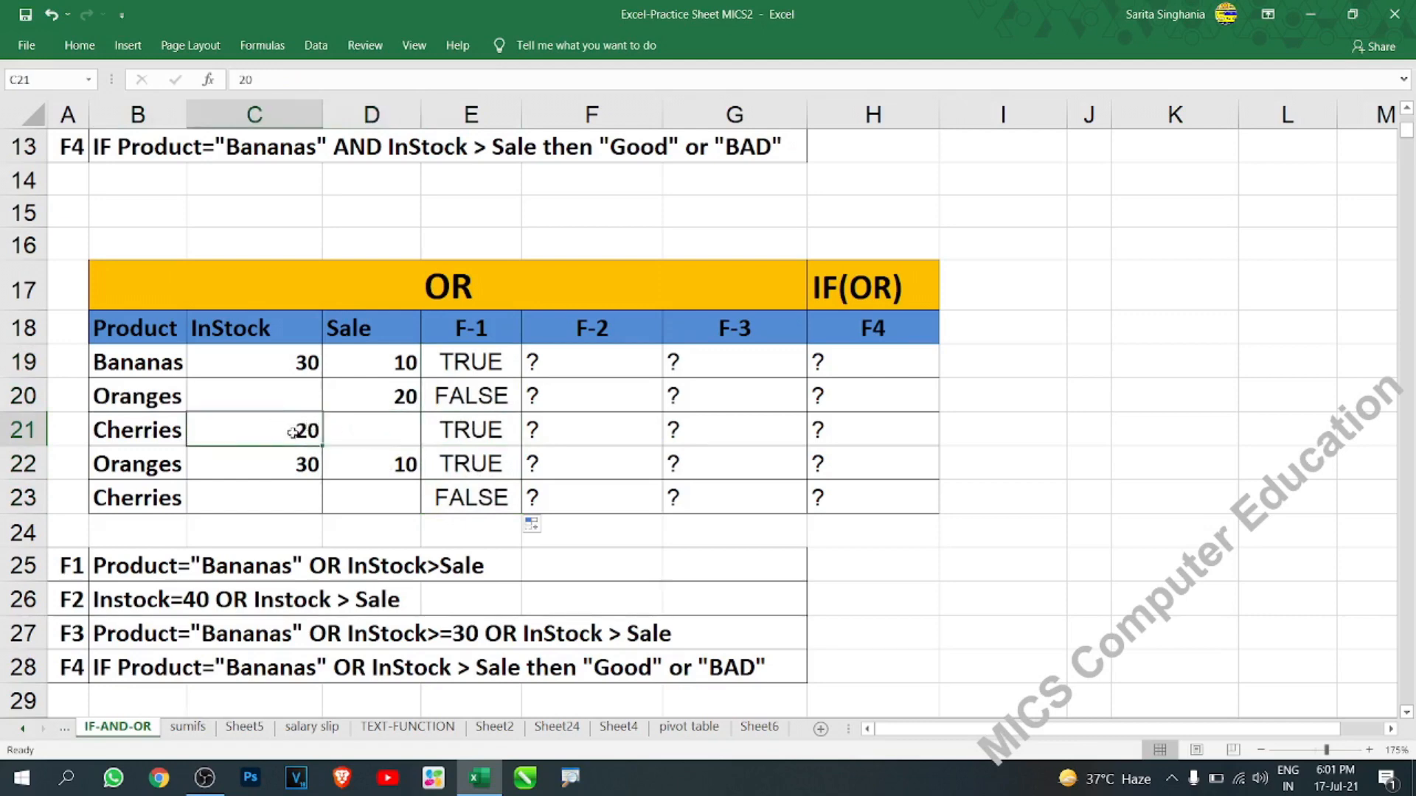
left_click(354, 457)
left_click(293, 463)
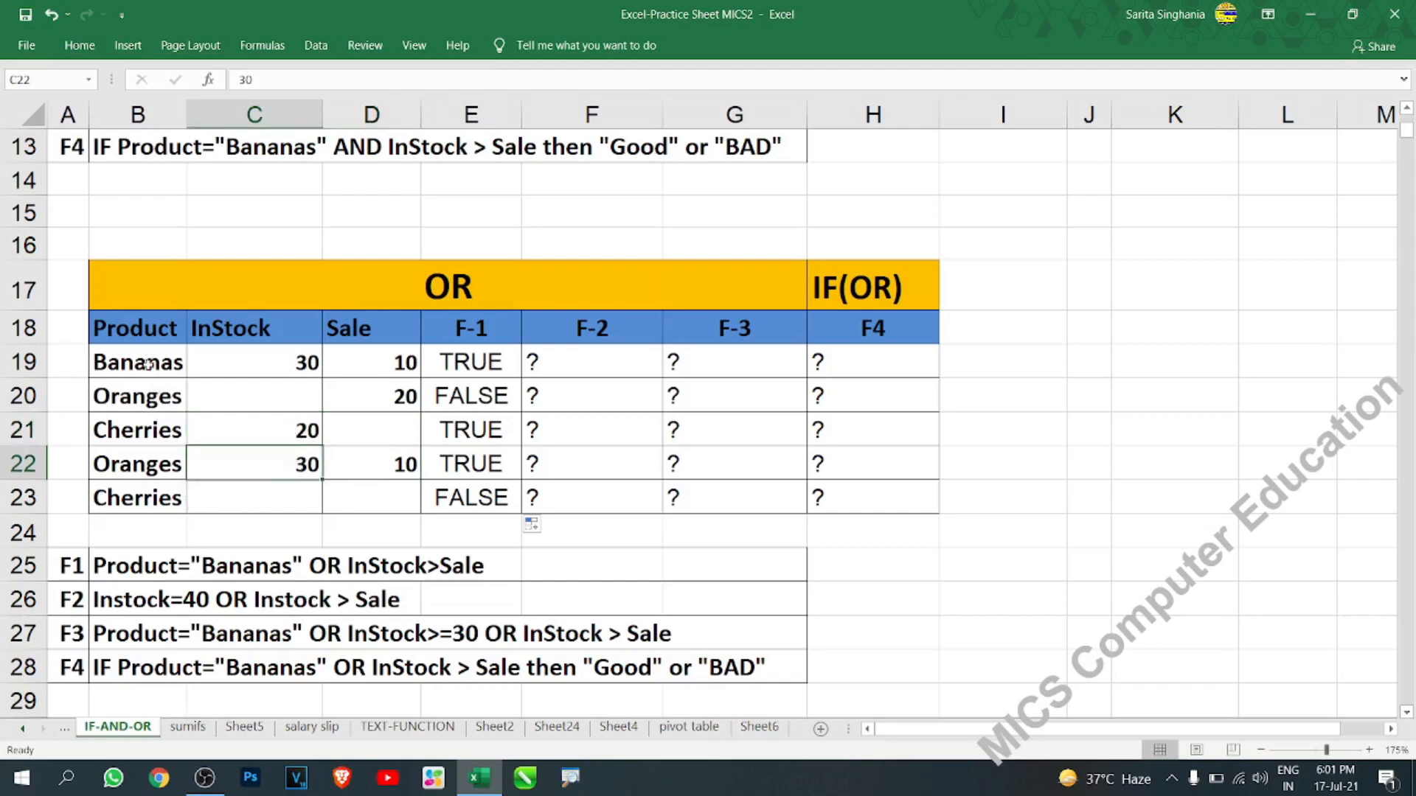
left_click(474, 365)
left_click(469, 438)
left_click(478, 463)
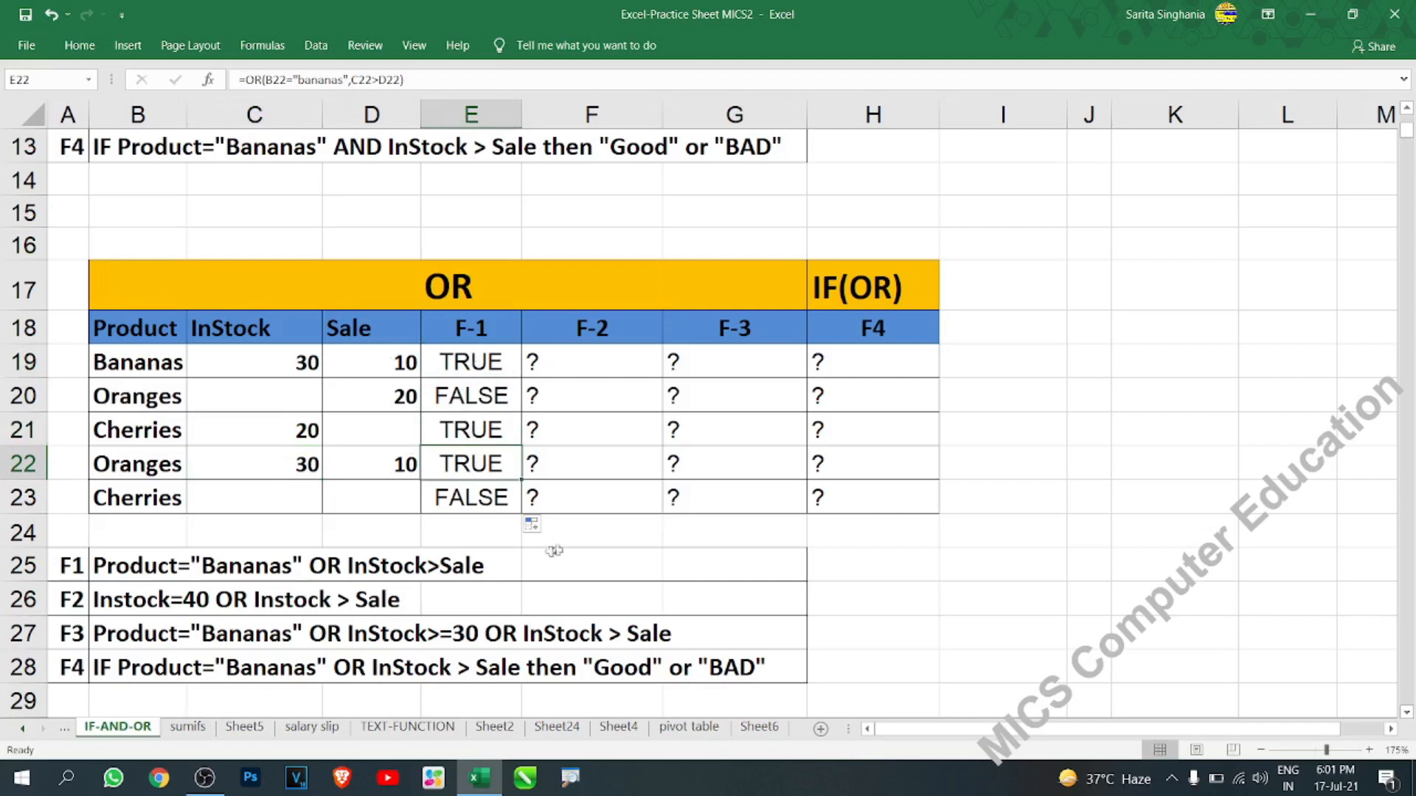
Step: Enter =OR(C19=40,C19>D19) in cell F19 of the F-2 column and fill it down to F23
left_click(615, 366)
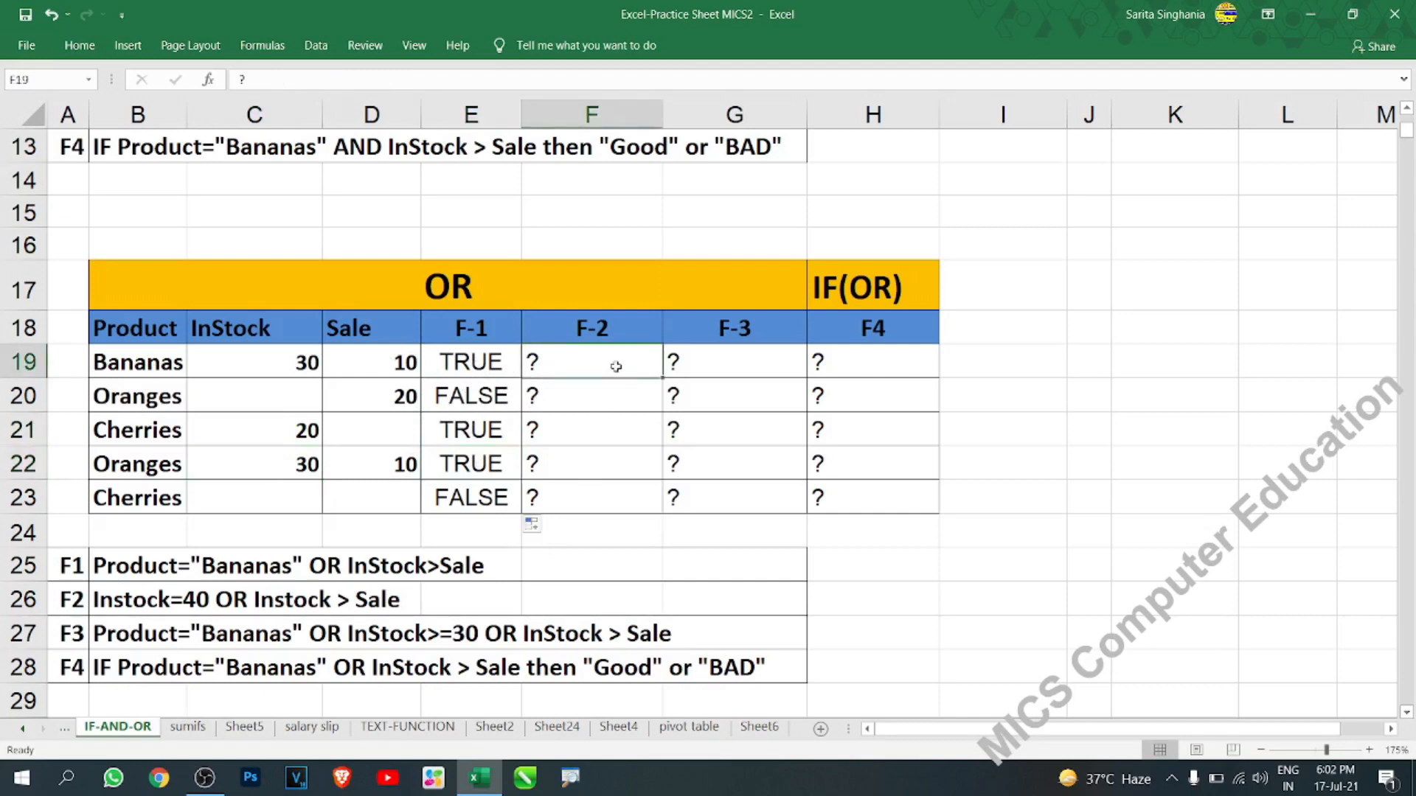
type("=or")
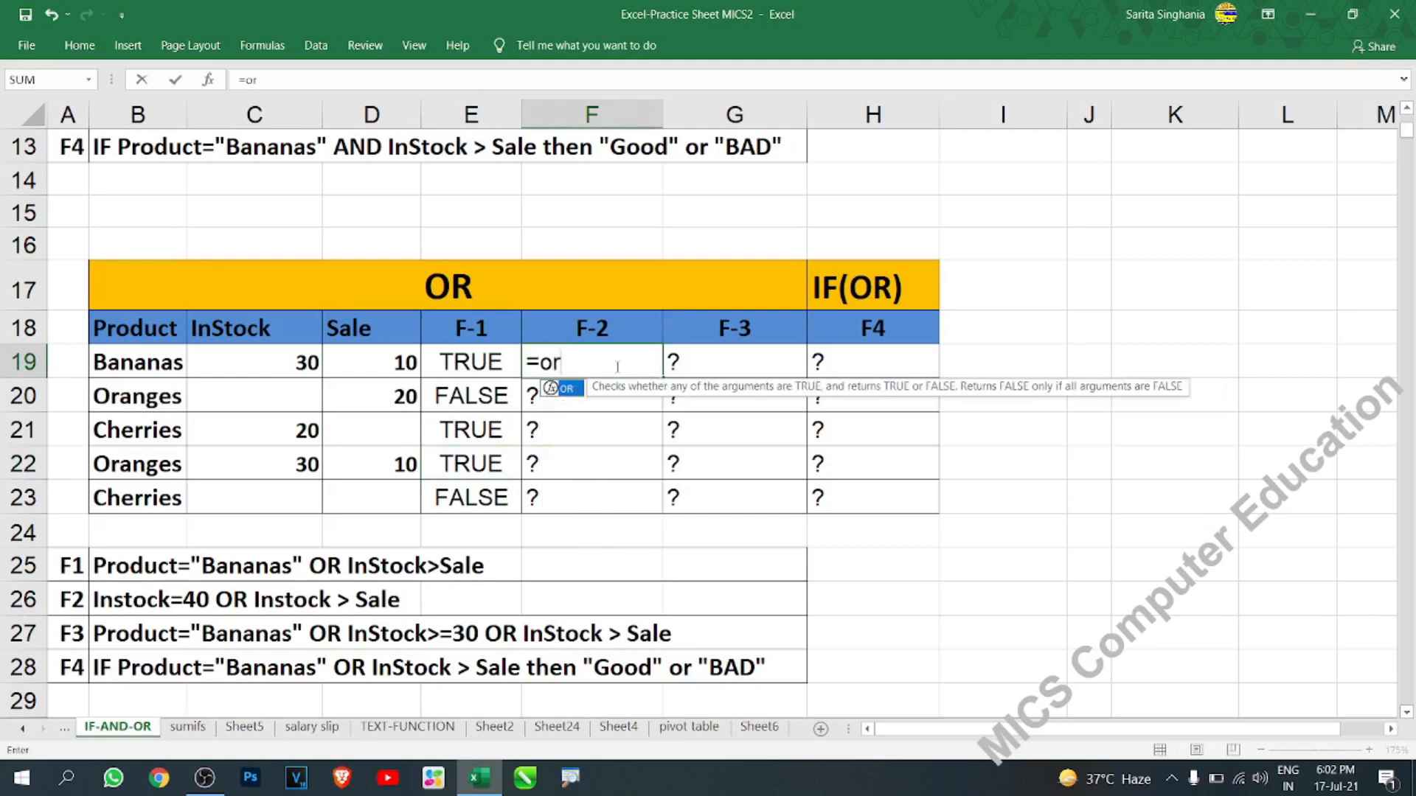
key("Tab")
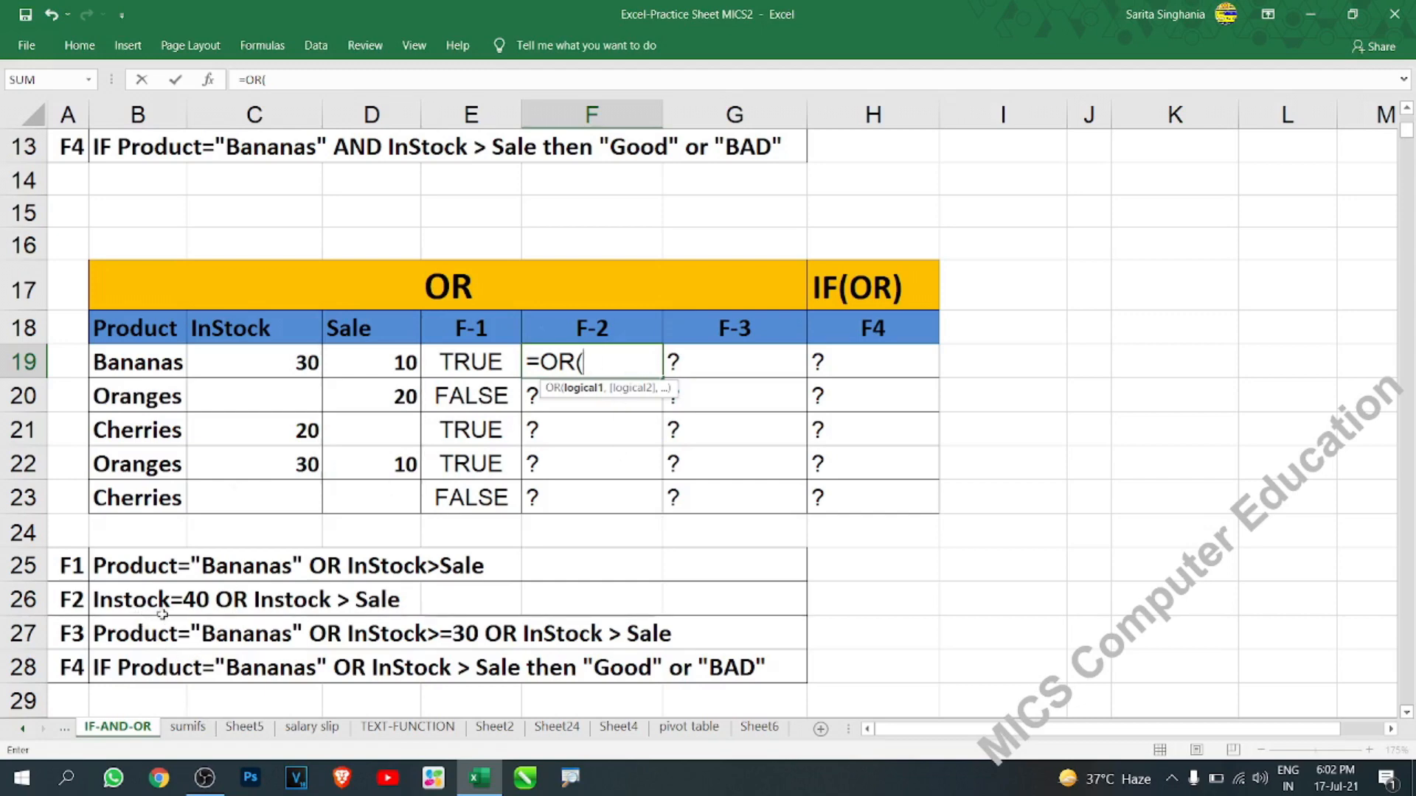
left_click(263, 362)
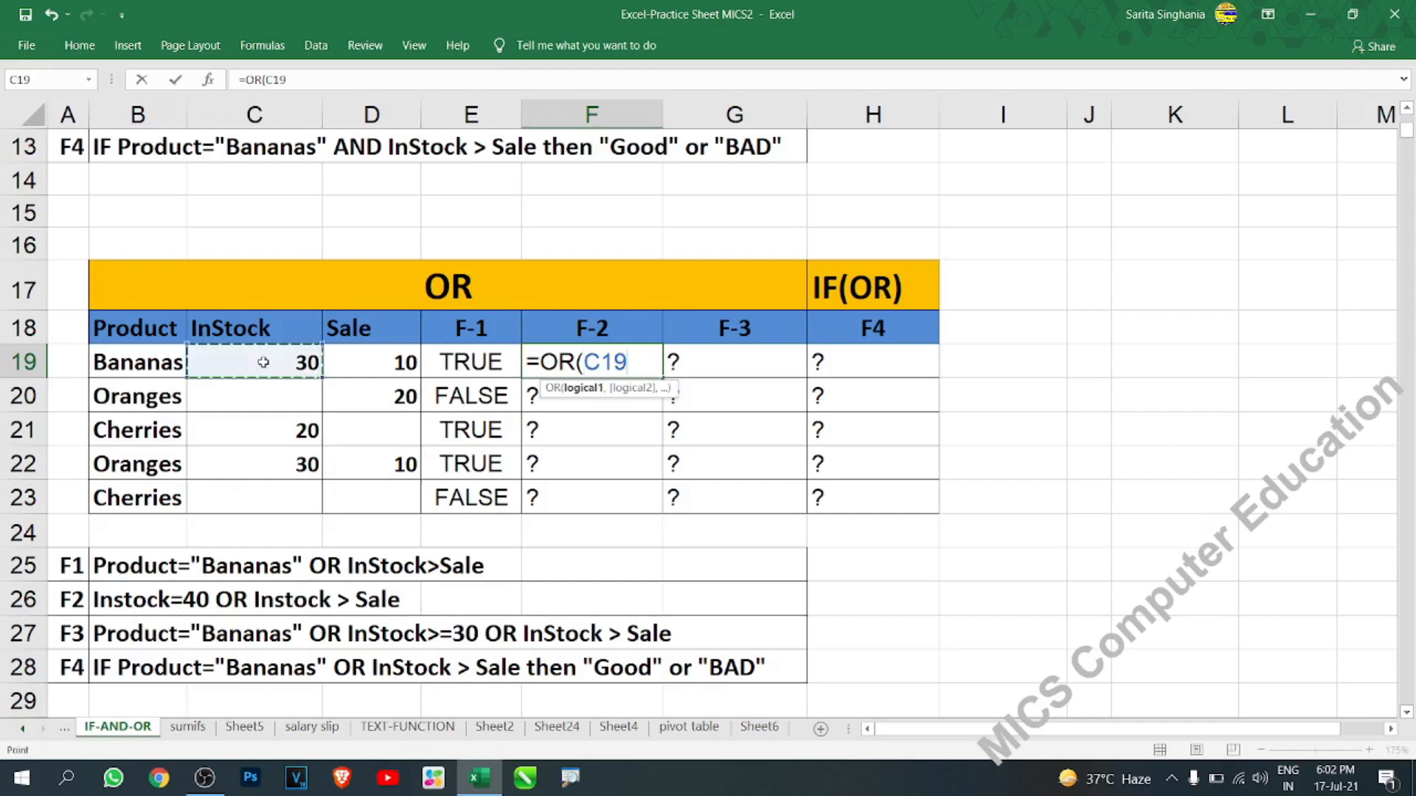
type("=40")
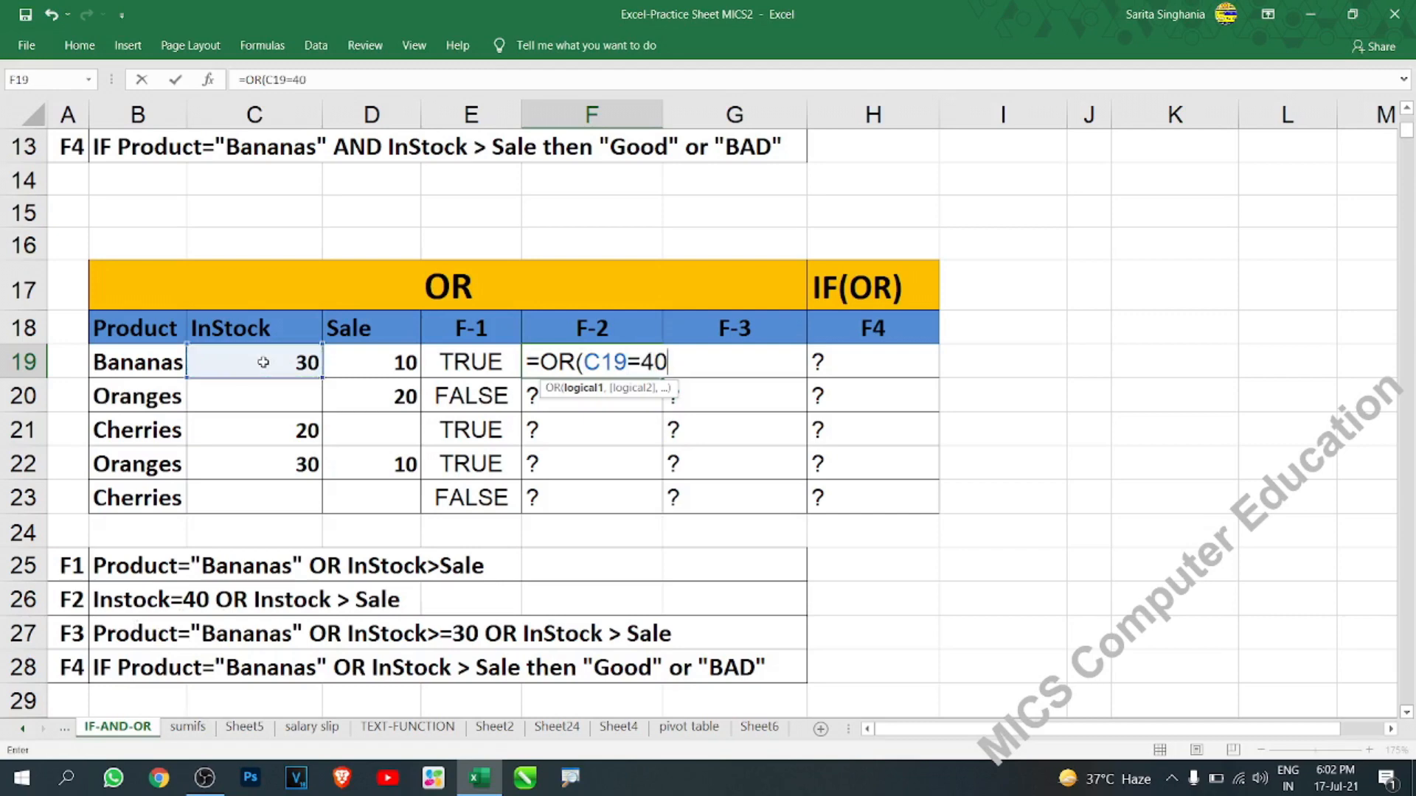
type(",")
left_click(250, 365)
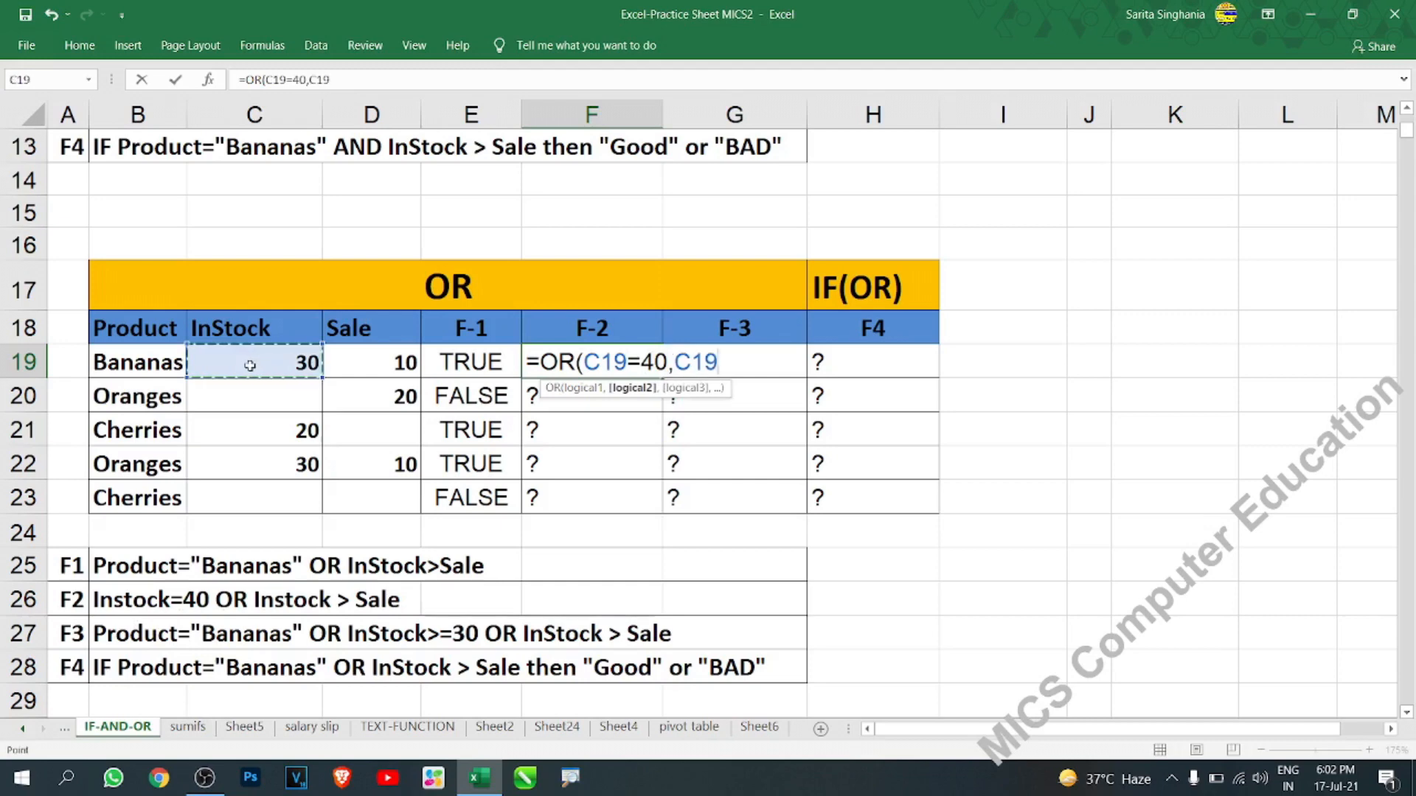
type(">")
left_click(363, 361)
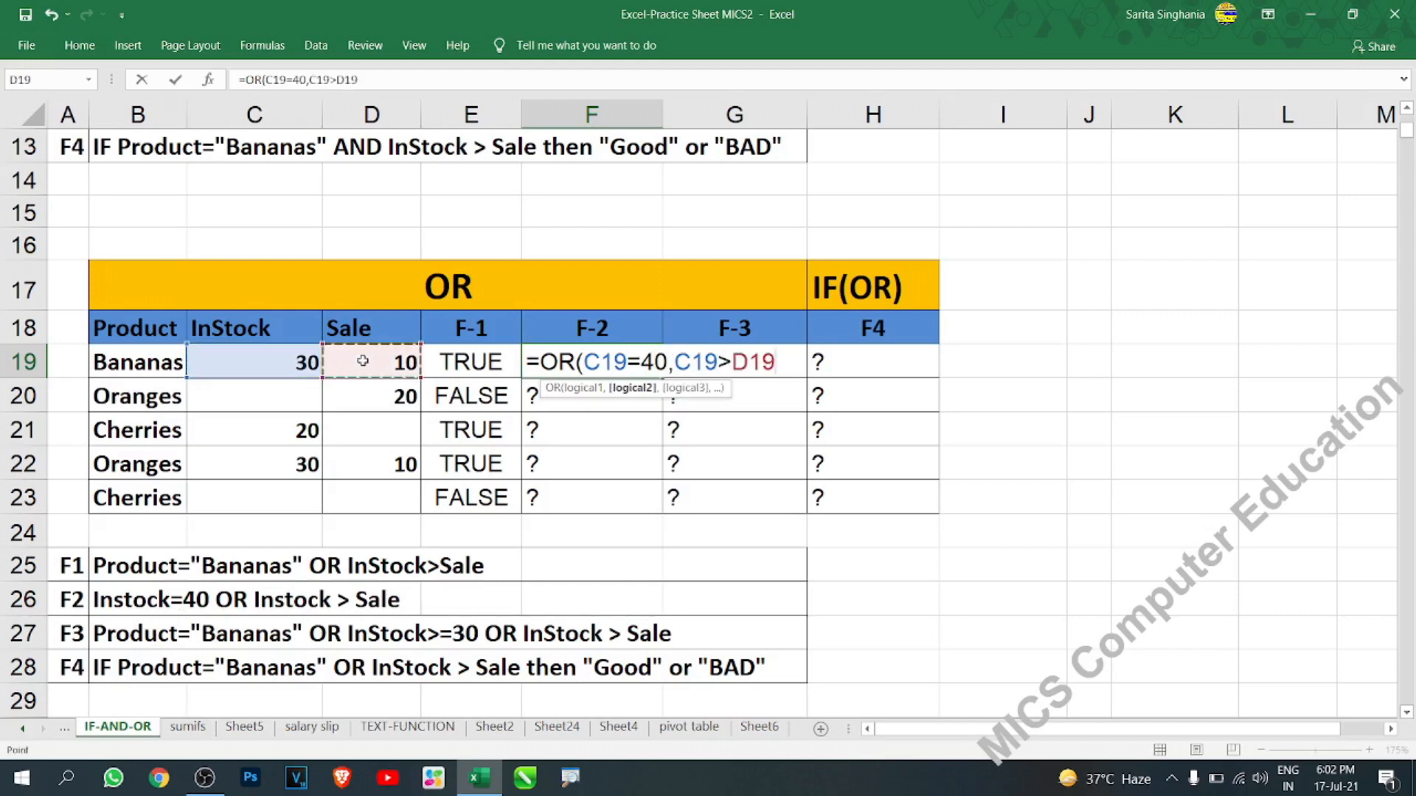
type(")")
key("Return")
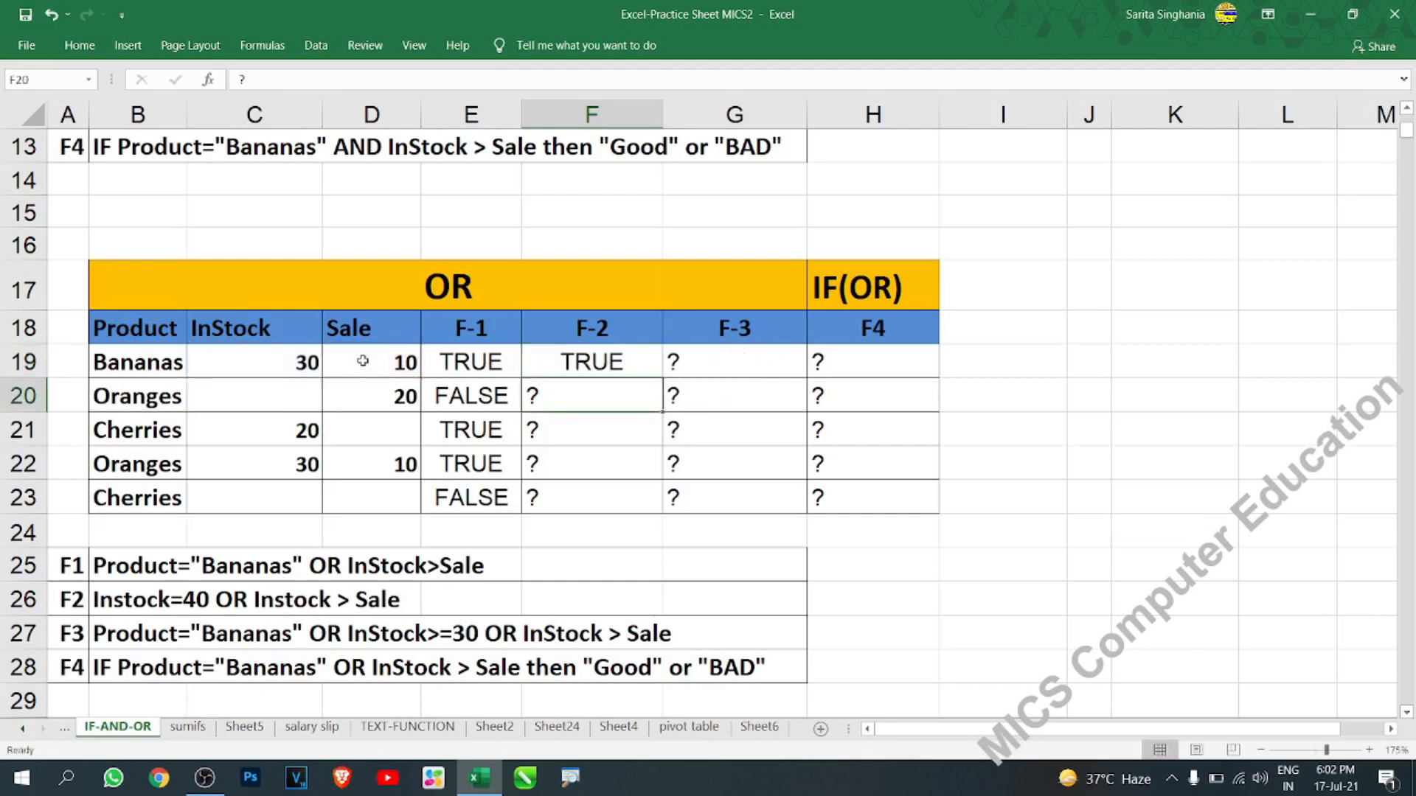
left_click(636, 360)
left_click_drag(664, 378, 659, 498)
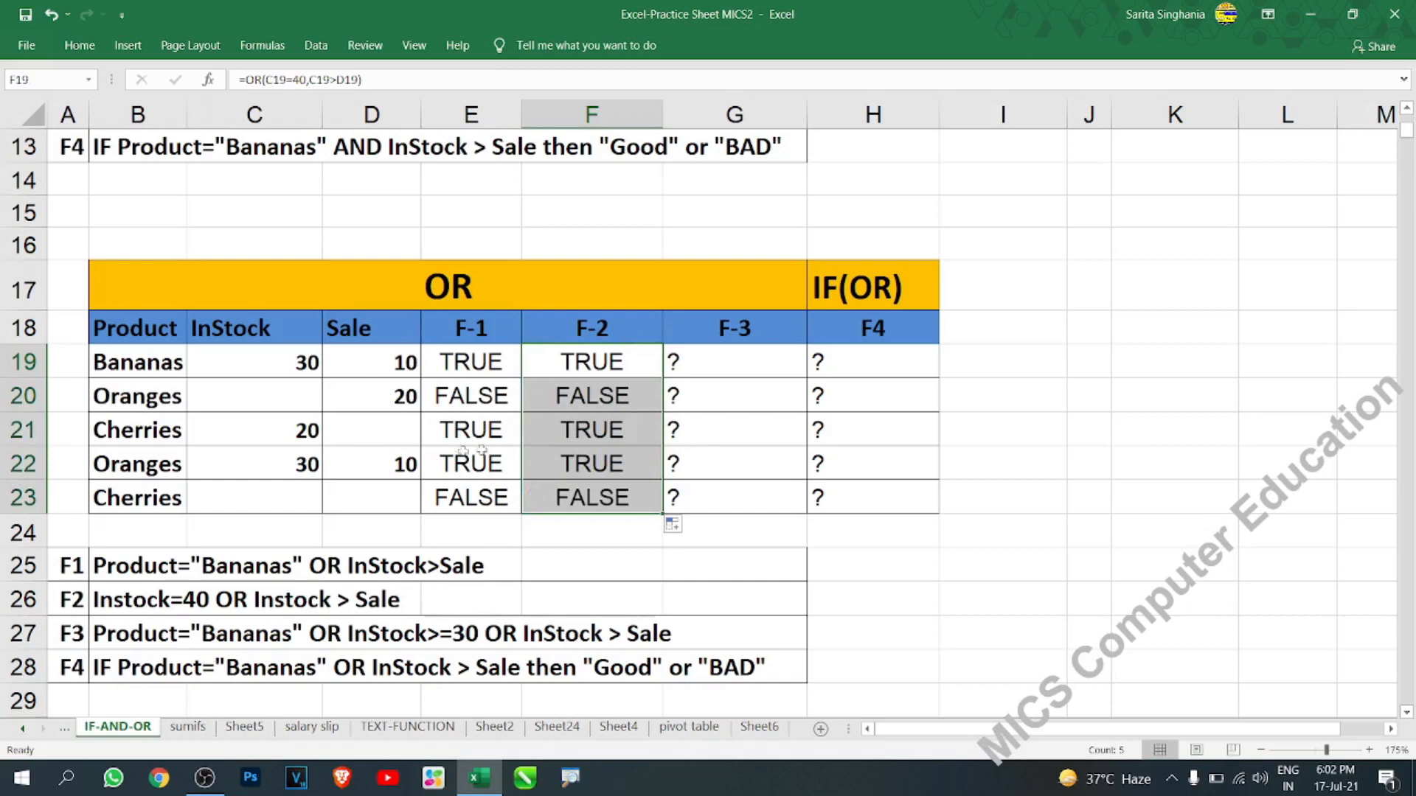
Step: Enter 40 as InStock in C23 and 50 as Sale in D23, and check the F-1 and F-2 formulas in that row
left_click(299, 501)
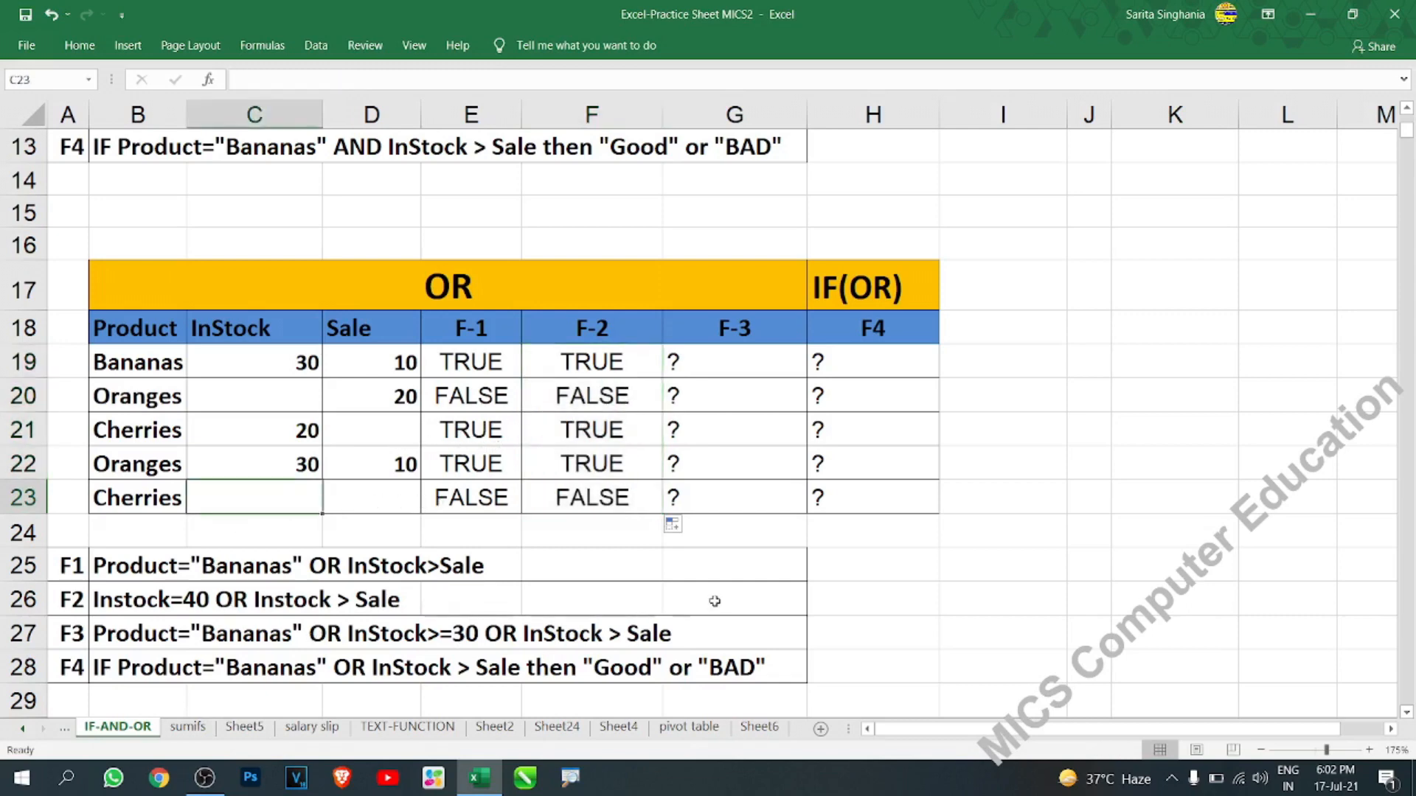
type("40")
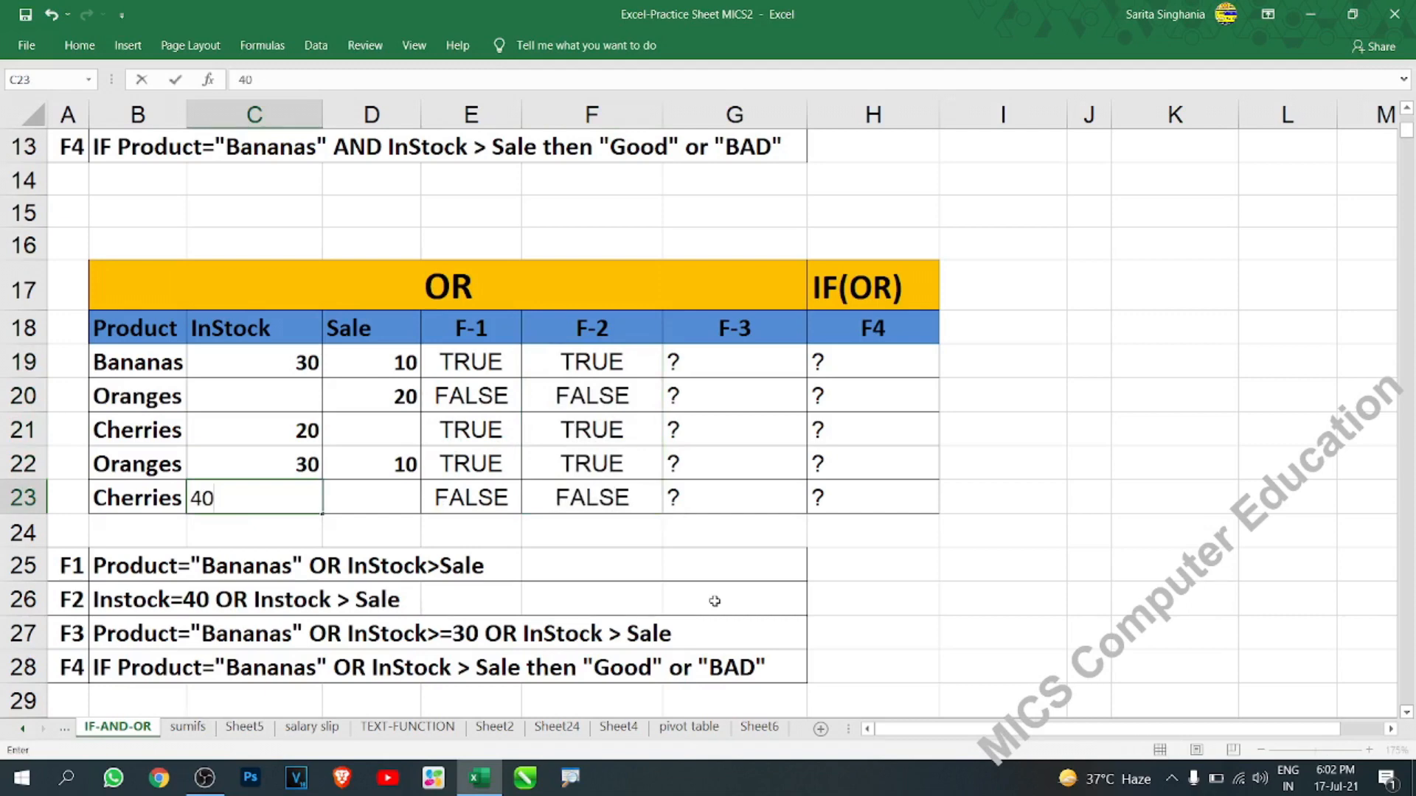
left_click(392, 504)
type("50")
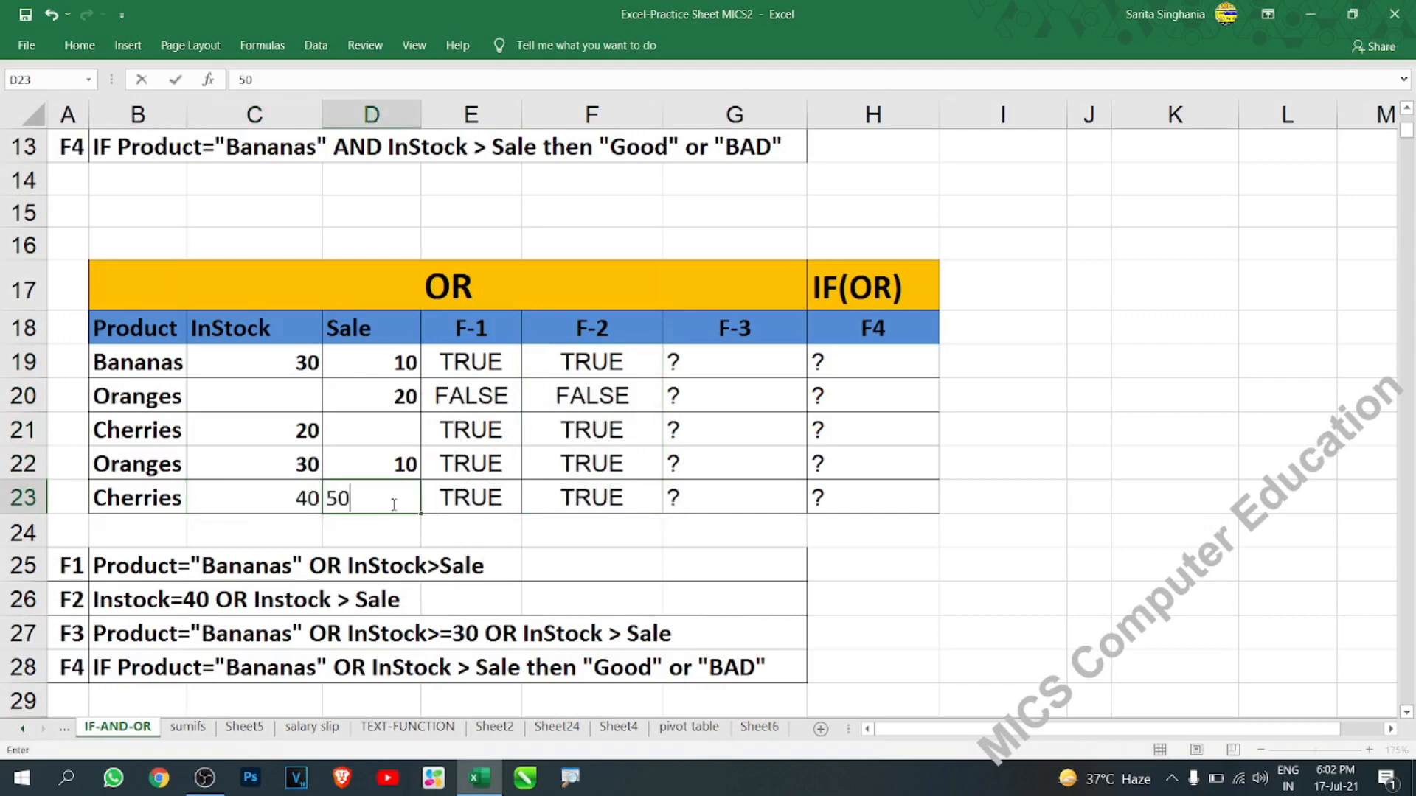
key("Return")
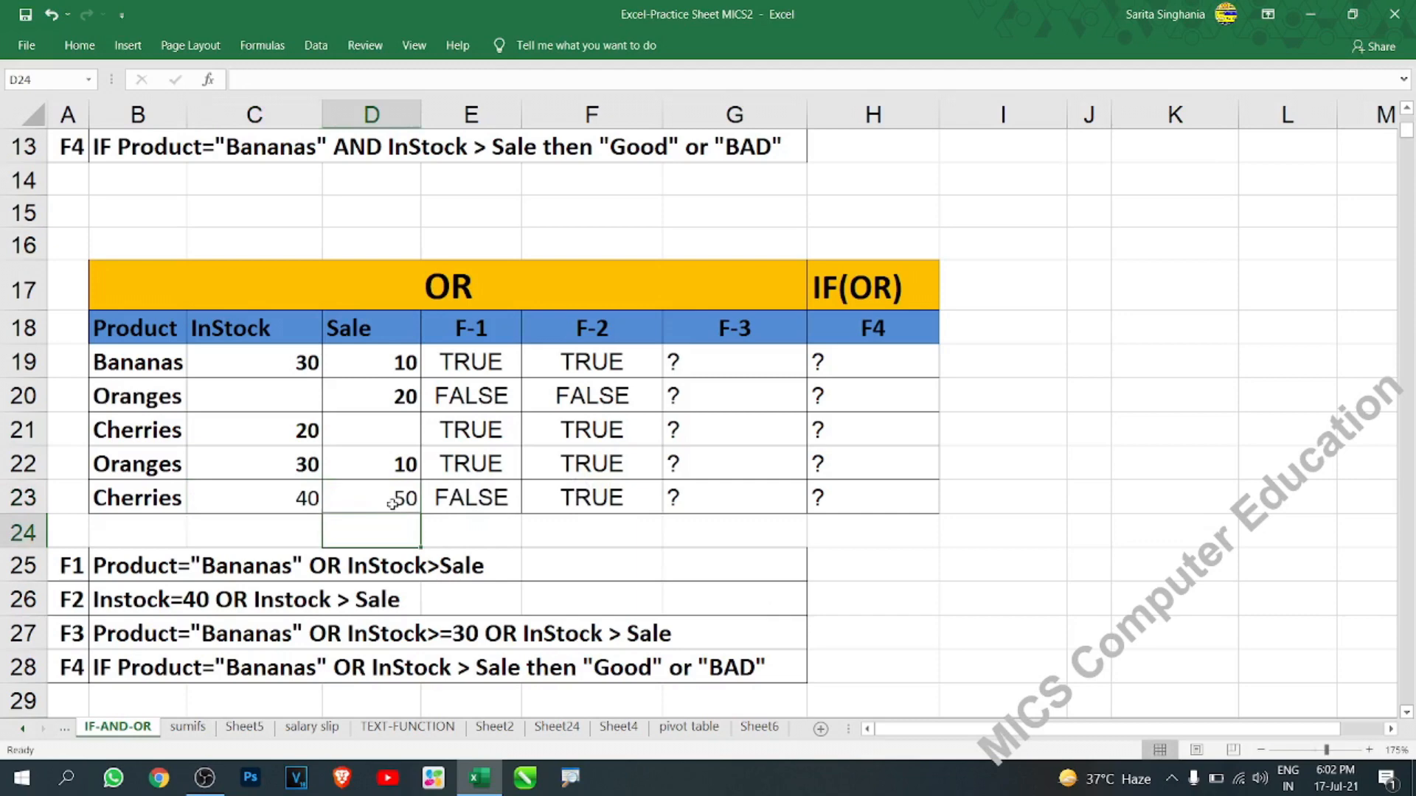
left_click(475, 499)
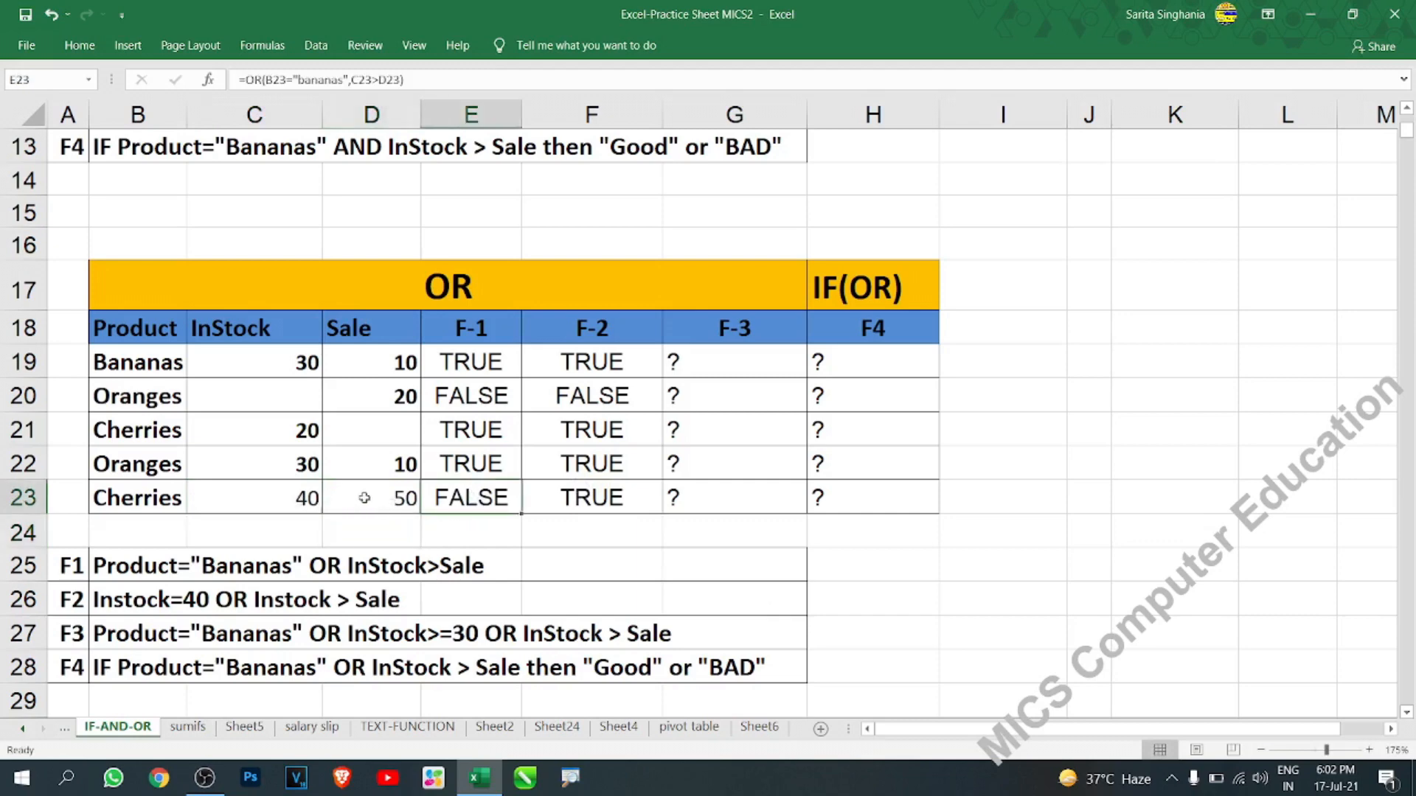
left_click(583, 501)
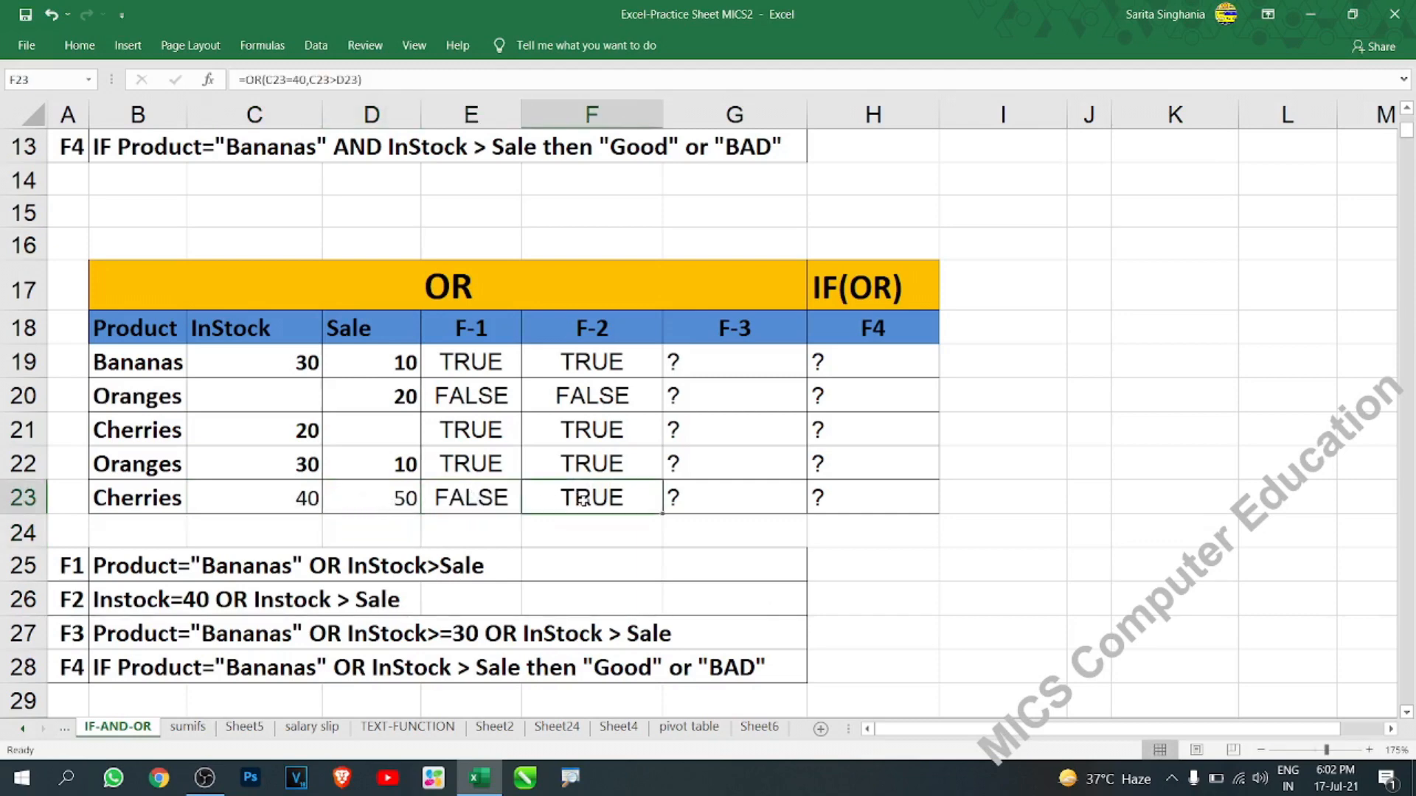
left_click(303, 502)
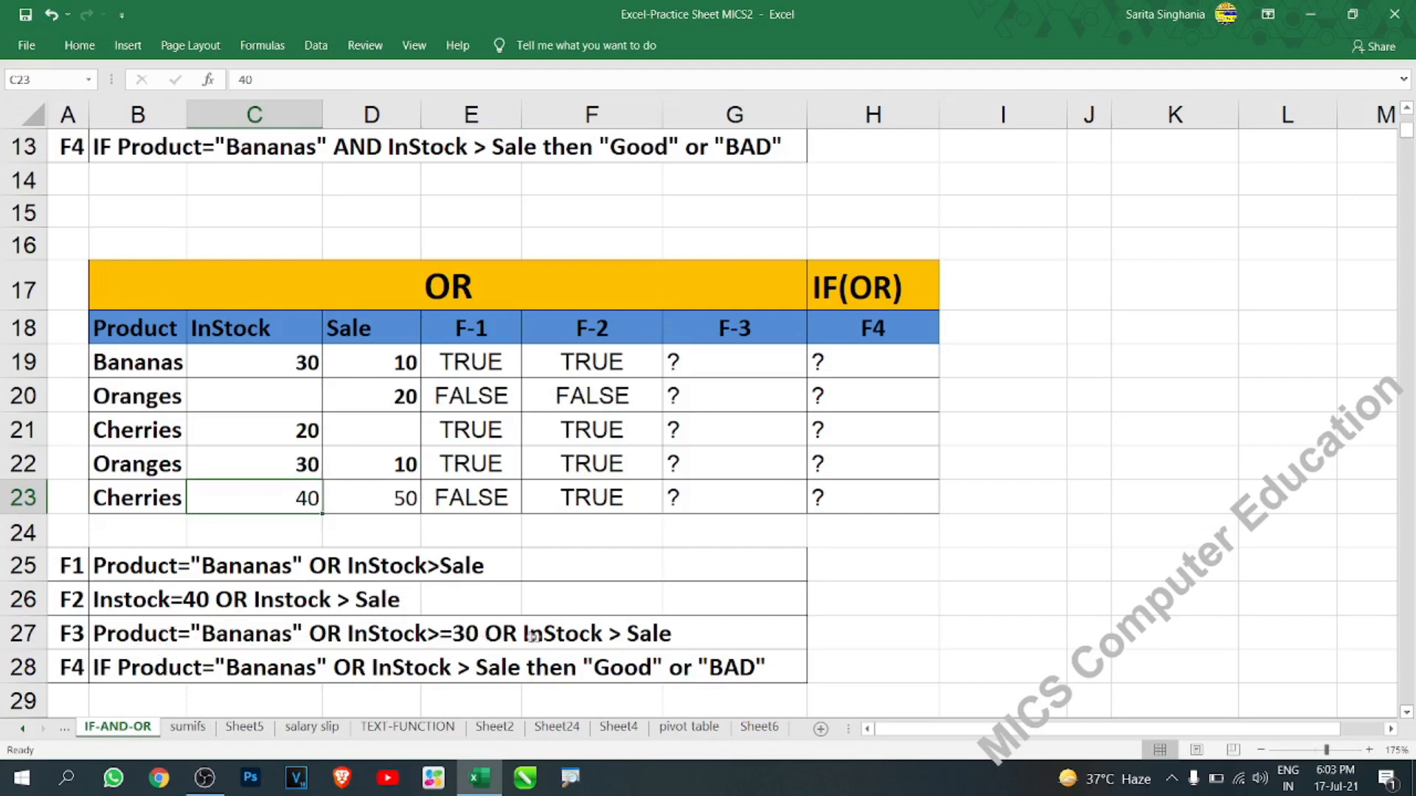
Step: Enter =OR(B19="bananas",C19>=30,C19>D19) in cell G19 of the OR table's F-3 column
left_click(736, 356)
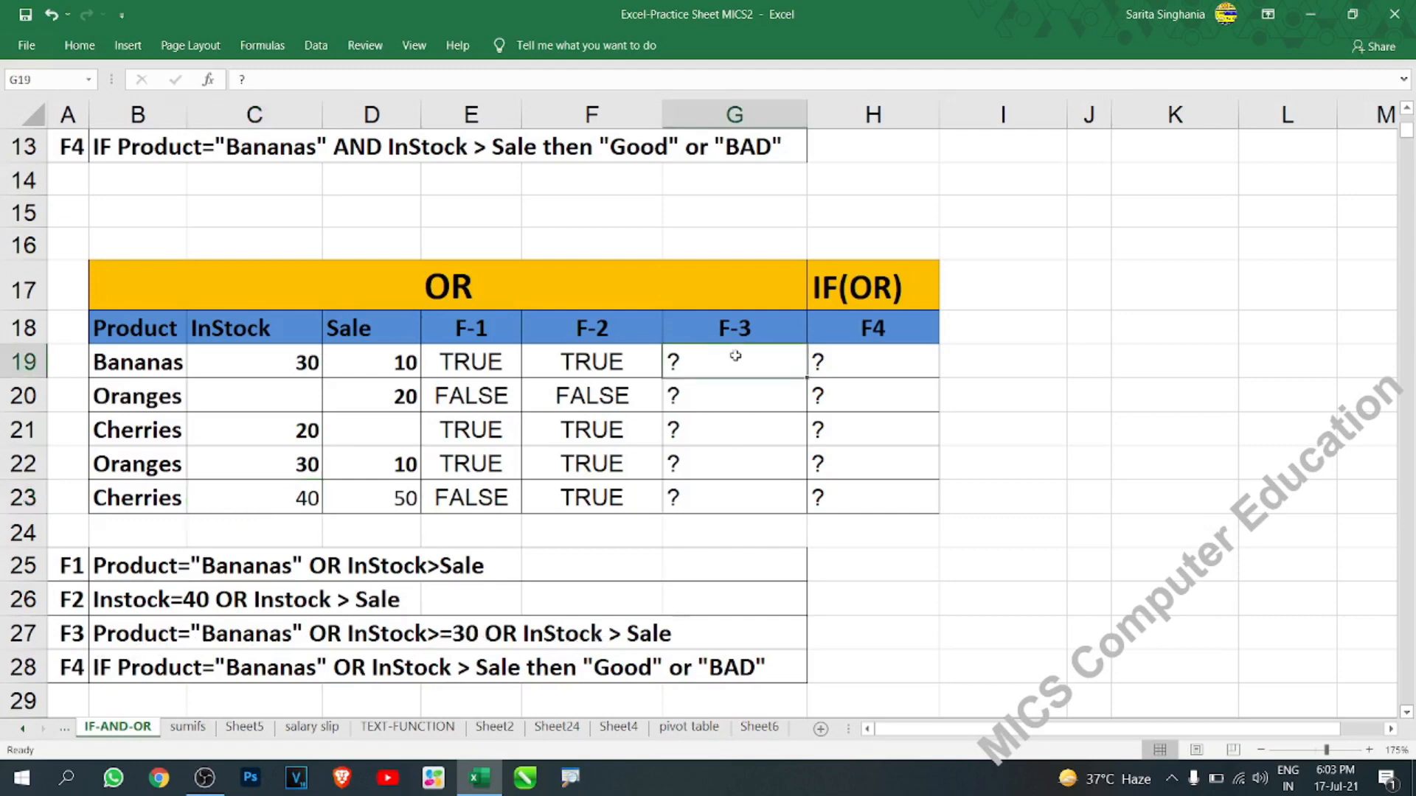
type("=or")
key("Tab")
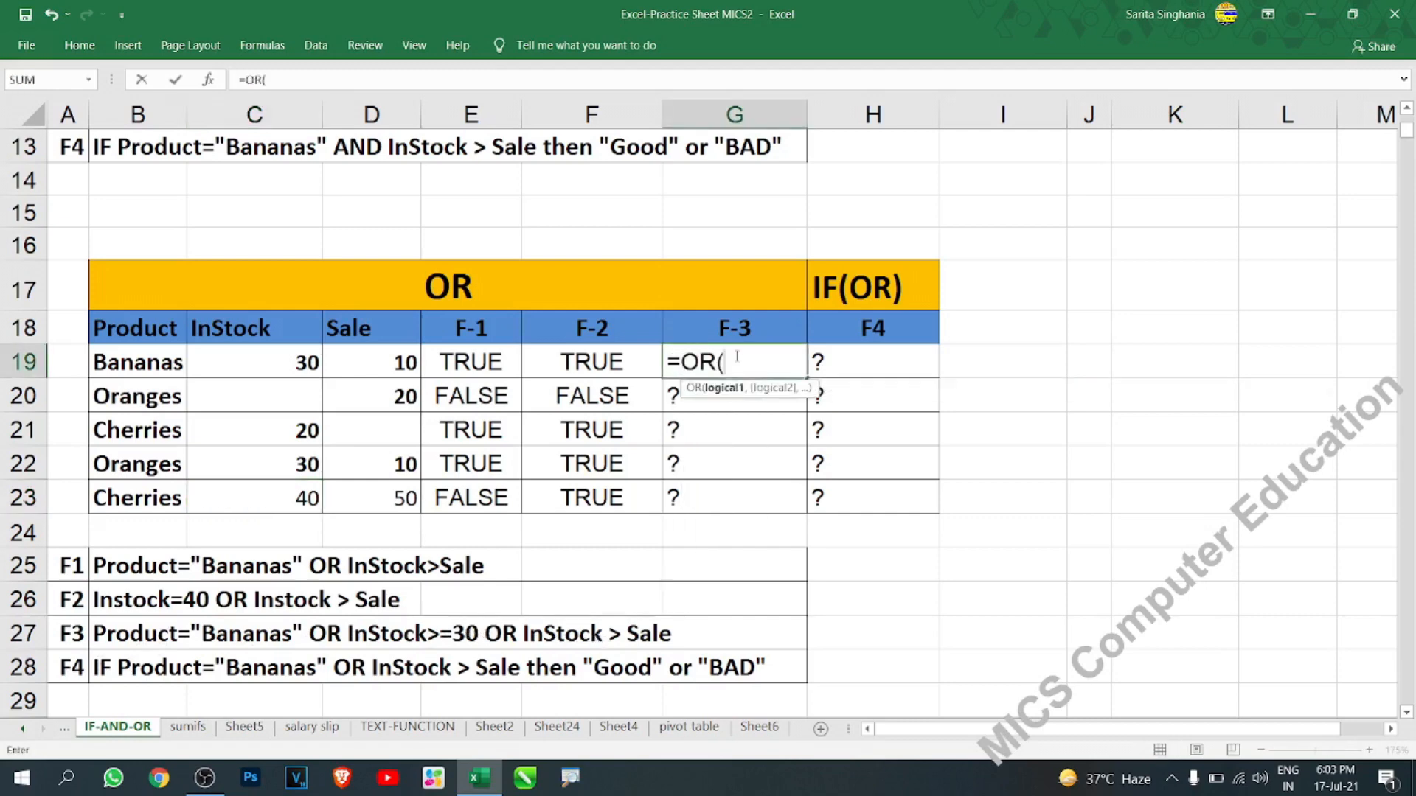
left_click(156, 359)
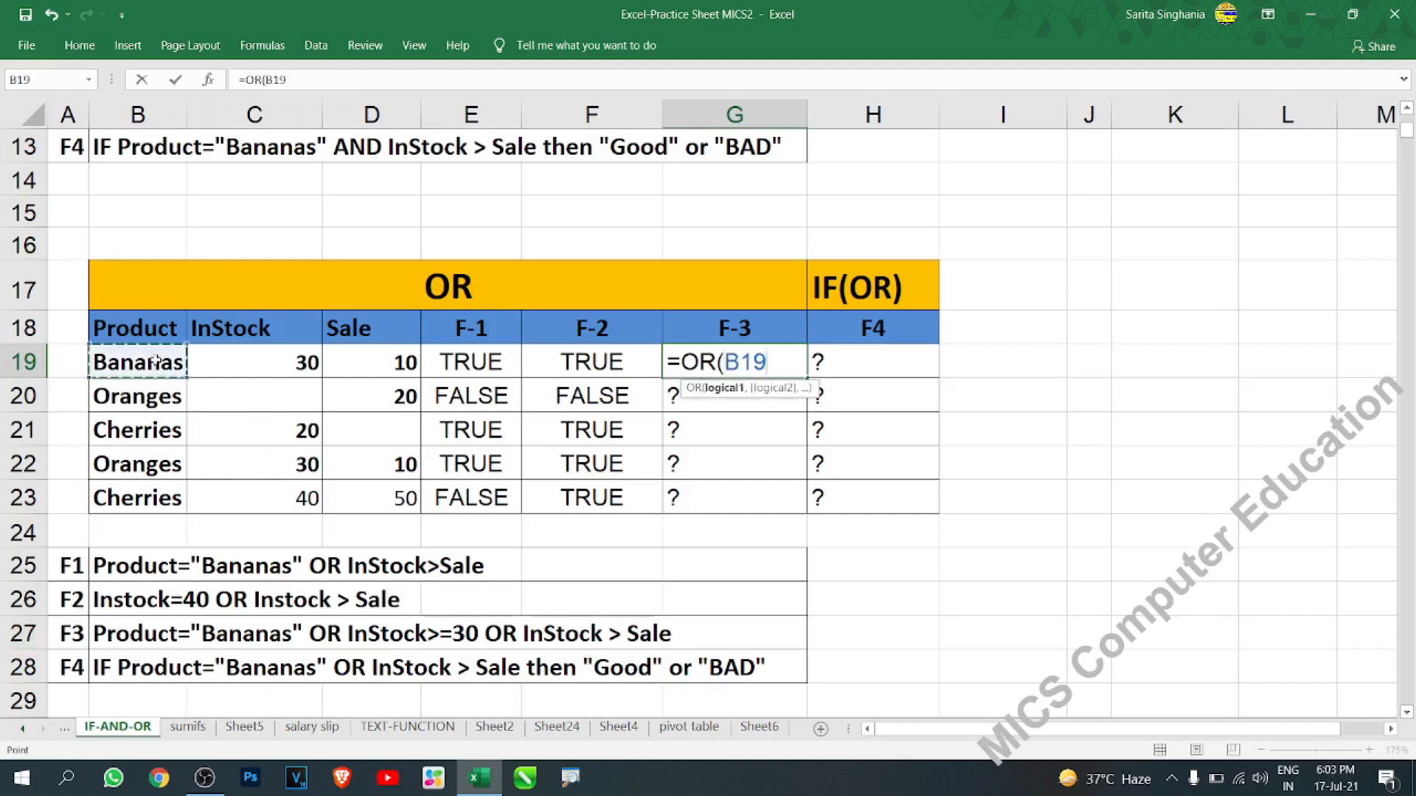
type("=\"bananas\",")
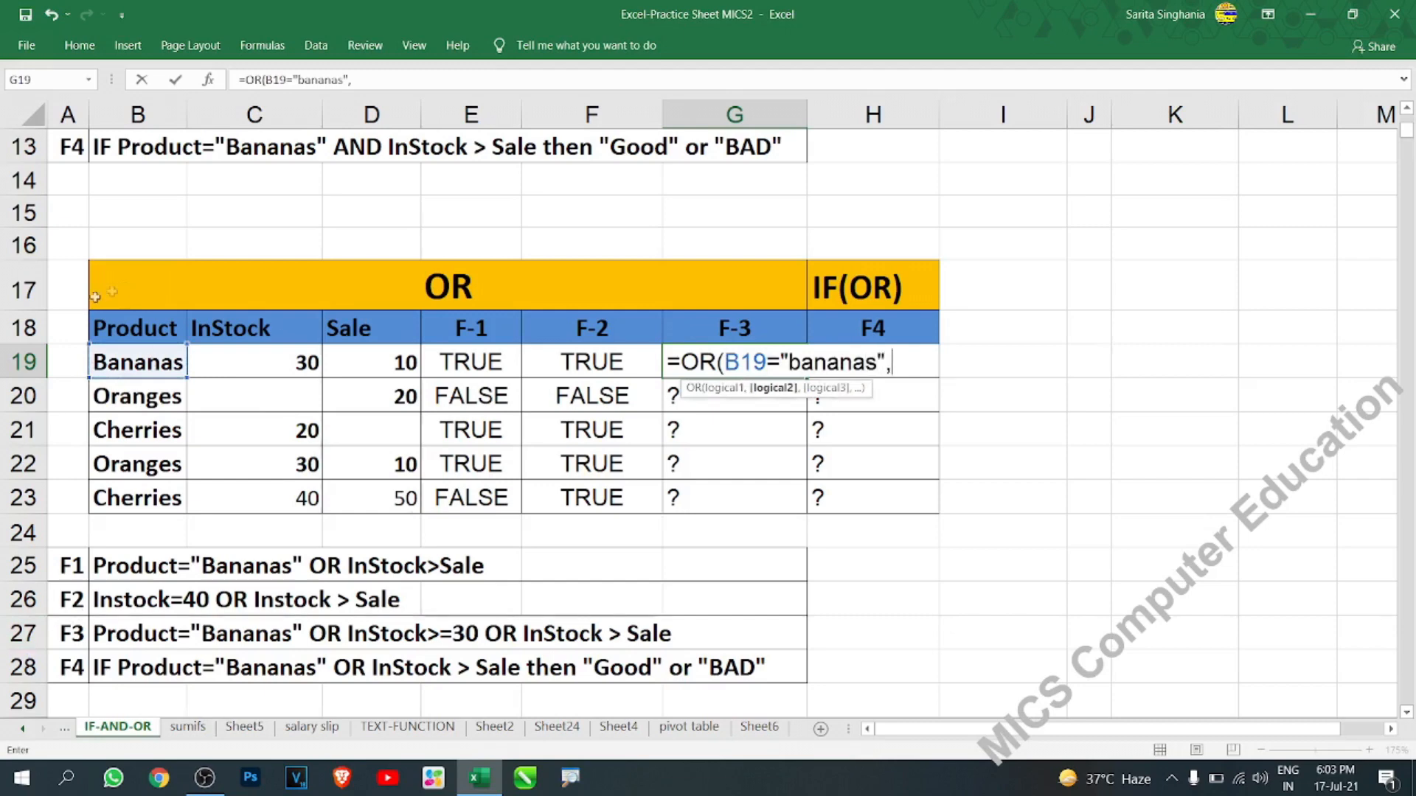
left_click(293, 359)
type(">=")
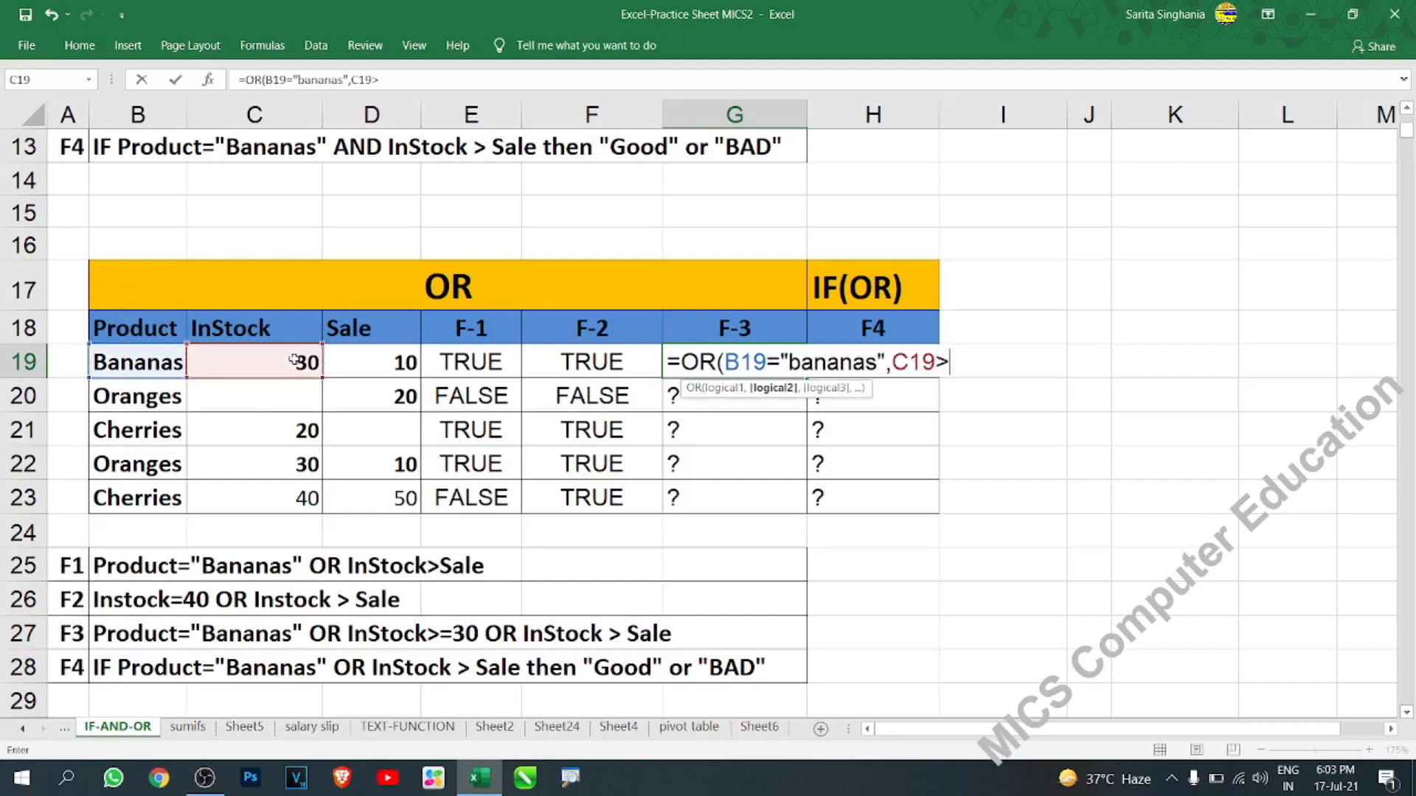
type("30,")
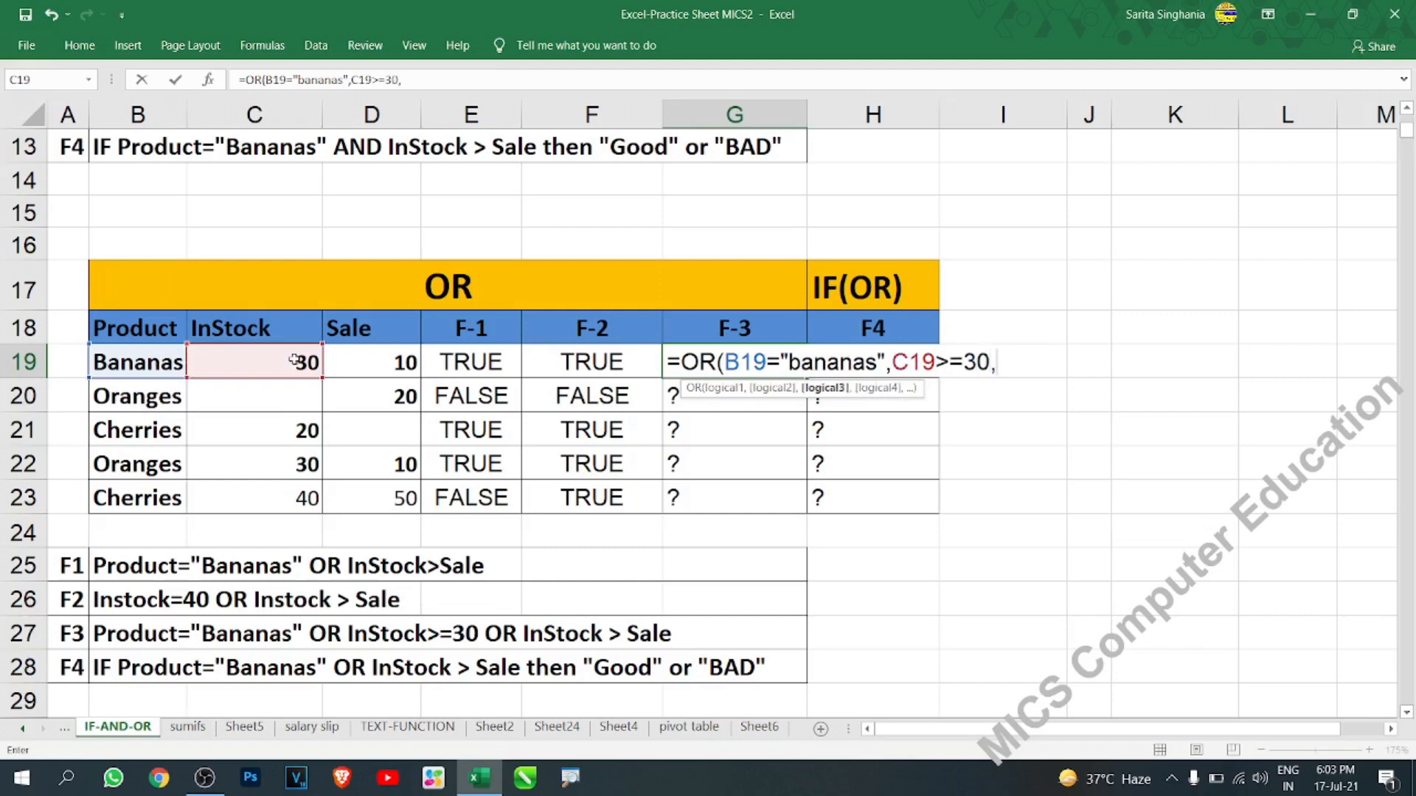
left_click(286, 362)
type(">")
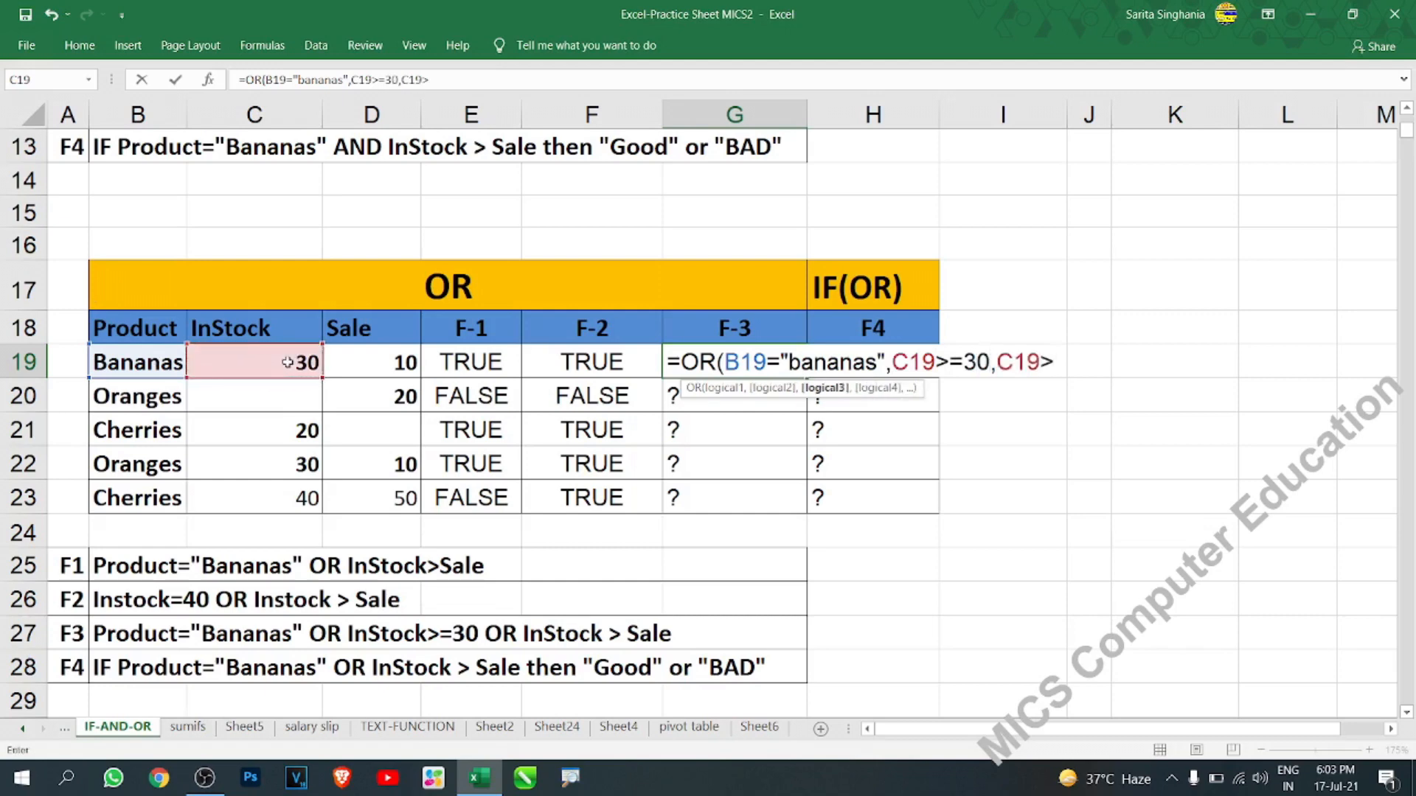
left_click(367, 355)
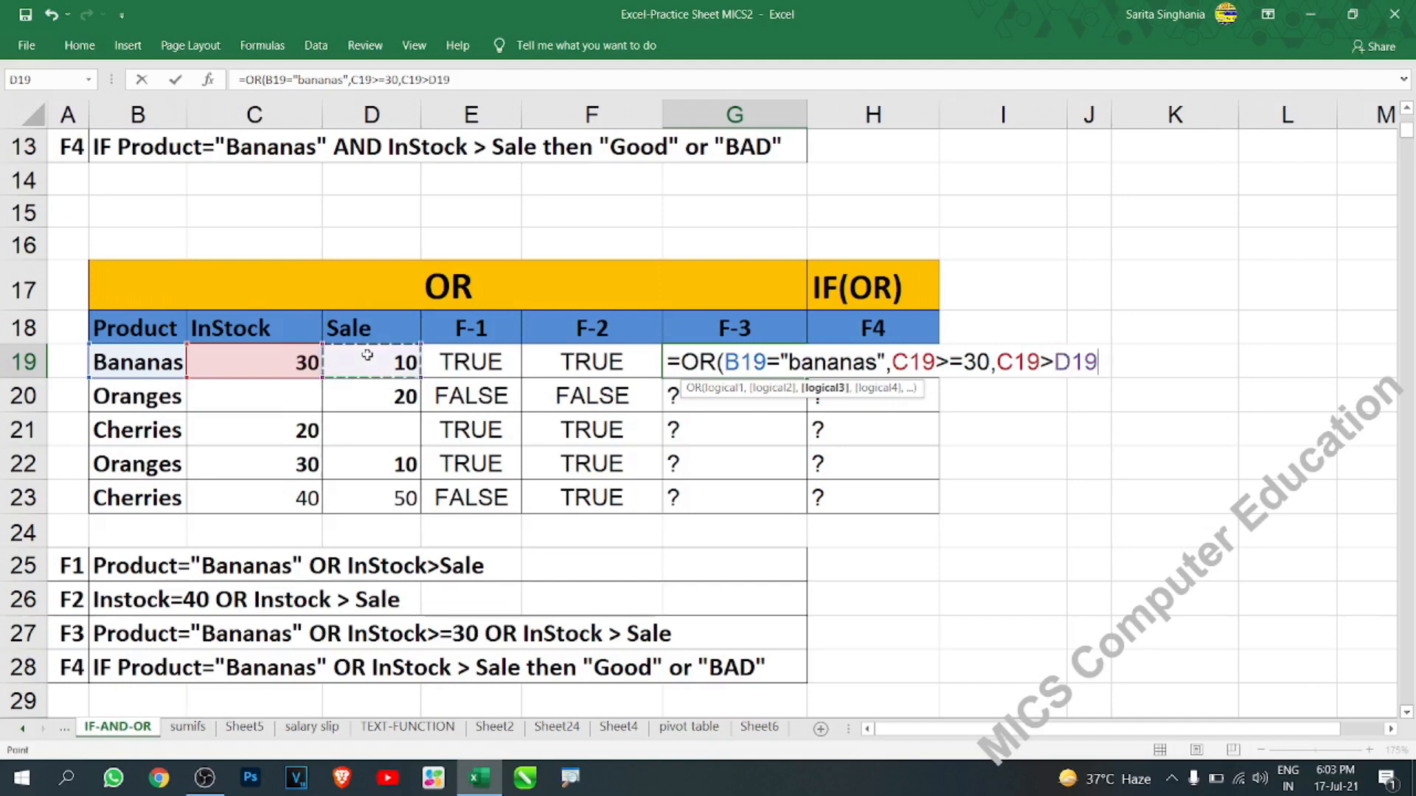
type(")")
key("Return")
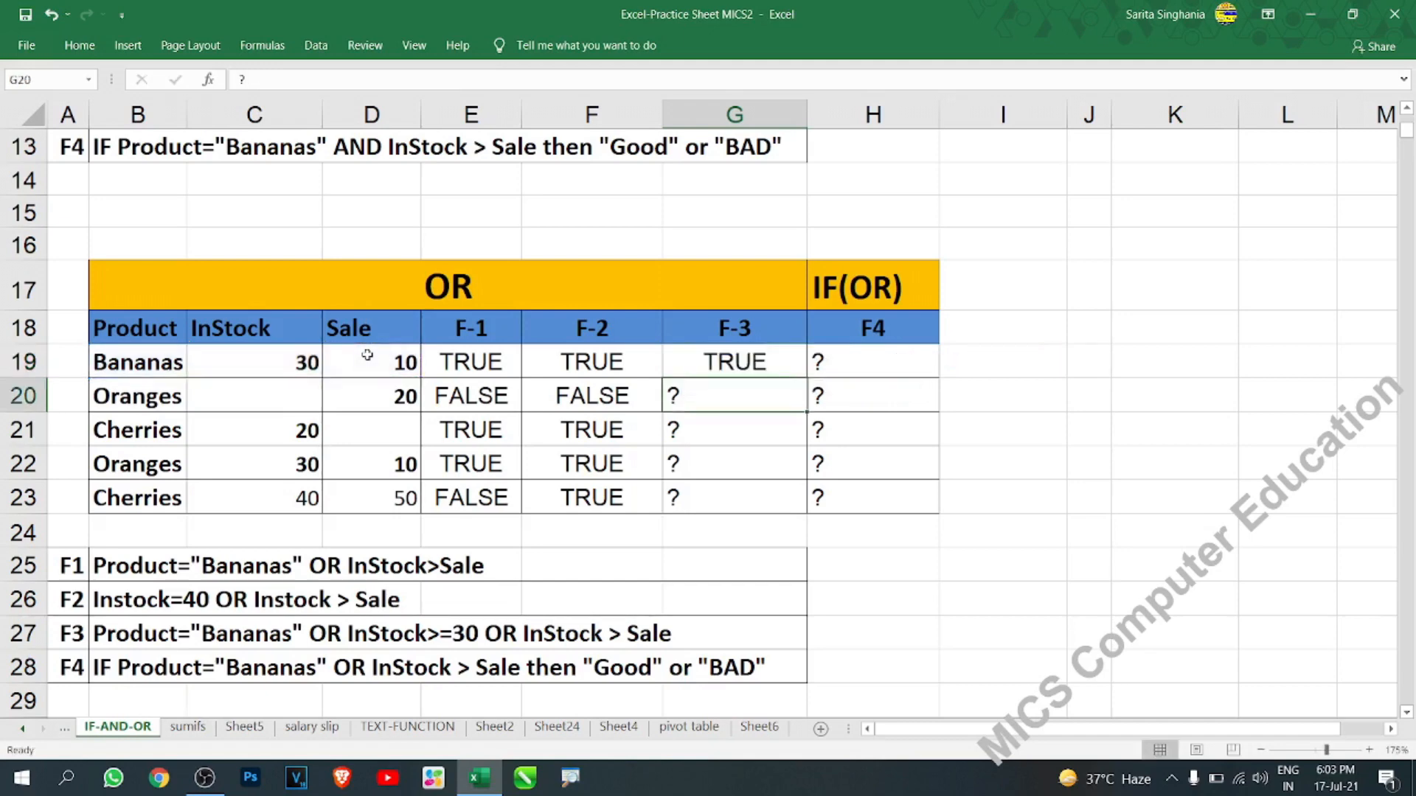
Step: Fill the F-3 formula from G19 down to G23 and check the copied formula in G23
left_click(712, 364)
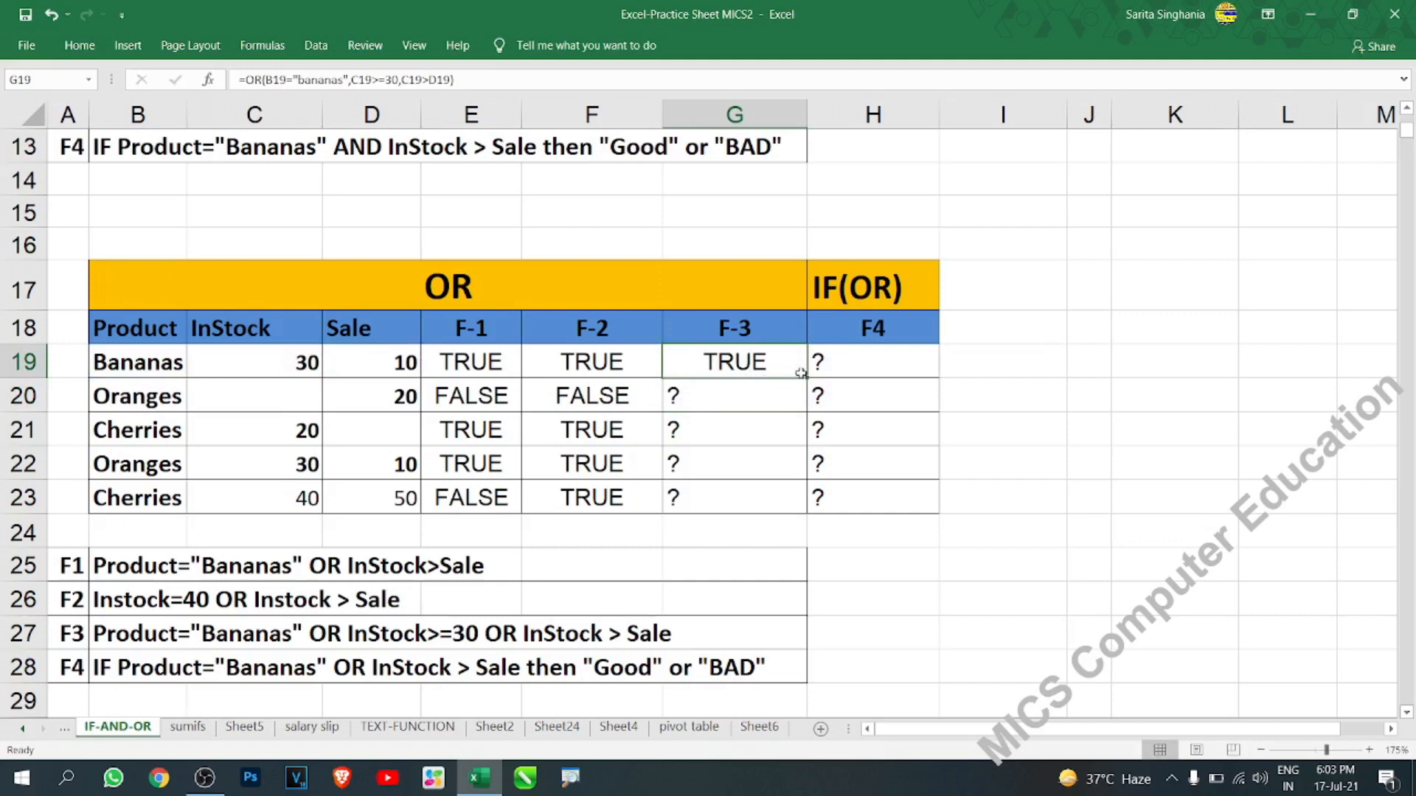
left_click_drag(807, 378, 796, 512)
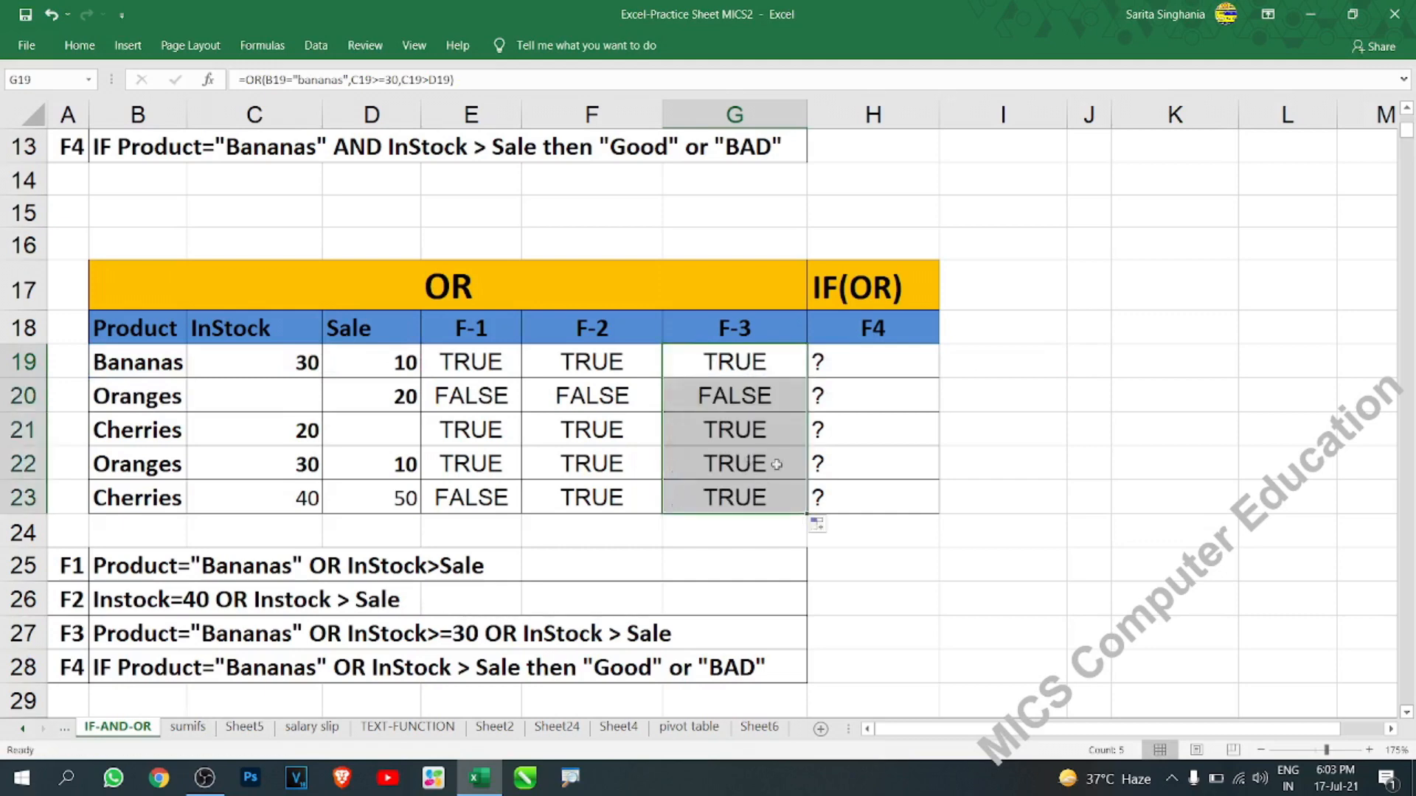
left_click(759, 489)
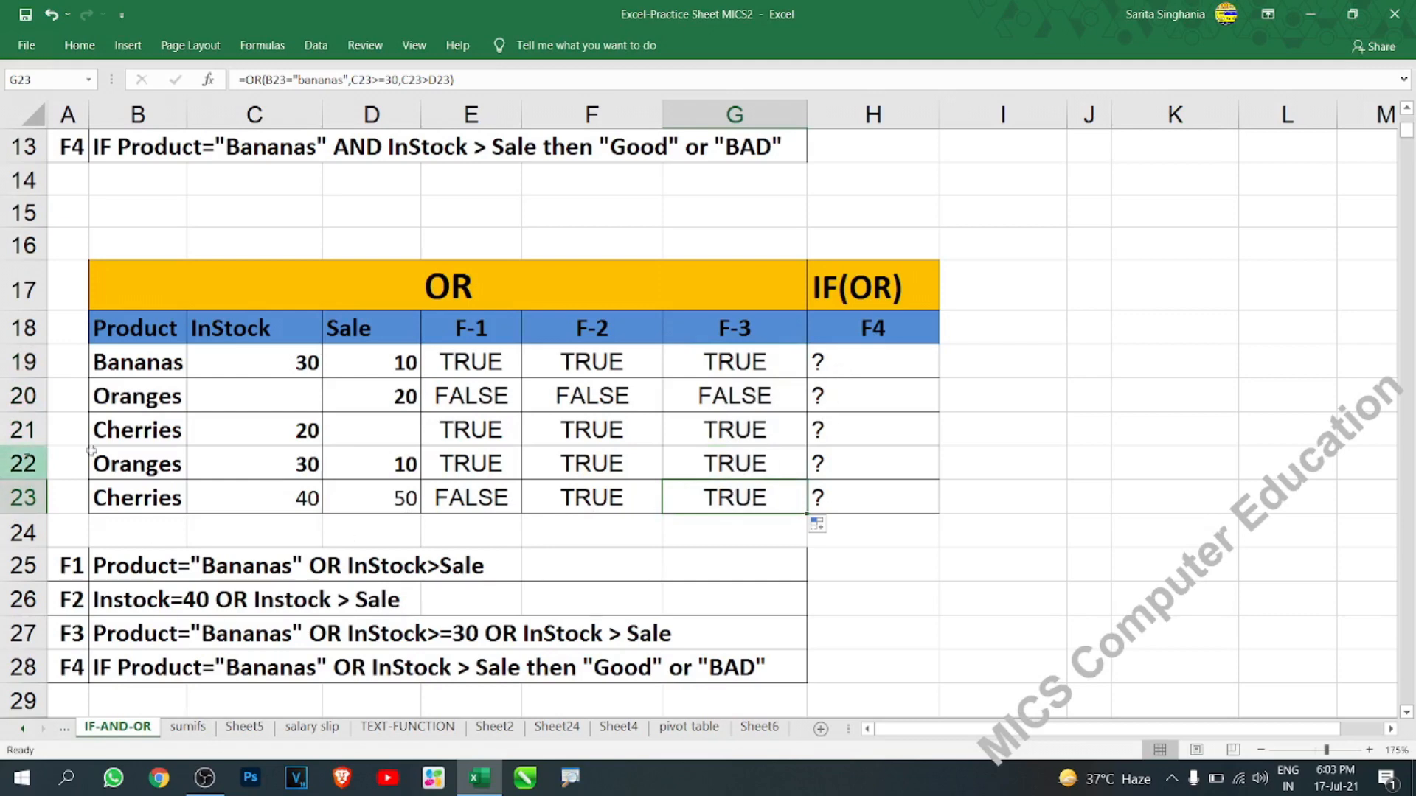
left_click(897, 370)
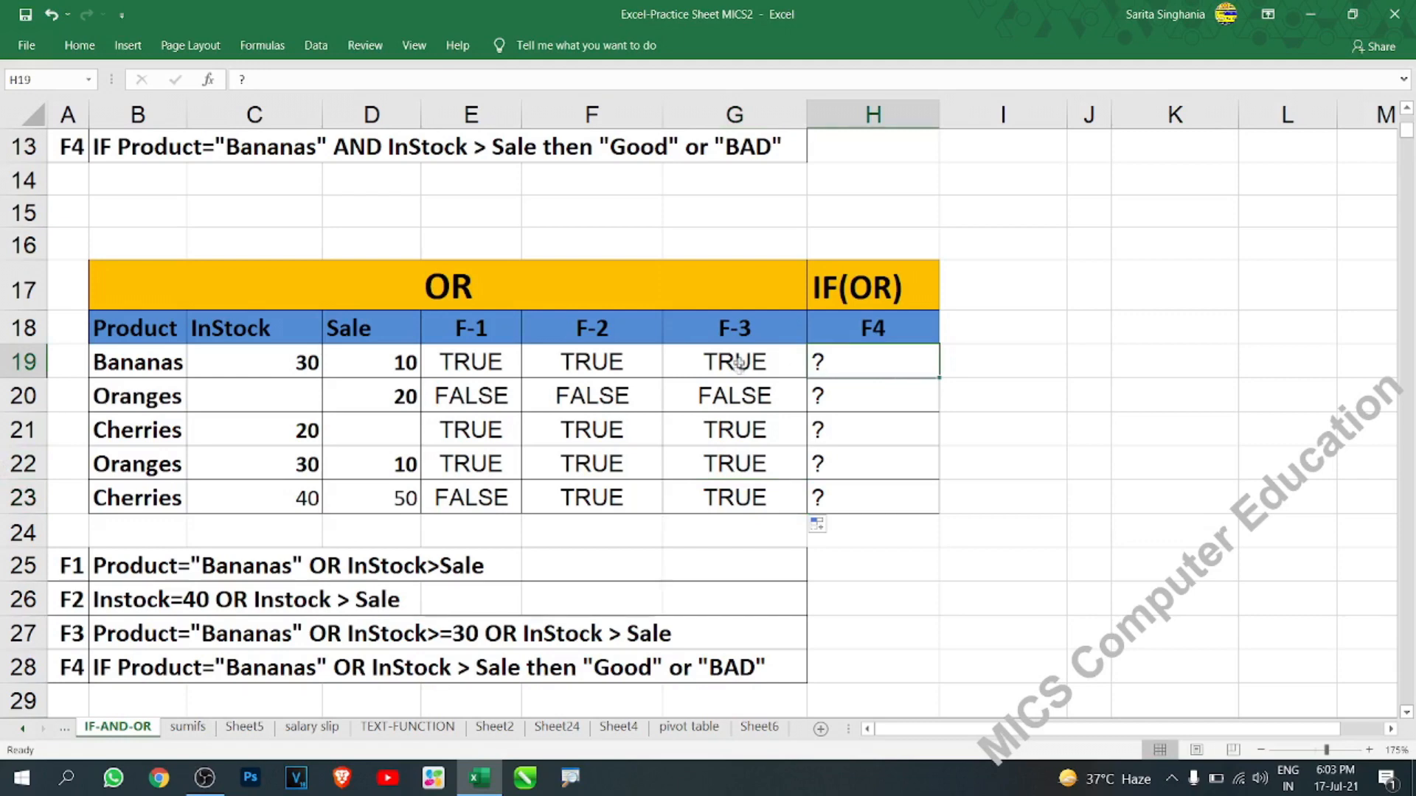
left_click(744, 359)
double_click(743, 360)
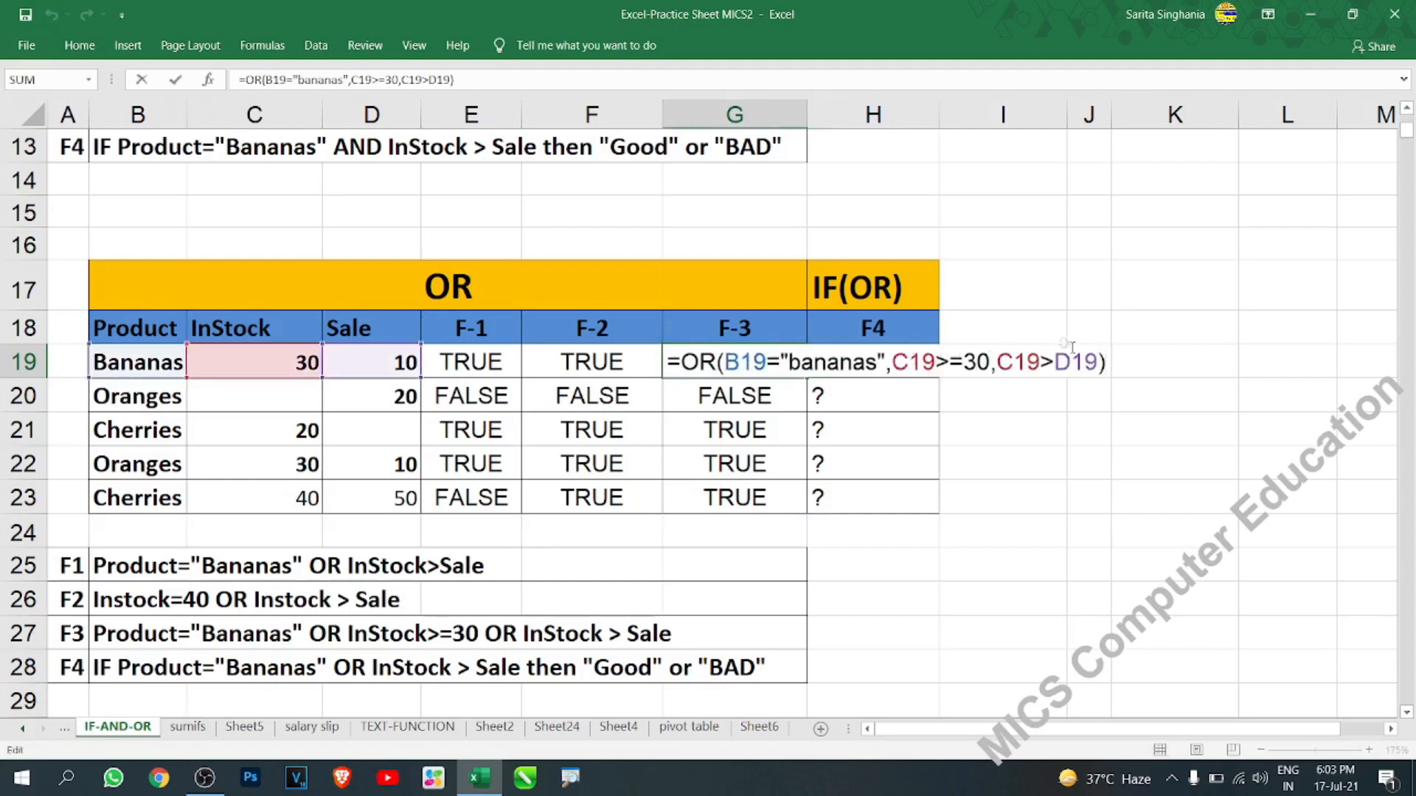
left_click_drag(1107, 362, 636, 364)
key("Return")
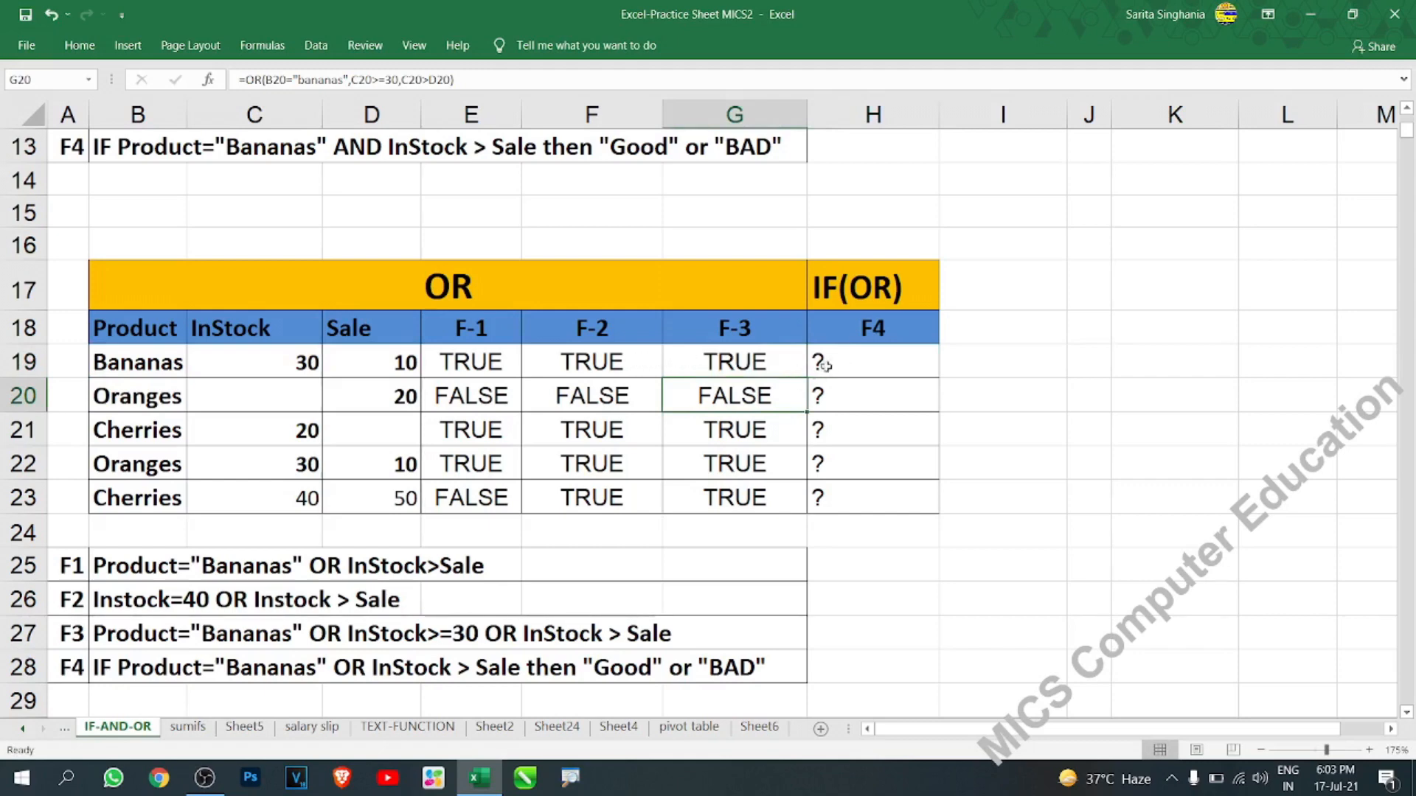
left_click(787, 363)
left_click(838, 365)
right_click(838, 364)
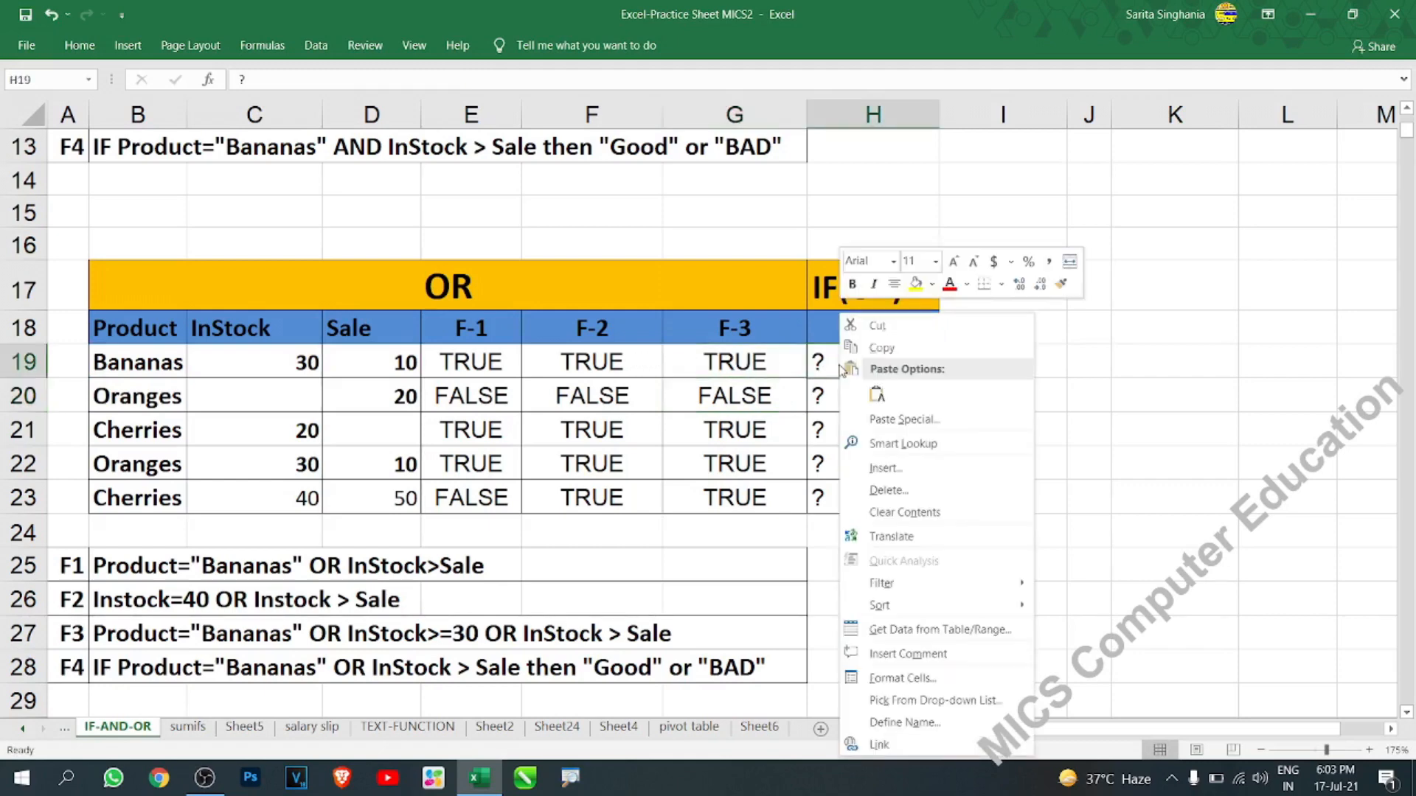
left_click(885, 411)
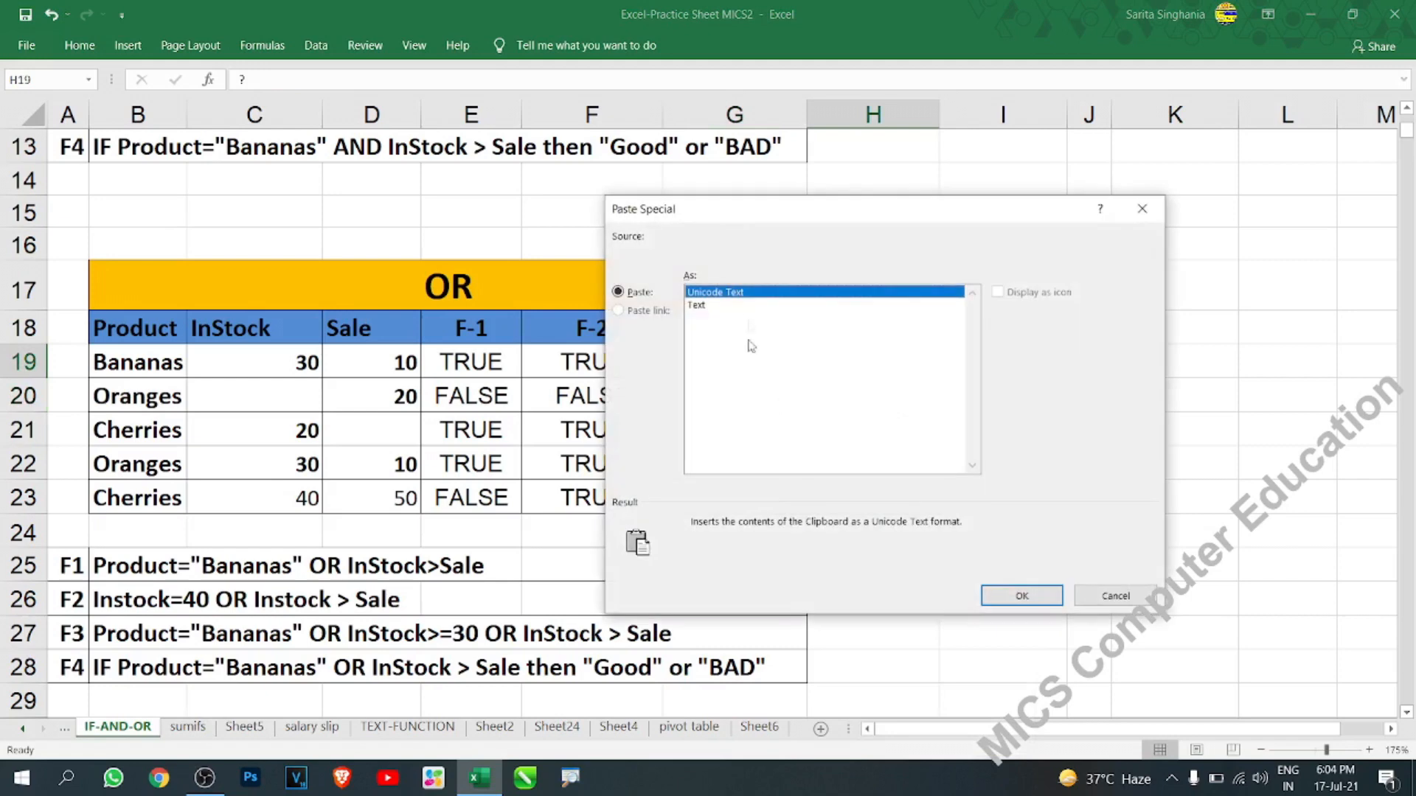
key("Escape")
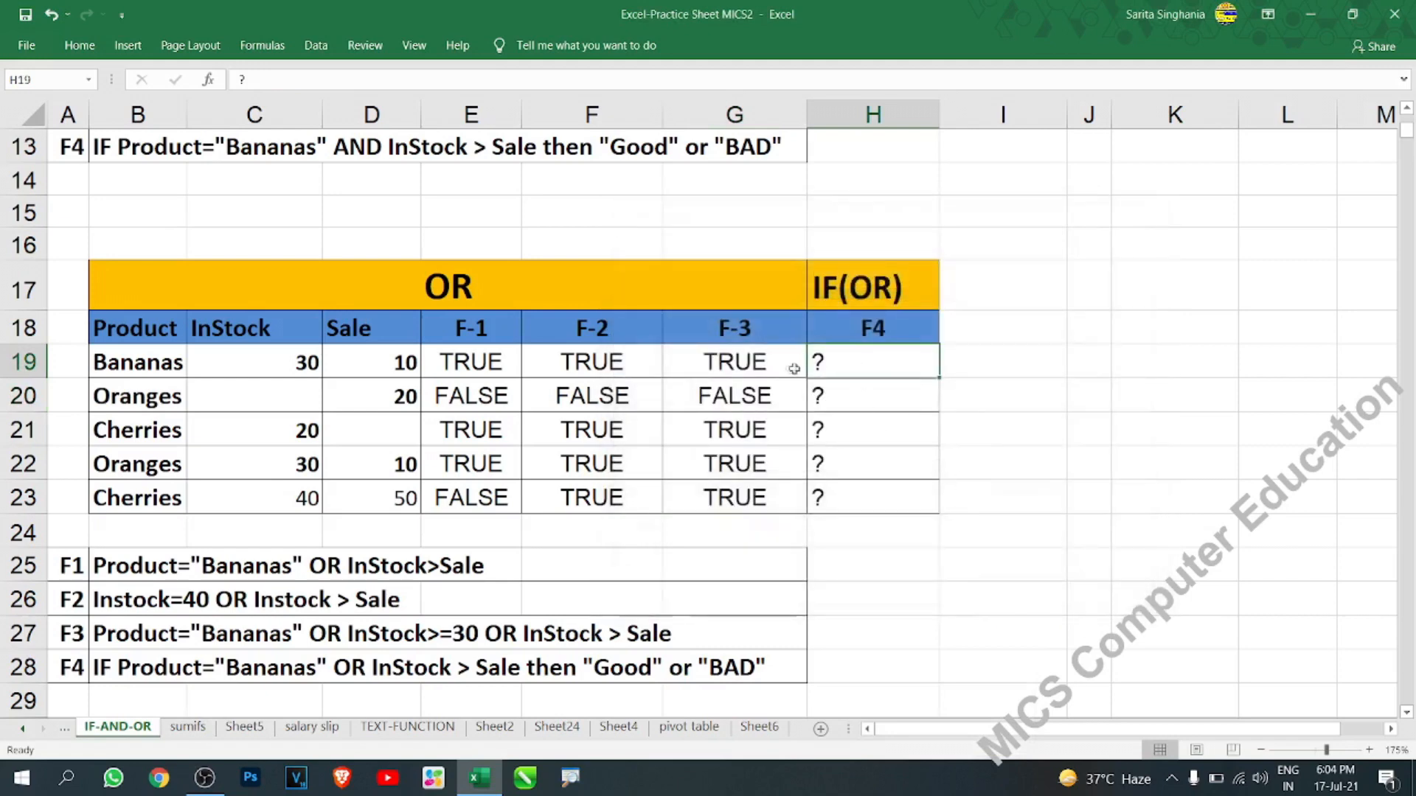
Step: Try to copy G19 into H19 using Paste Special with Formulas, and inspect the cell references in the pasted formula
left_click(759, 365)
key("ctrl+c")
right_click(868, 364)
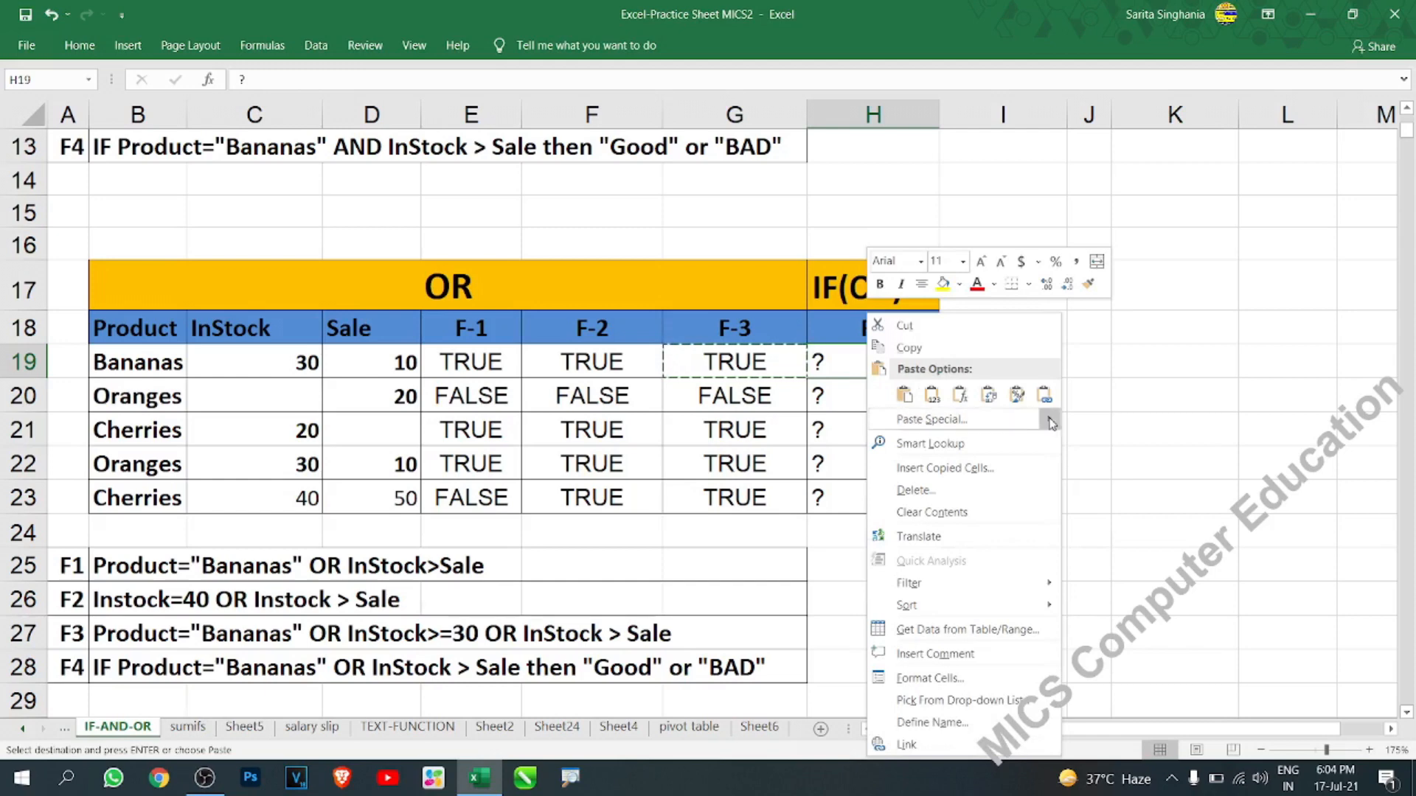
mouse_move(1054, 419)
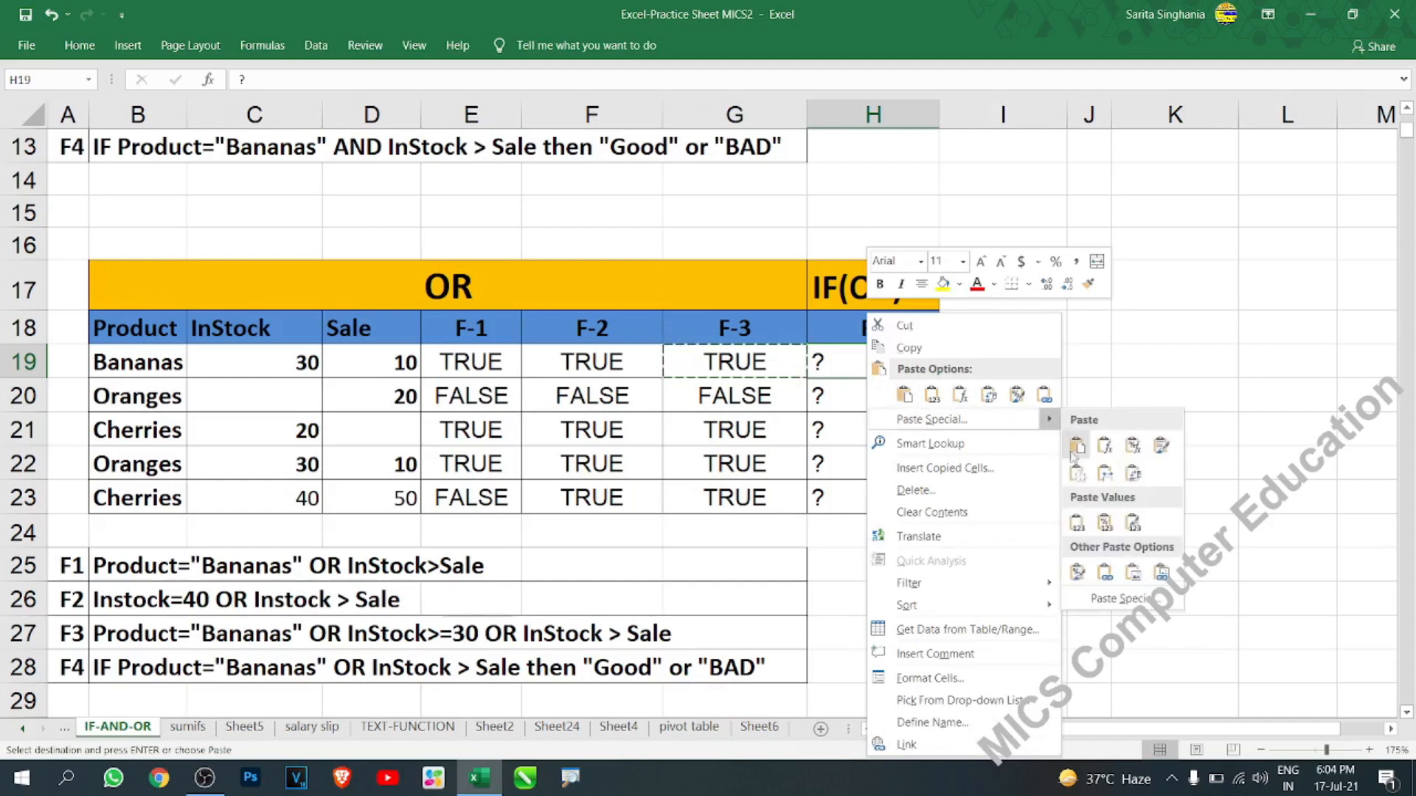
left_click(1113, 598)
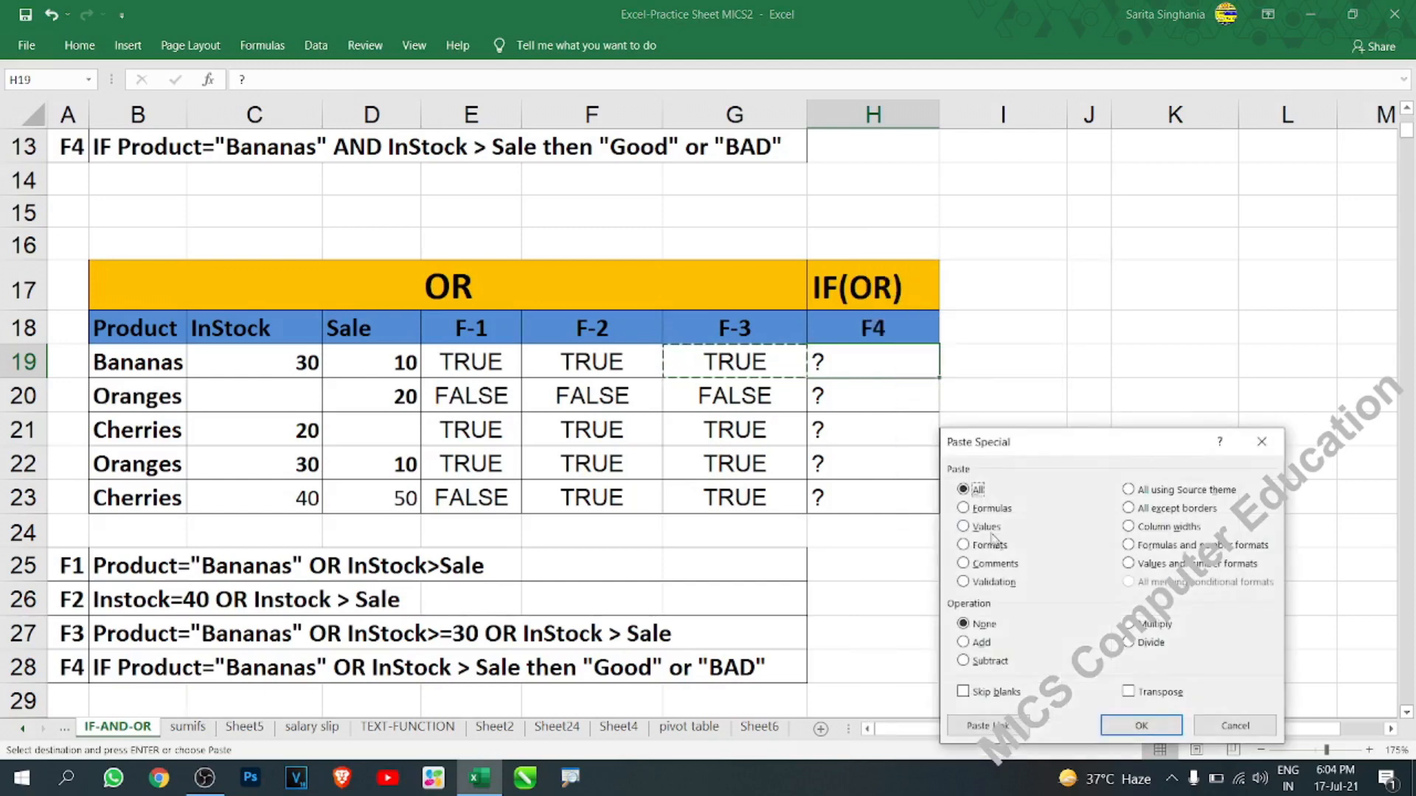
left_click(985, 509)
left_click(1140, 726)
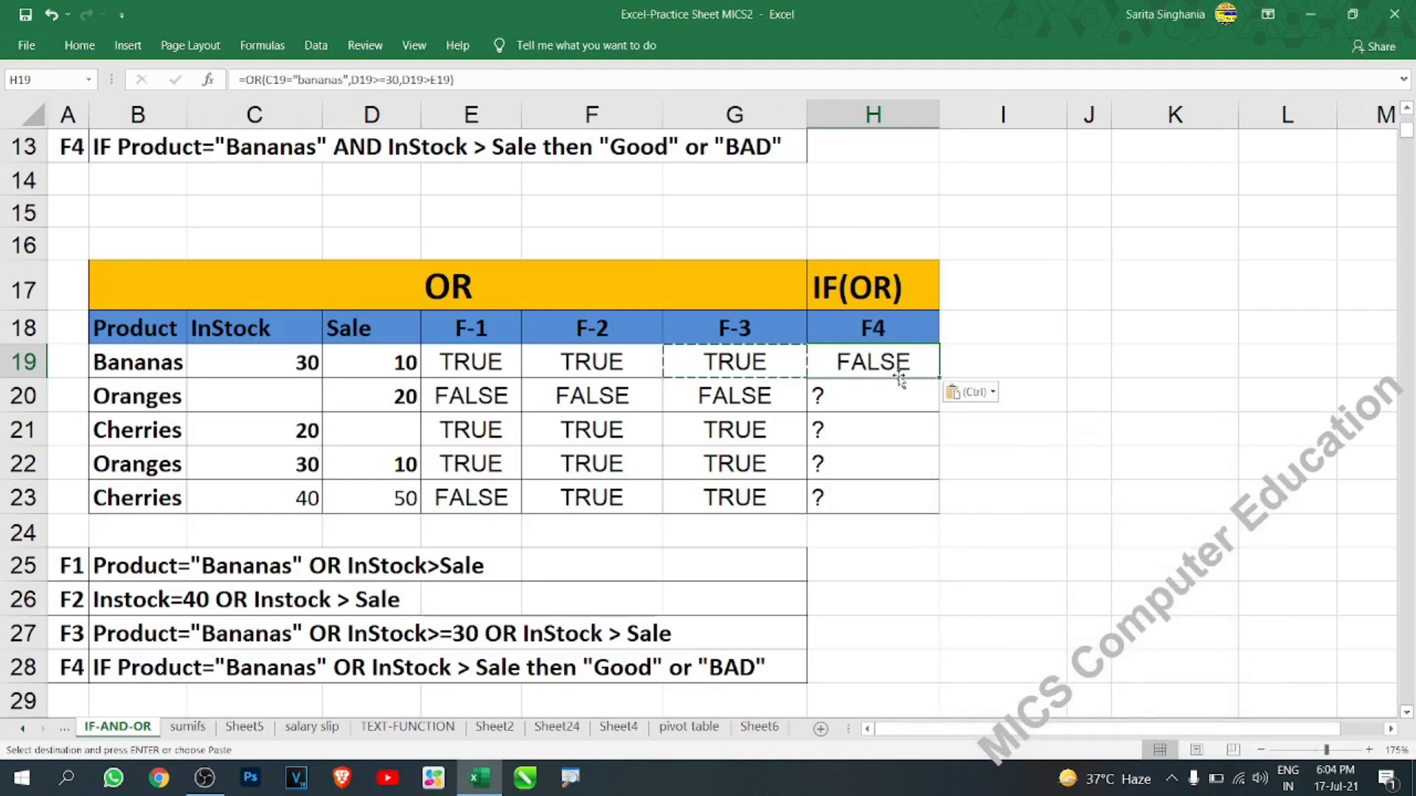
key("Escape")
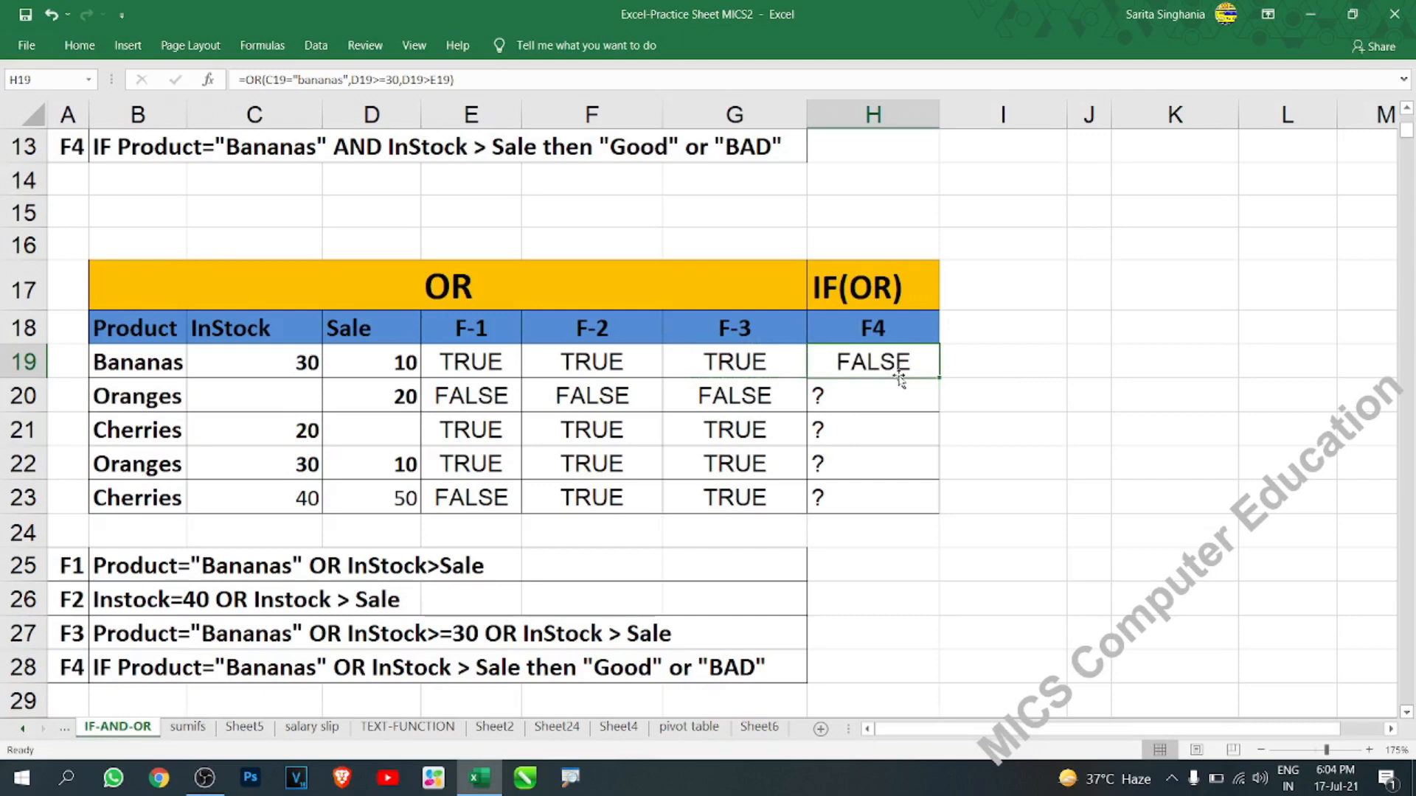
double_click(891, 367)
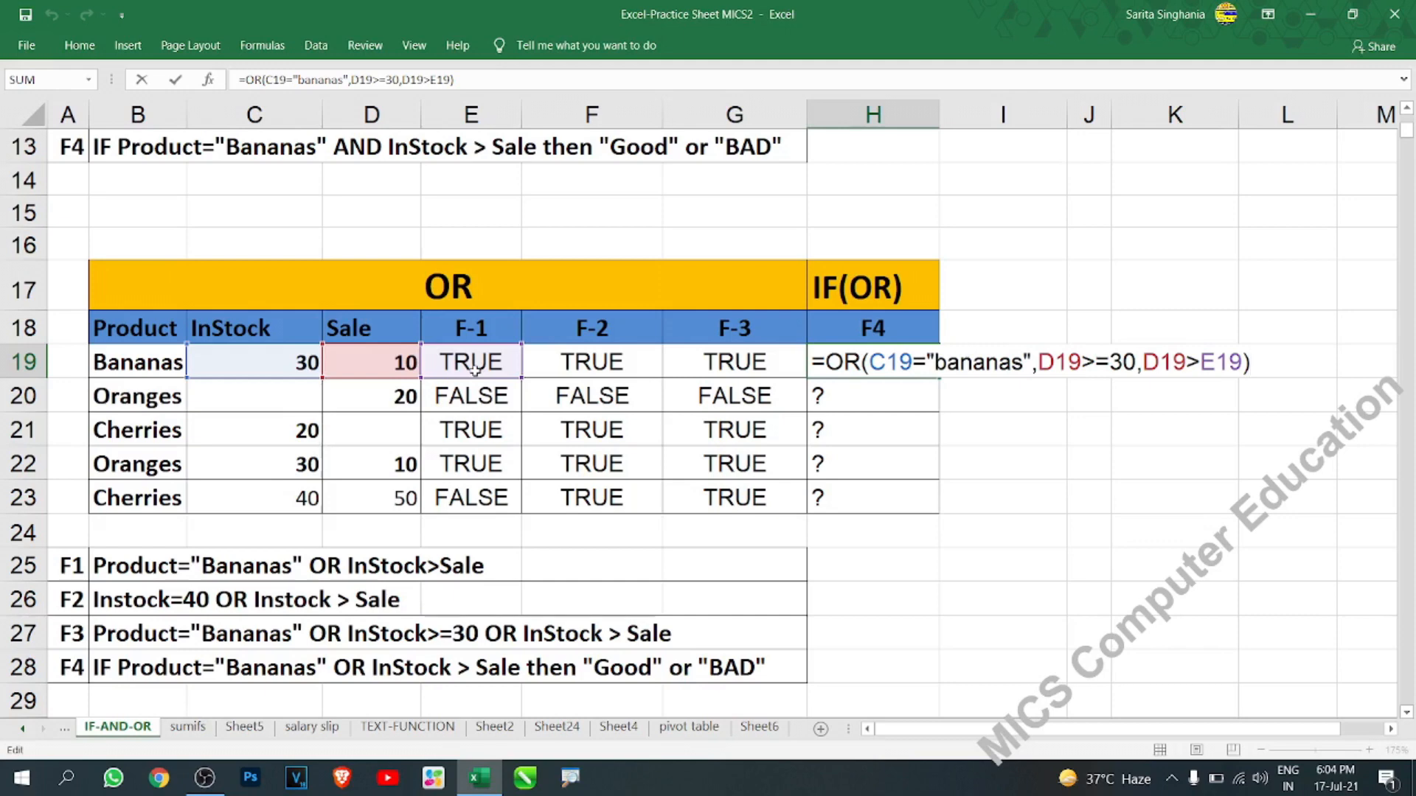
key("Escape")
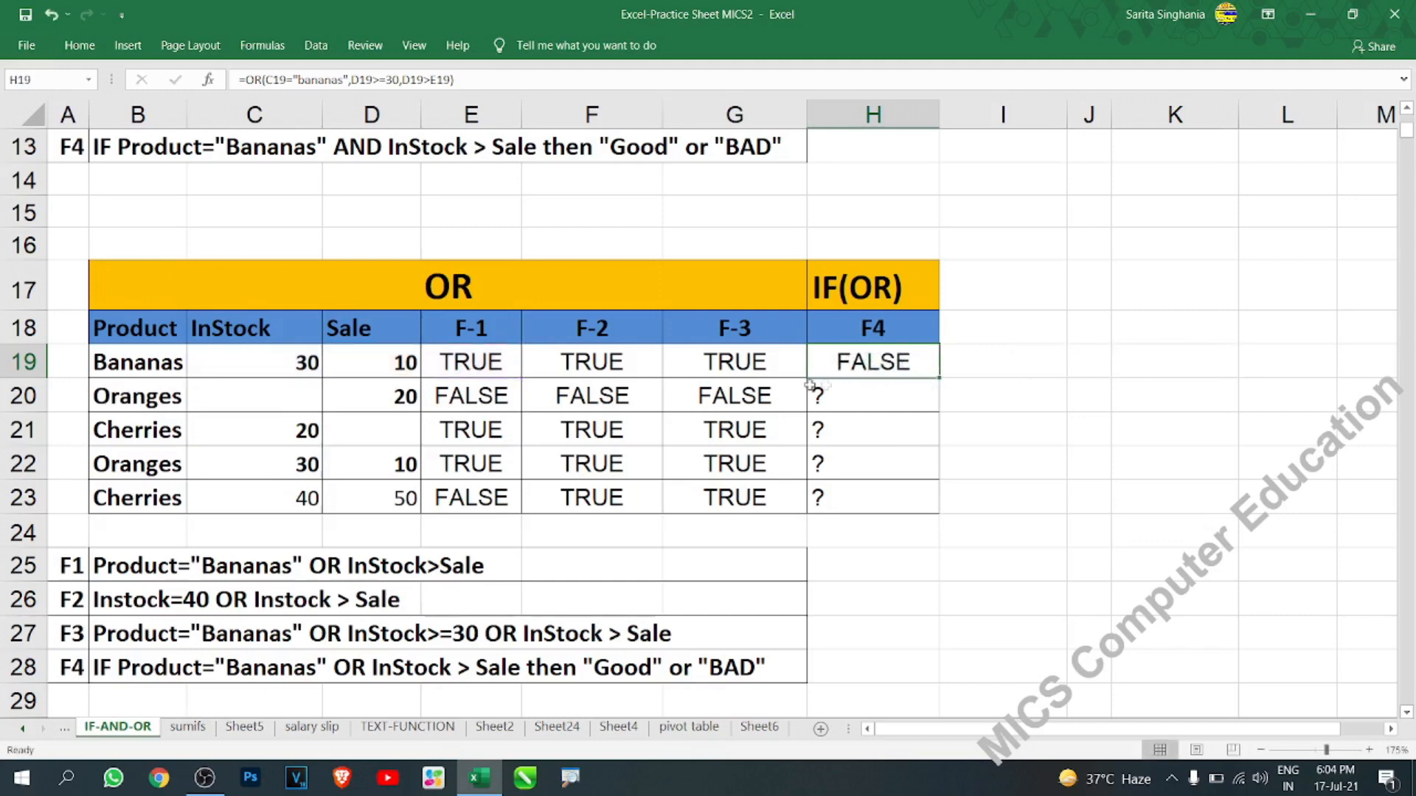
Step: Copy the formula text from G19 and paste it into H19 with the same cell references, replacing the cell's content
left_click(765, 366)
double_click(759, 354)
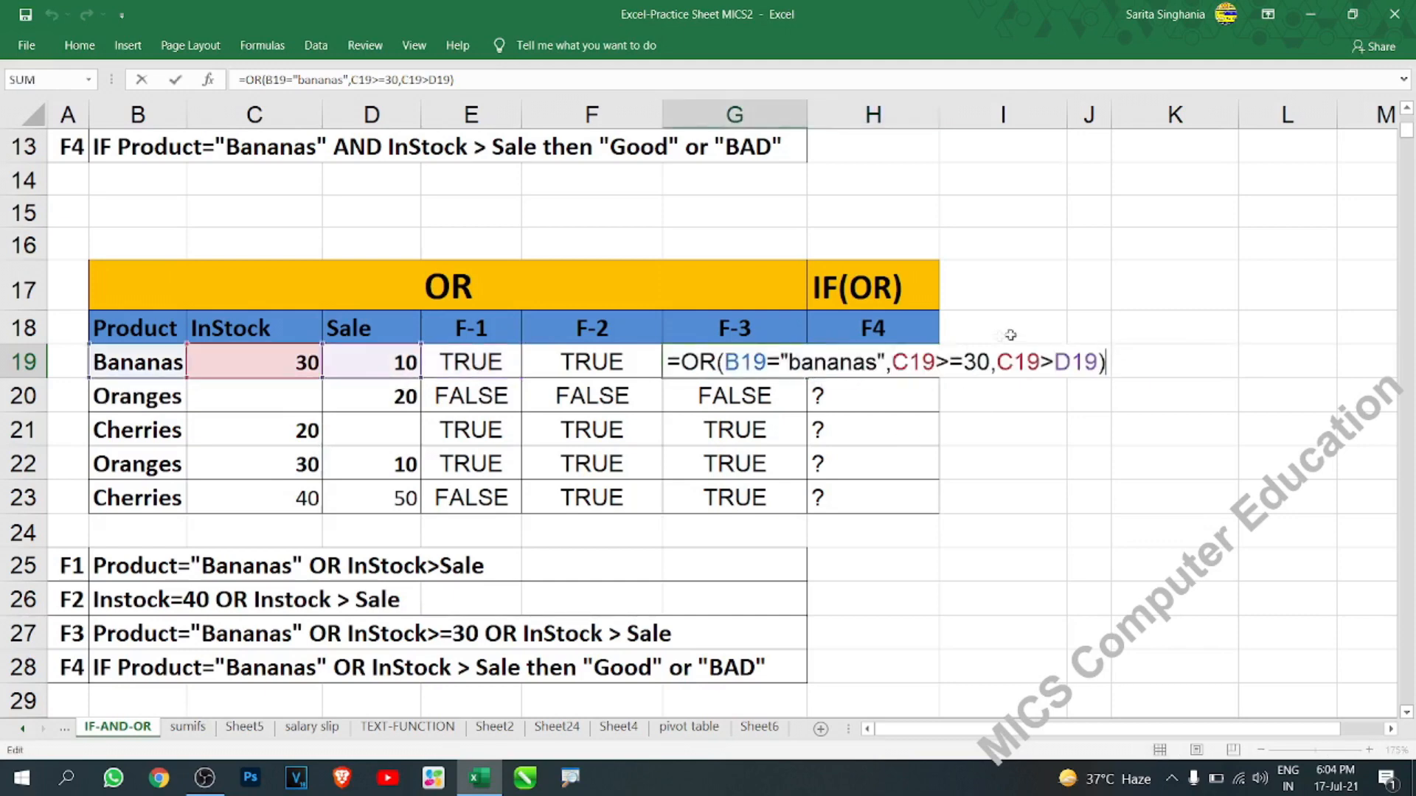
left_click_drag(1111, 362, 524, 356)
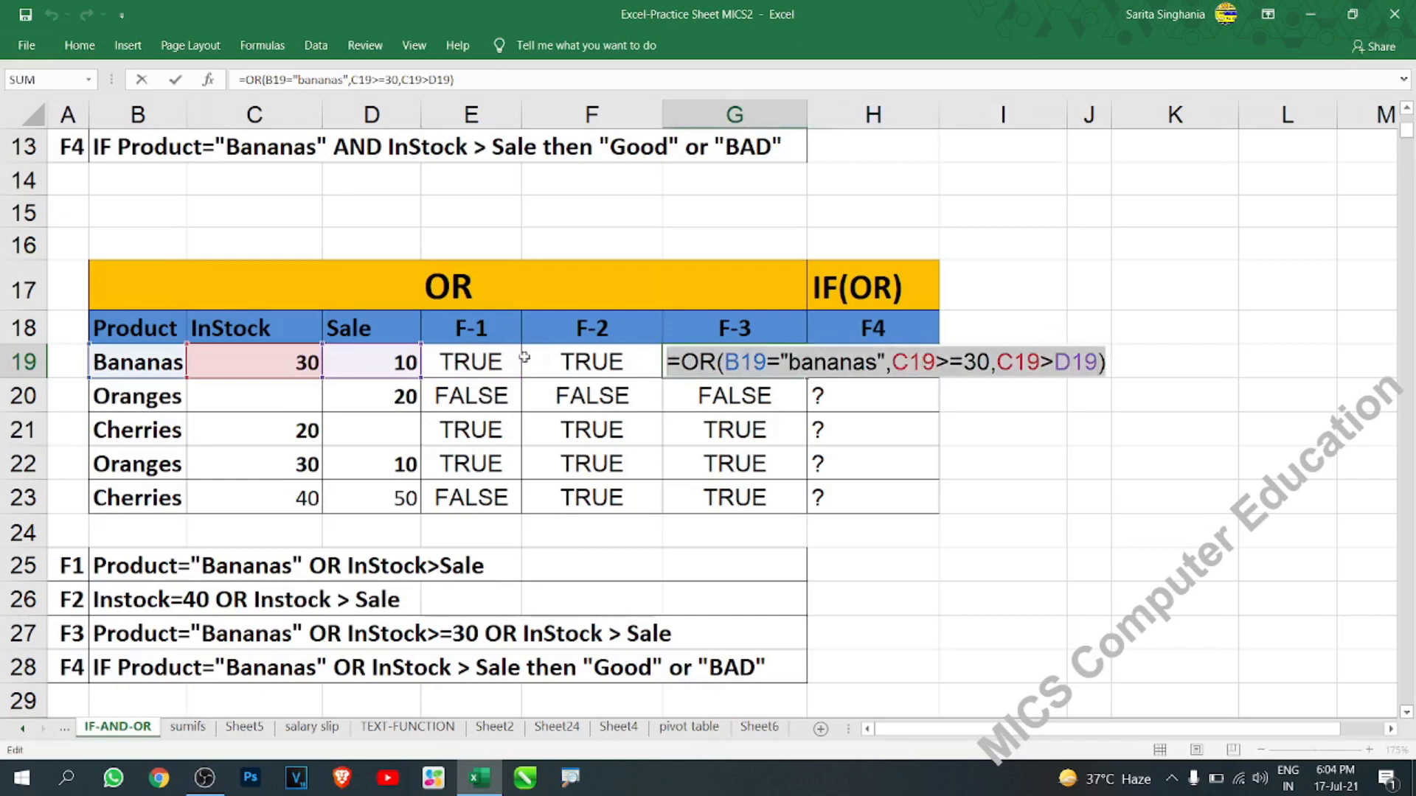
key("ctrl+c")
key("Escape")
left_click(855, 360)
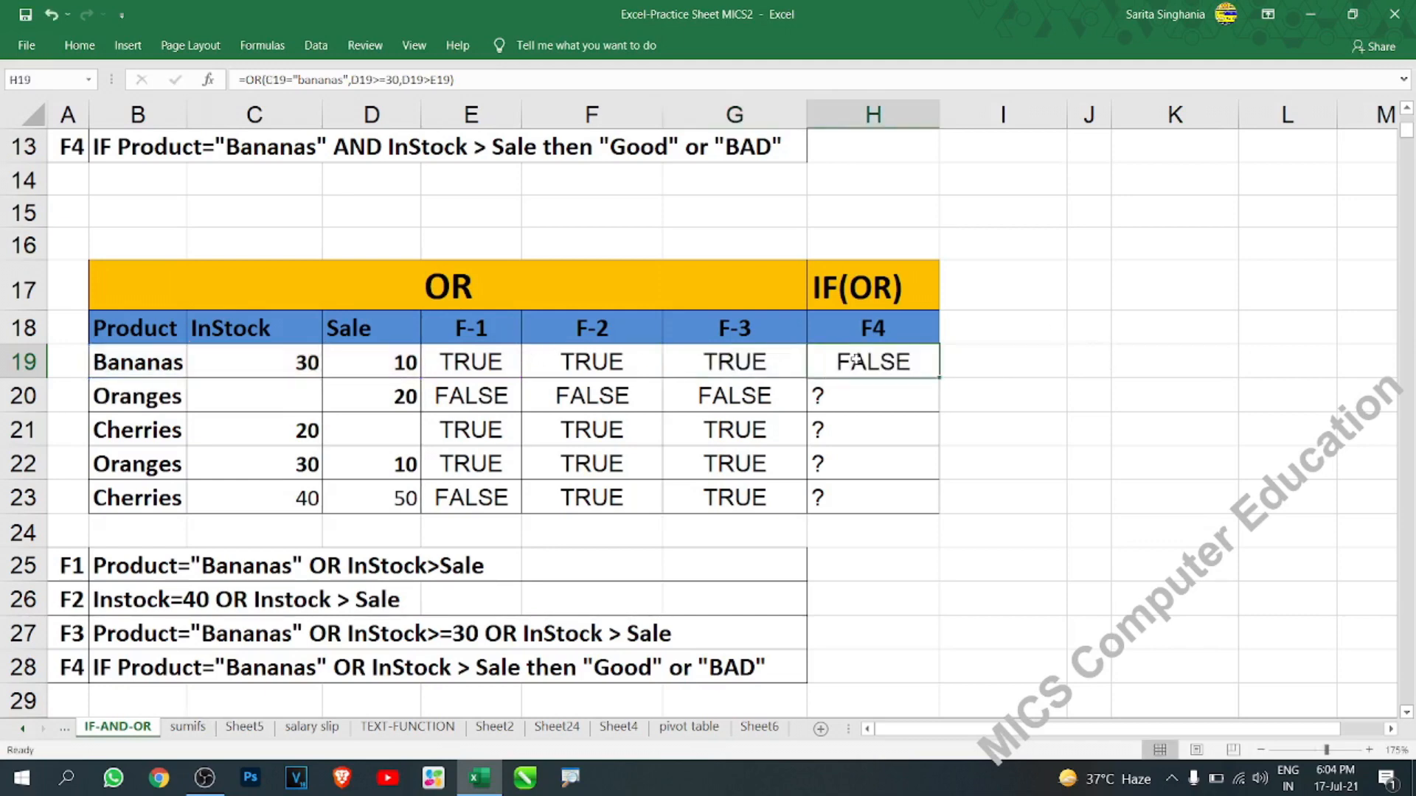
key("Delete")
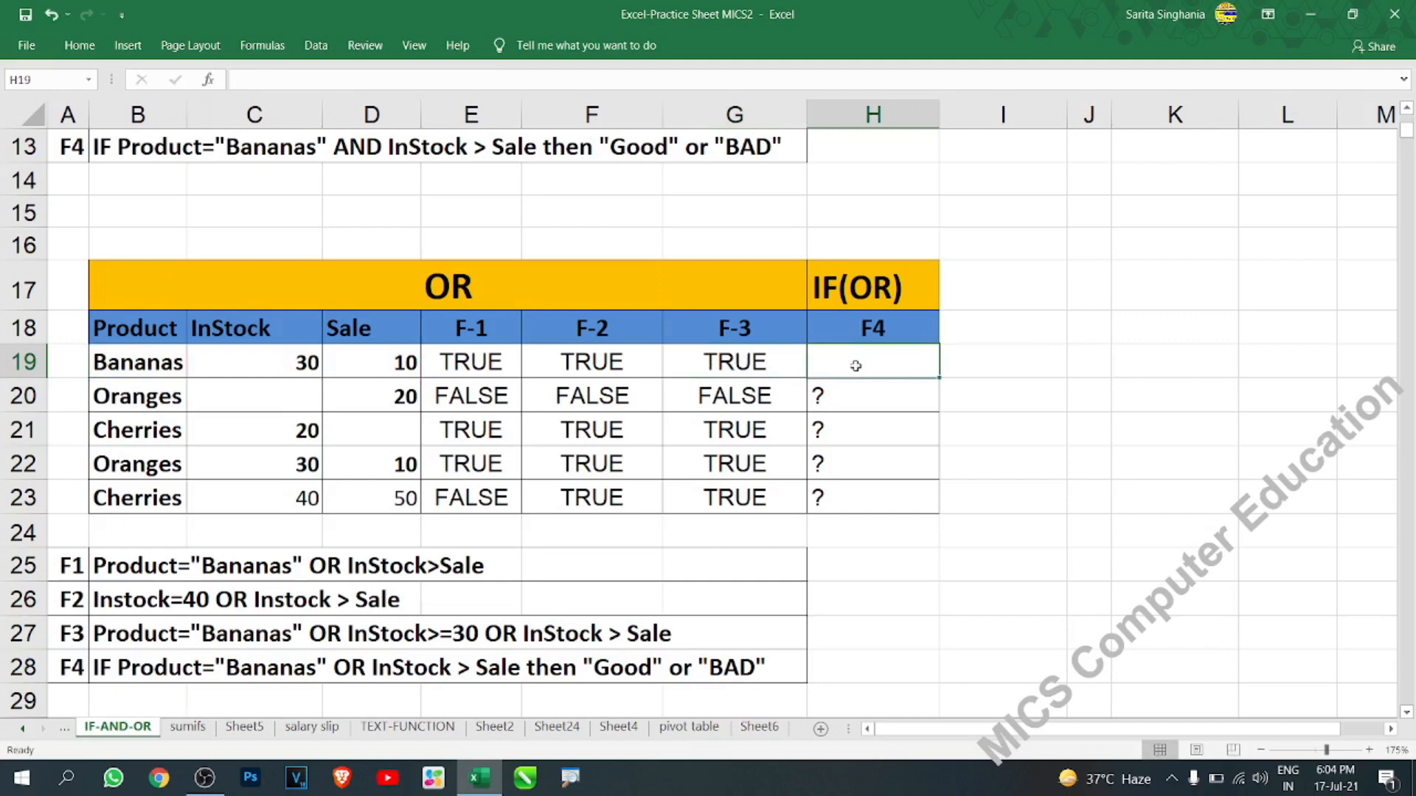
key("ctrl+v")
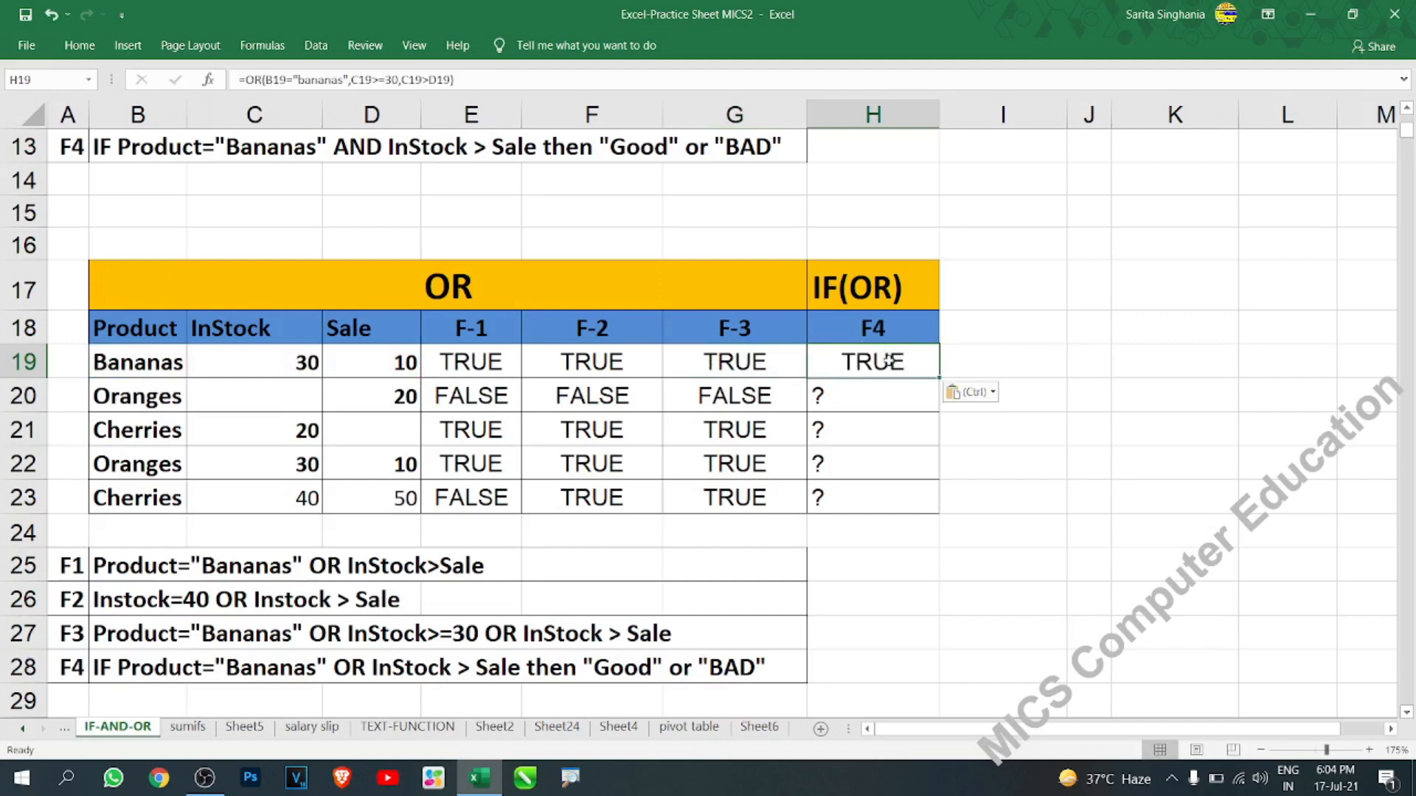
Step: Wrap the OR formula in H19 in an IF that returns "Good" when true and "Bad" when false
double_click(888, 361)
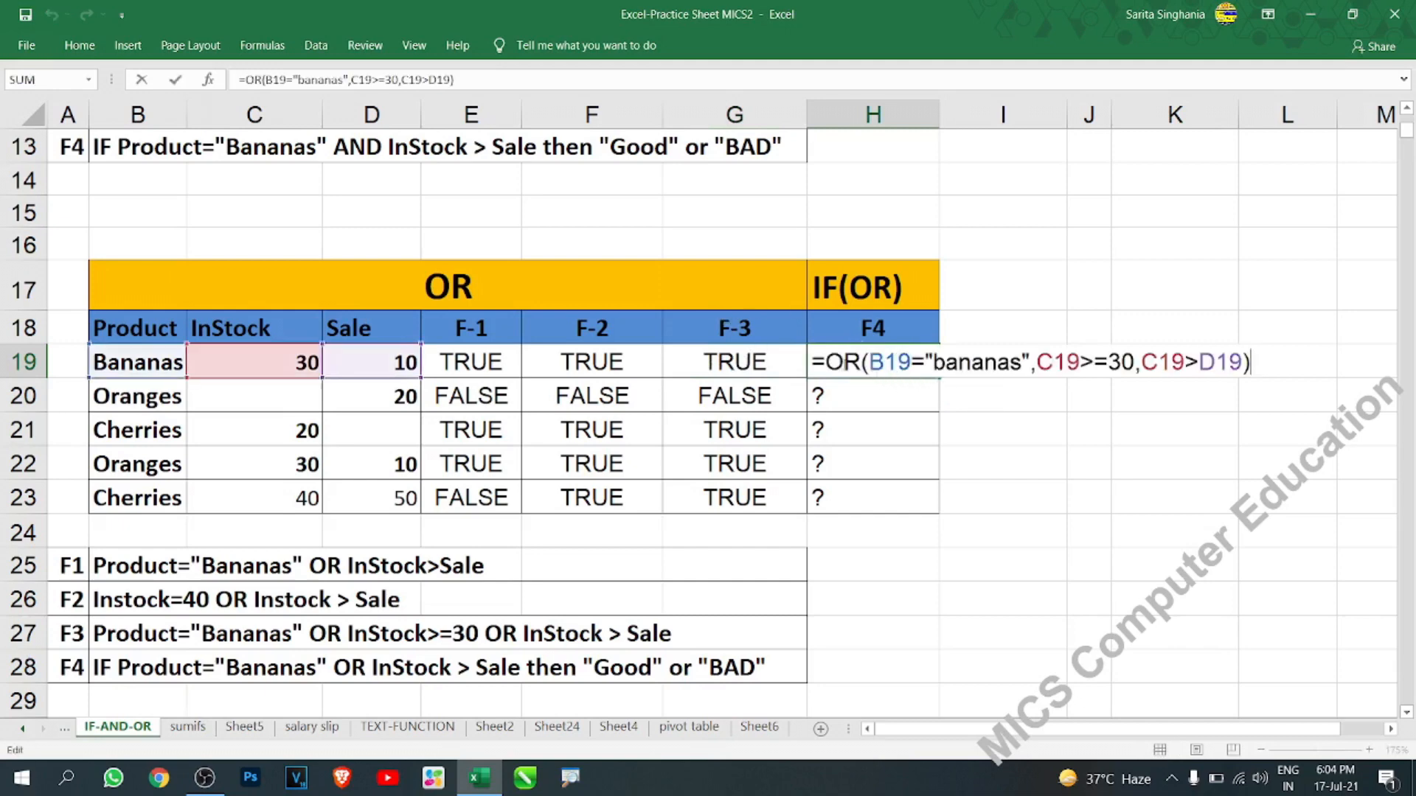
left_click(828, 361)
type("if")
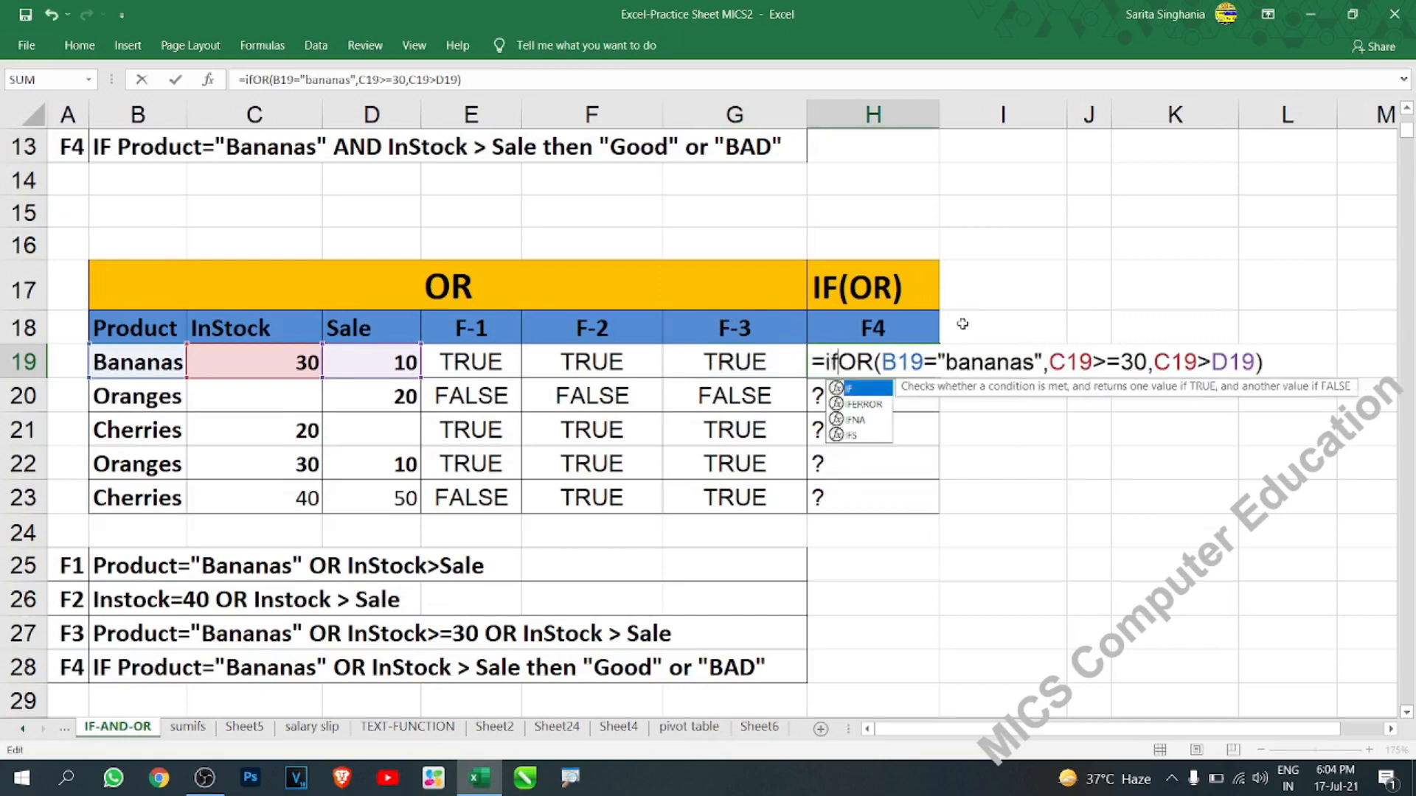
type("(")
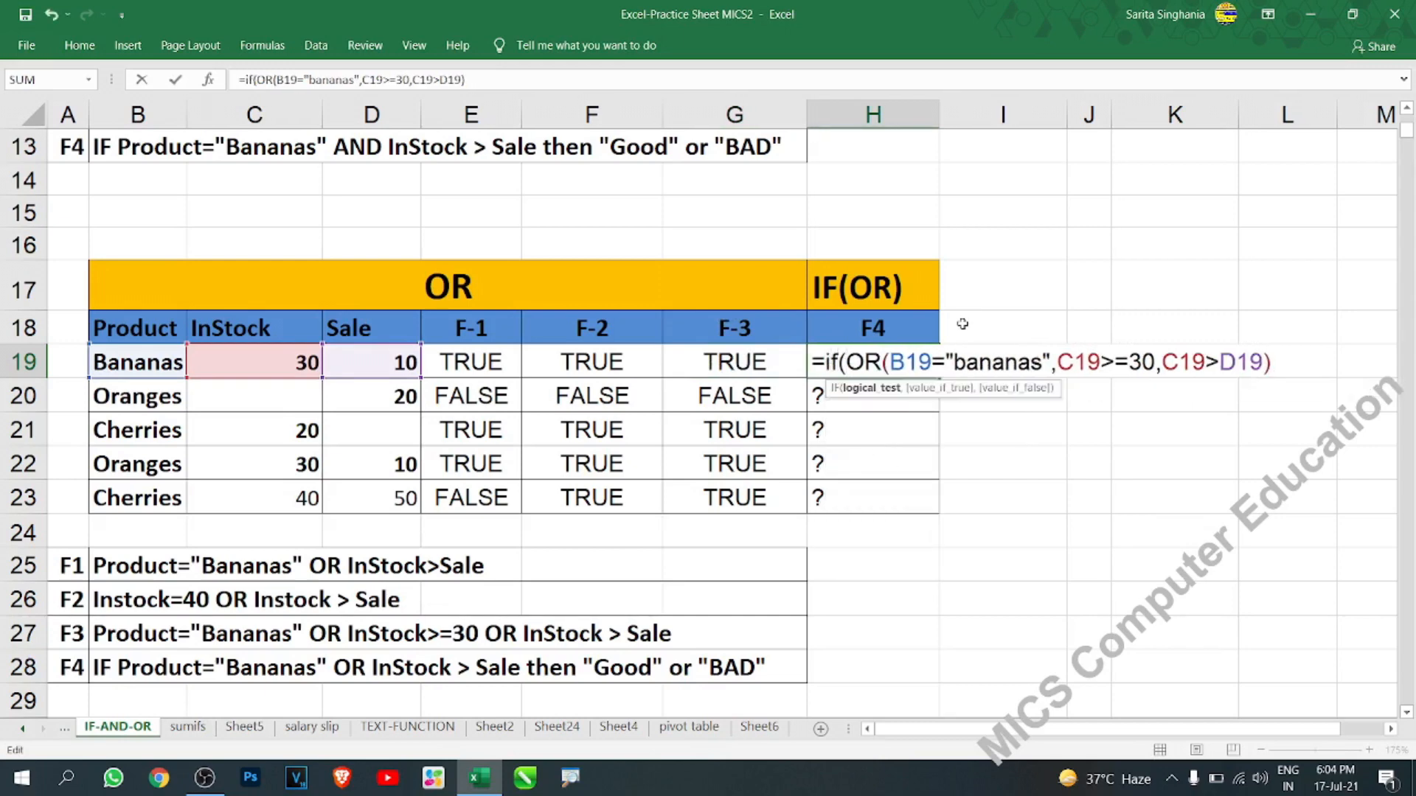
key("Right")
key("Right")
key("Right")
key("Right")
key("Right")
key("Right")
key("Right")
key("Right")
key("Right")
key("Right")
key("Right")
key("Right")
key("Right")
key("Right")
key("Right")
key("Right")
key("Right")
key("Right")
key("Right")
key("Right")
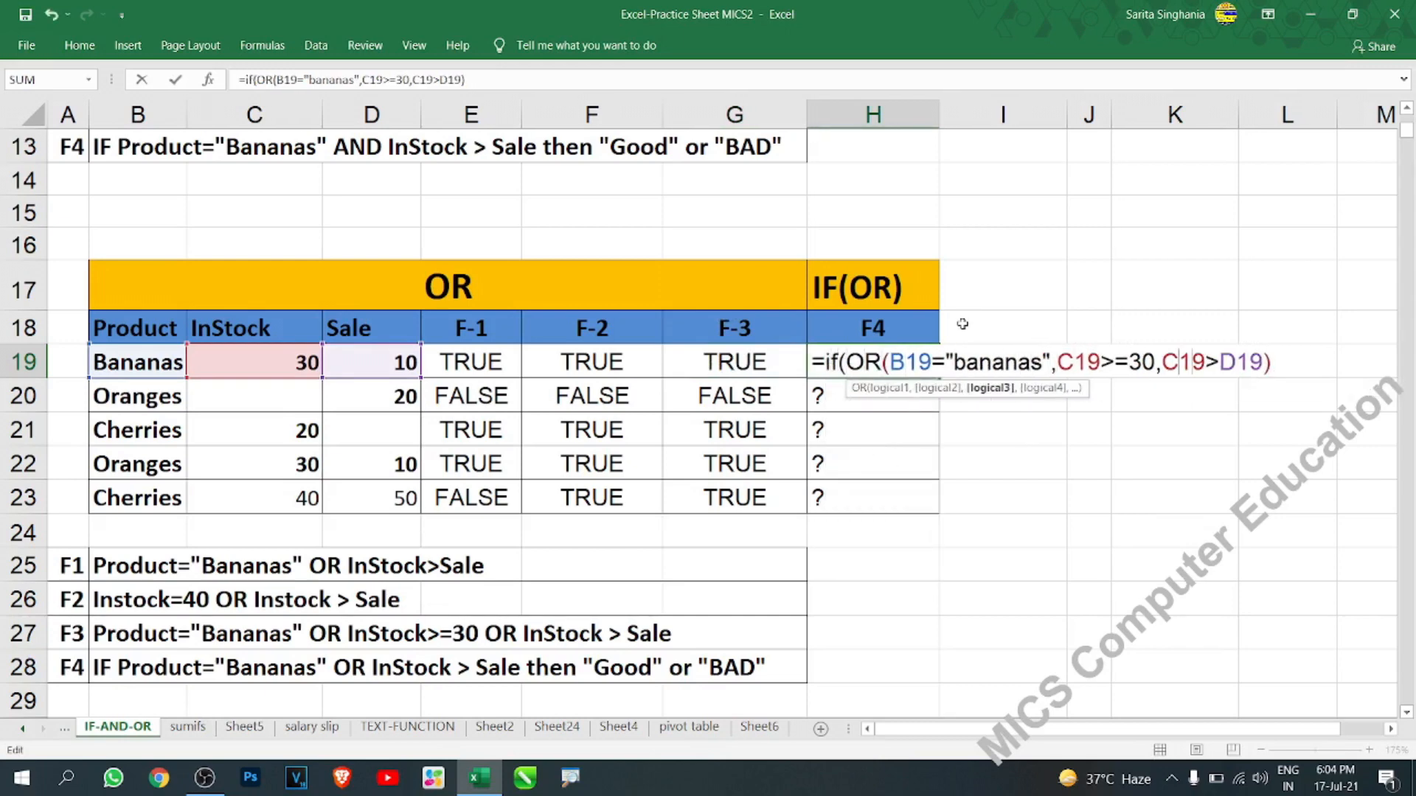
type(",")
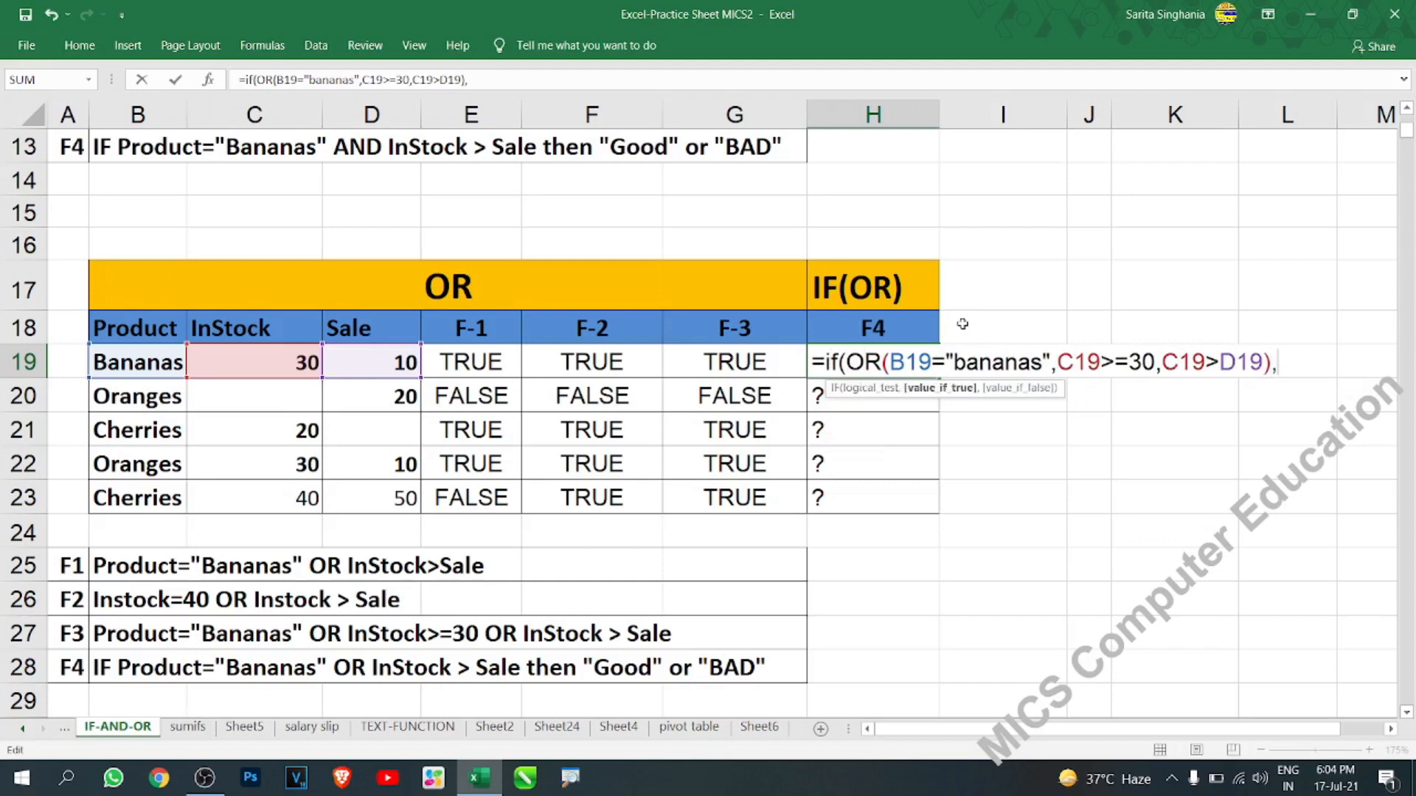
type("\"Good\",\"")
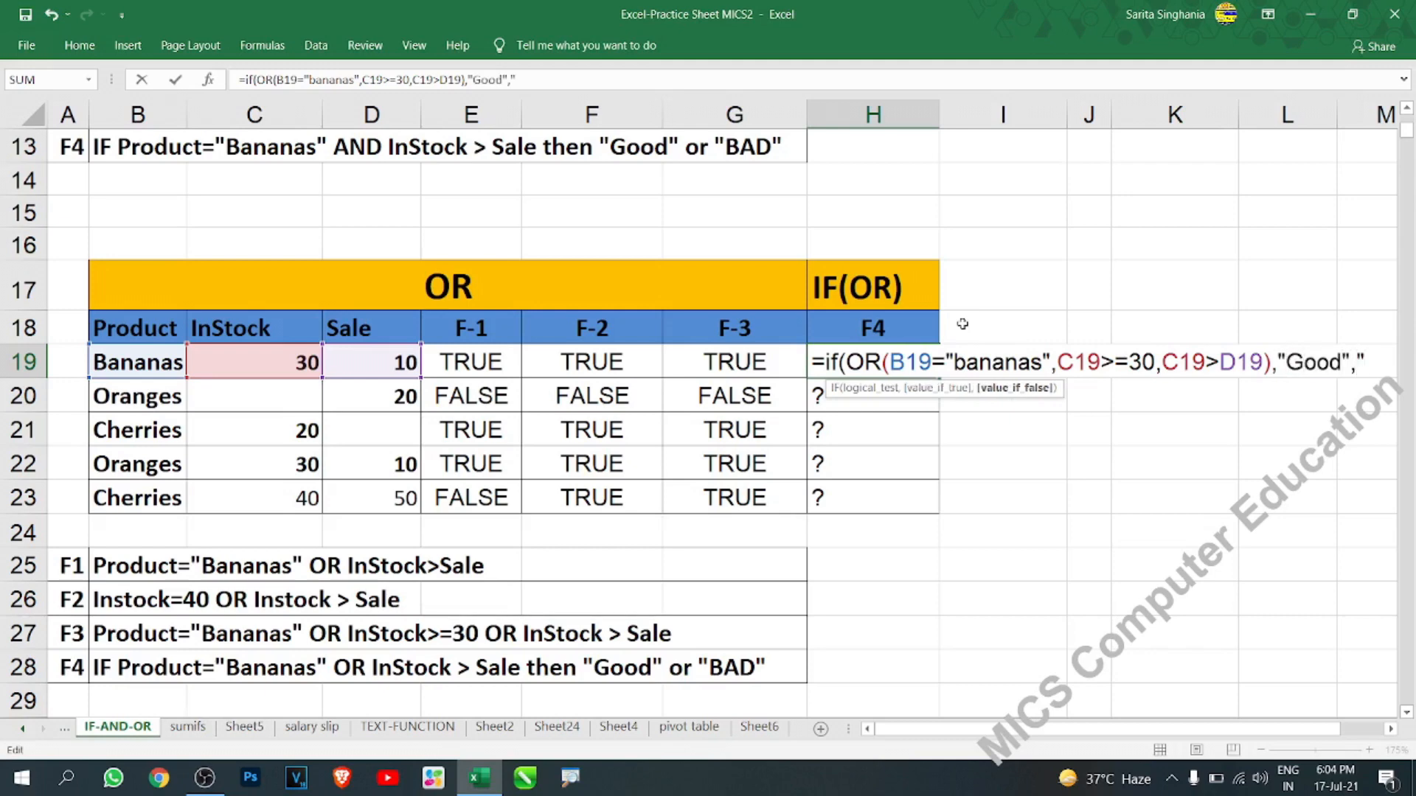
type("Bad\")")
key("Return")
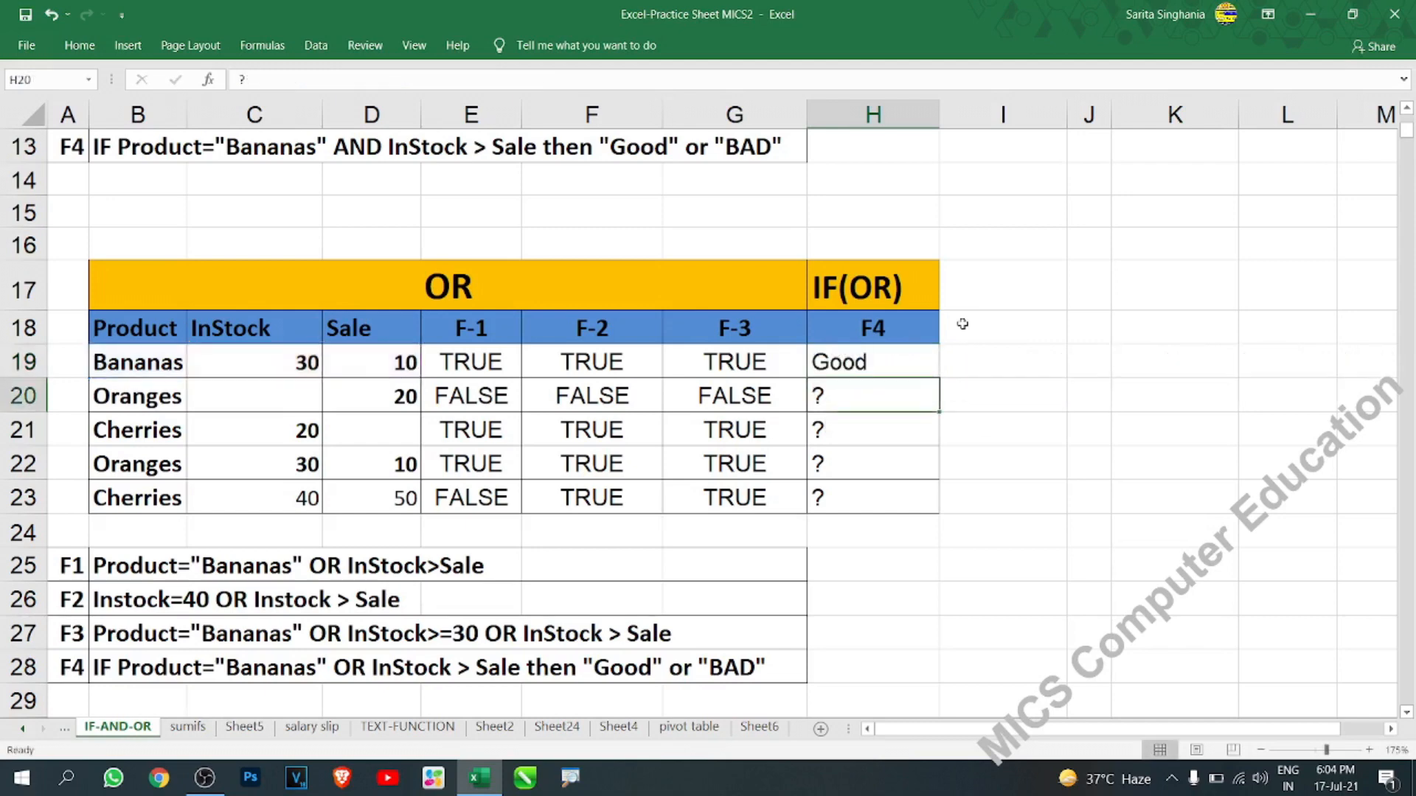
Step: Fill the IF(OR) formula from H19 down to H23 in the F4 column
left_click(916, 352)
left_click_drag(938, 378, 939, 516)
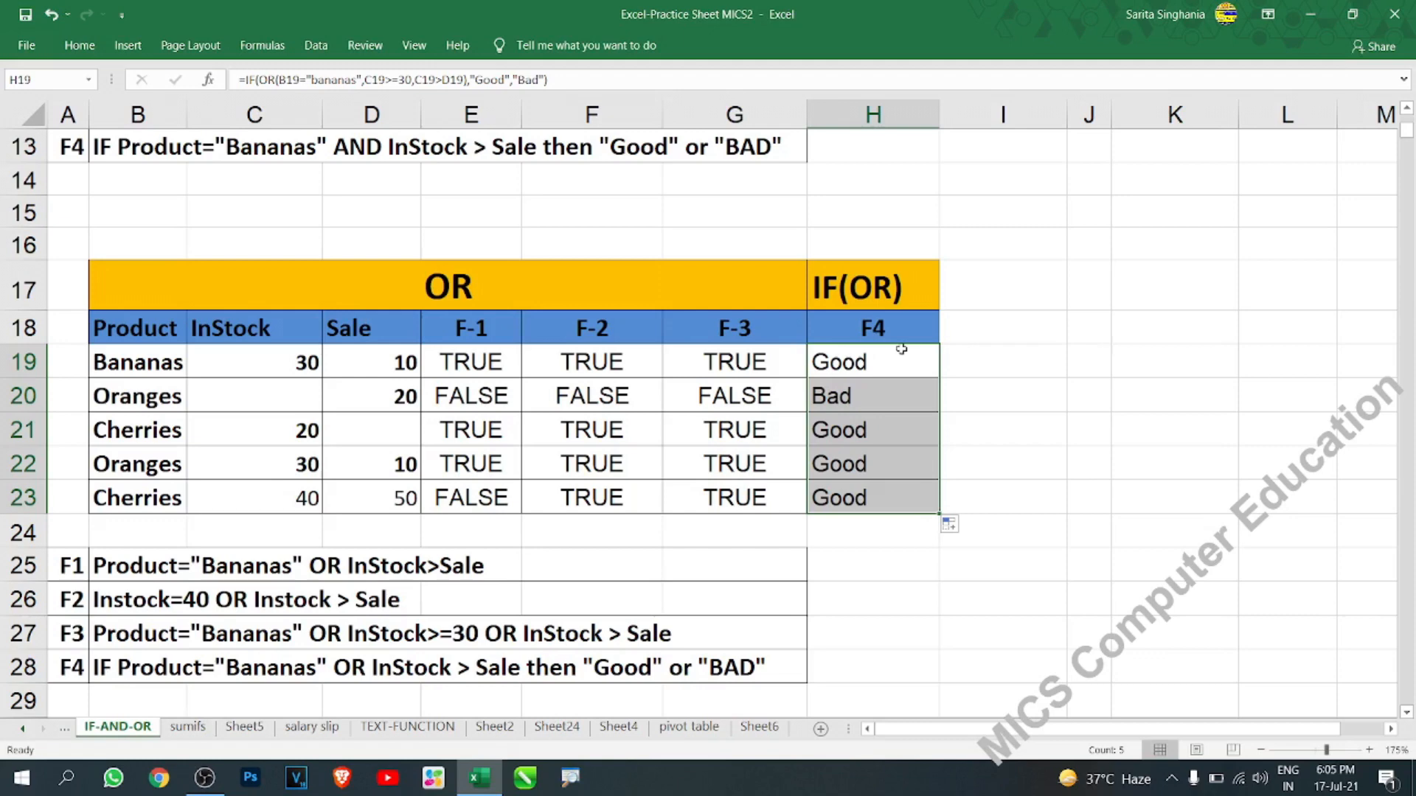
left_click(964, 595)
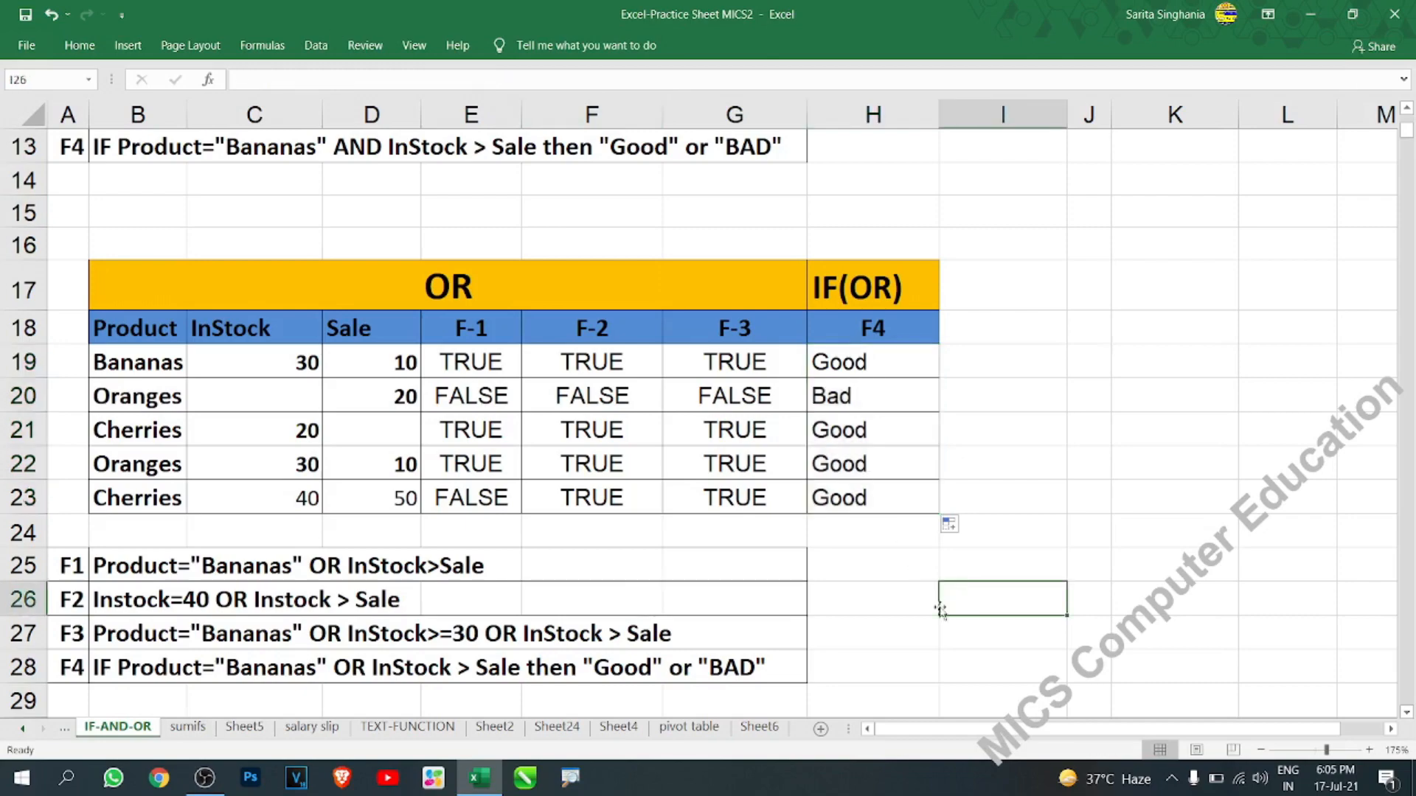
Step: Examine the IF-AND-OR table and its F1 and F2 conditions listed in rows 41 to 44
scroll(940, 609, "down", 3)
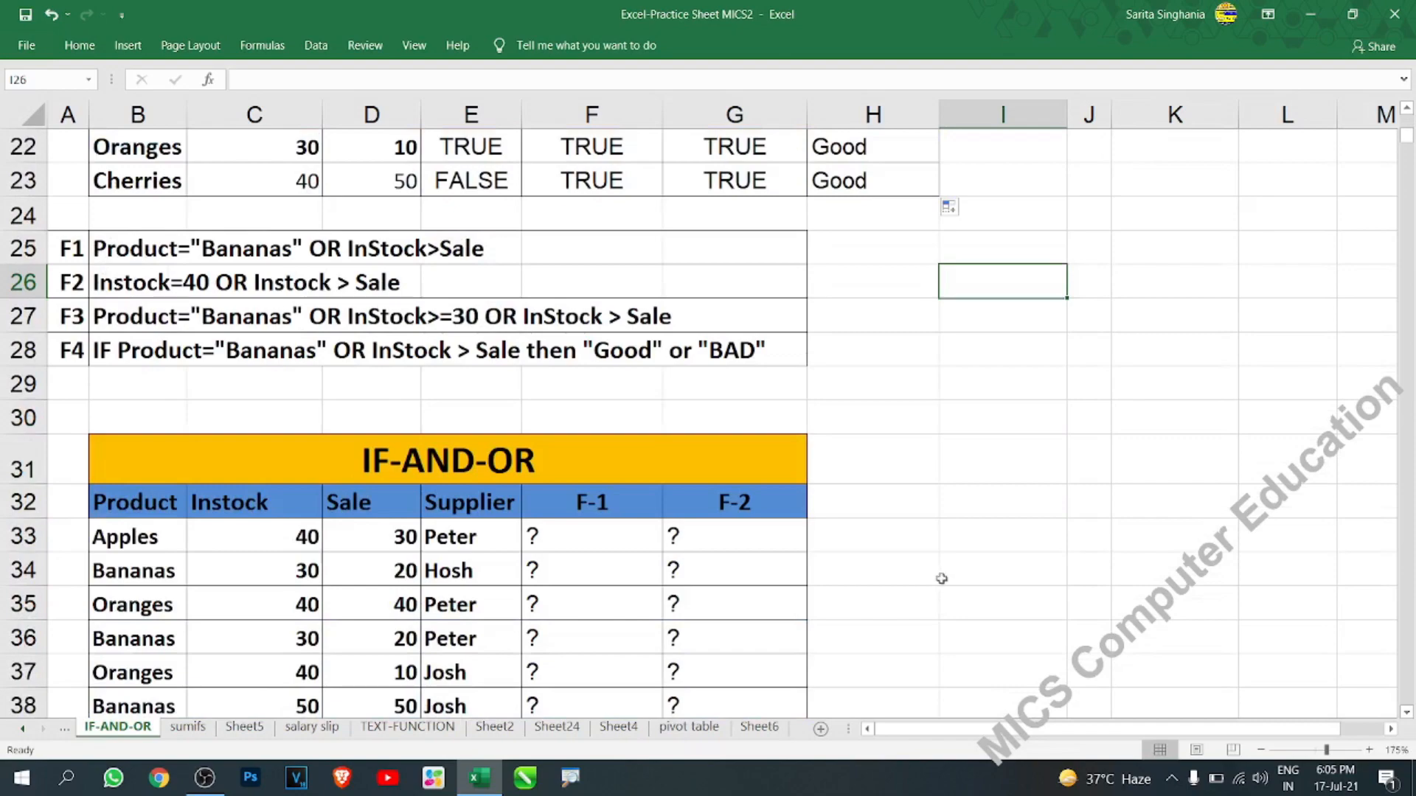
scroll(938, 578, "down", 1)
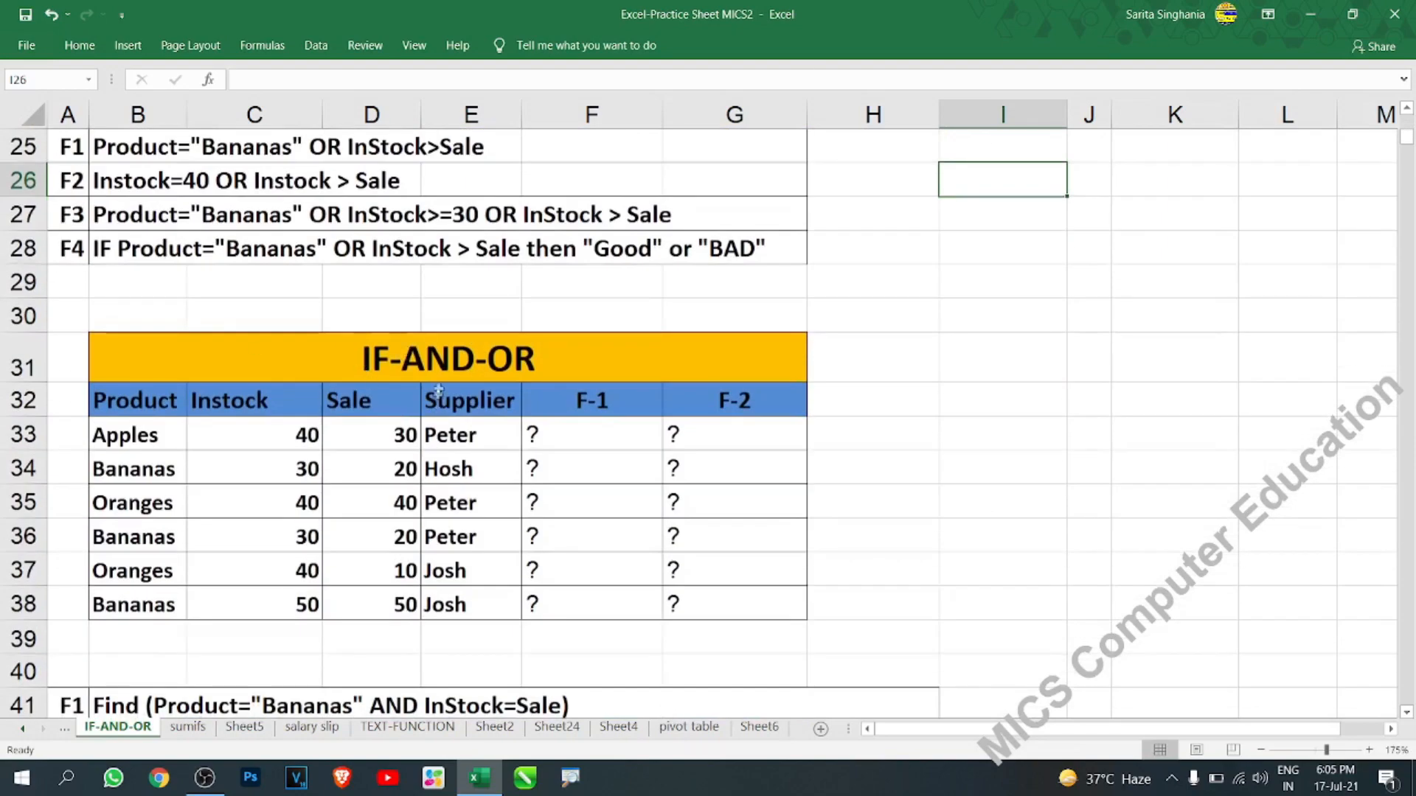
left_click(426, 362)
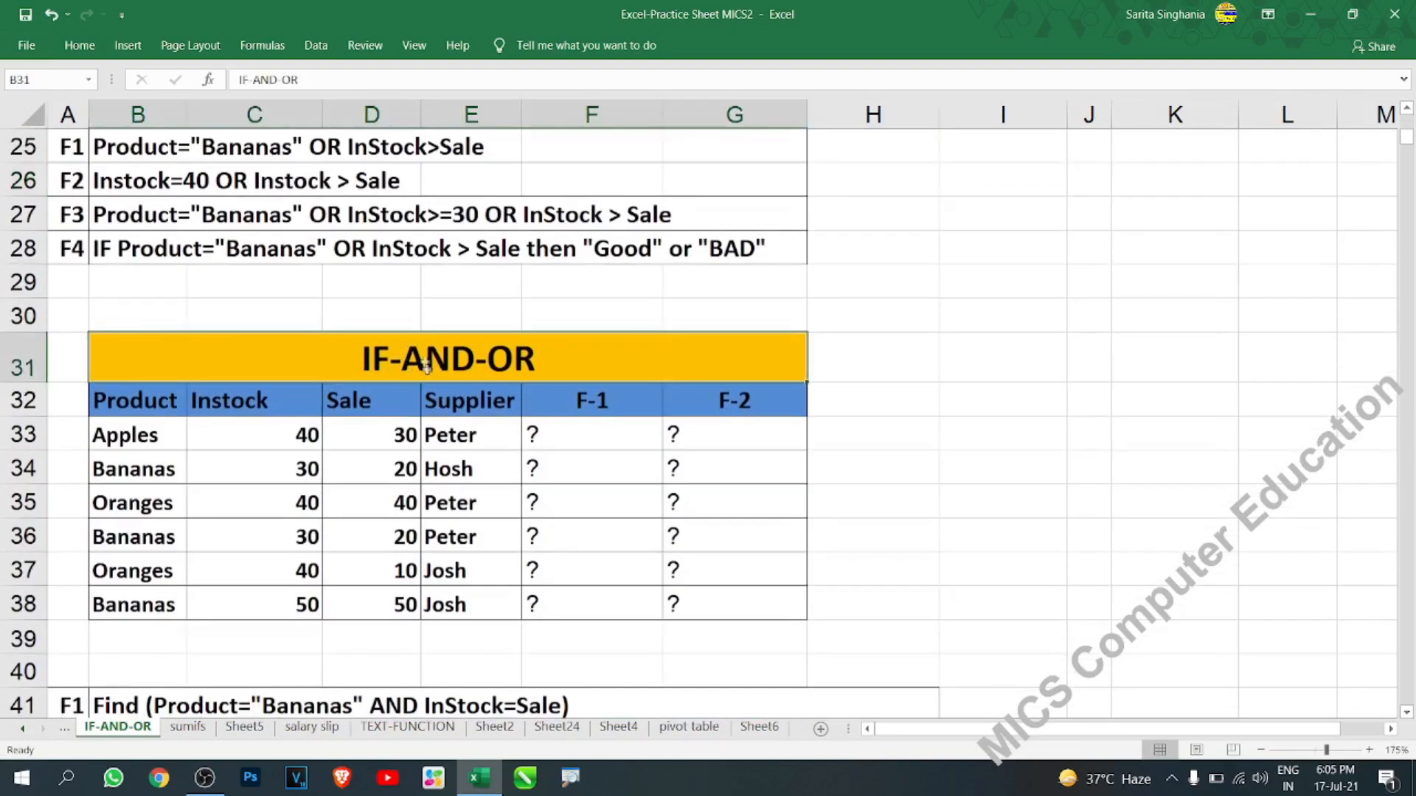
scroll(425, 362, "down", 2)
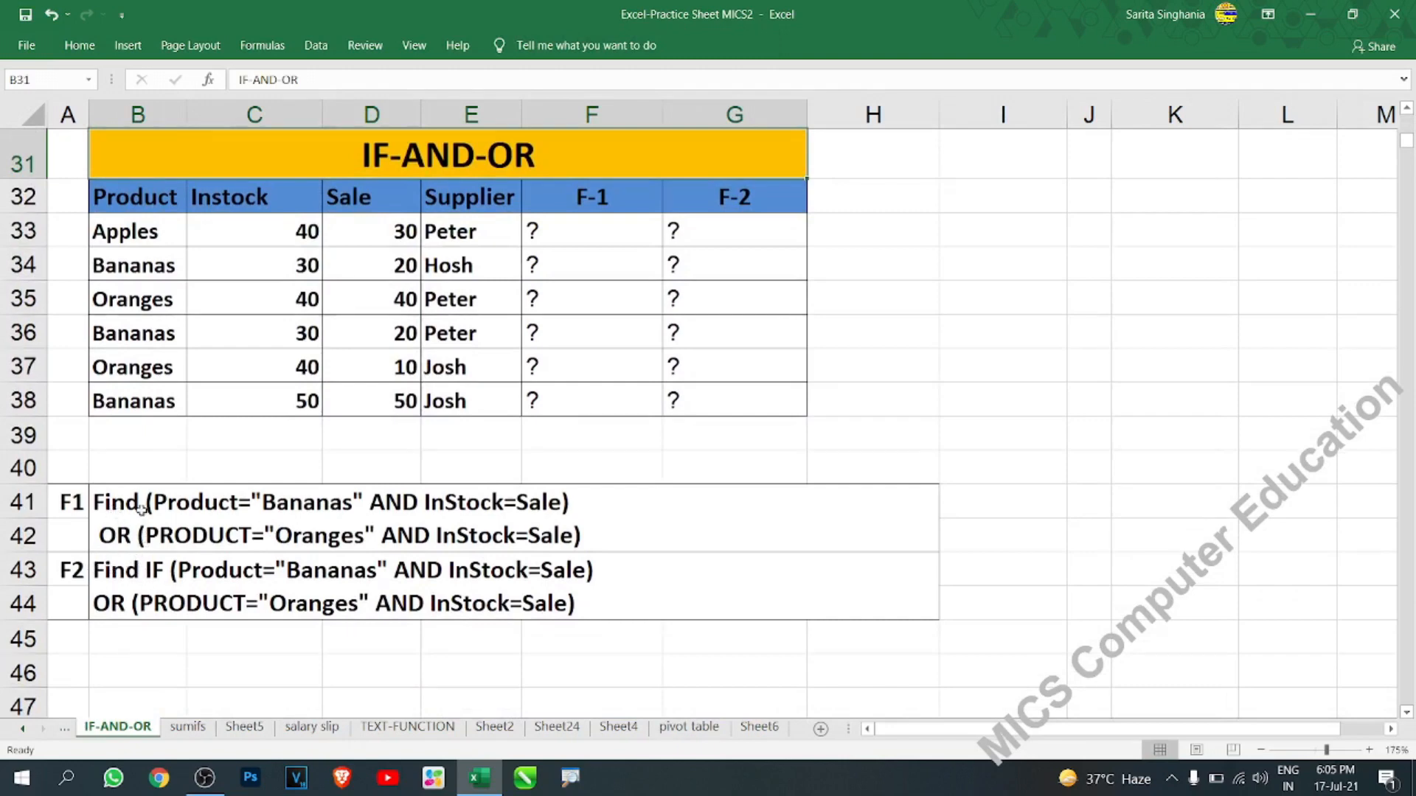
scroll(258, 508, "up", 1)
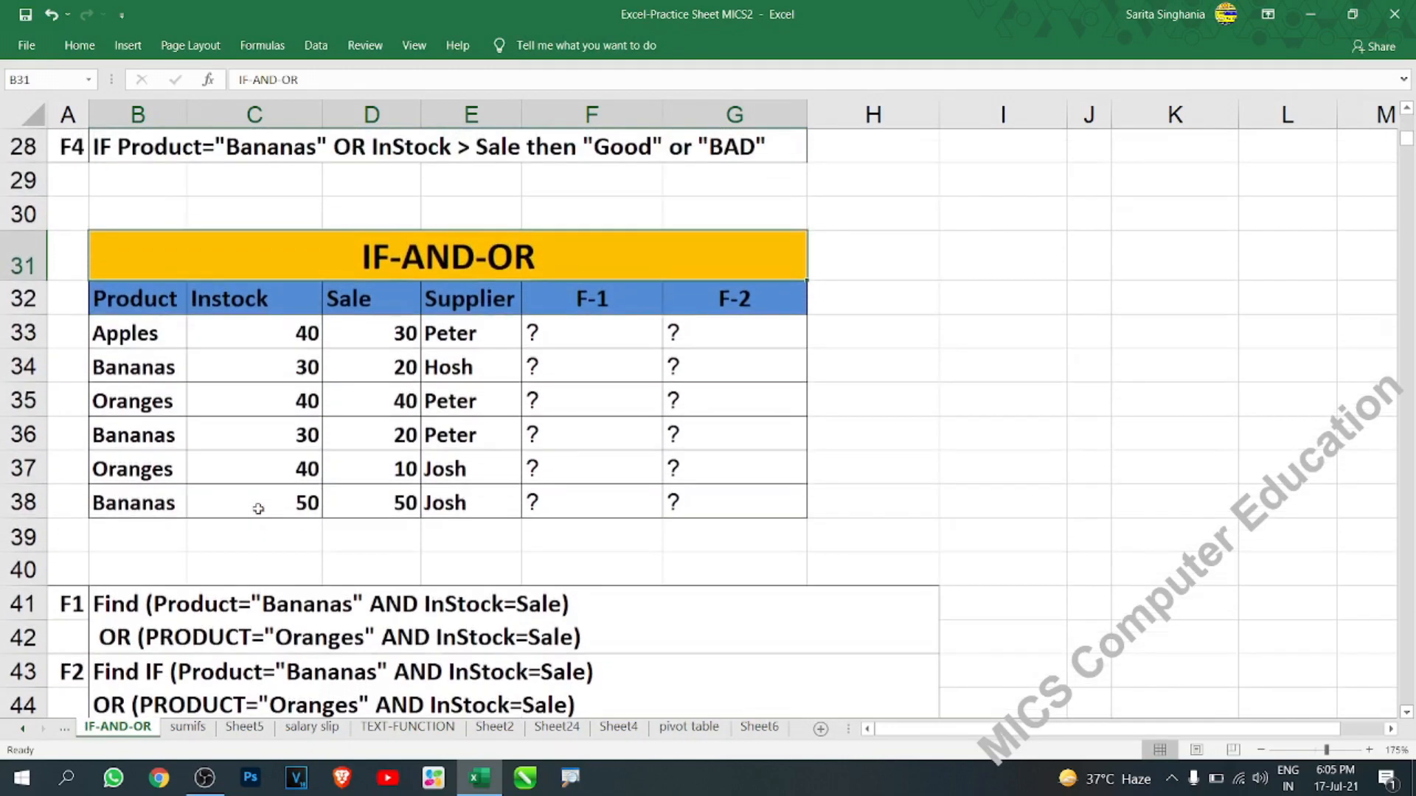
scroll(258, 509, "down", 1)
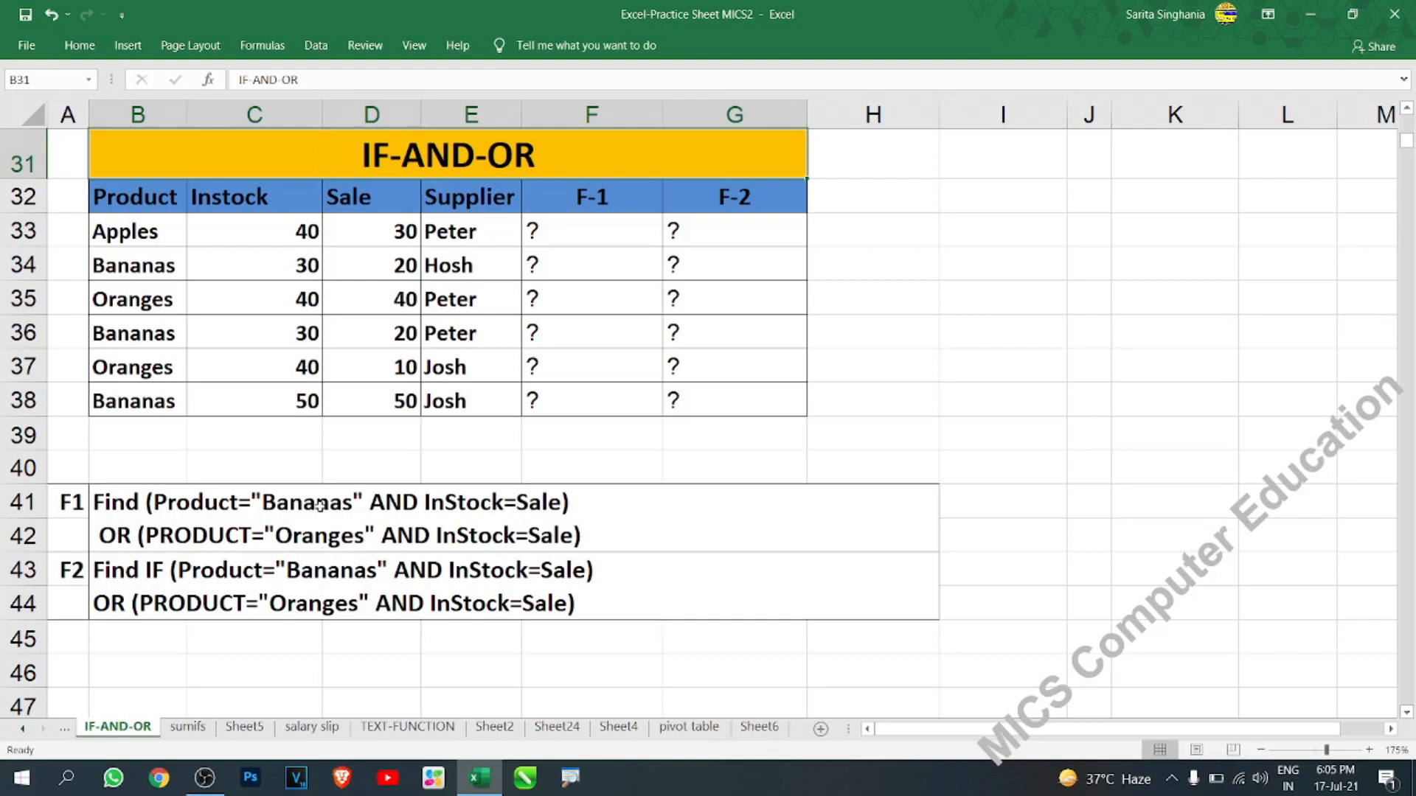
scroll(564, 451, "up", 1)
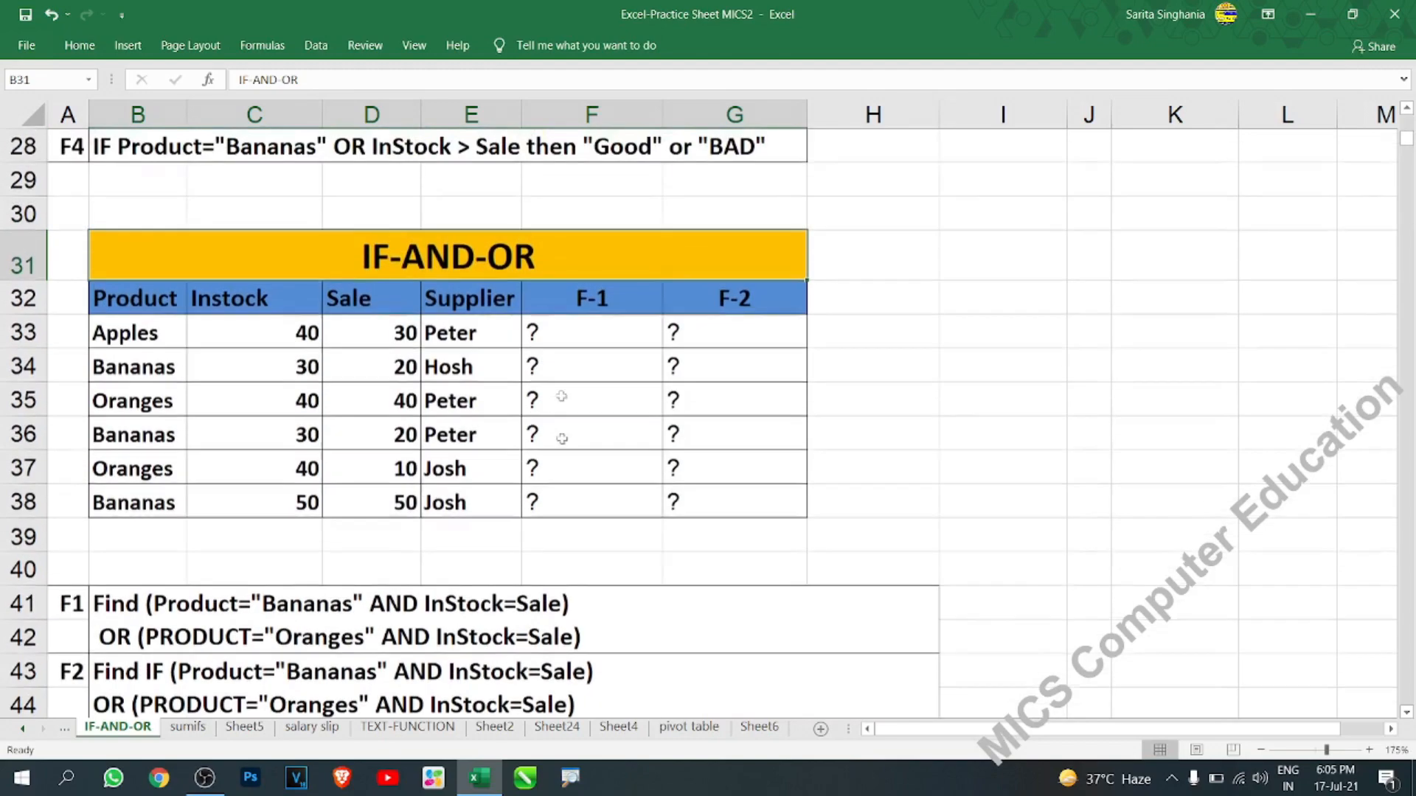
Step: Begin an OR formula in F33 of the IF-AND-OR table with AND(B33="bananas",C33=D33) as its first condition
left_click(588, 336)
type("=")
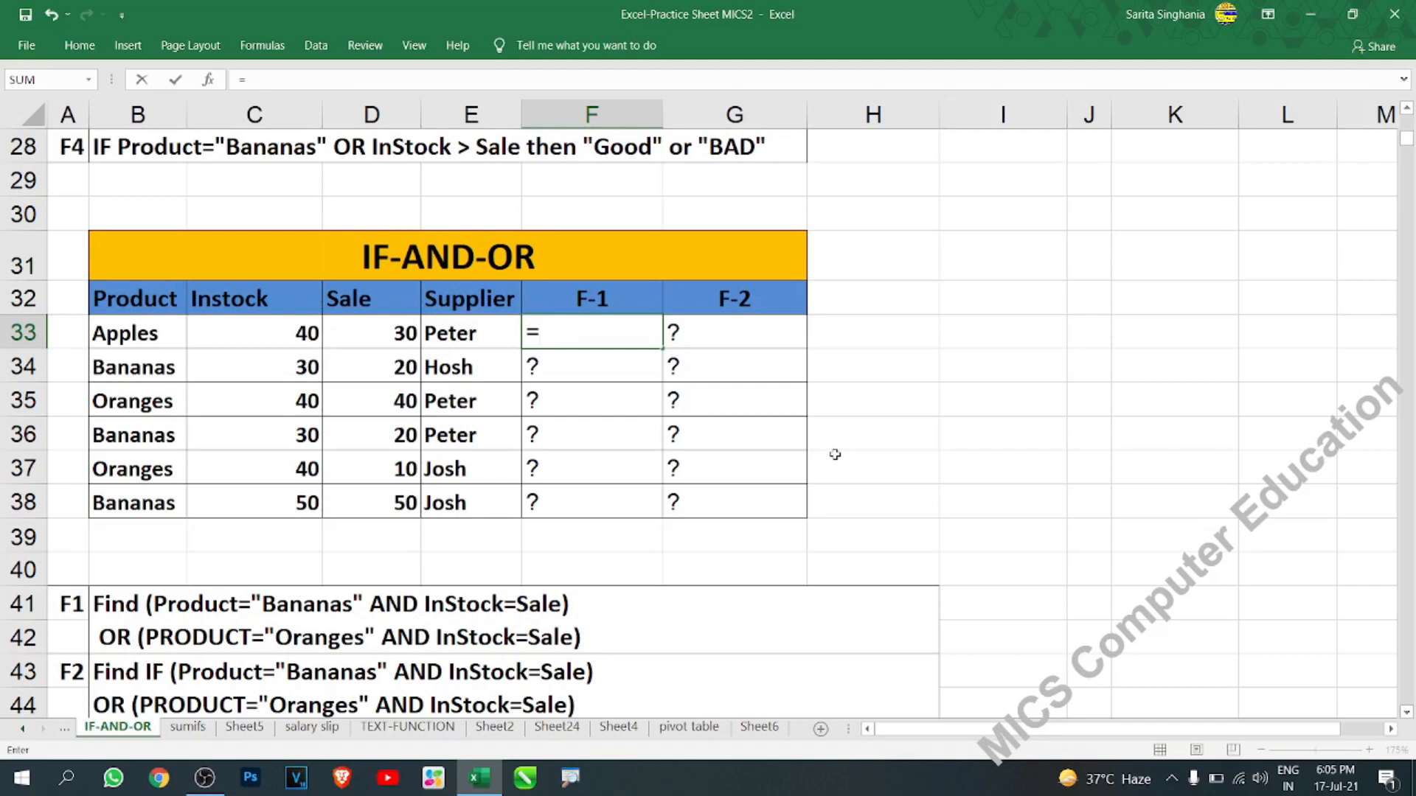
type("or")
key("Tab")
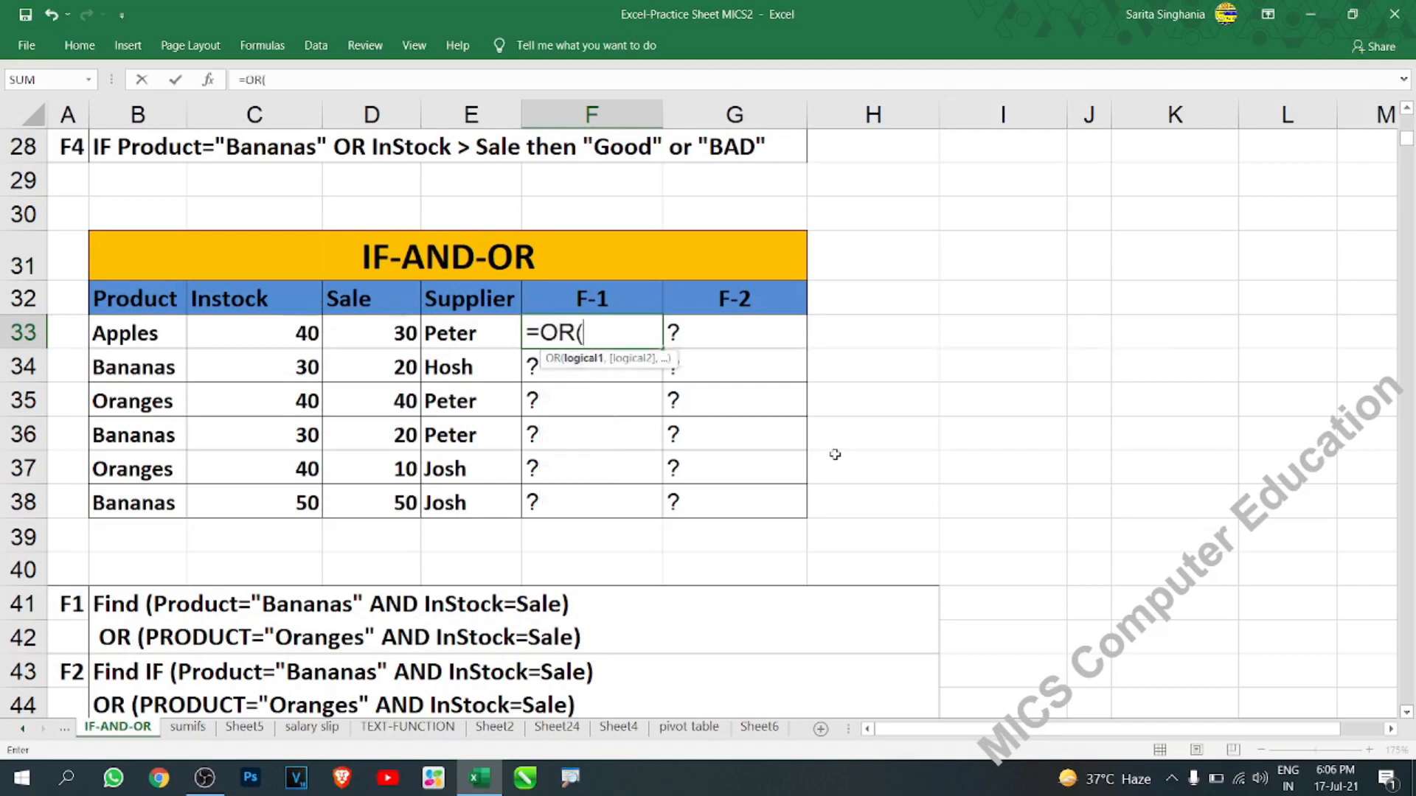
type("and(")
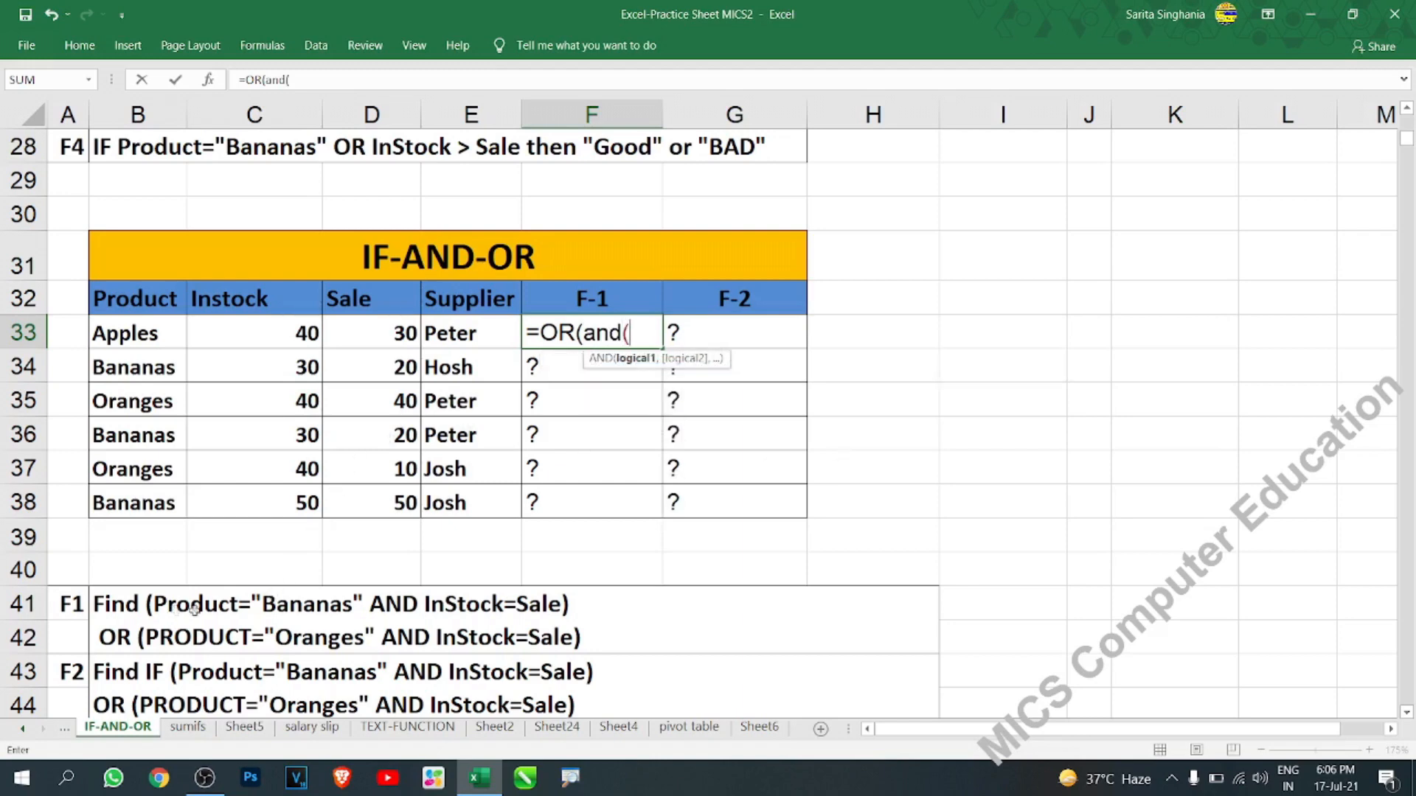
left_click(144, 337)
type("=")
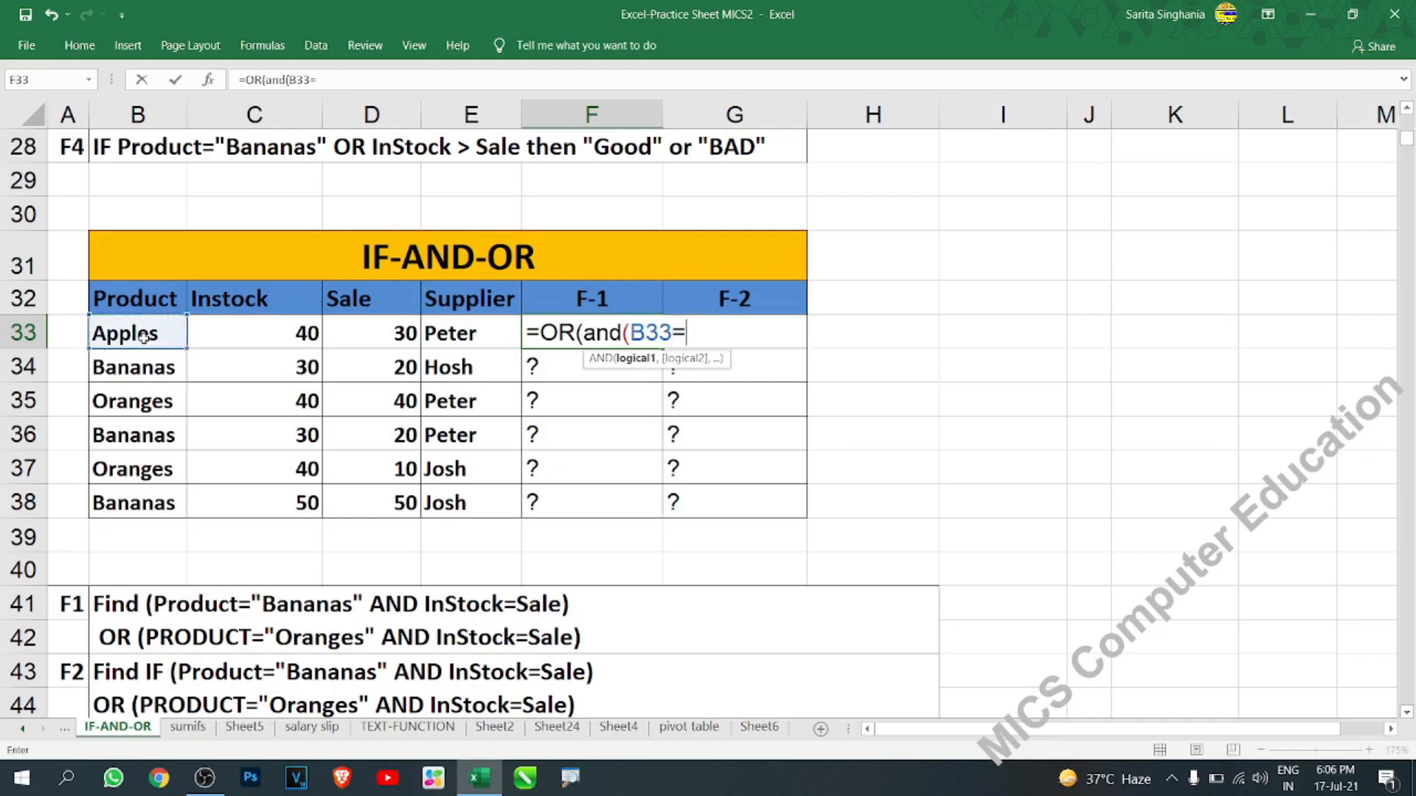
type("\"bananas\",")
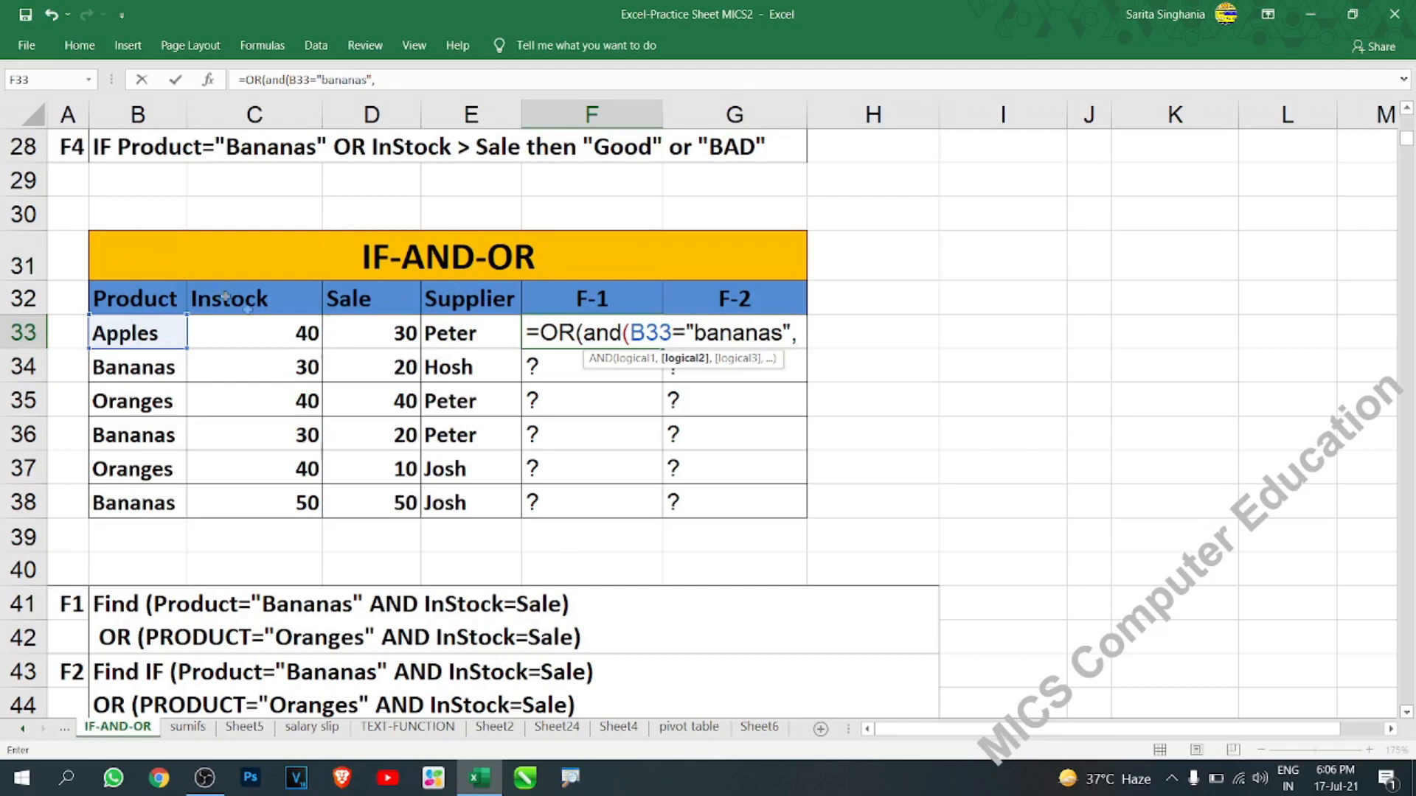
left_click(266, 334)
type("=")
left_click(380, 331)
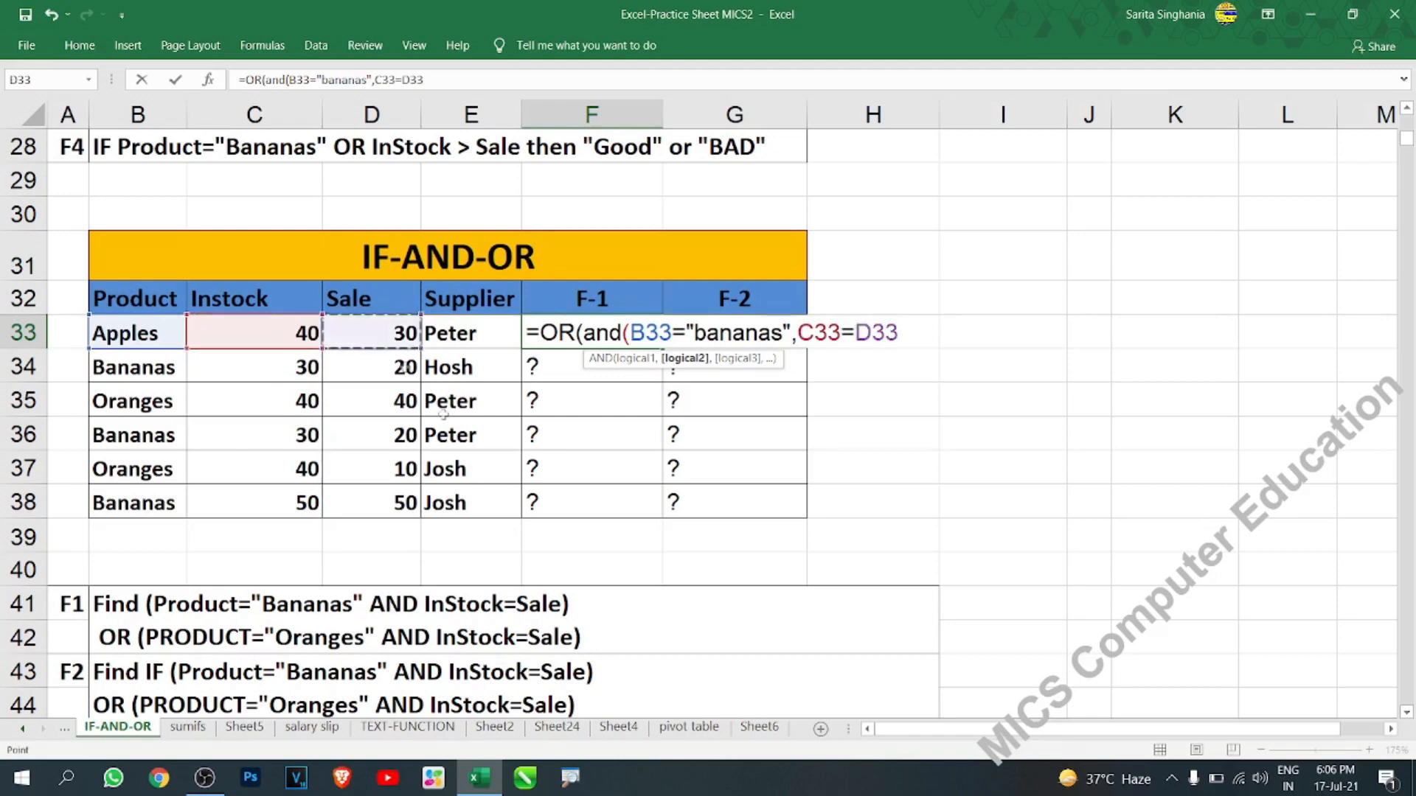
type(")")
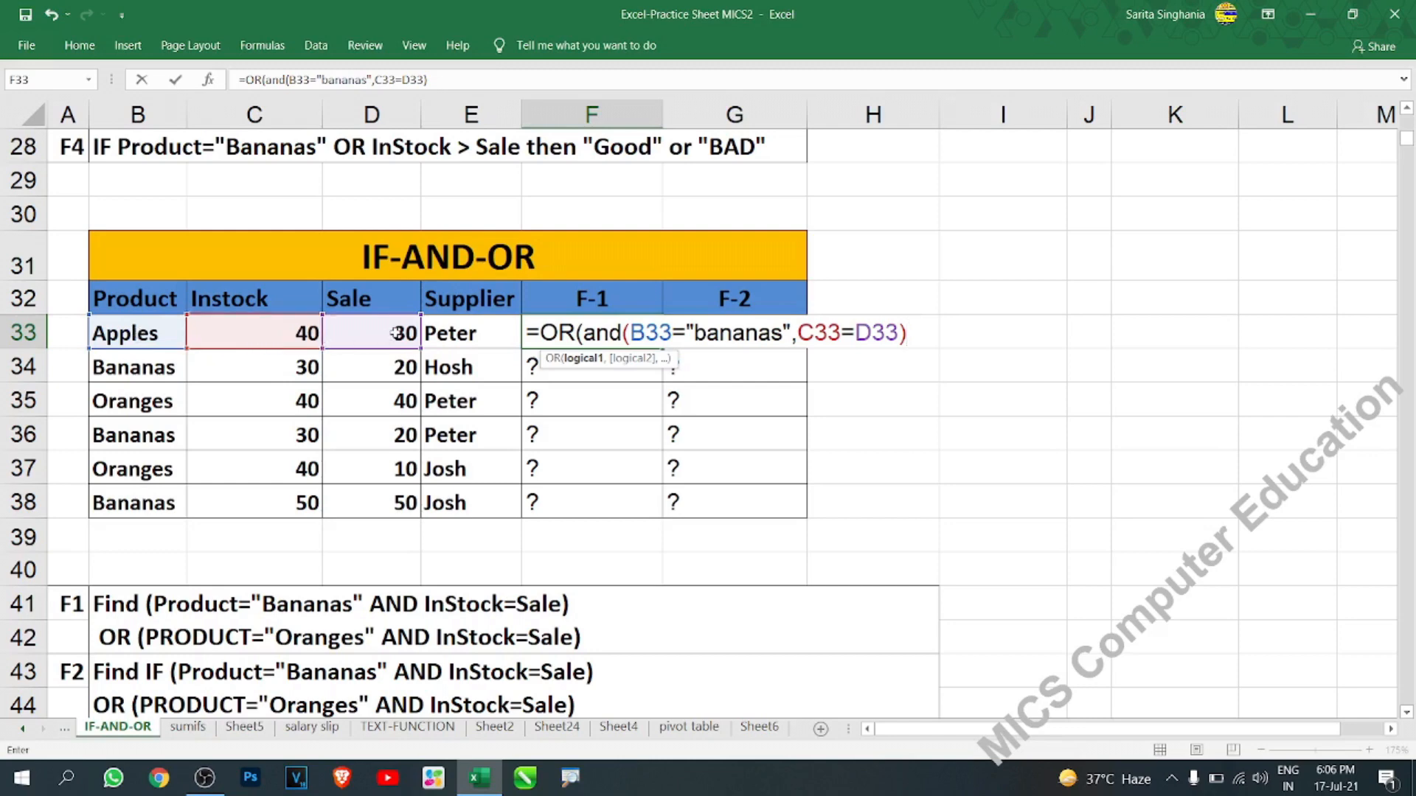
Step: Add AND(B33="oranges",C33=D33) as the second condition of the OR formula in F33 and complete the entry
type(",")
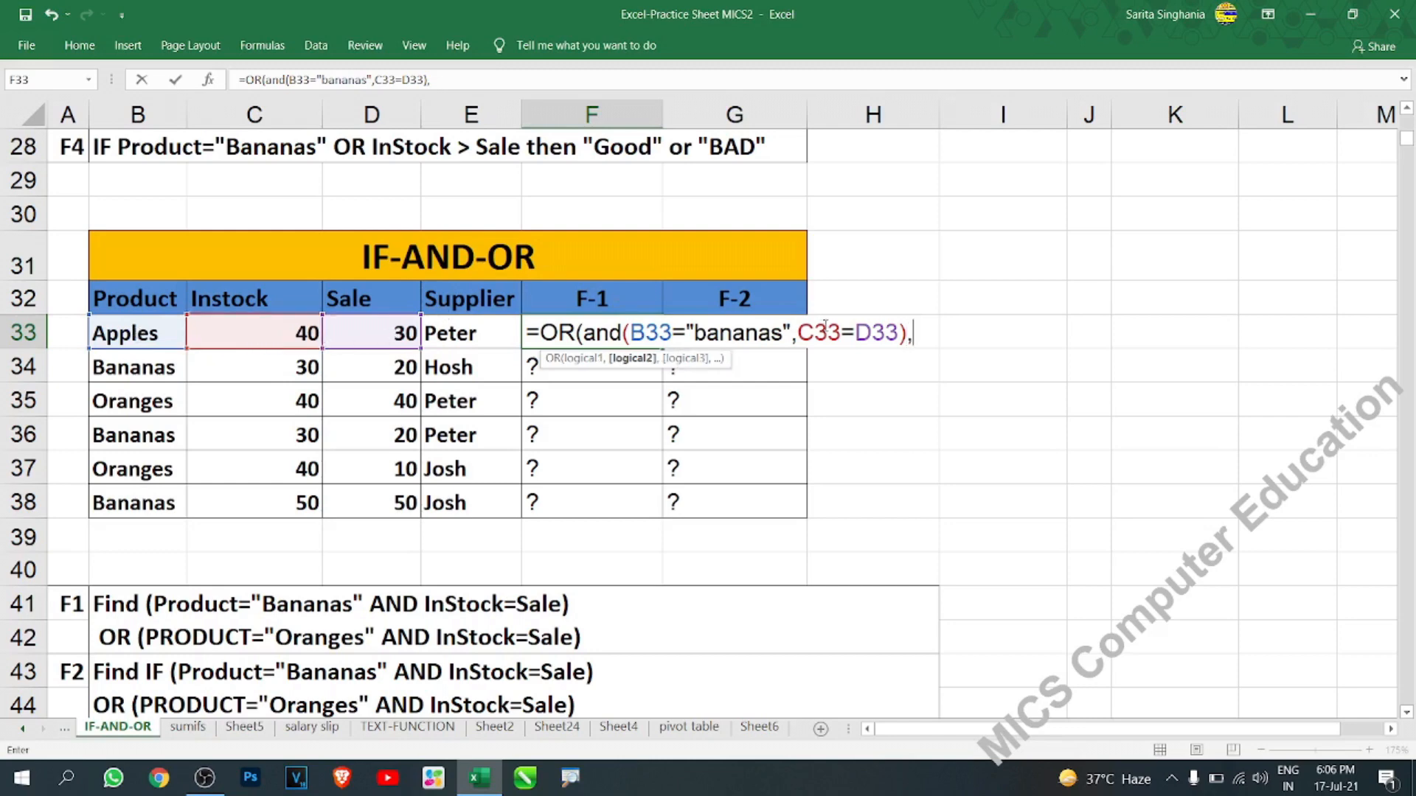
type("and")
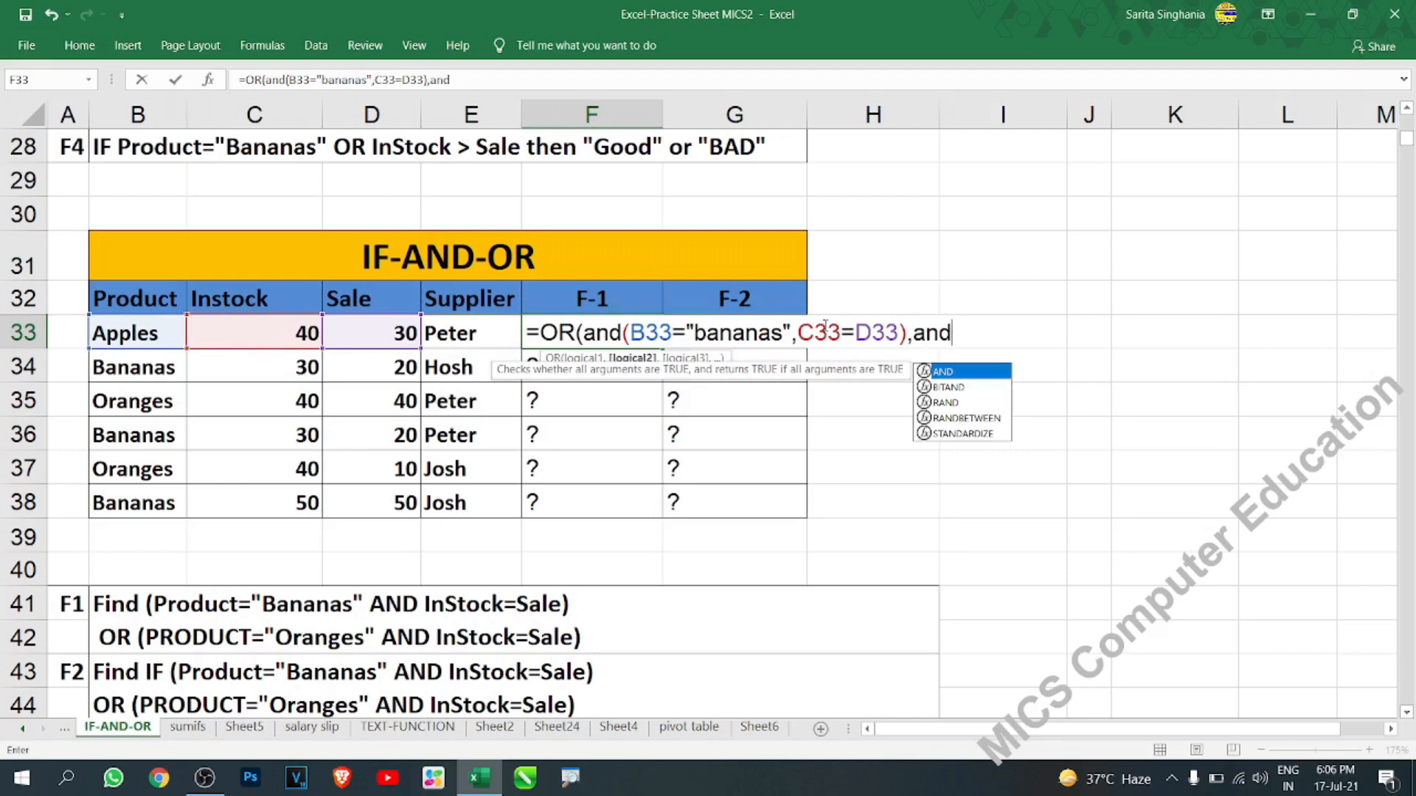
key("Tab")
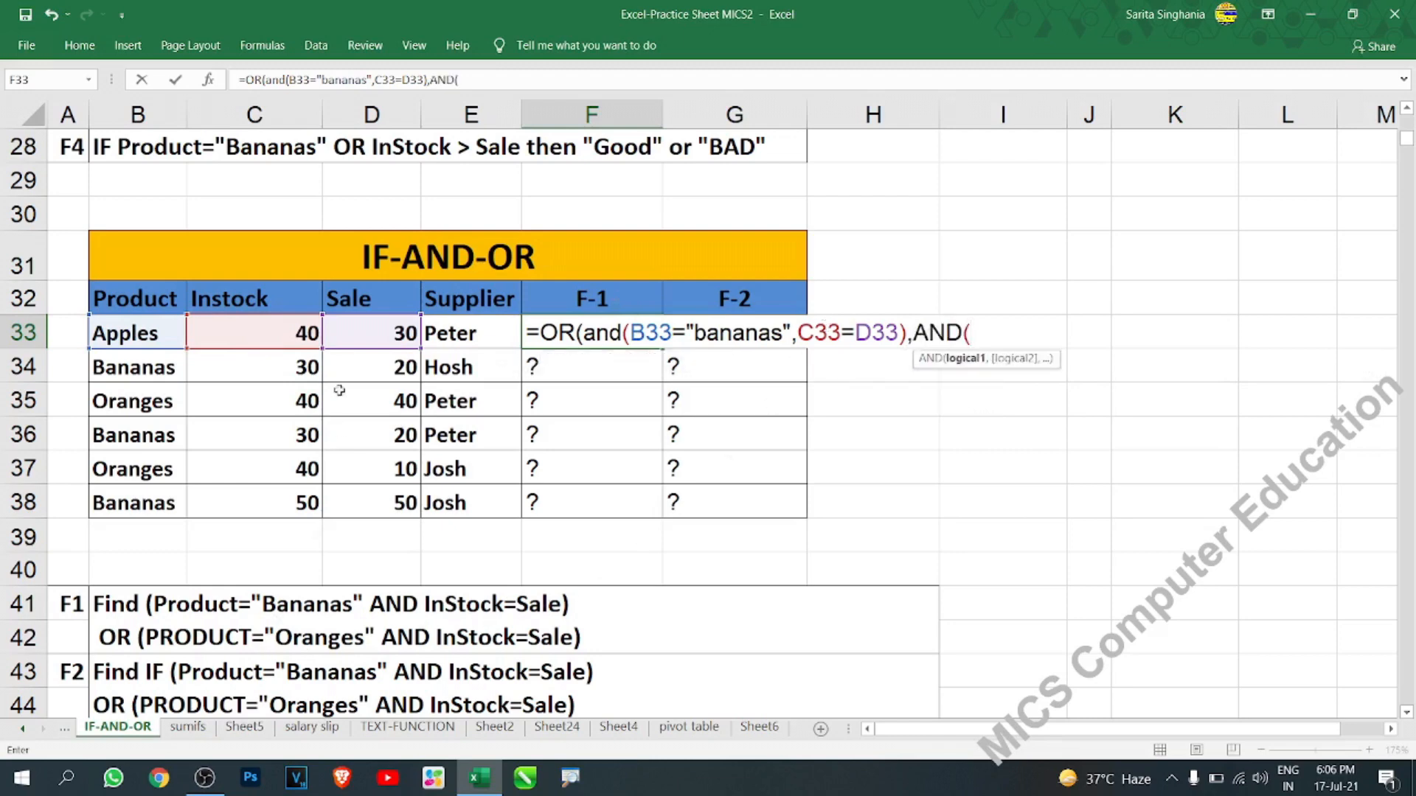
left_click(131, 332)
type("=\"")
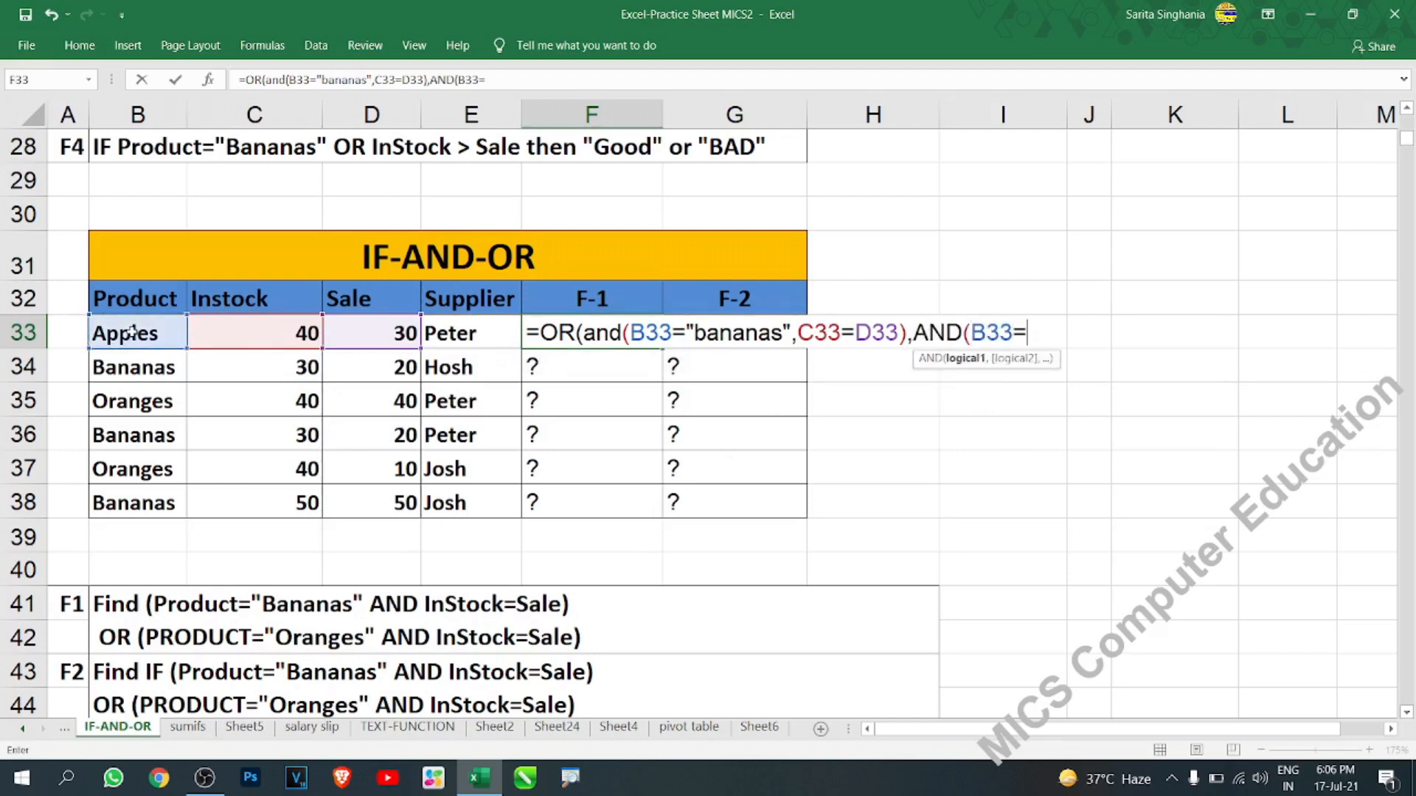
type("pra")
key("BackSpace")
key("BackSpace")
key("BackSpace")
type("oranges")
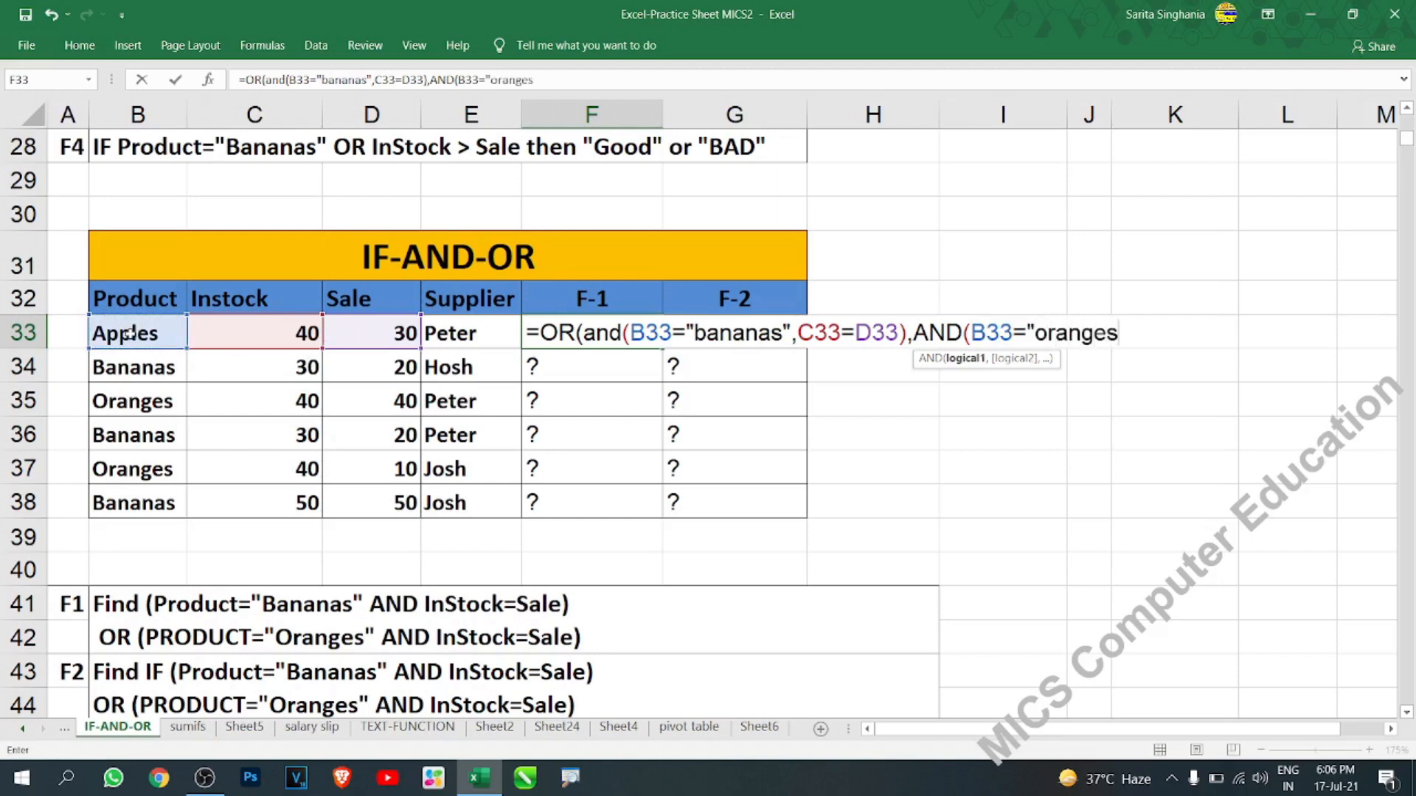
type("\",")
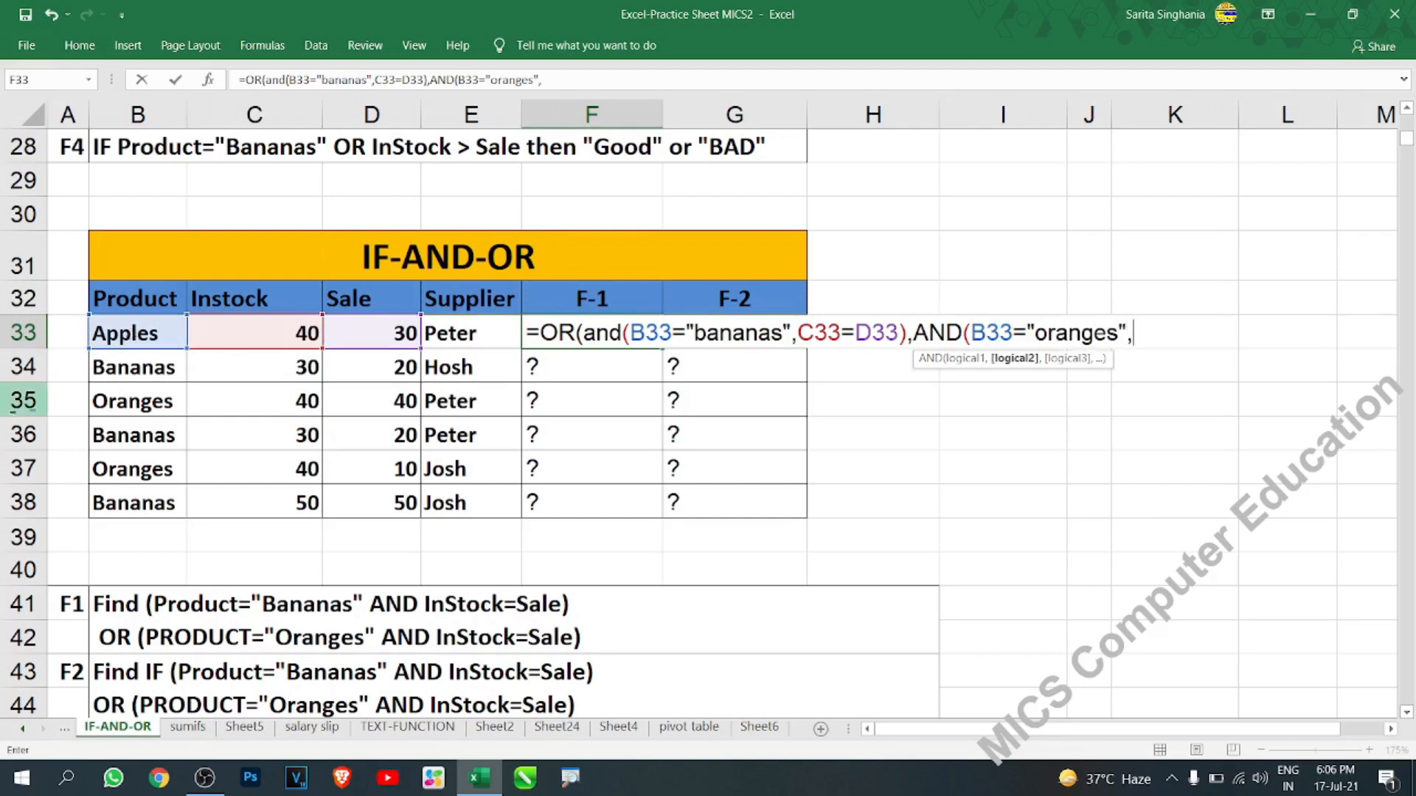
left_click(250, 332)
type("=")
left_click(401, 326)
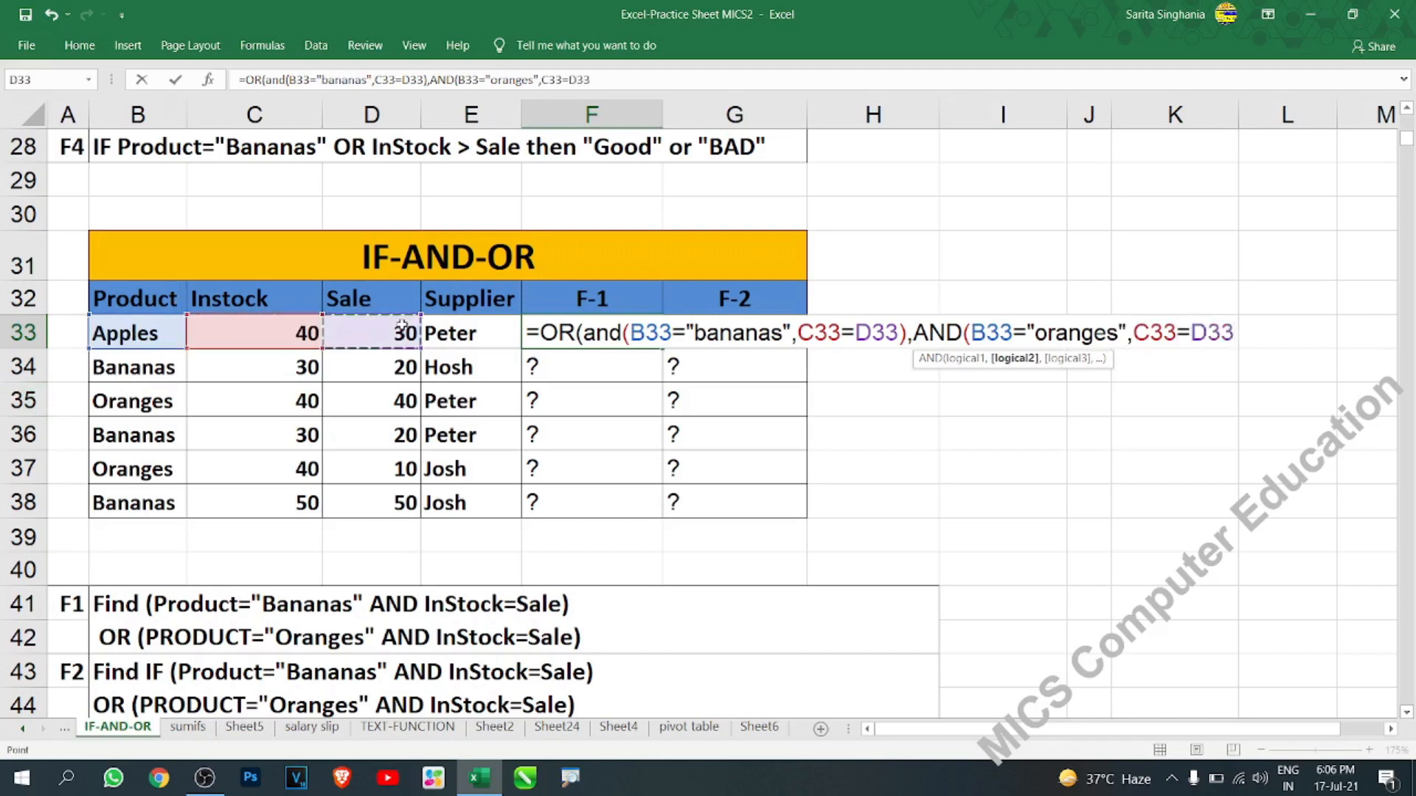
type("))")
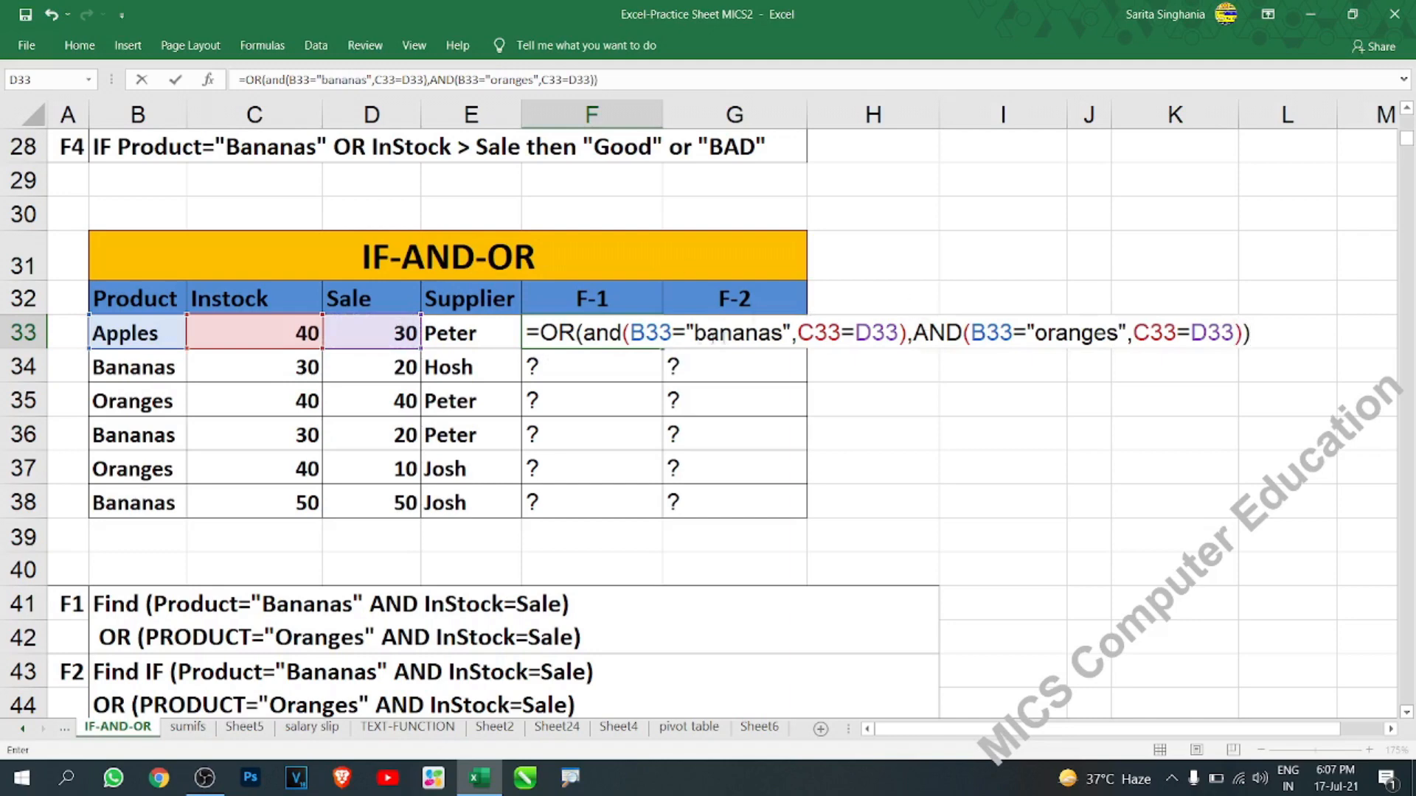
left_click(628, 332)
key("Return")
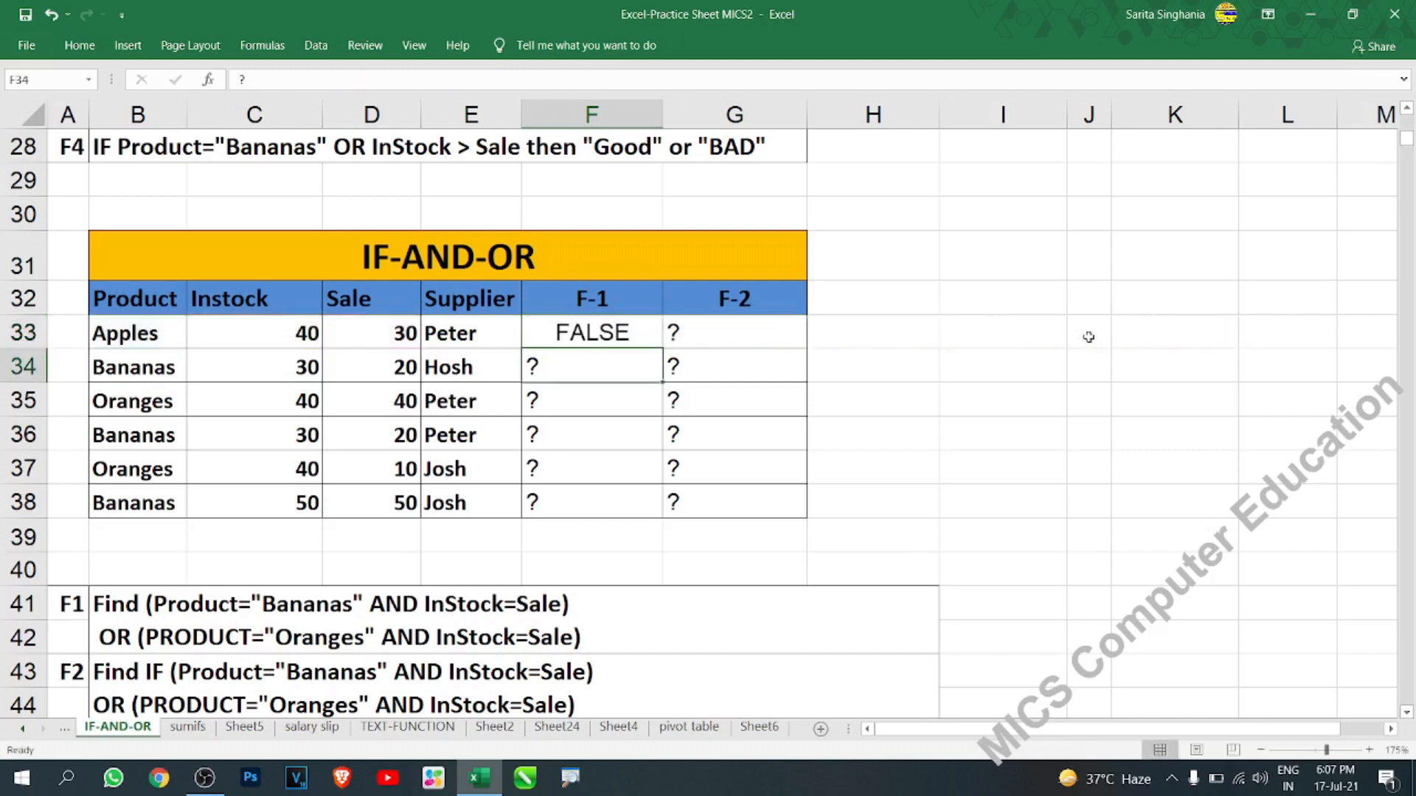
Step: Fill the F-1 formula from F33 down to F38 and check the copied formula in F35 against its row
left_click(639, 336)
left_click_drag(661, 347, 634, 520)
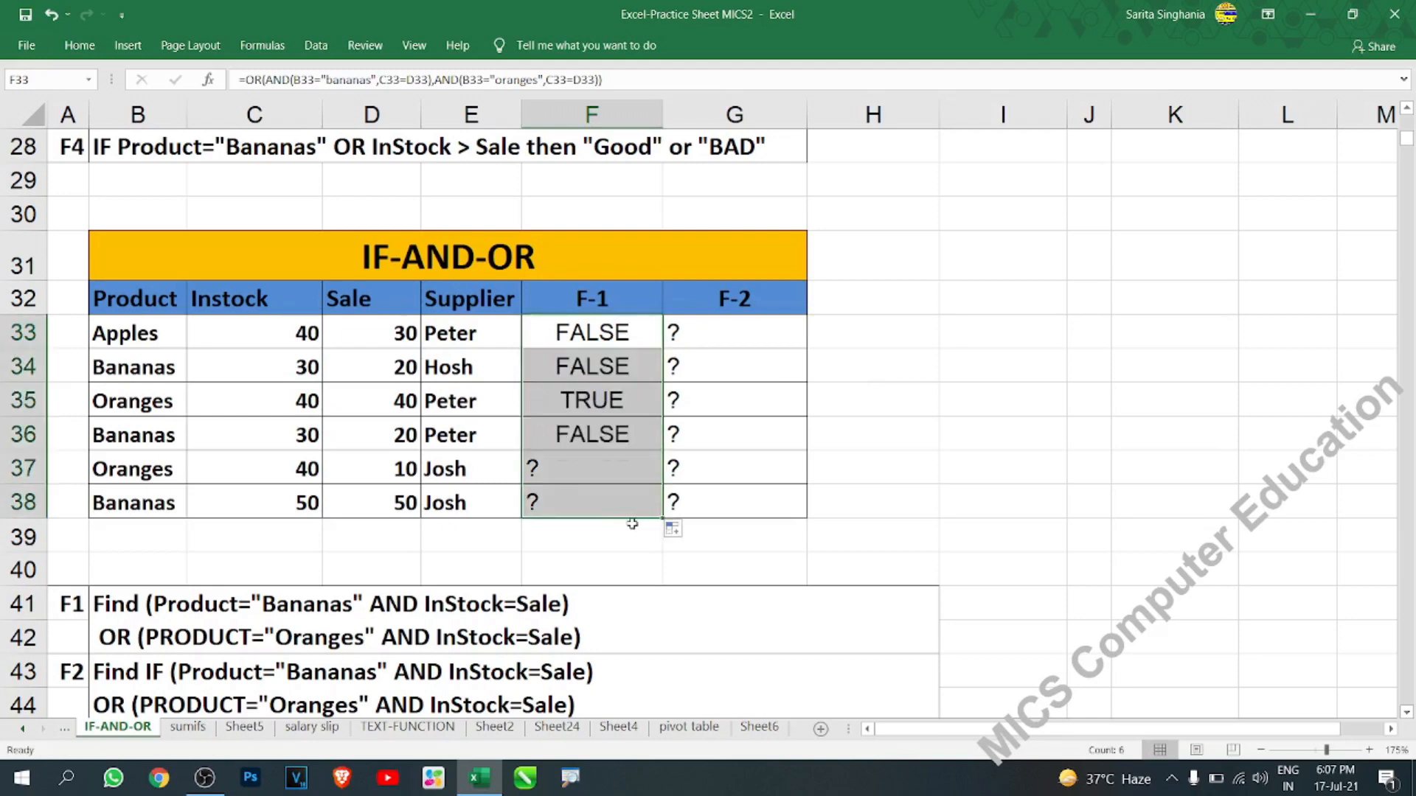
left_click(588, 404)
left_click(133, 404)
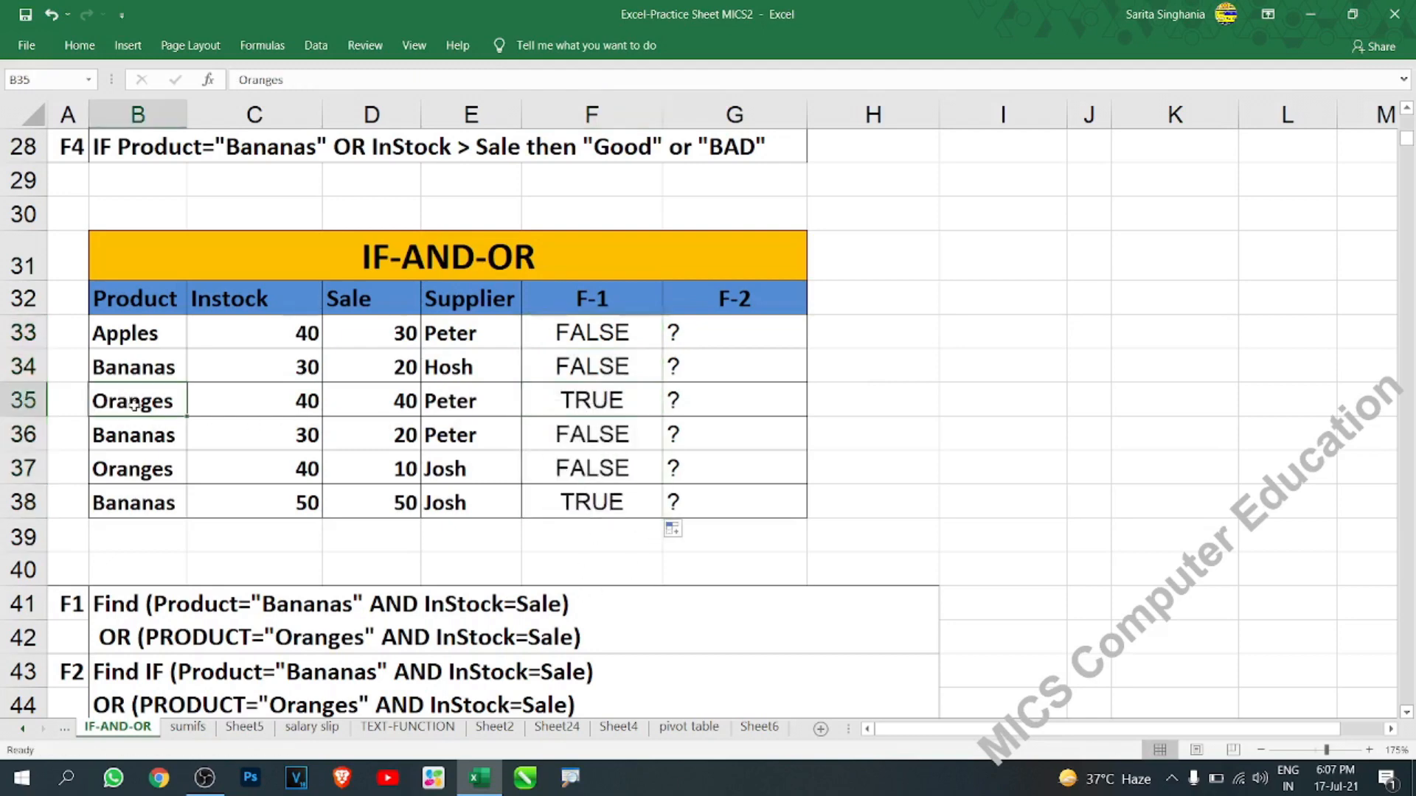
left_click(565, 406)
double_click(565, 406)
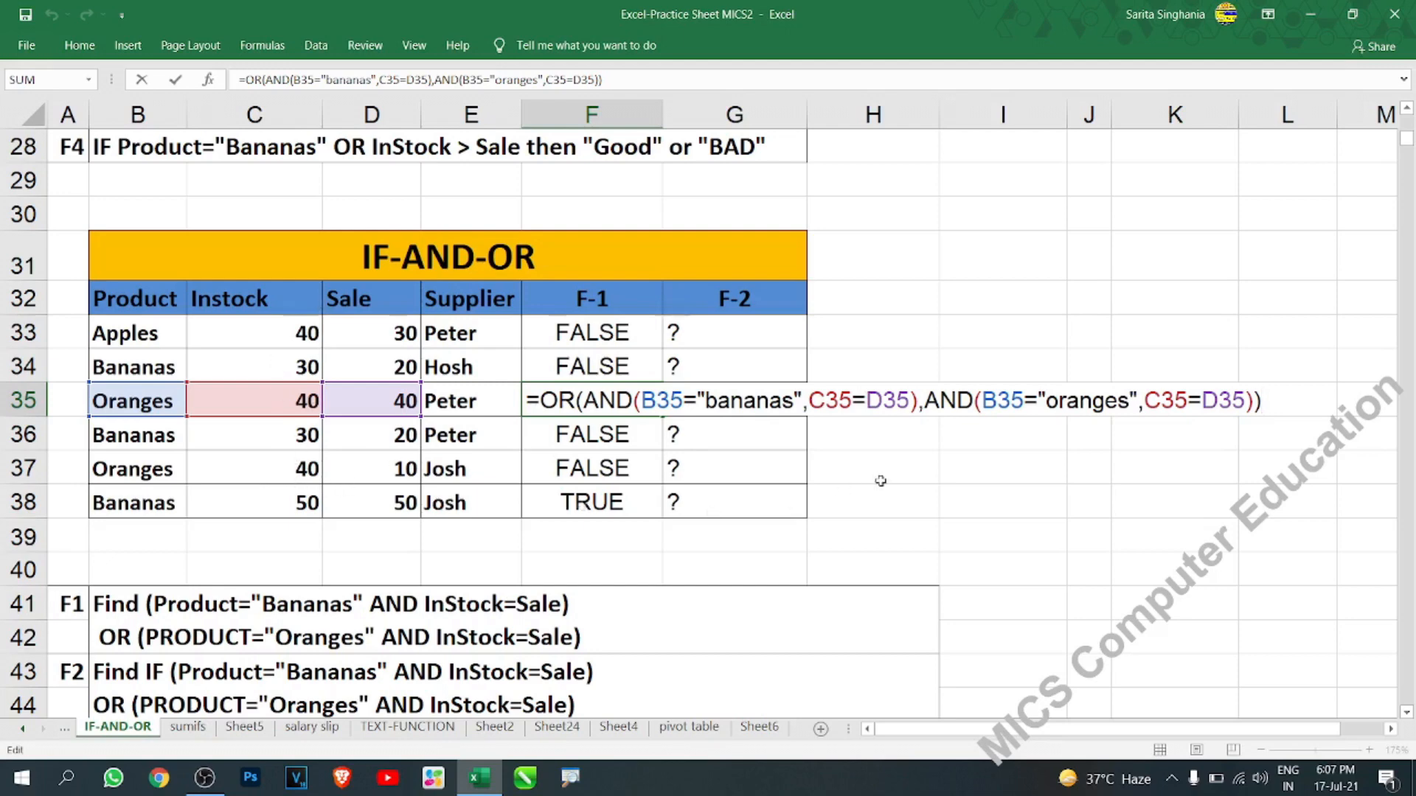
Step: Copy the full OR formula text from F33 and paste it into G33 of the F-2 column
key("Return")
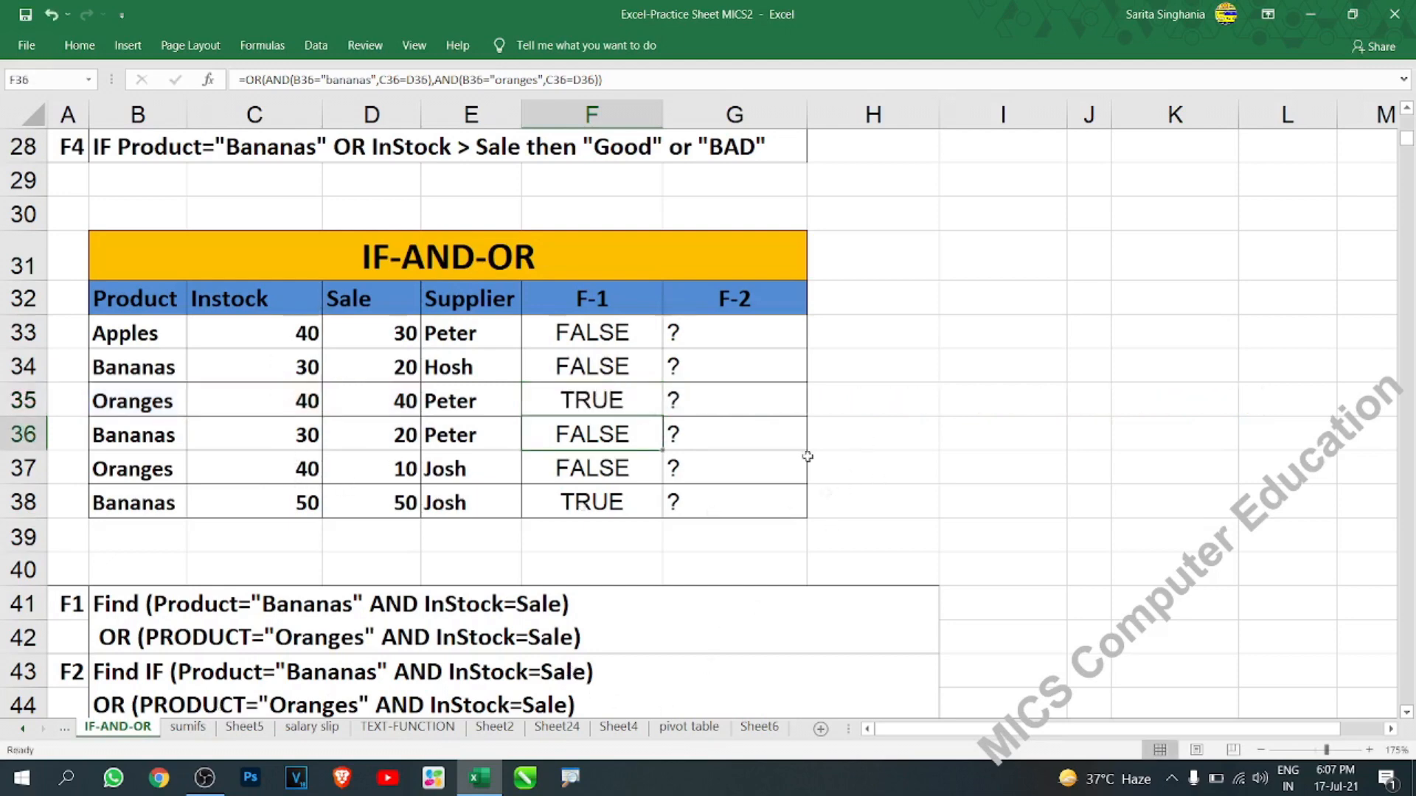
left_click(627, 332)
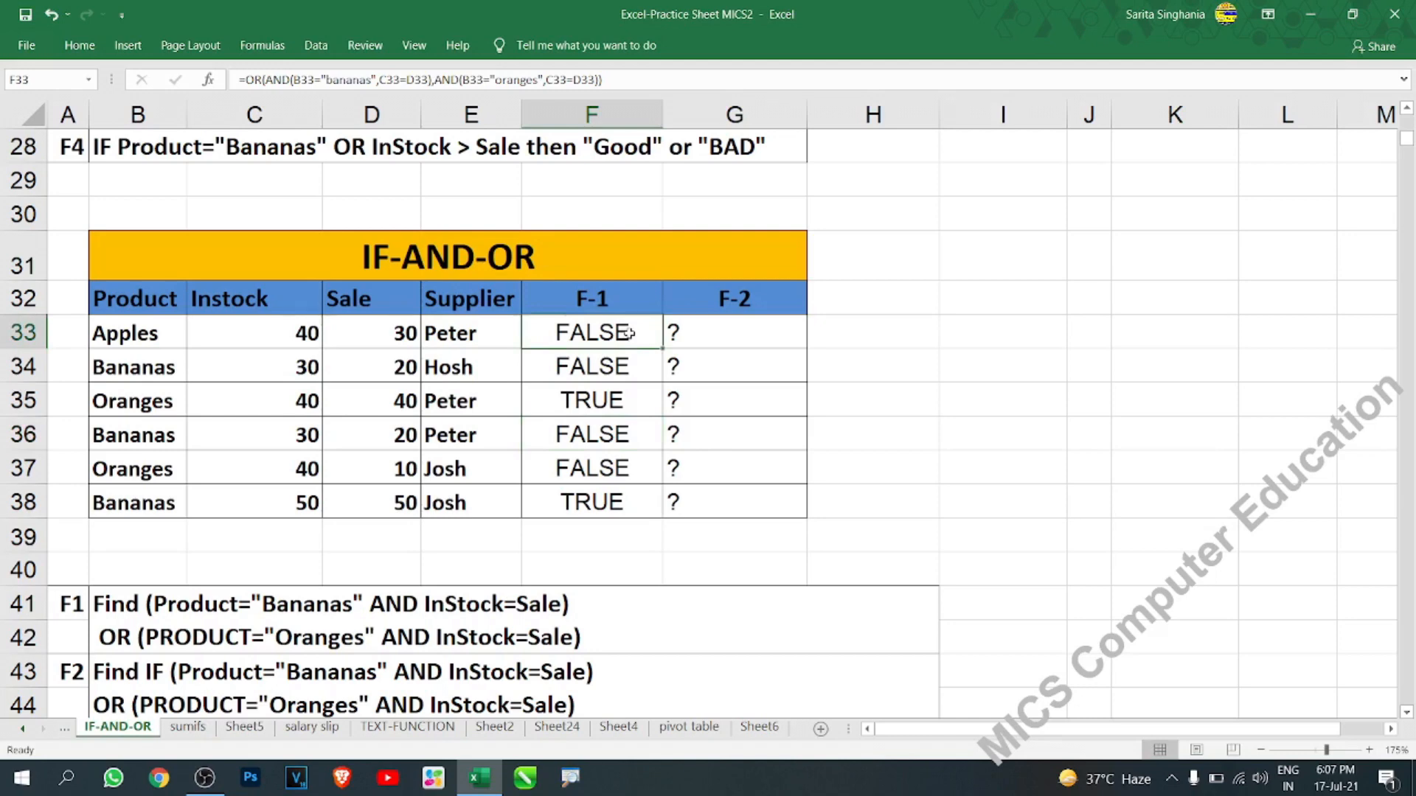
key("F2")
left_click_drag(1266, 331, 514, 366)
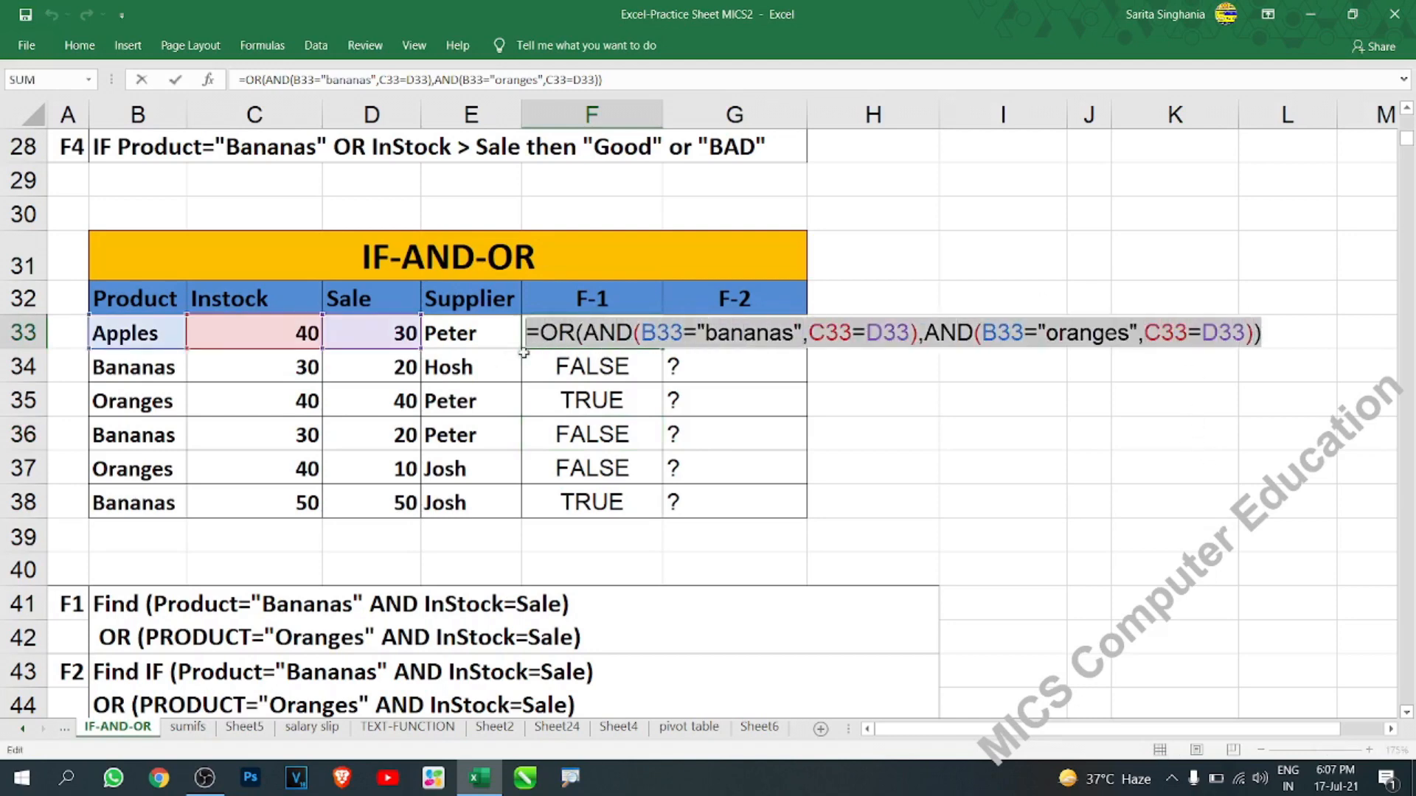
left_click(763, 332)
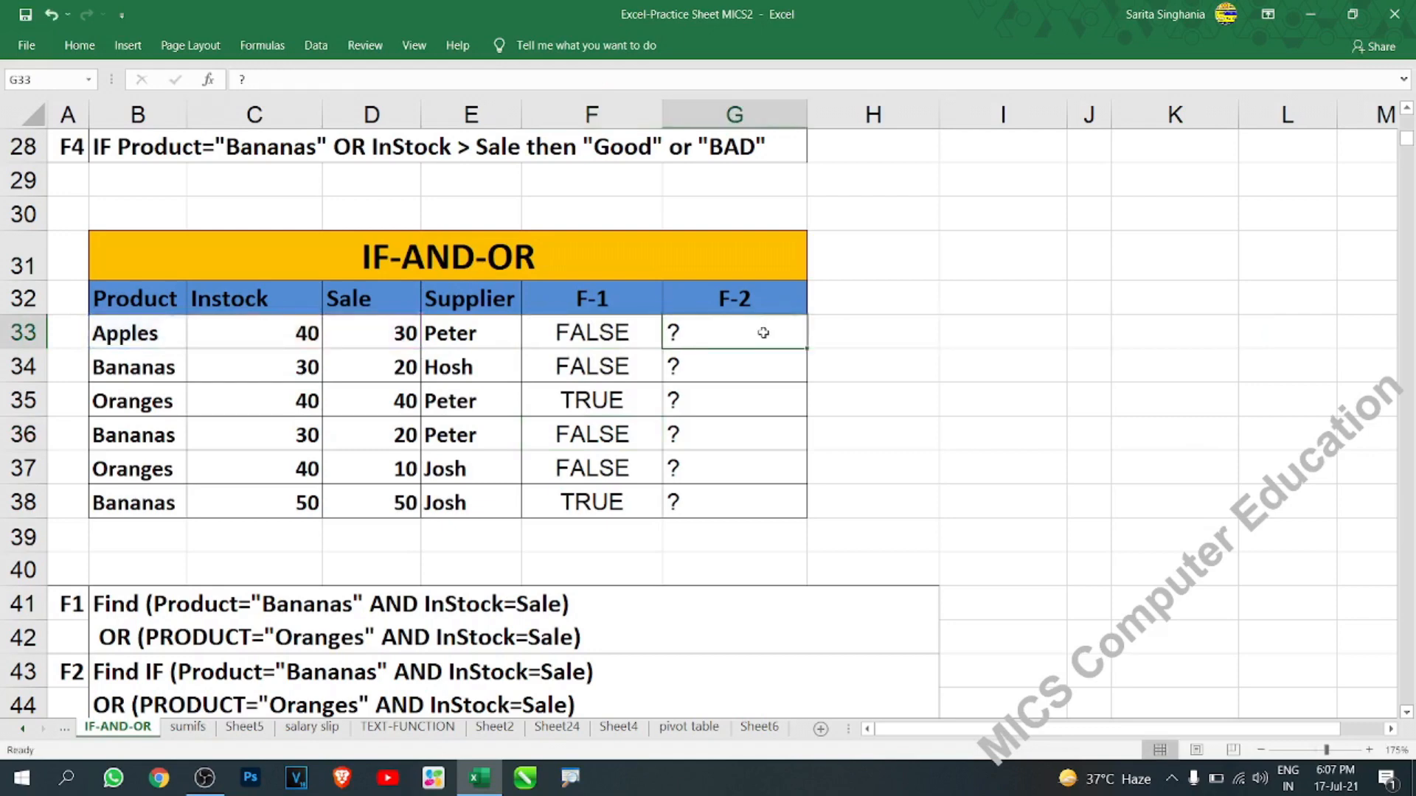
key("ctrl+v")
double_click(763, 333)
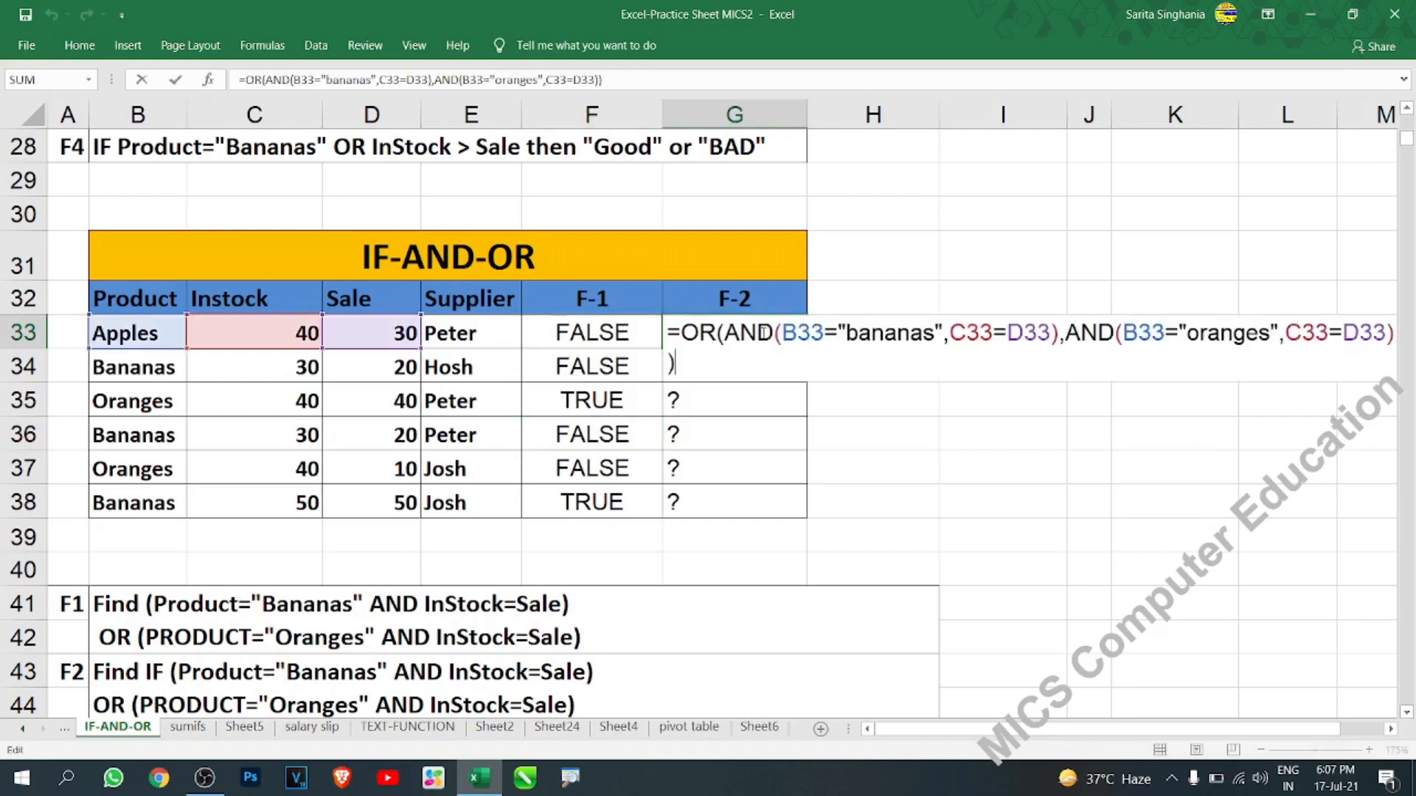
Step: Wrap the OR formula in G33 in an IF function with "good" as the value if true
left_click(682, 330)
type("if(")
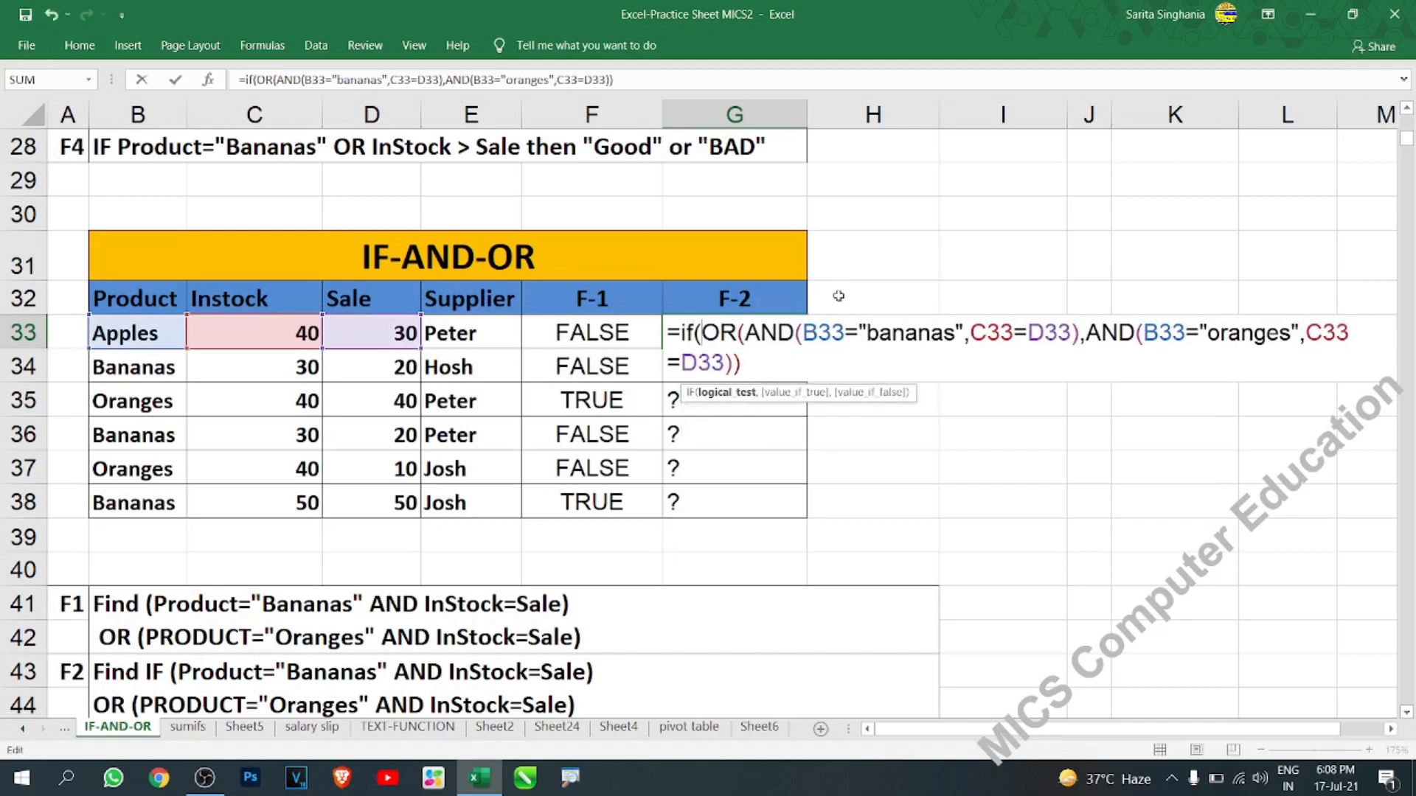
key("Down")
key("End")
type(",\"good\"")
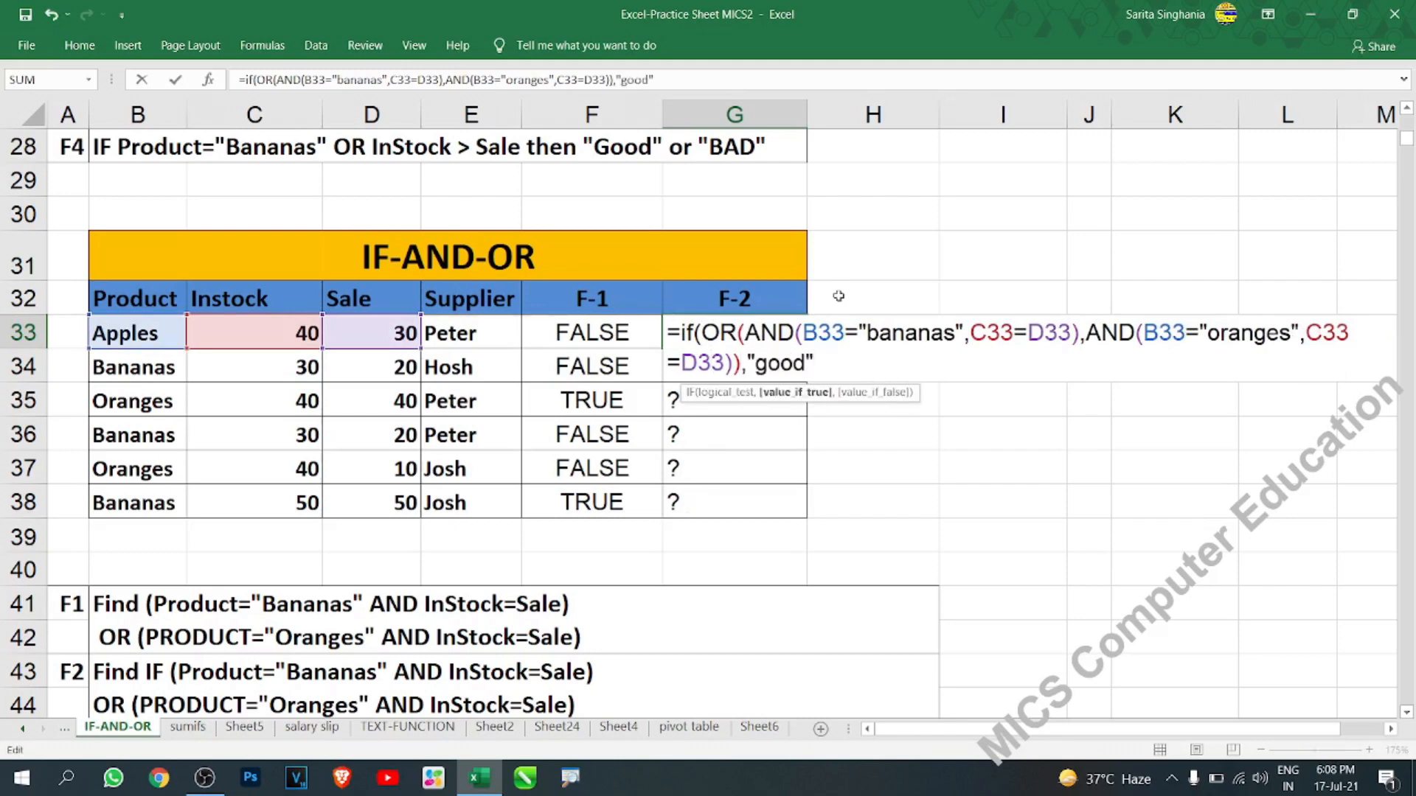
Step: Finish the IF formula in G33 with "bad" as the value if false and fill it down to G38
type(",bad")
key("BackSpace")
key("BackSpace")
key("BackSpace")
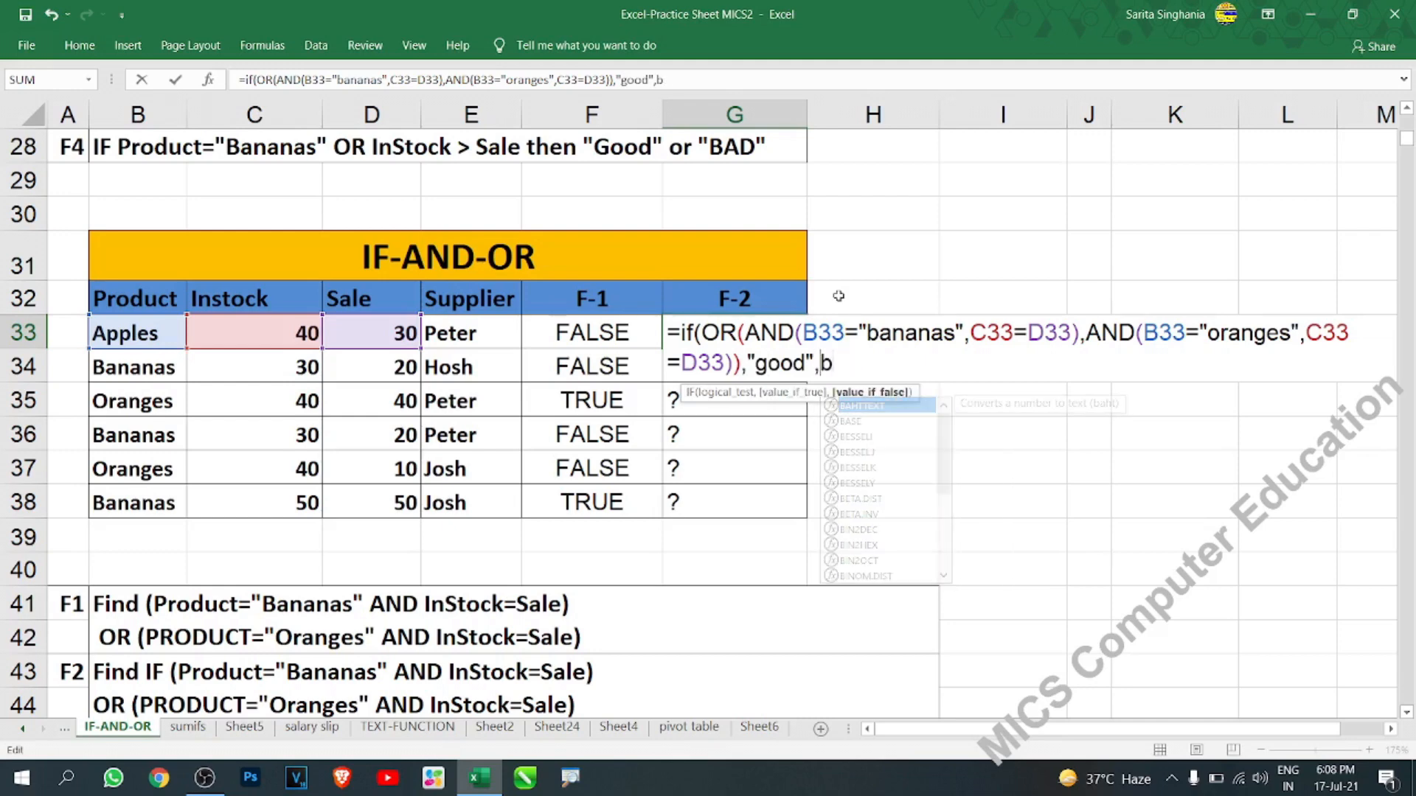
type("bad")
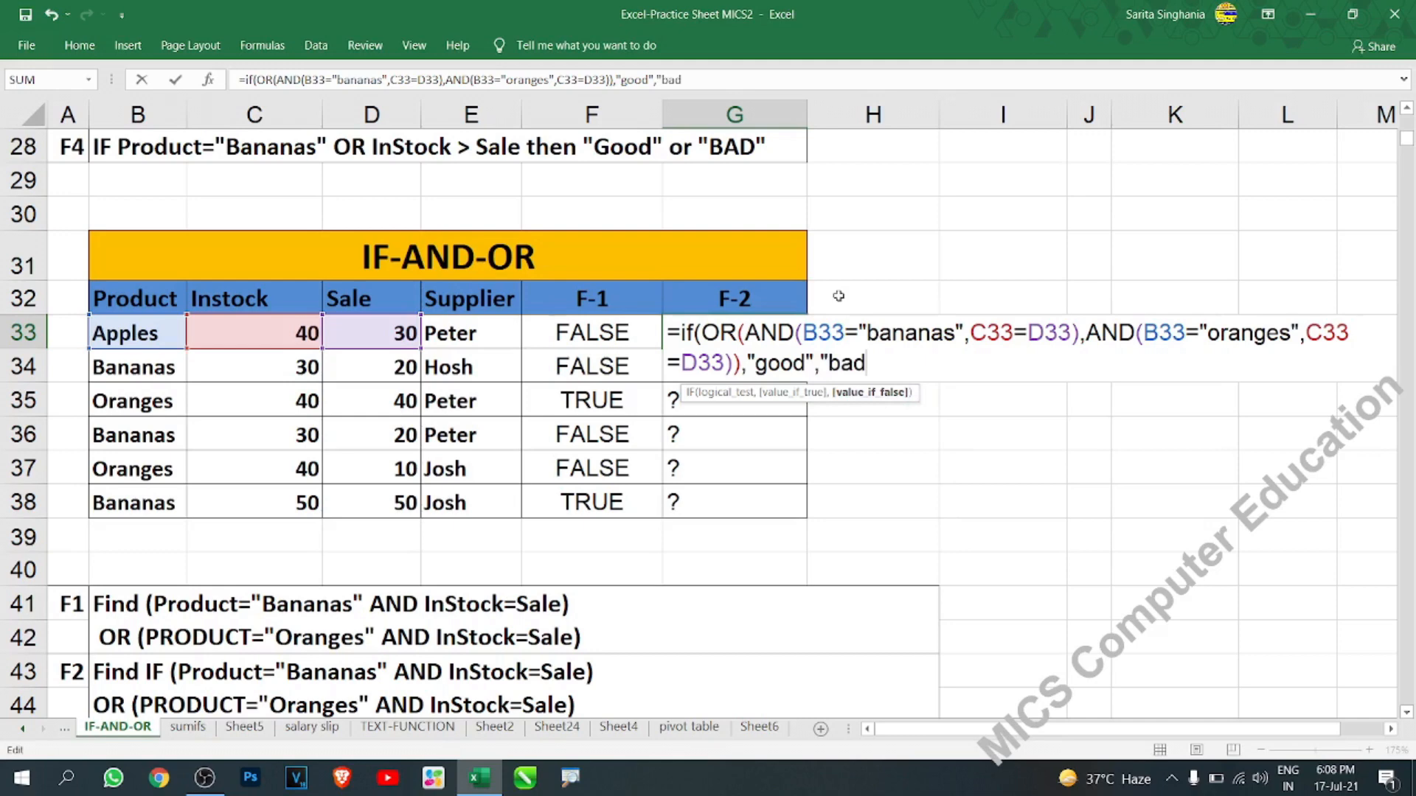
type("\")")
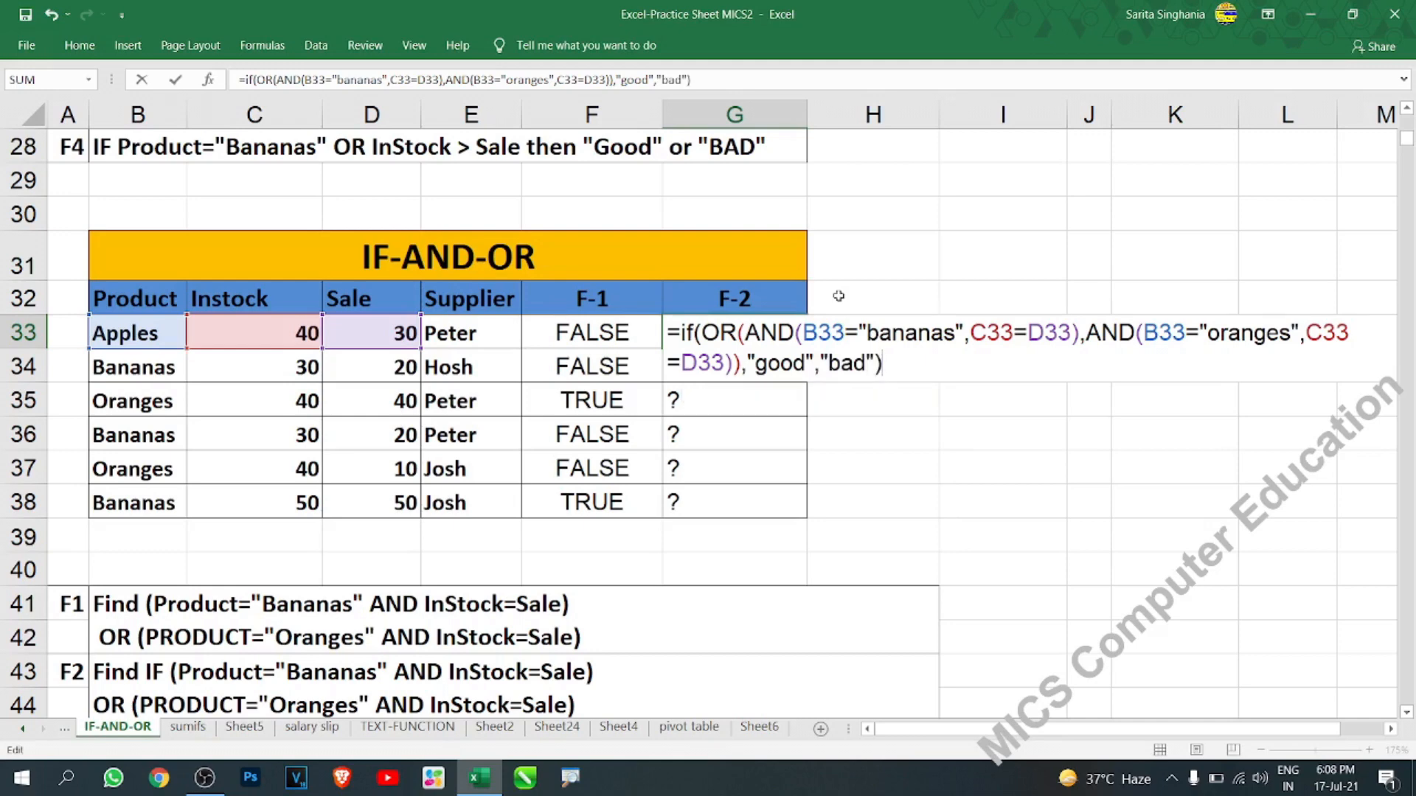
scroll(221, 653, "down", 1)
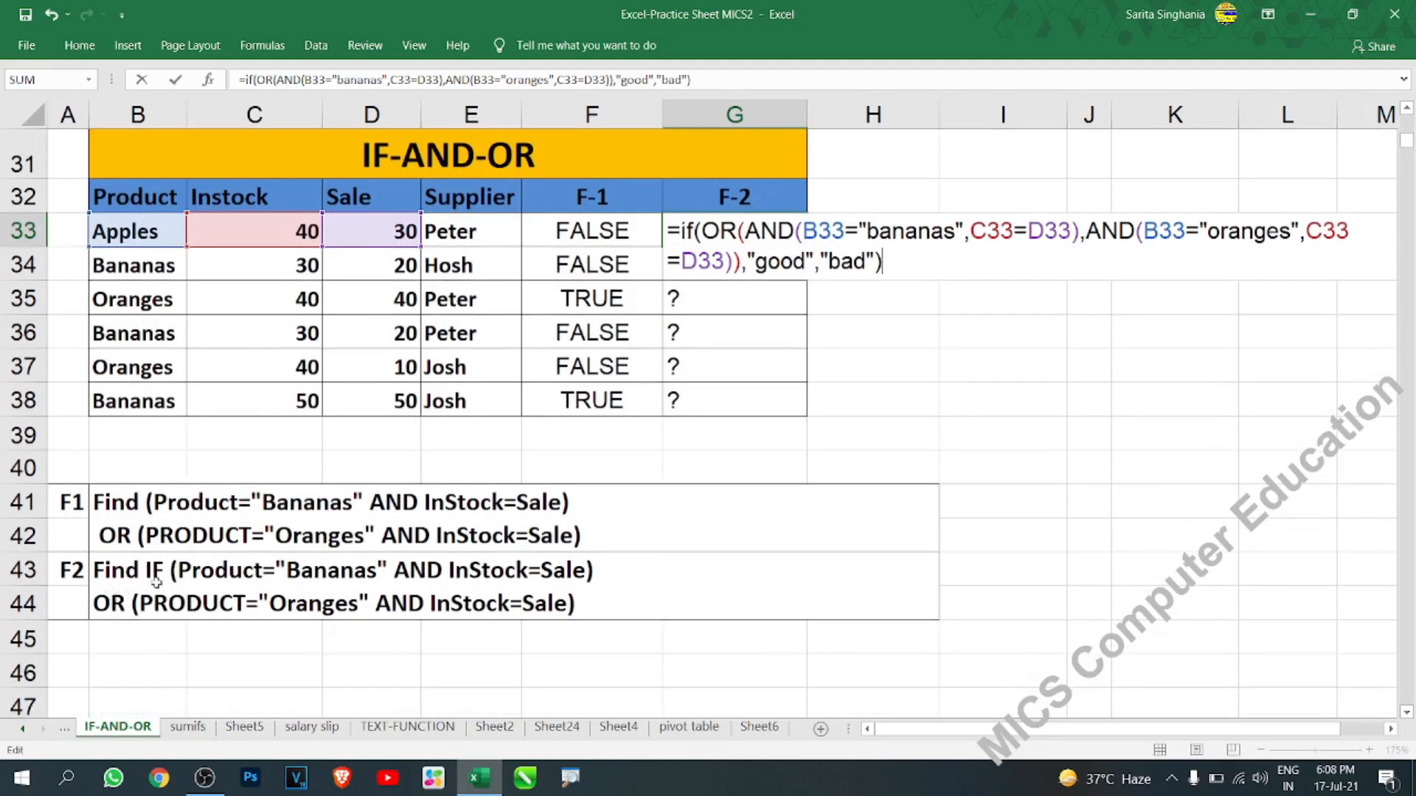
key("Return")
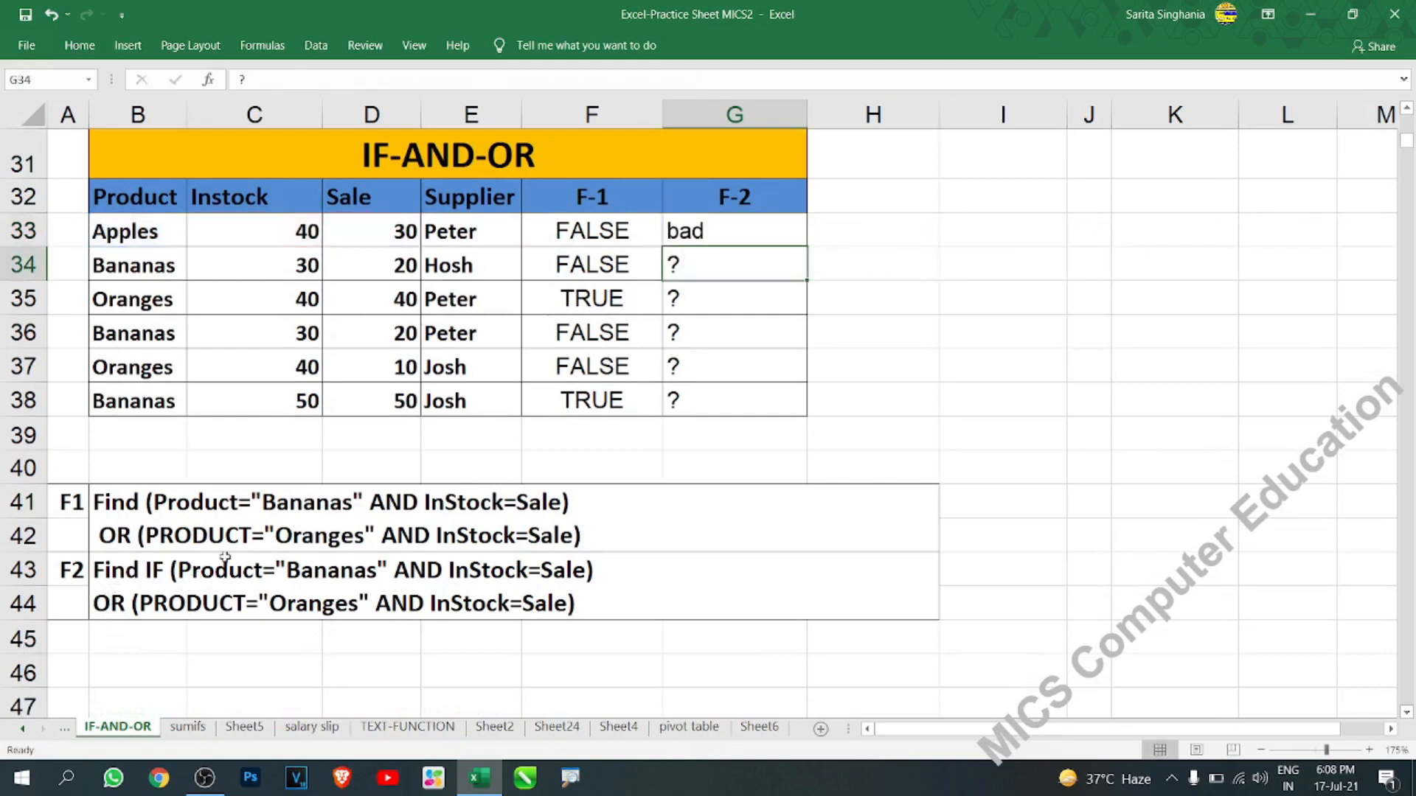
left_click(741, 221)
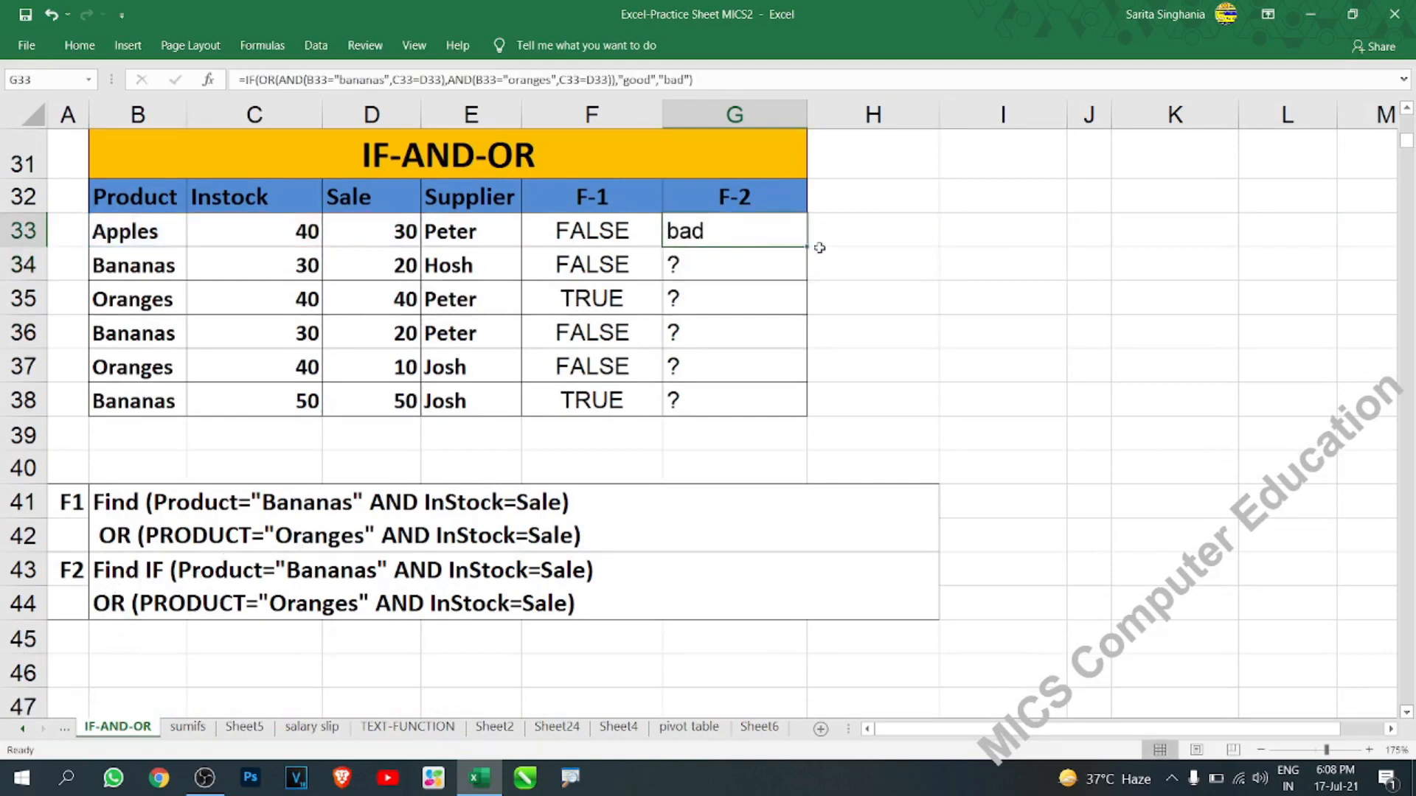
left_click_drag(806, 246, 784, 405)
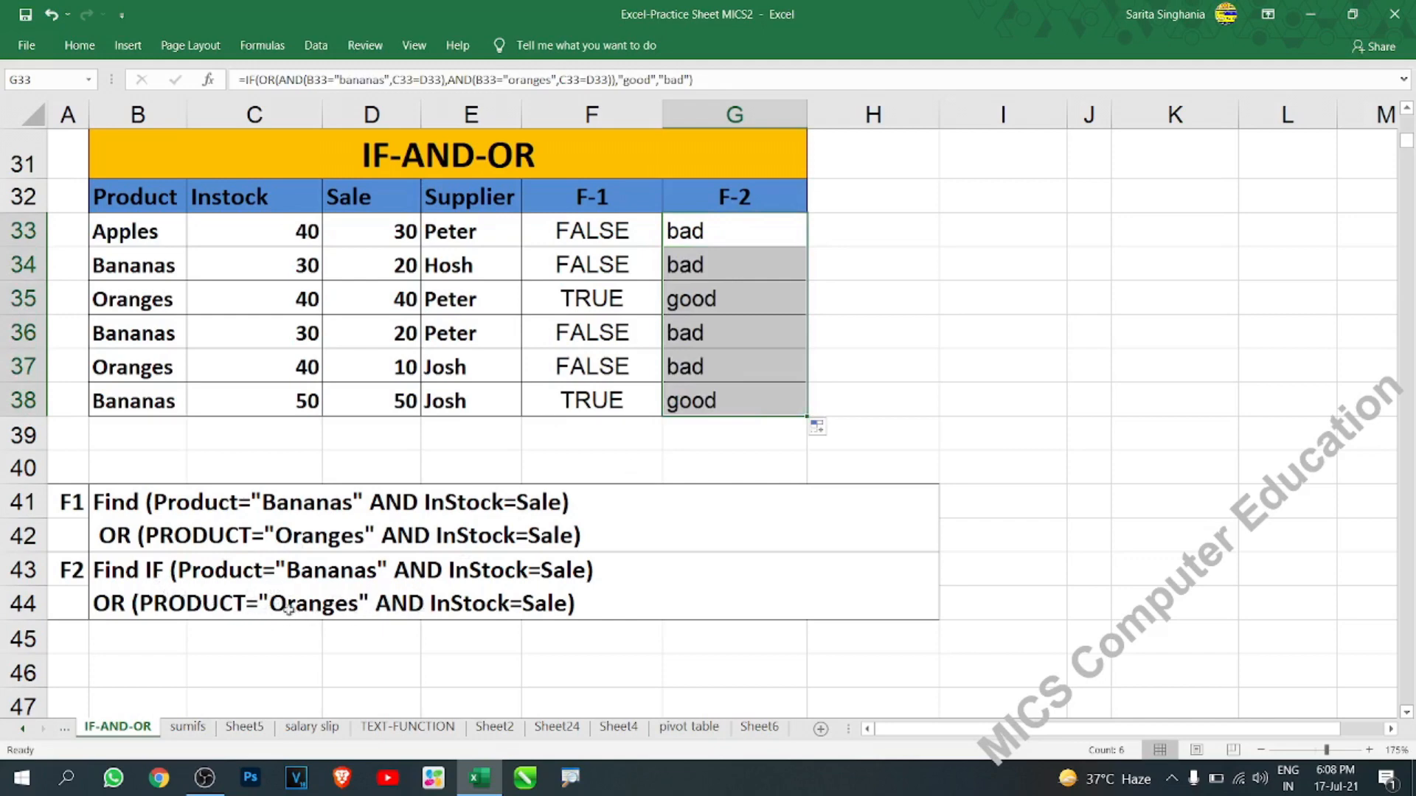
Step: Append "Good, Bad" to the end of the F2 condition text in rows 43 and 44
double_click(581, 604)
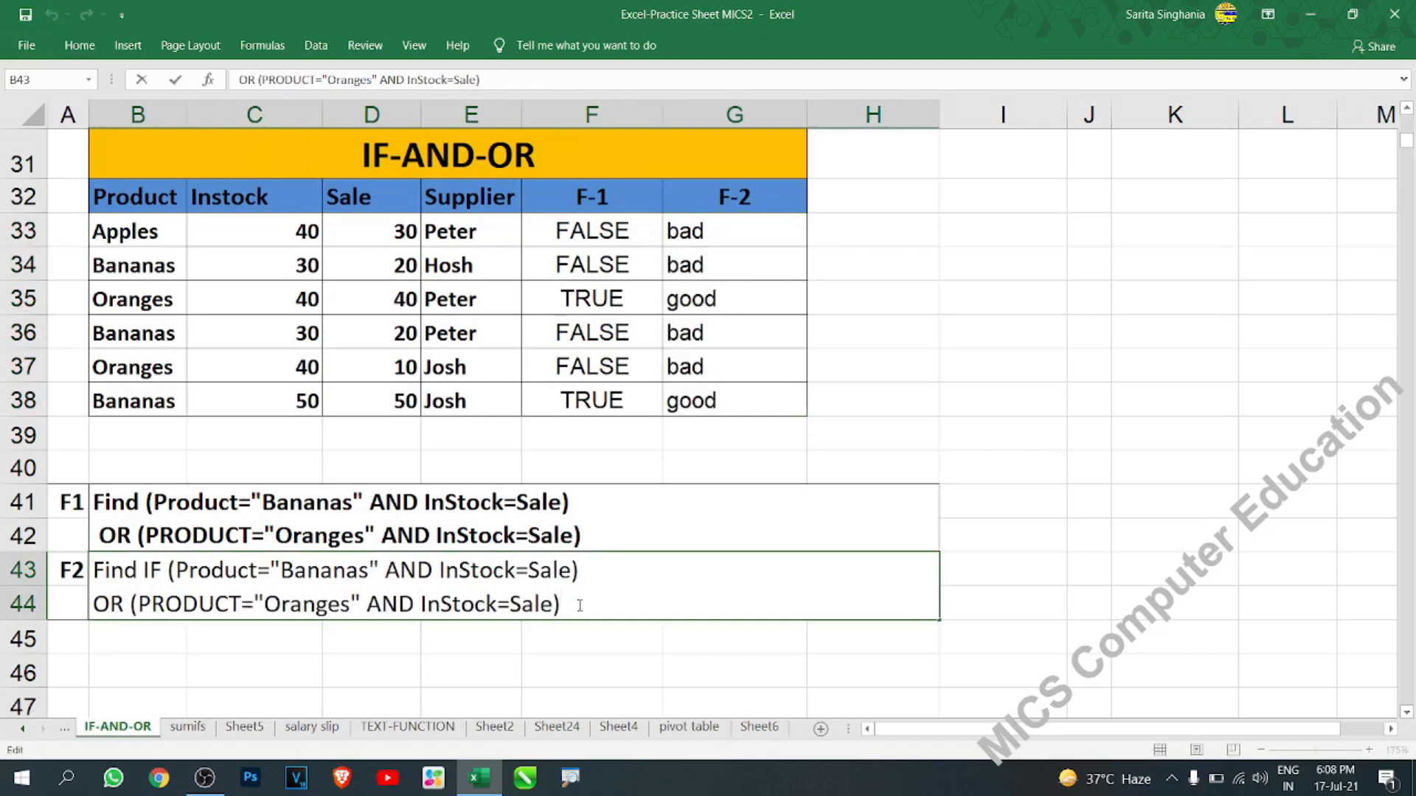
type("g")
key("BackSpace")
key("BackSpace")
type("Good, Bad")
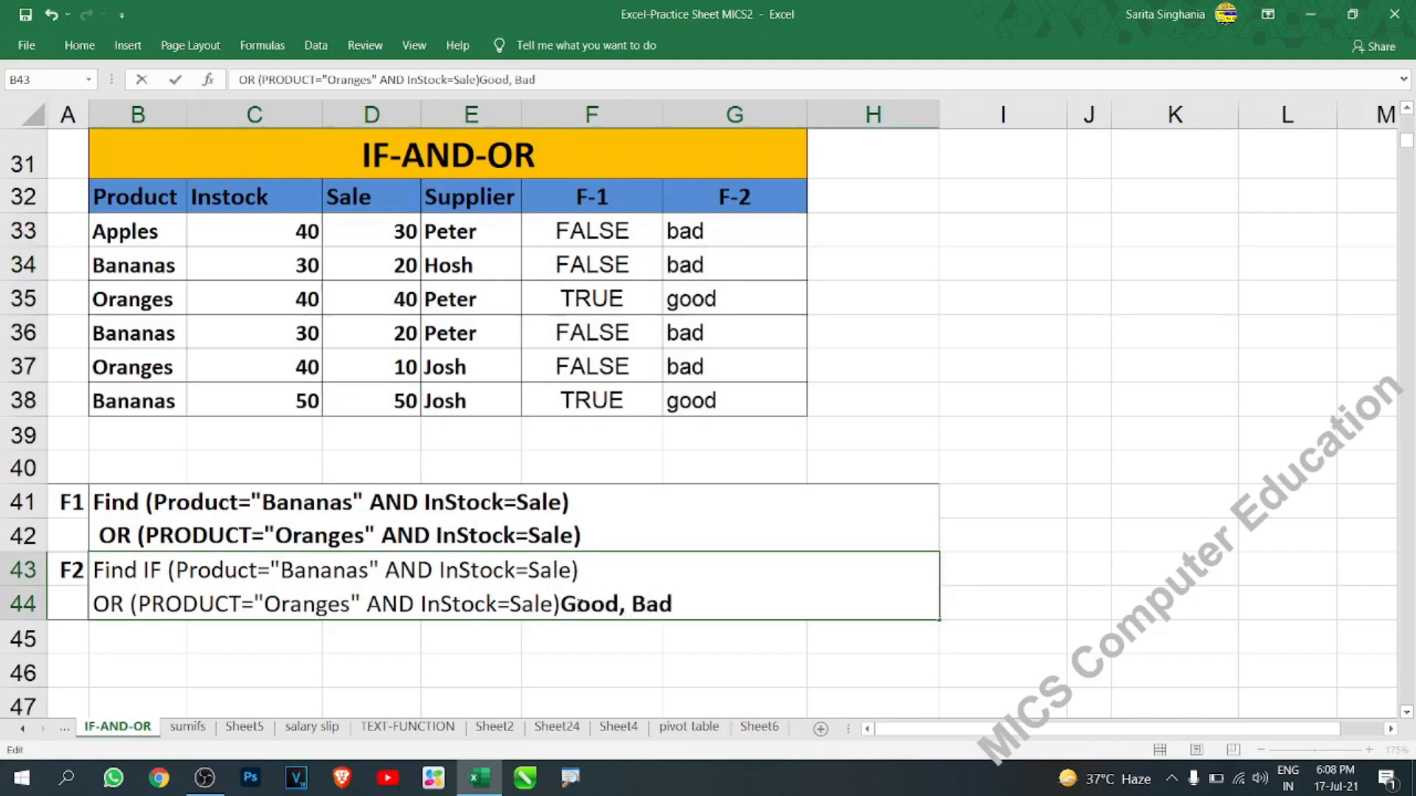
key("Return")
Step: Enter the formula =NOT(D51="black") in F51, the first F-1 cell of the NOT table
scroll(498, 667, "down", 2)
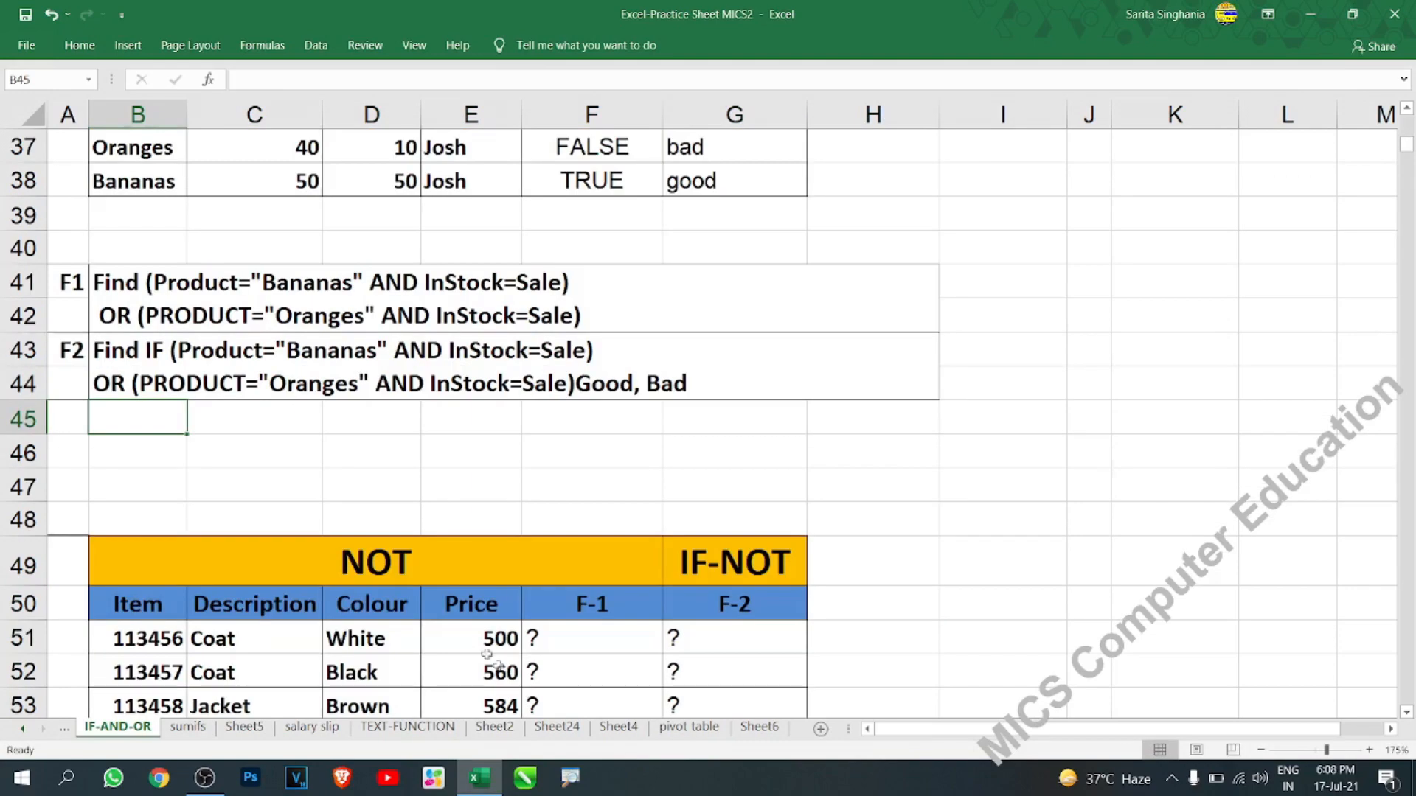
scroll(560, 521, "down", 2)
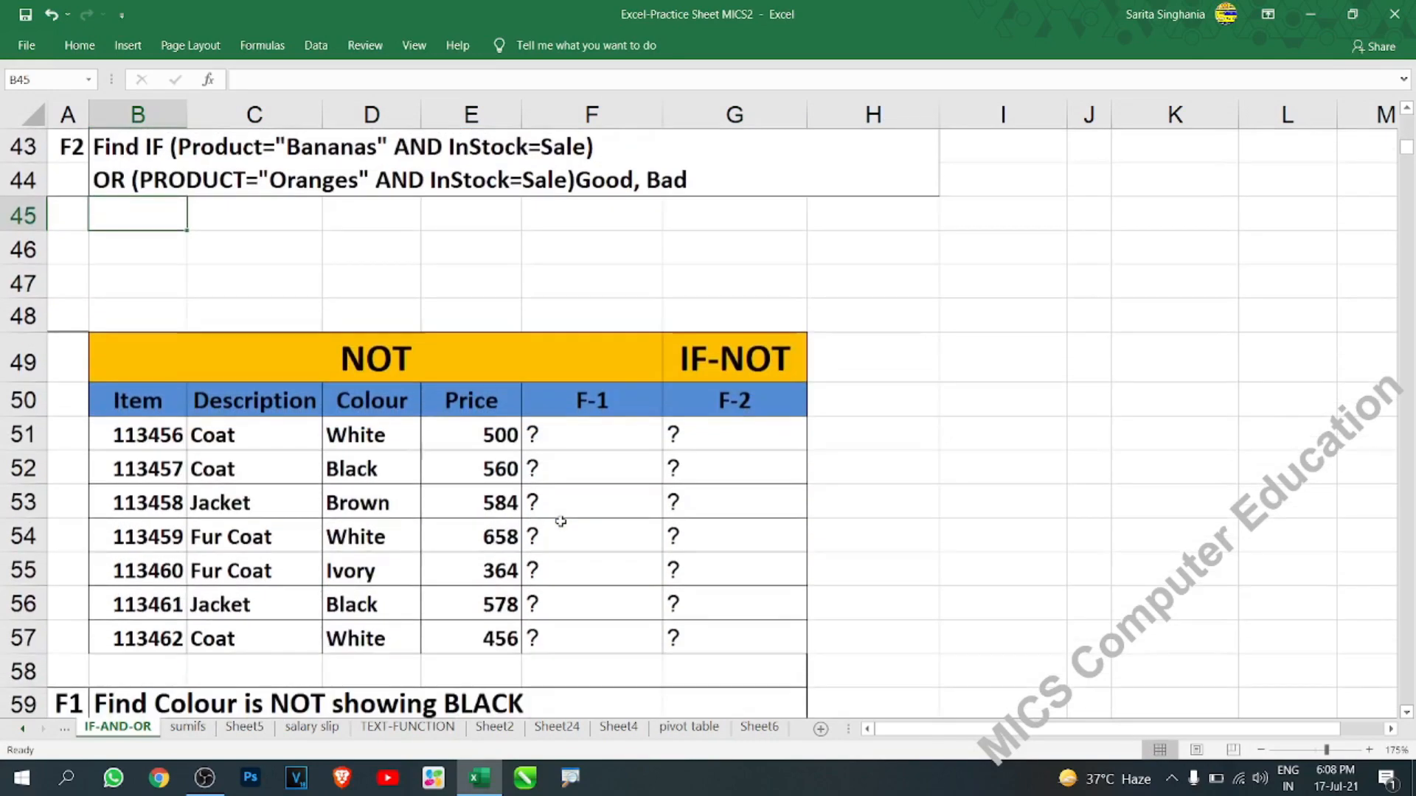
scroll(561, 521, "down", 1)
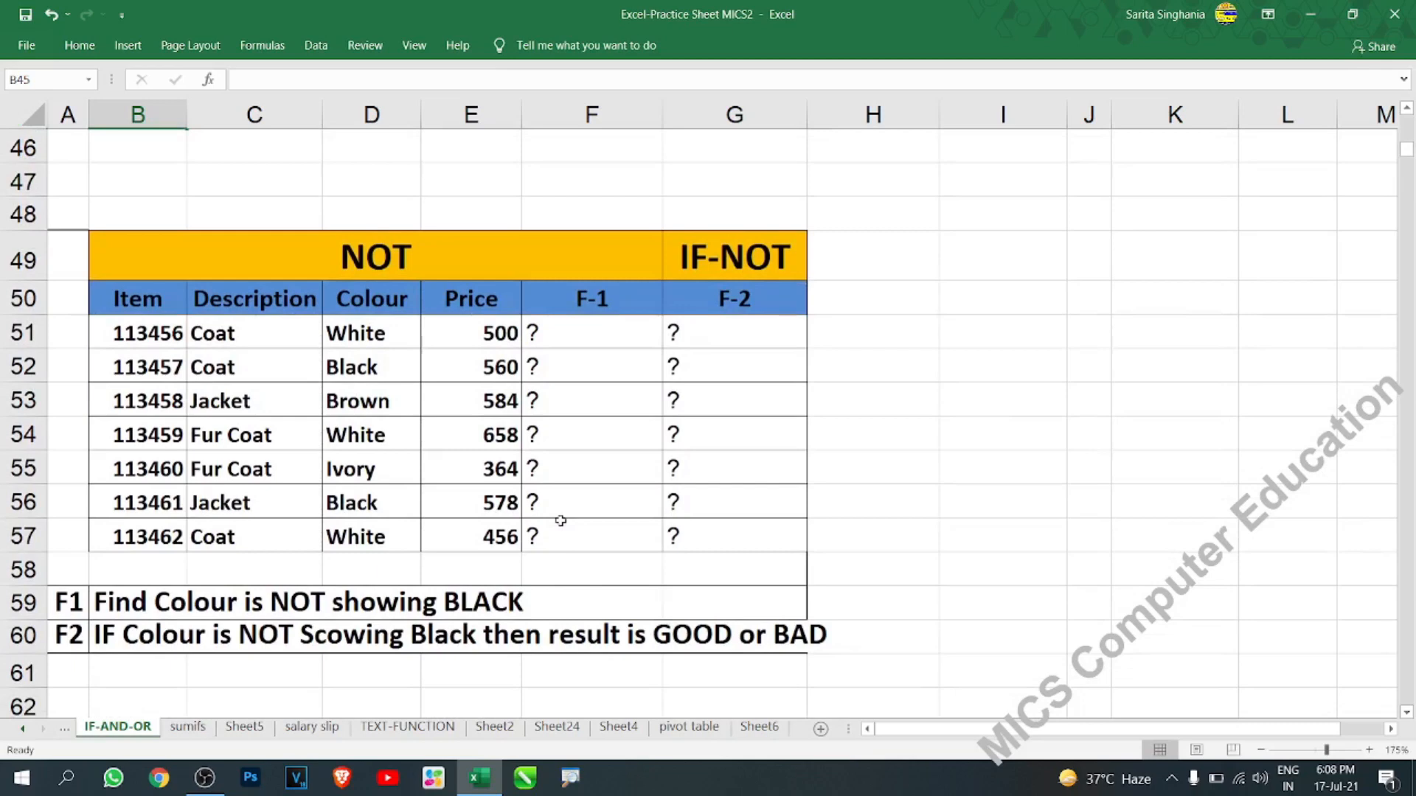
scroll(521, 398, "down", 3)
scroll(521, 399, "up", 3)
left_click(587, 337)
type("=not")
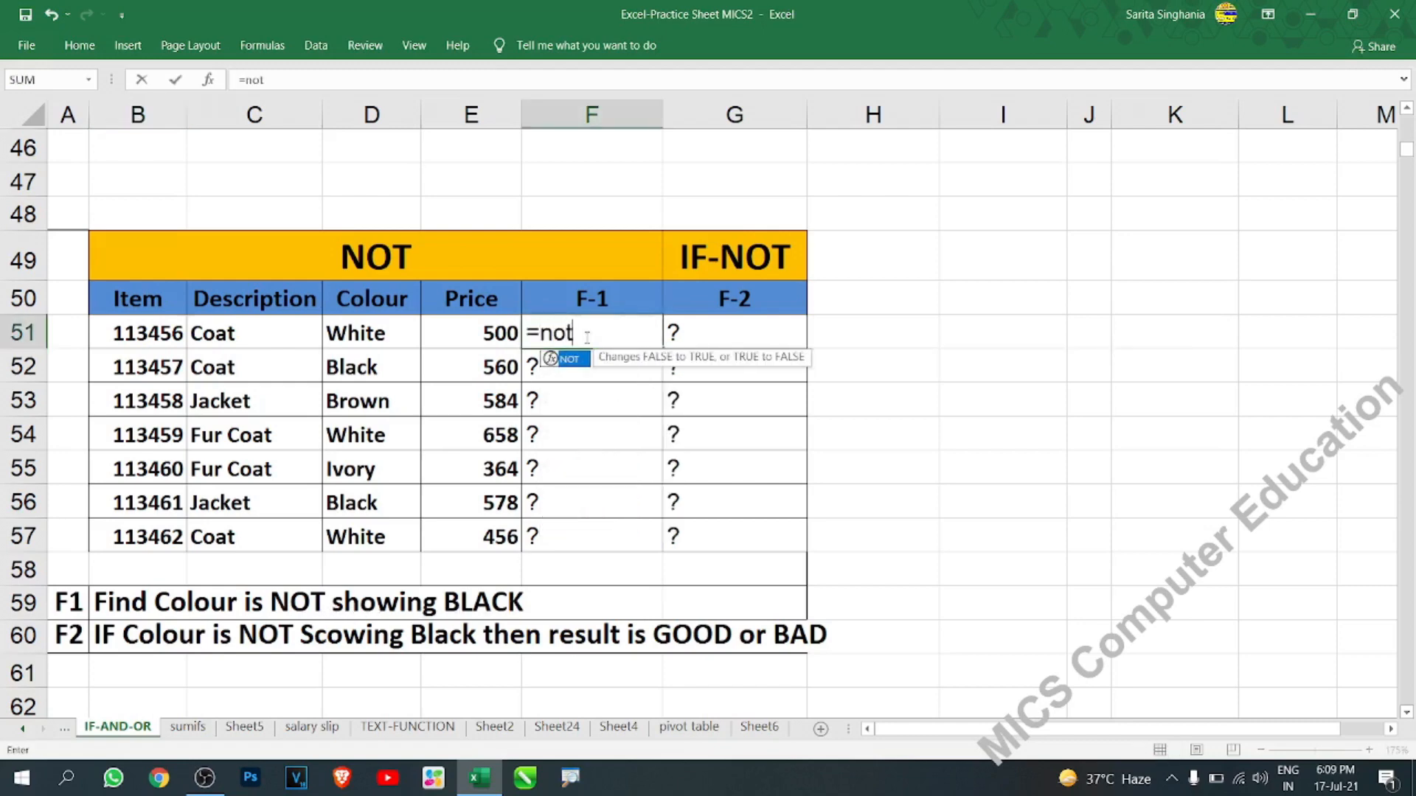
key("Tab")
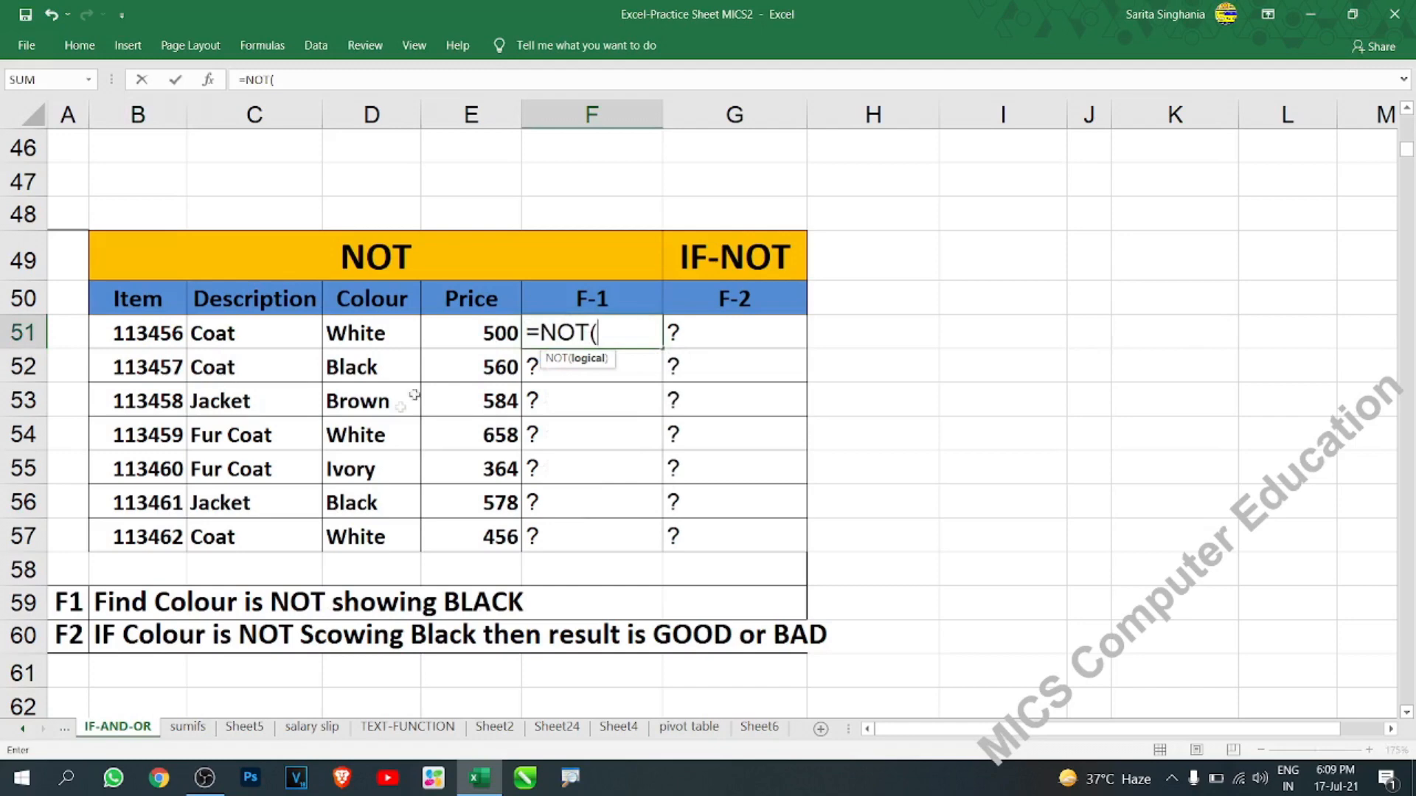
left_click(360, 336)
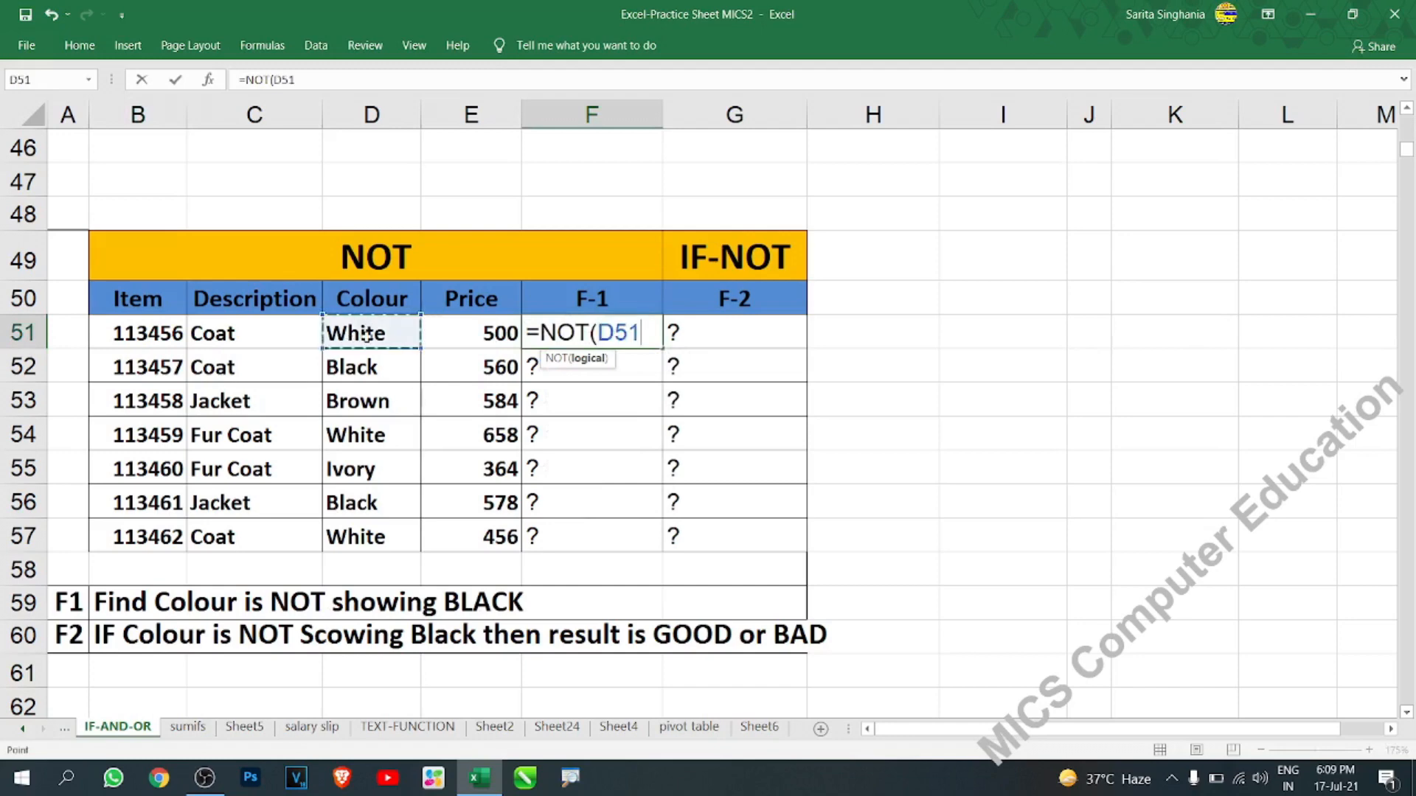
type("=")
type("\"bla")
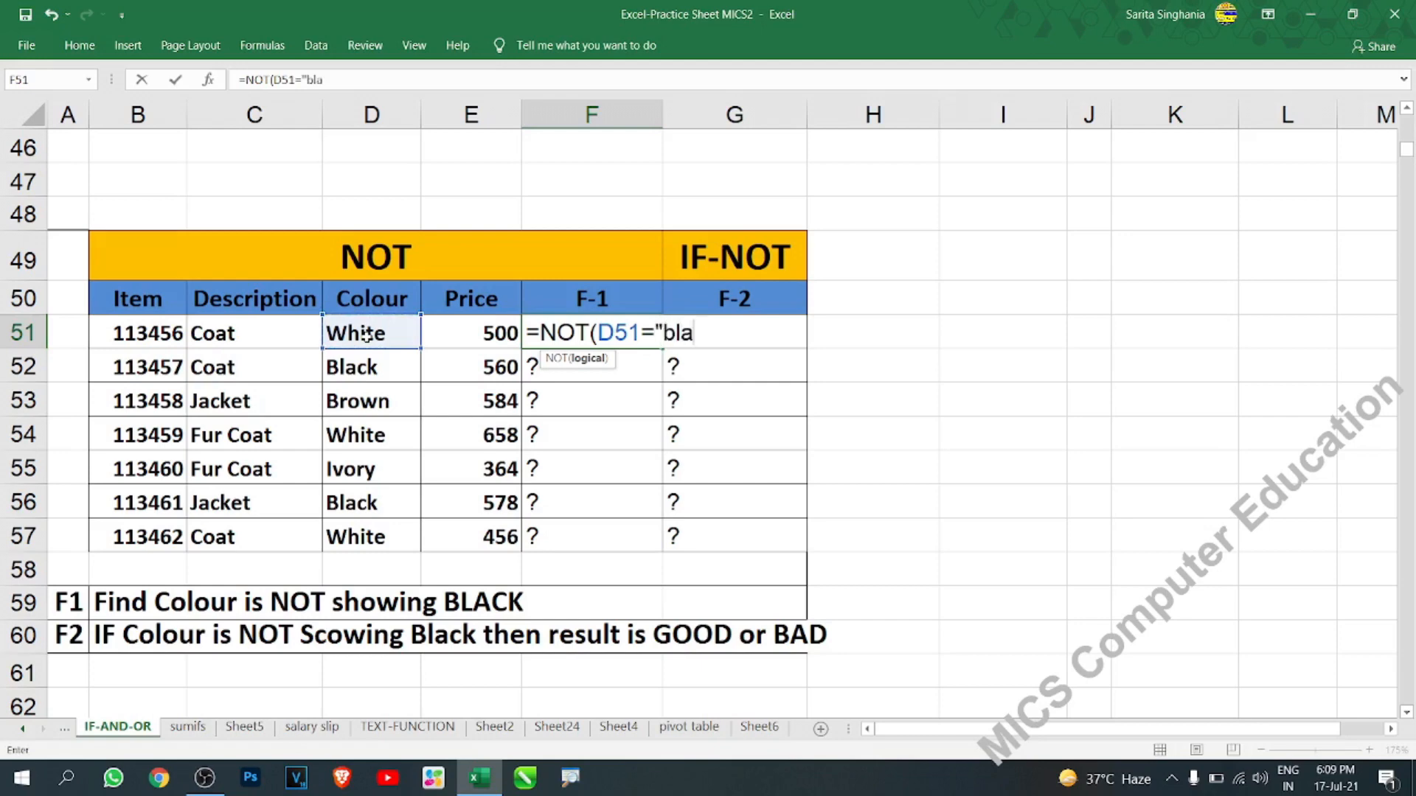
type("ck\")")
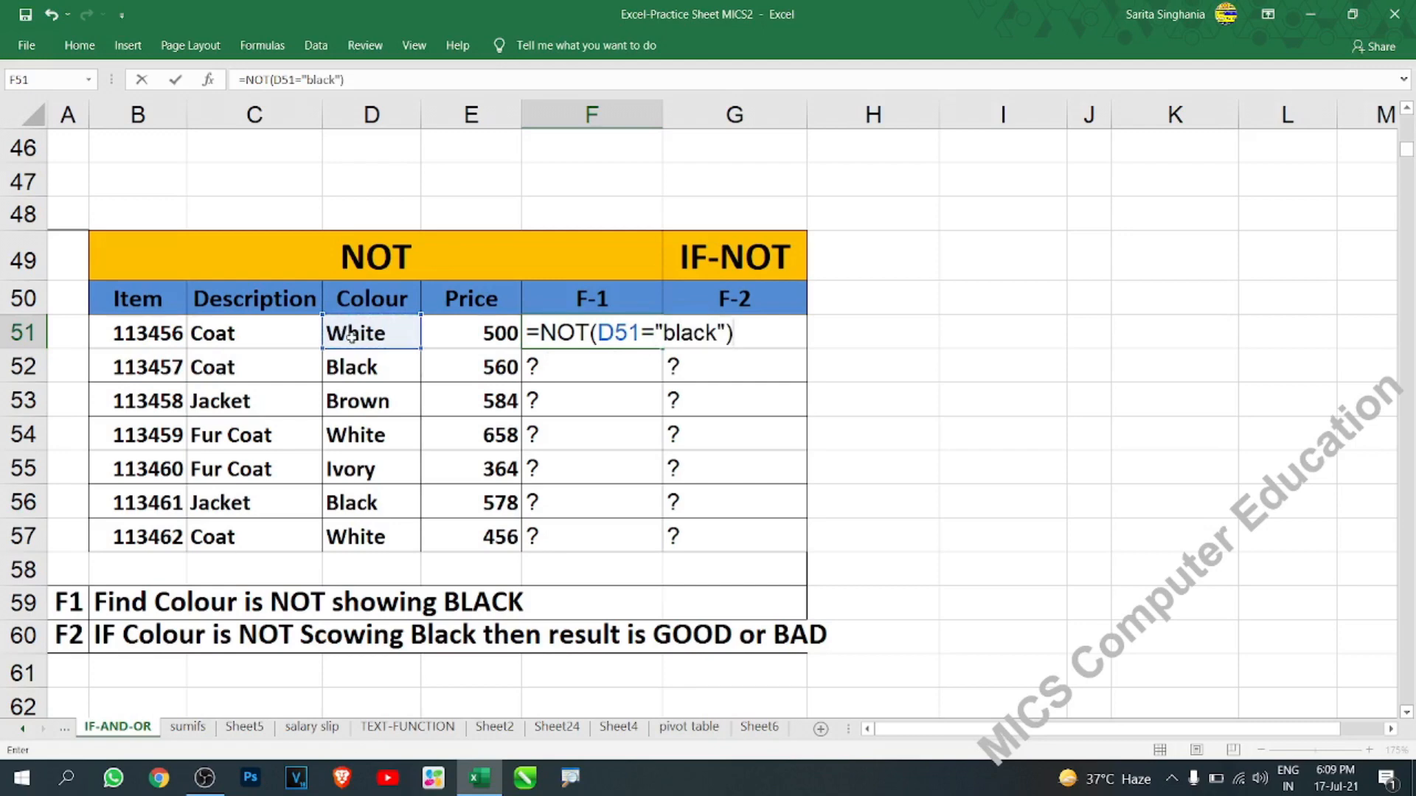
key("Return")
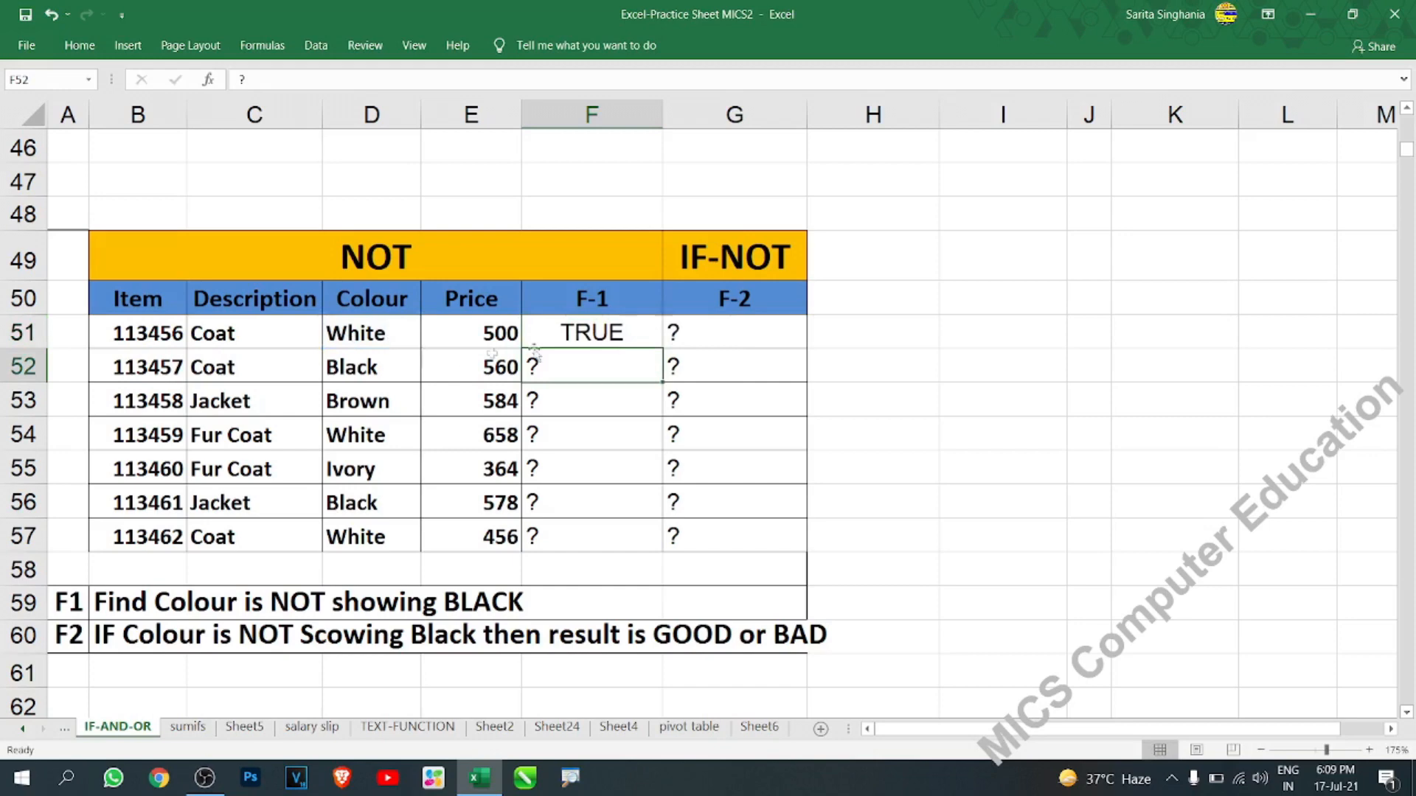
Step: Fill the NOT formula from F51 down to F57 and check the copied formula in F52
left_click(616, 332)
left_click_drag(662, 347, 627, 544)
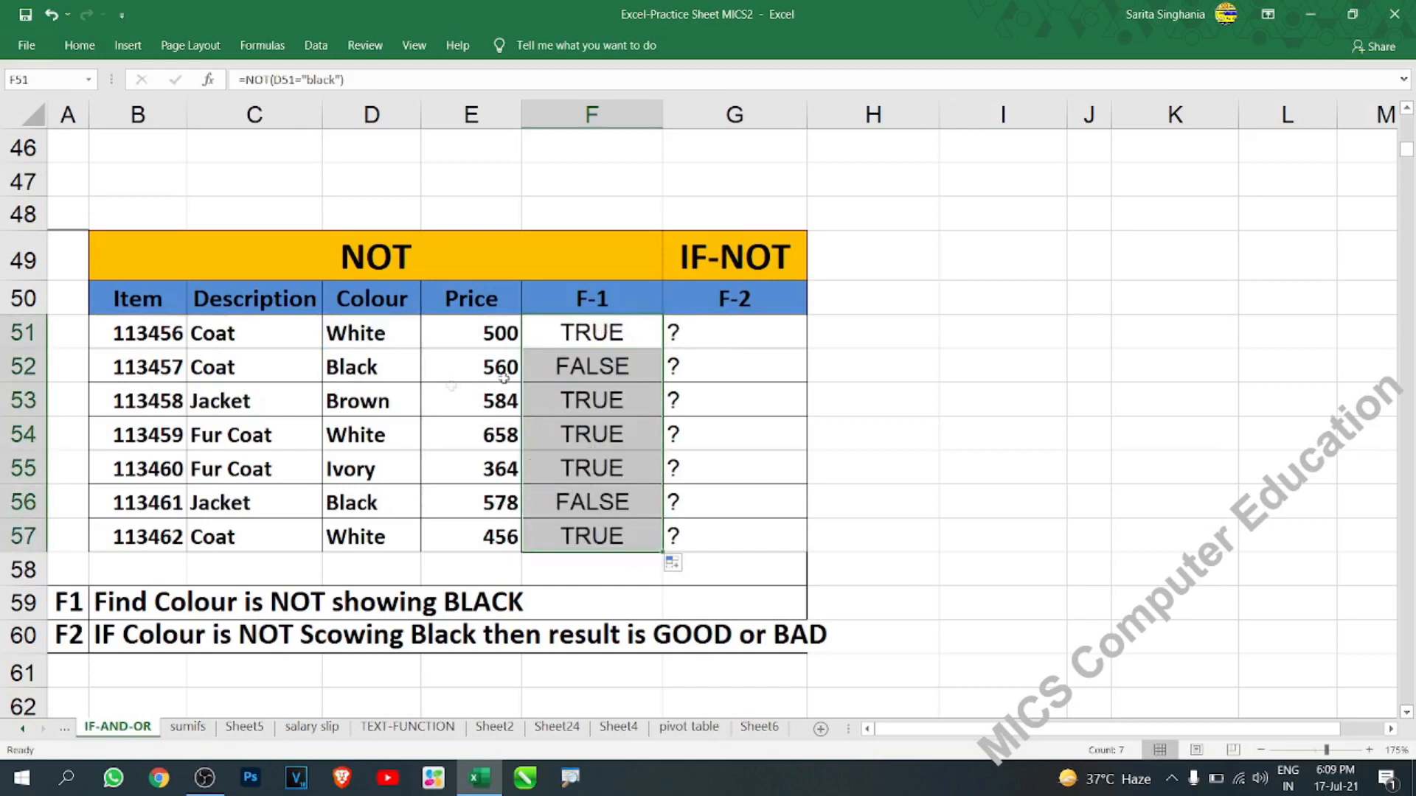
left_click(582, 364)
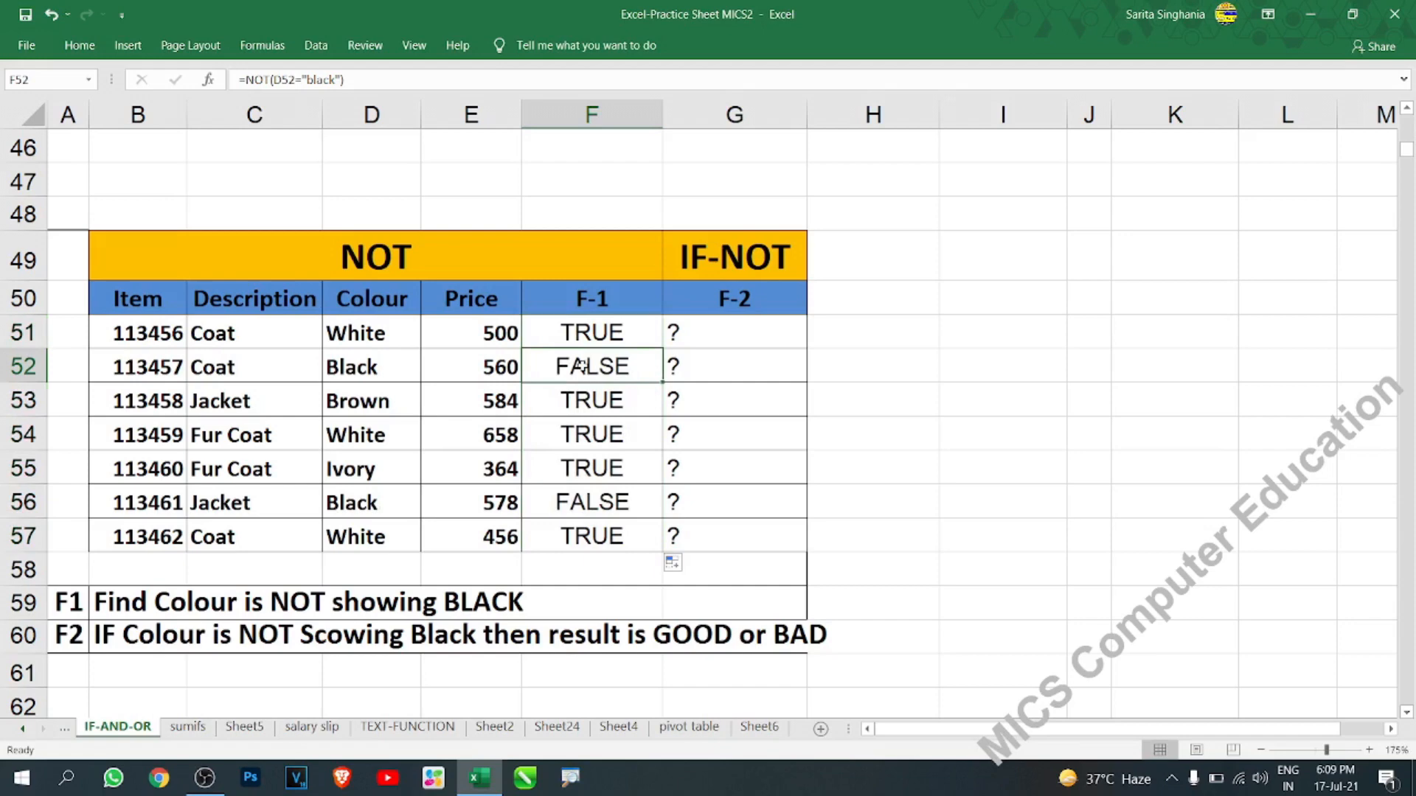
left_click(628, 327)
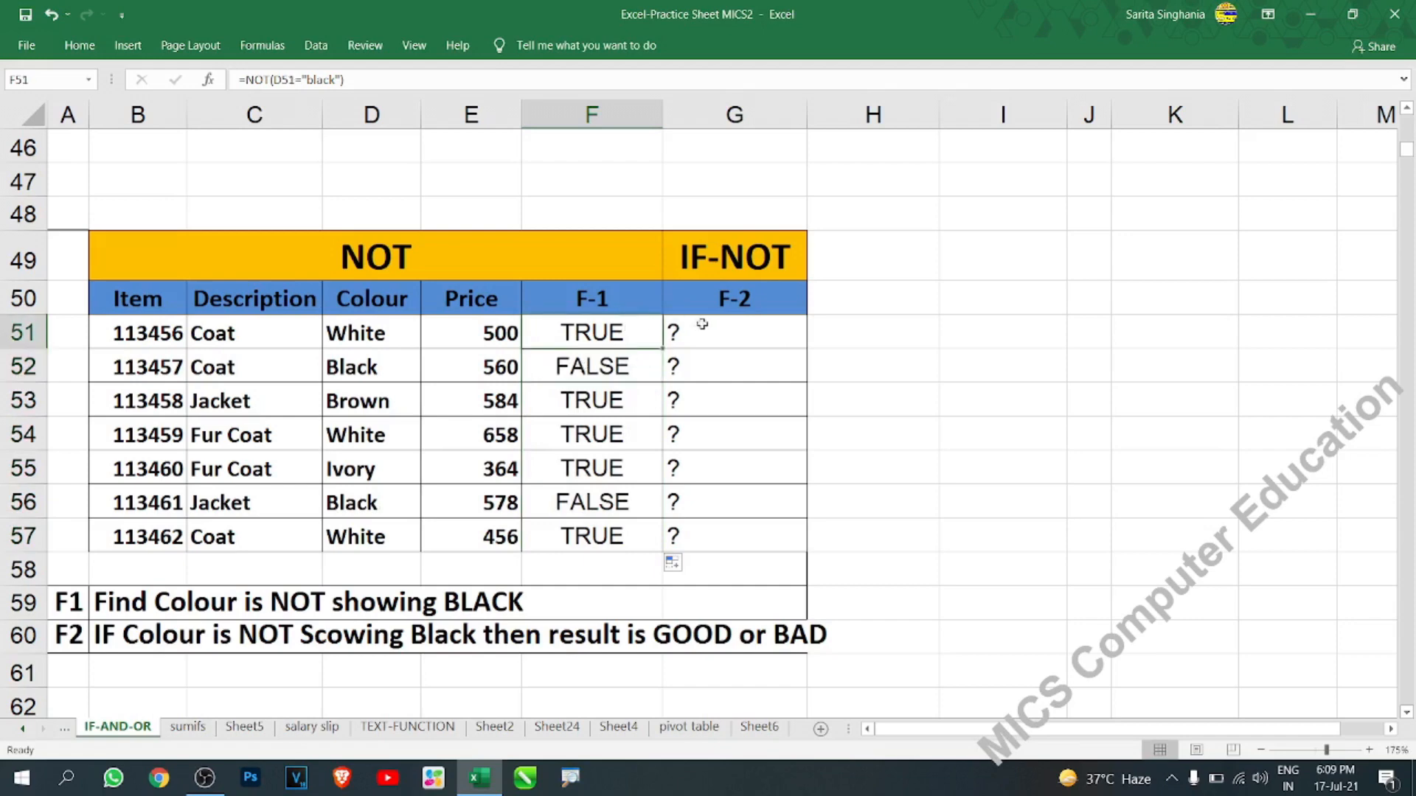
Step: Enter the formula =NOT(D51="black") in G51, the first F-2 cell under IF-NOT
left_click(704, 325)
type("=")
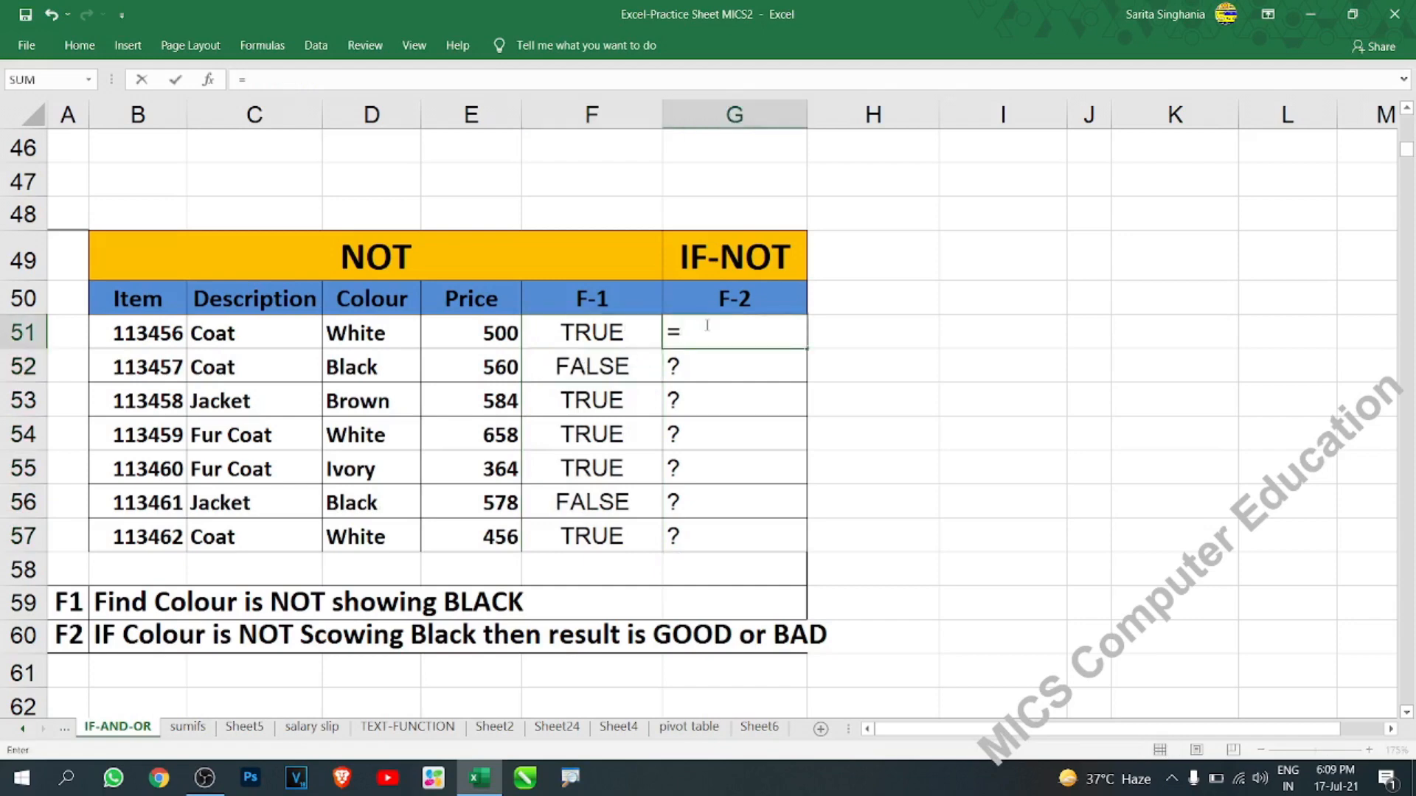
type("not")
key("Tab")
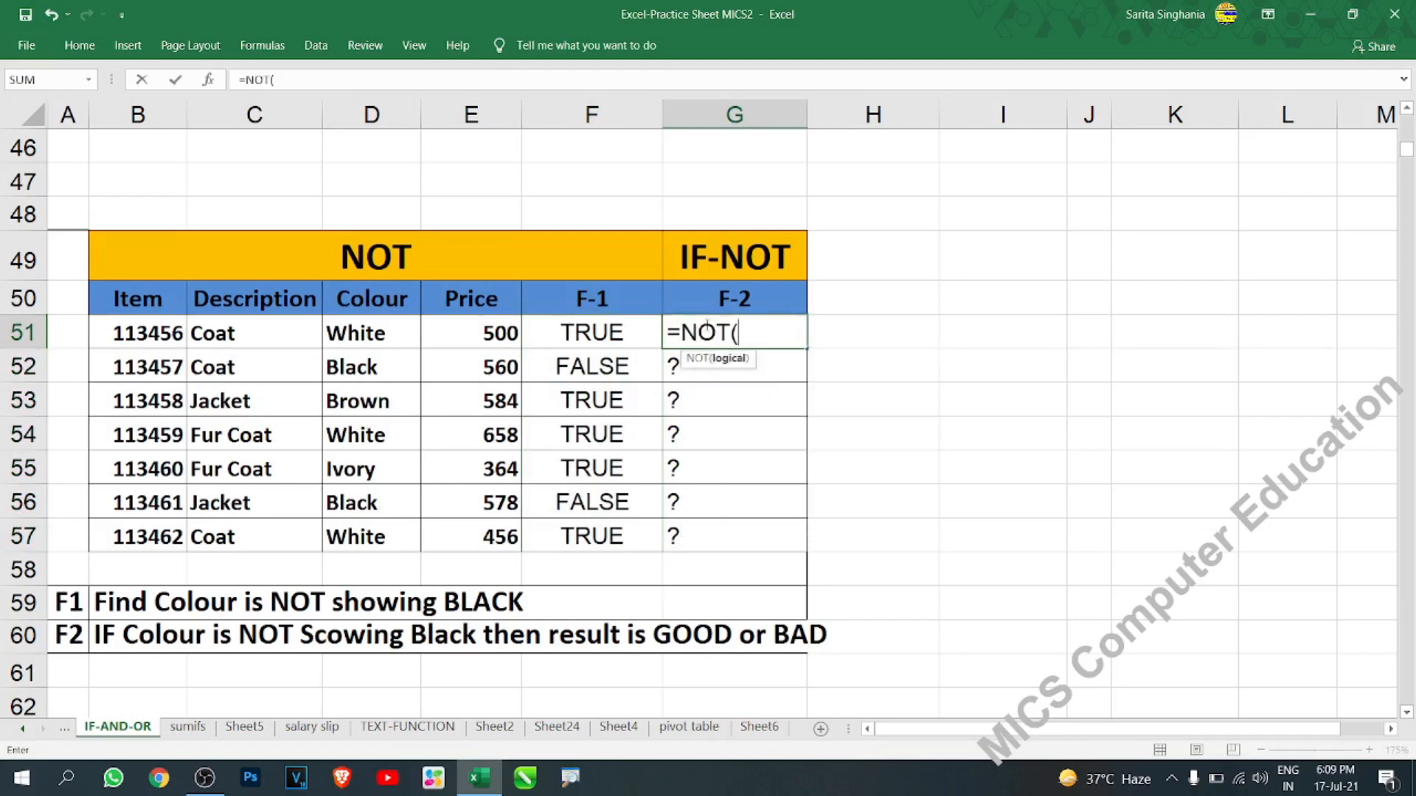
left_click(366, 336)
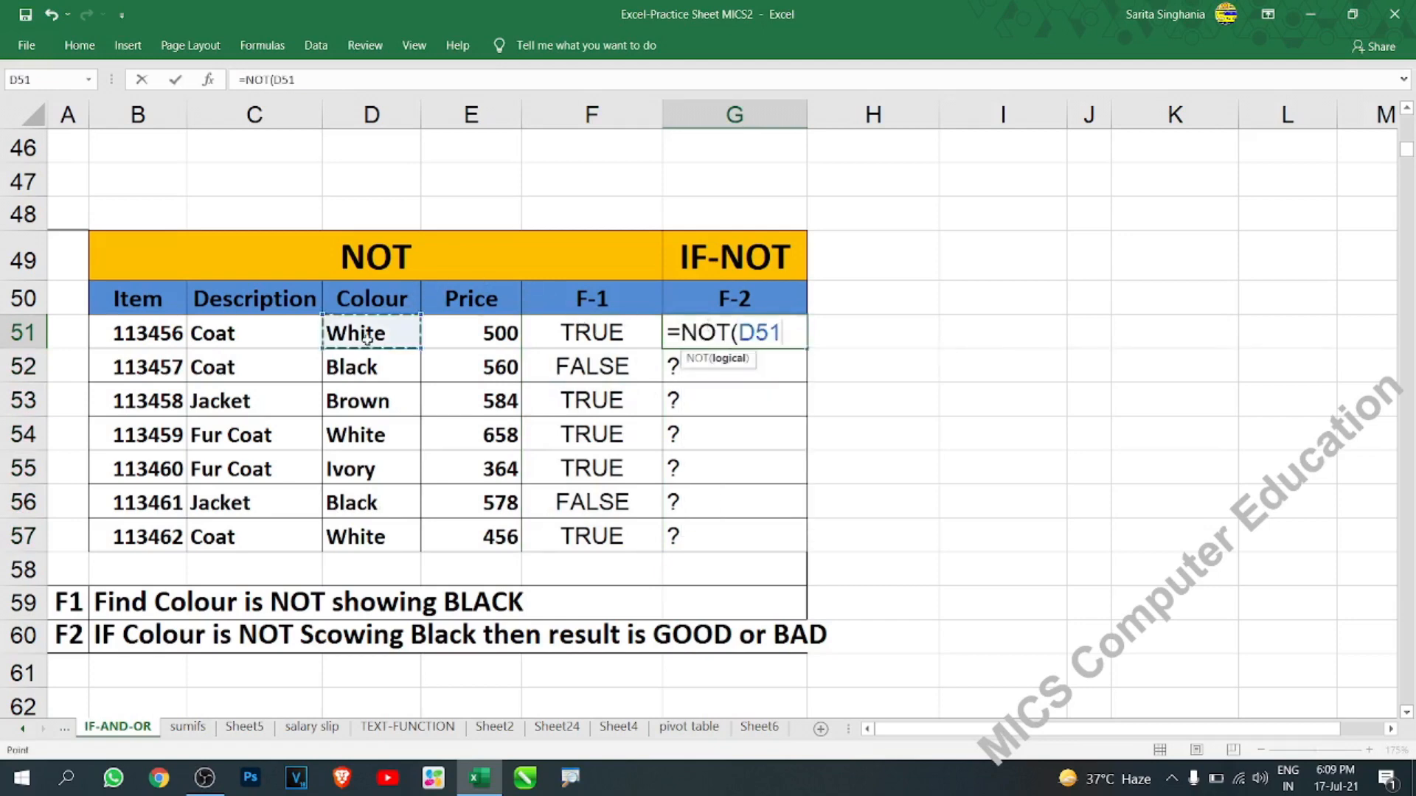
type("=")
type("\"black")
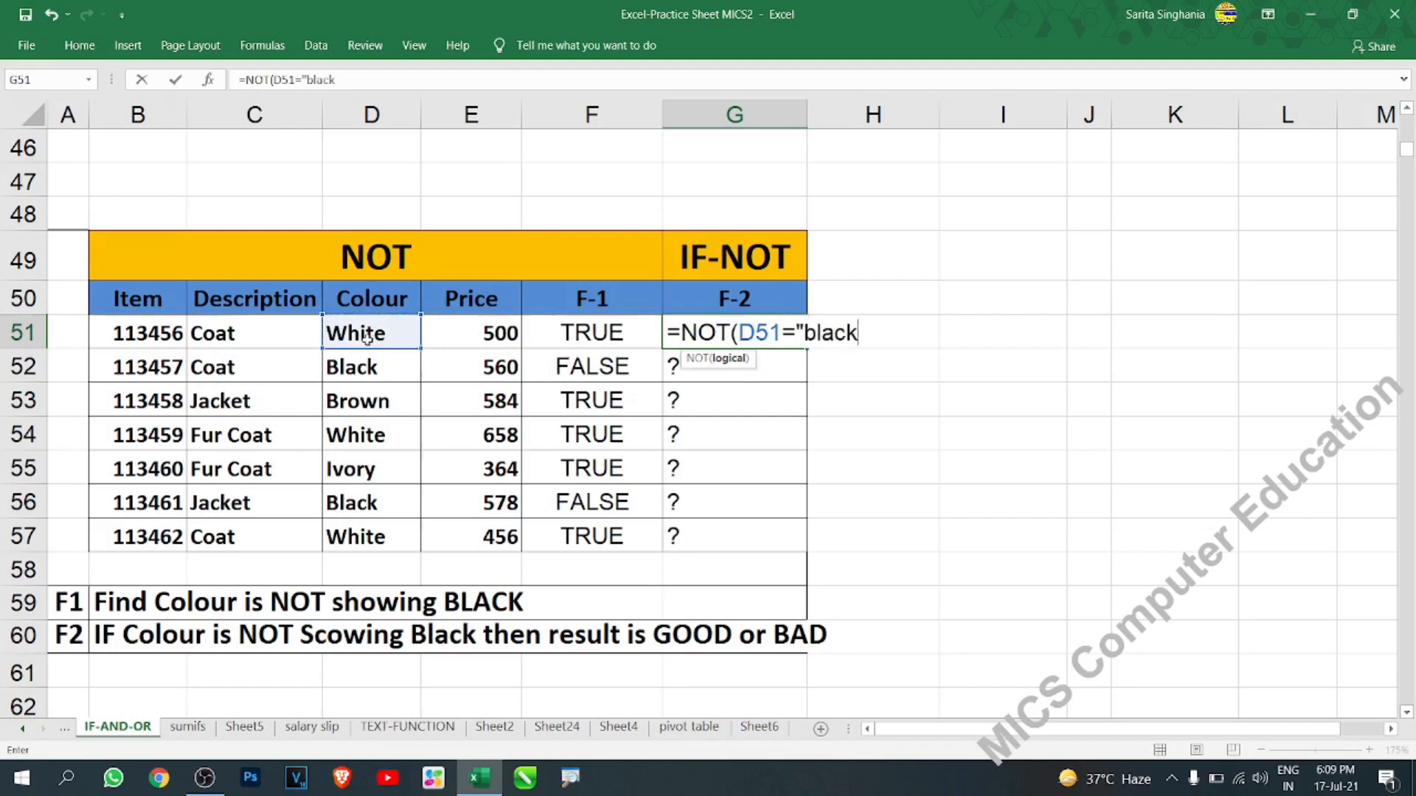
type("\")")
key("Return")
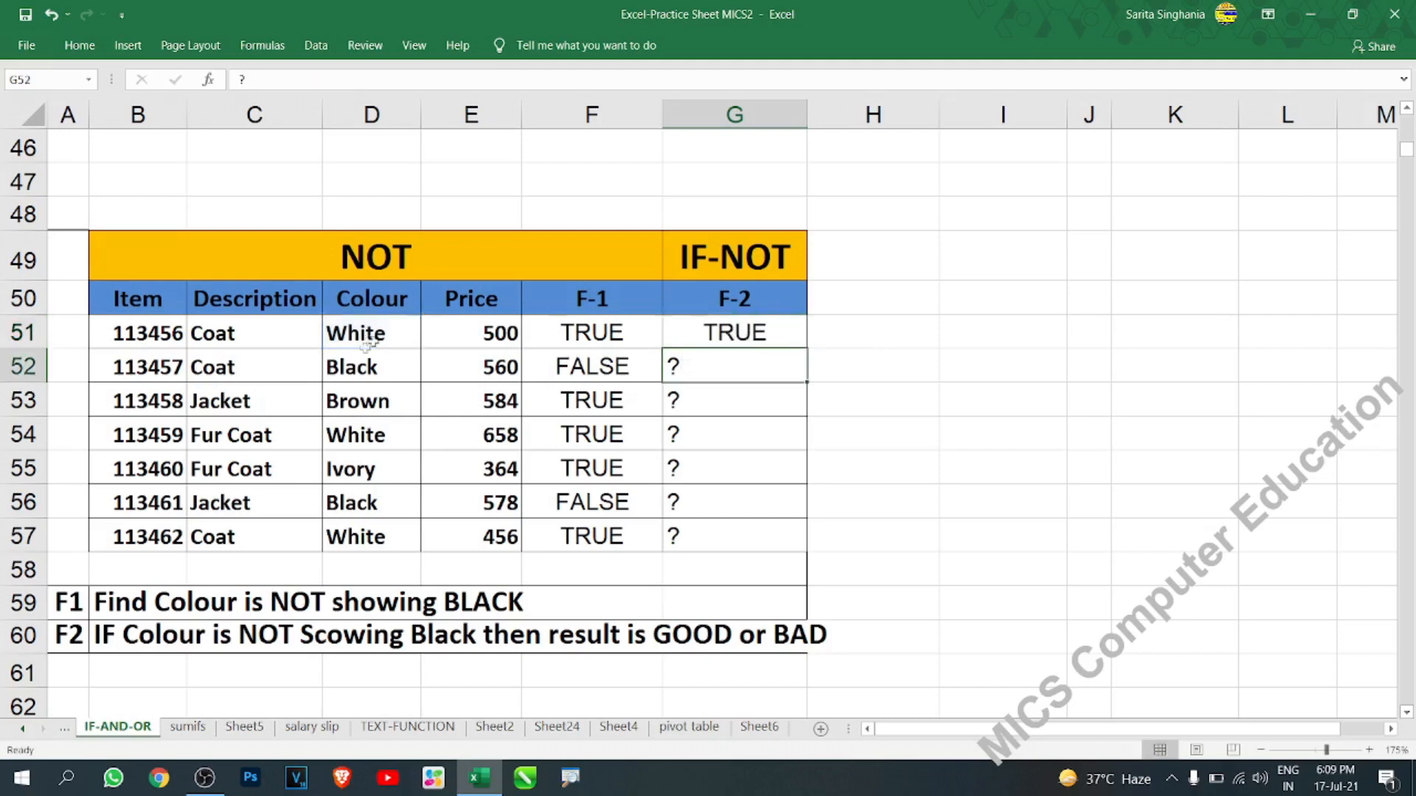
Step: Wrap the NOT formula in G51 in an IF, making it =IF(NOT(D51="black"),"good","bad")
double_click(696, 339)
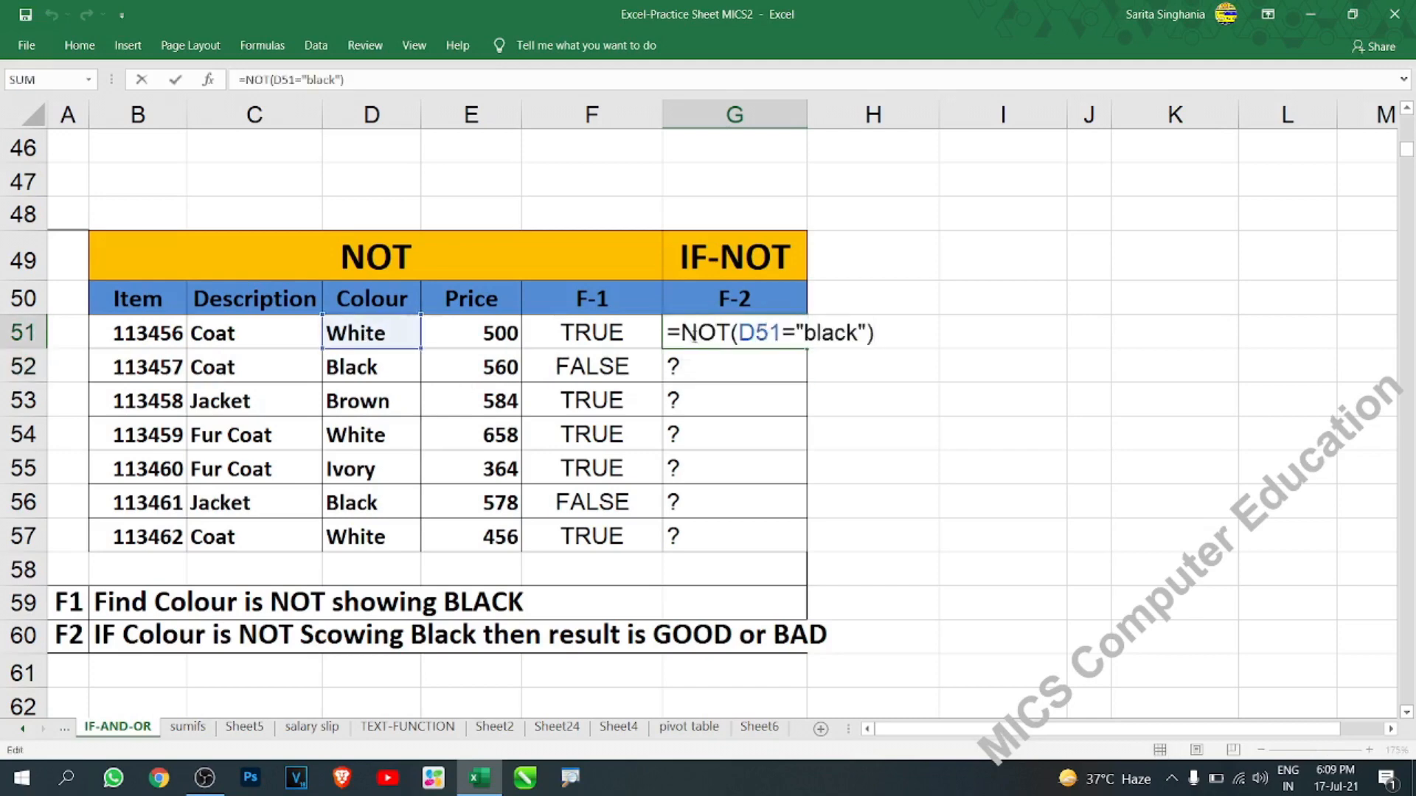
type("if")
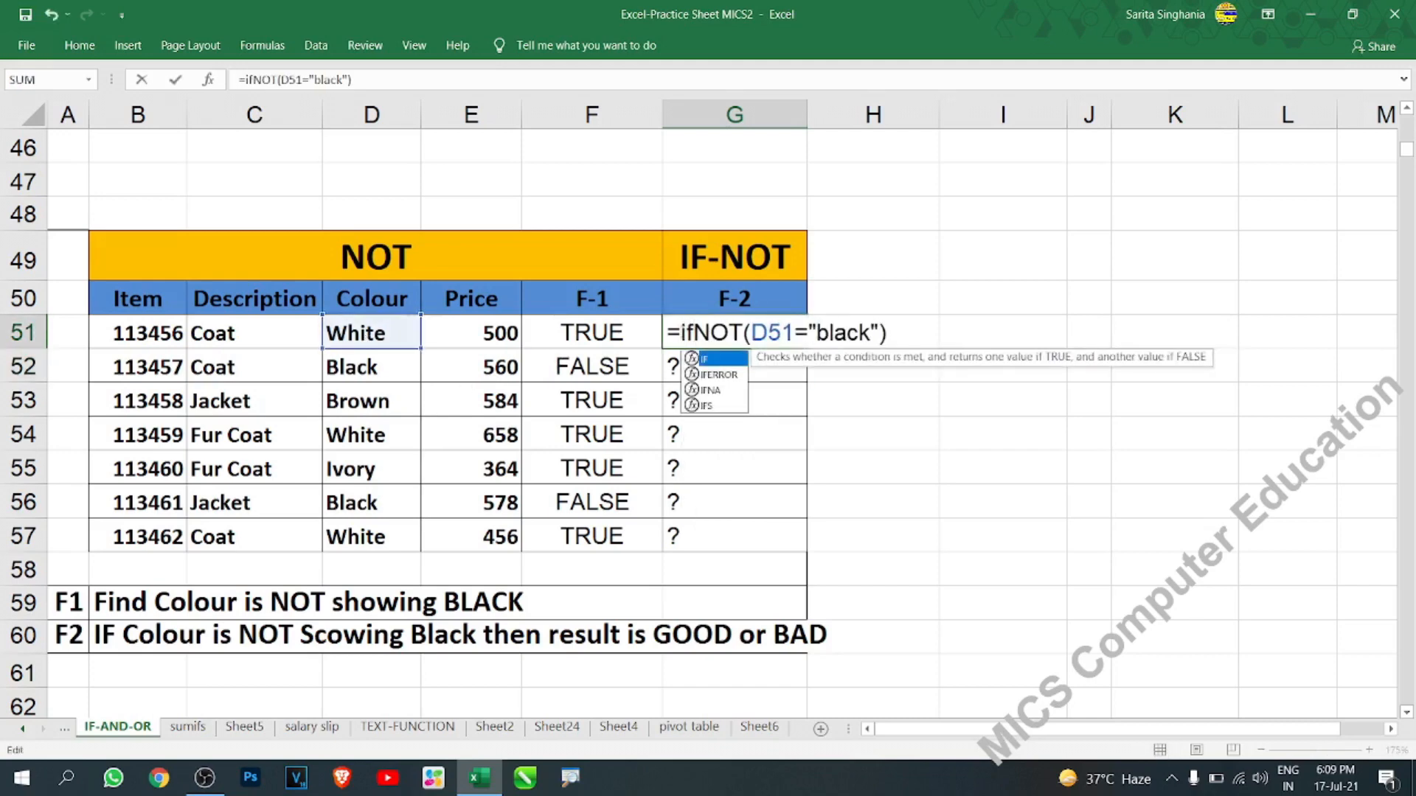
type("(")
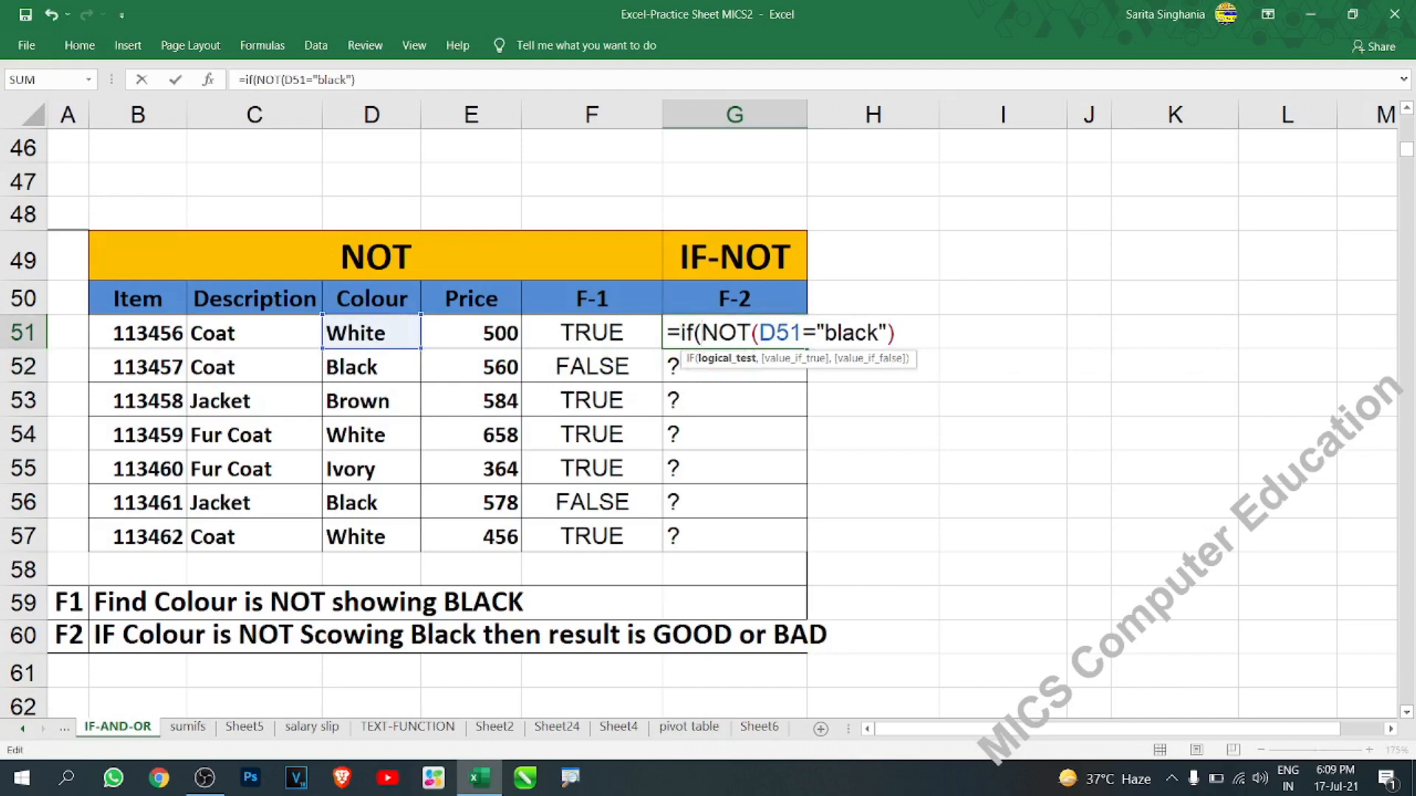
key("Right")
key("Right")
key("Right")
key("Right")
key("Right")
key("Right")
key("Right")
key("Right")
key("Right")
key("Right")
key("Right")
key("Right")
key("Right")
key("Right")
key("Right")
key("Right")
type("),\"g")
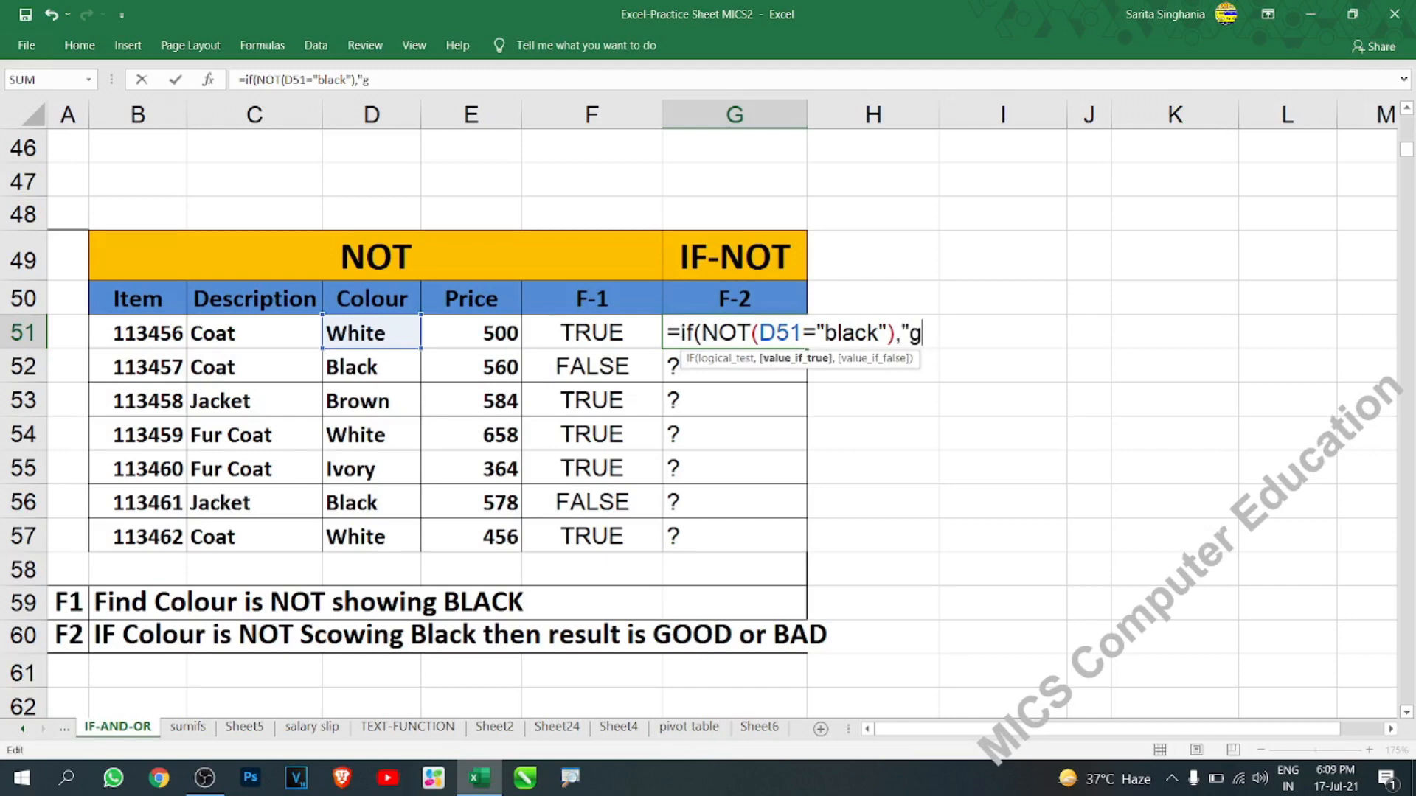
type("ood\",\"bad")
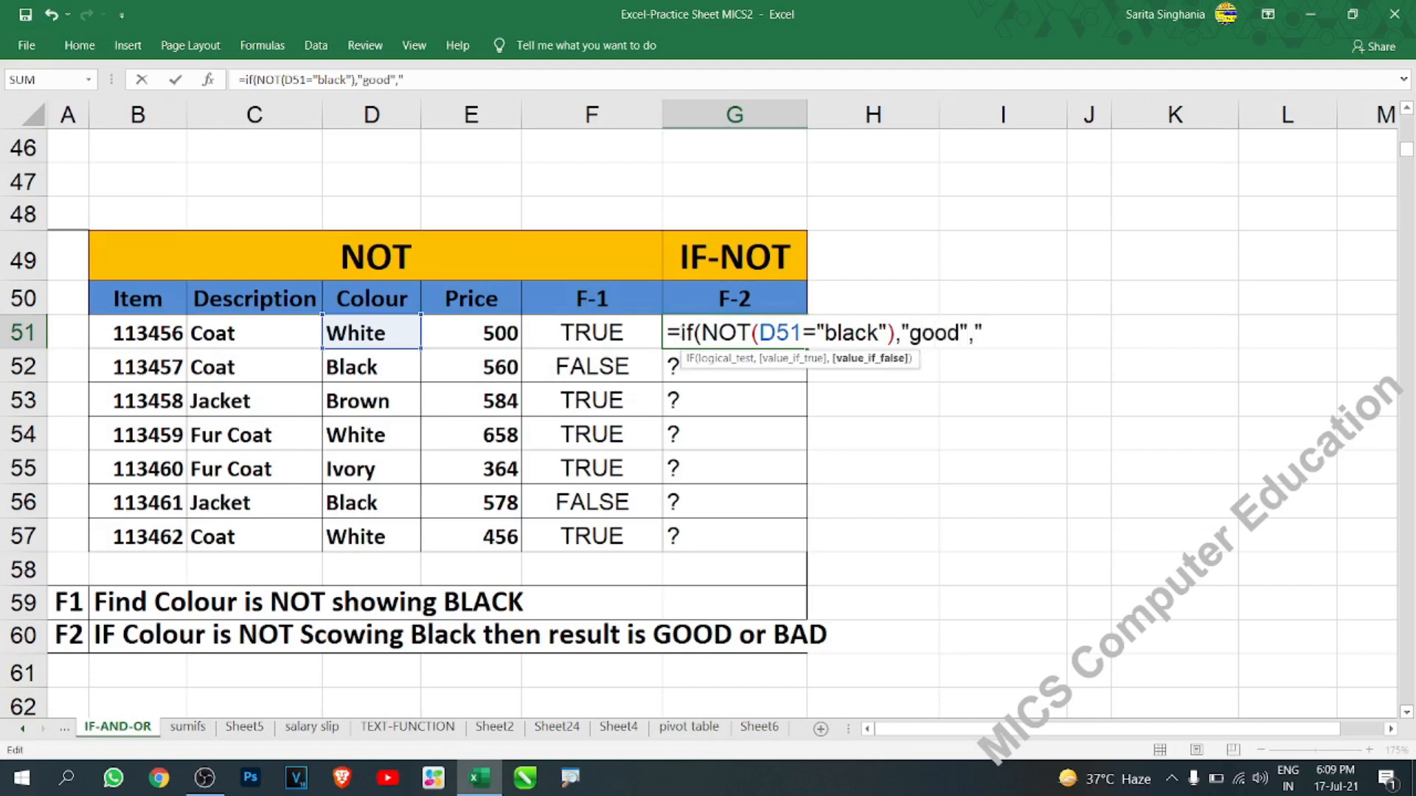
type("\")")
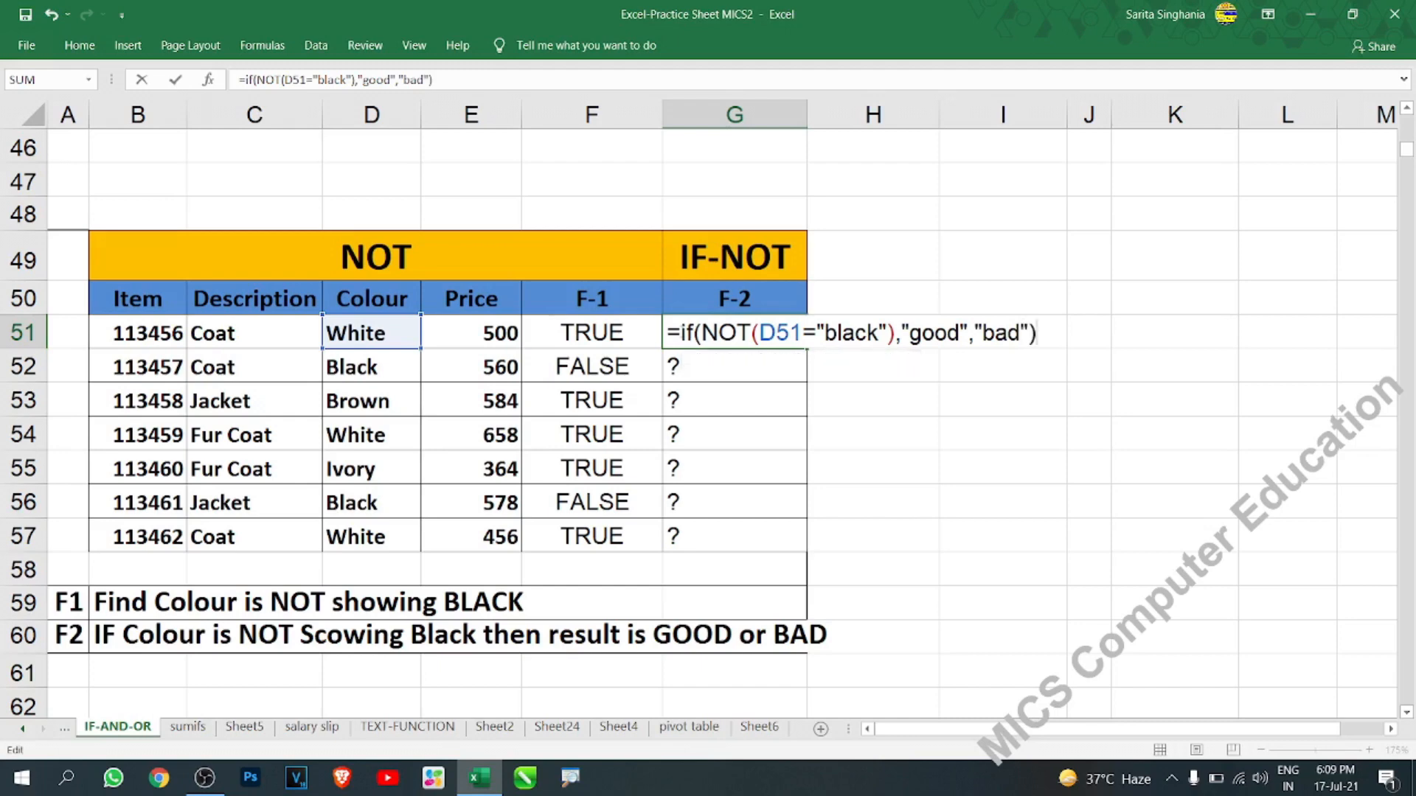
key("Return")
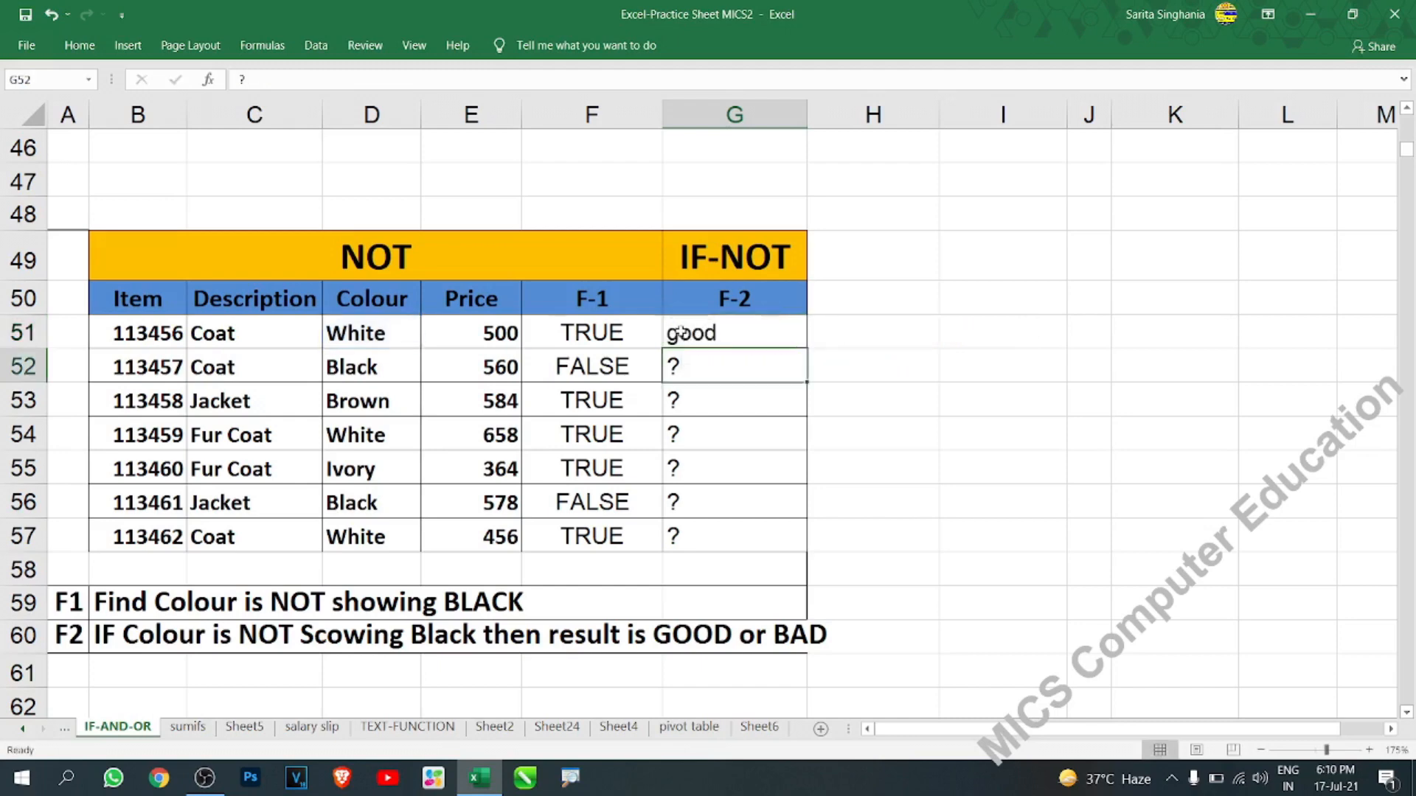
Step: Fill the IF-NOT formula from G51 down to G57, then select F51 to view its NOT formula
left_click(738, 335)
left_click_drag(807, 348, 791, 543)
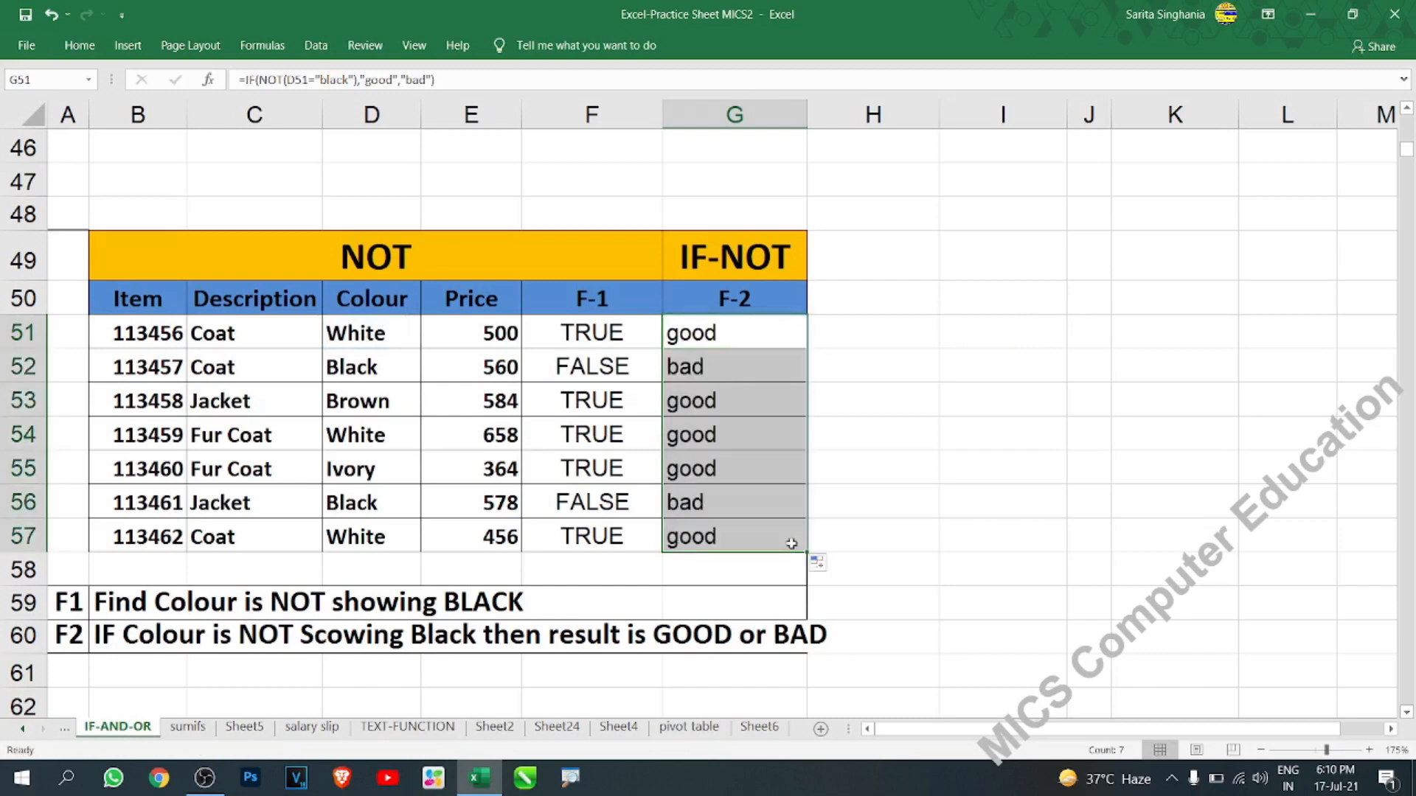
left_click(609, 339)
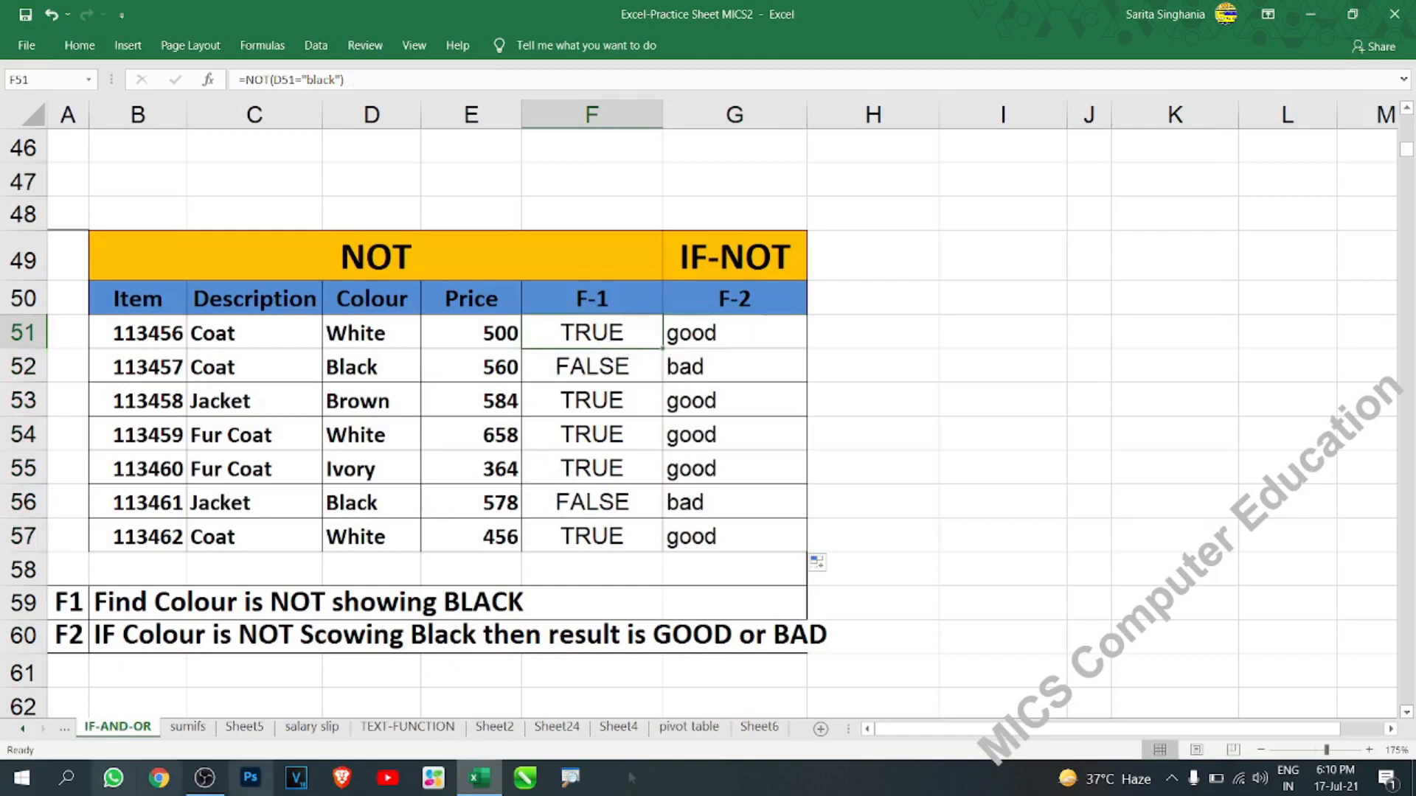
scroll(746, 533, "down", 3)
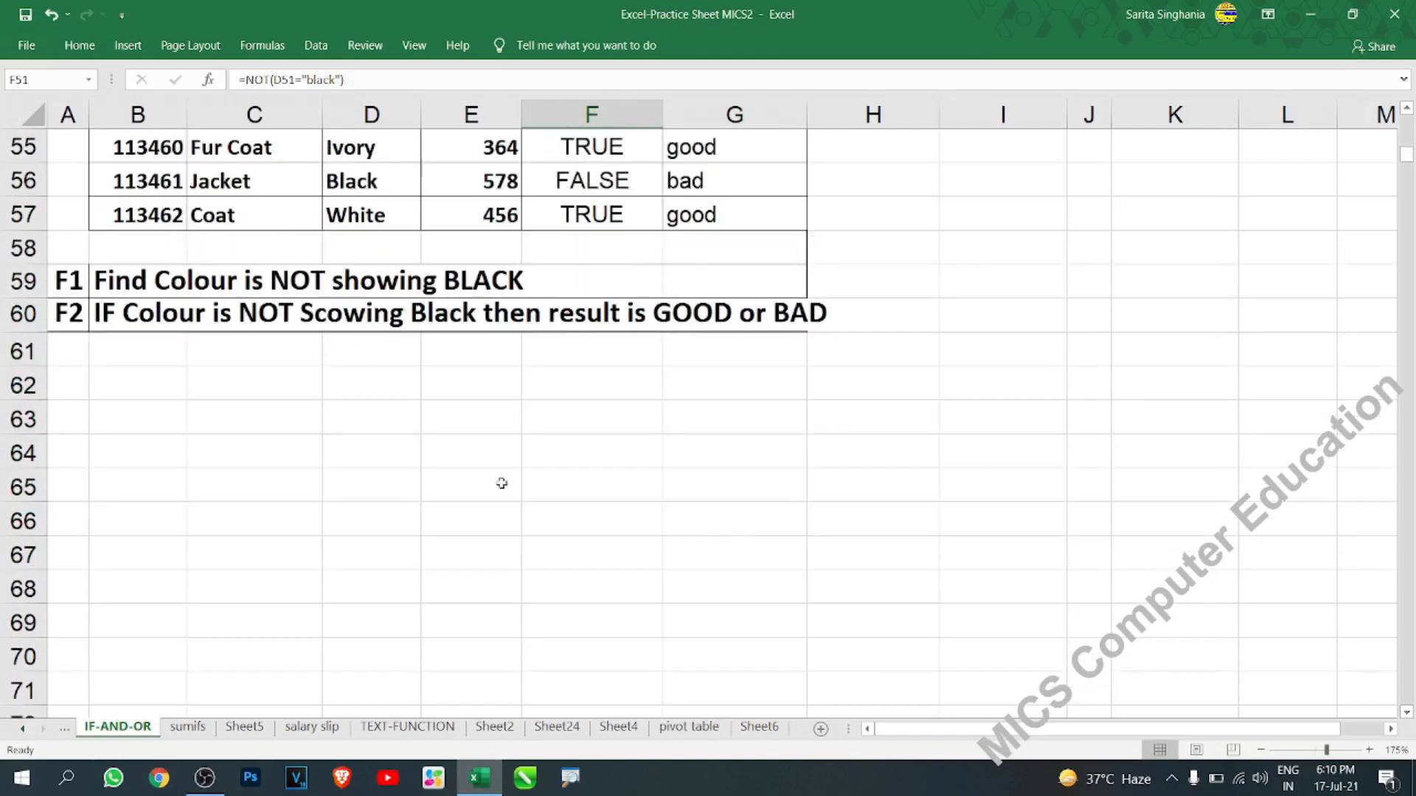
scroll(499, 484, "up", 15)
scroll(501, 483, "up", 3)
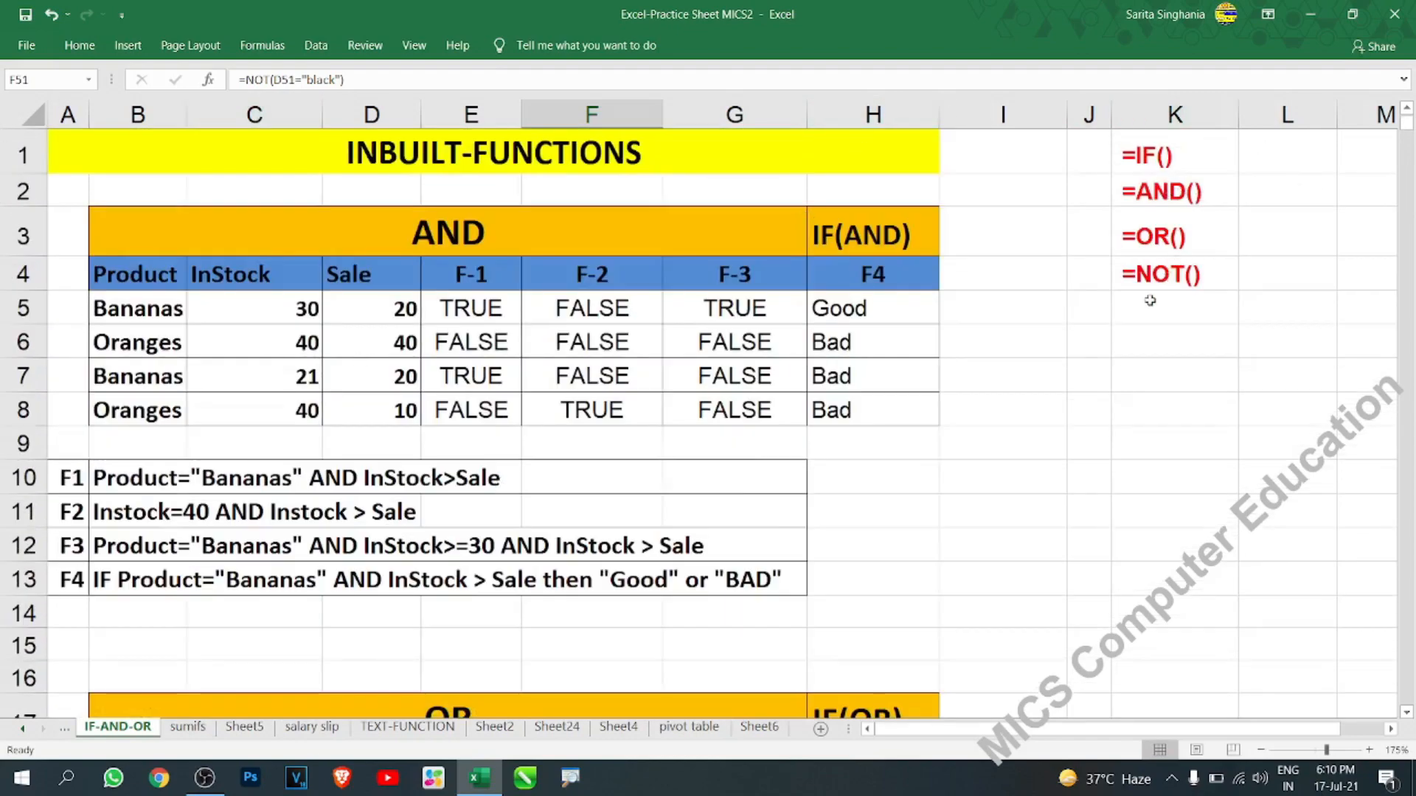
left_click(941, 517)
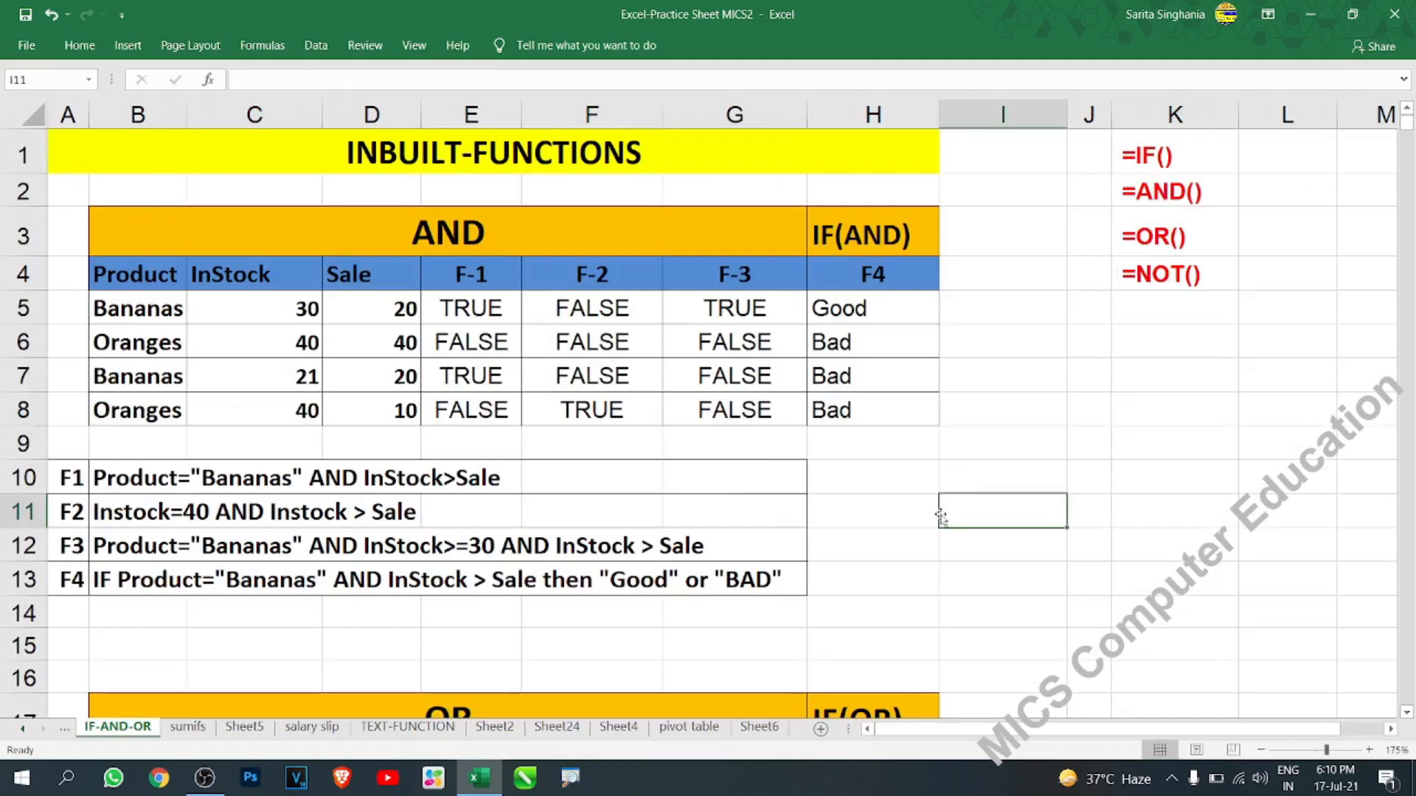